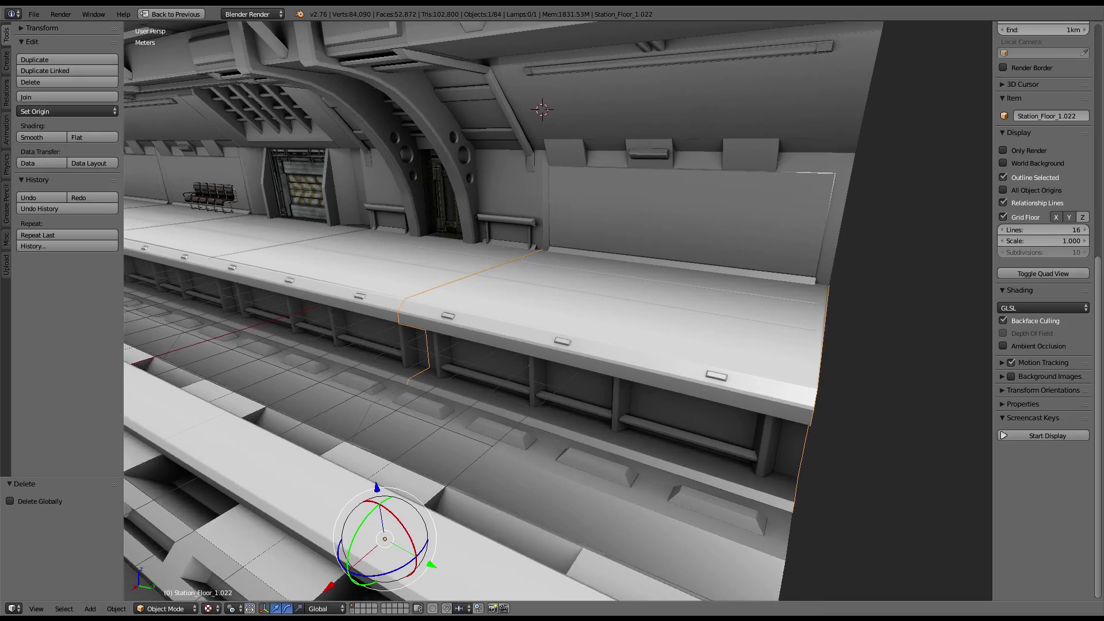
Step: Move Station_Floor_1.022 to layer 2 and show only layer 2
key(h)
key(alt+h)
key(m)
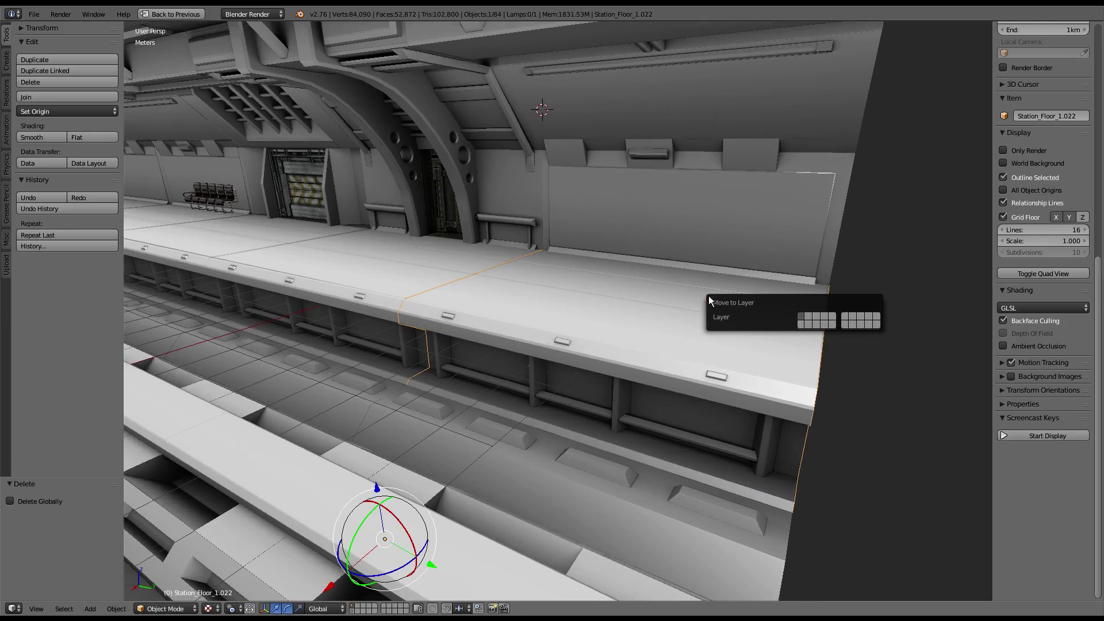
click(809, 316)
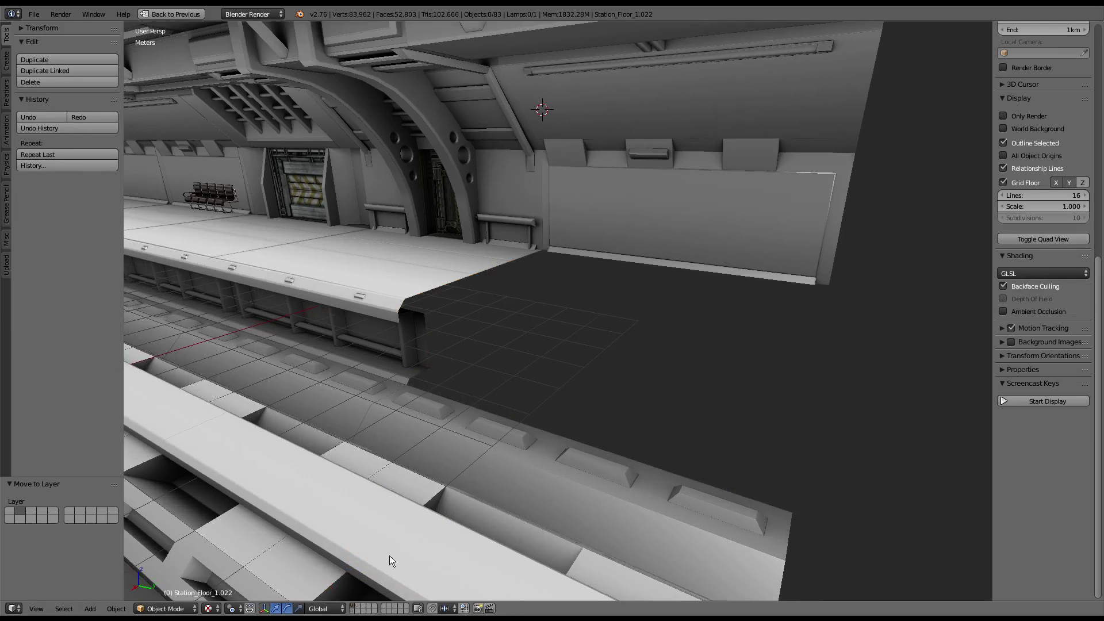
click(357, 609)
Step: Clear the floor piece's location with Alt+G so it sits at the world origin
scroll(574, 333, down, 3)
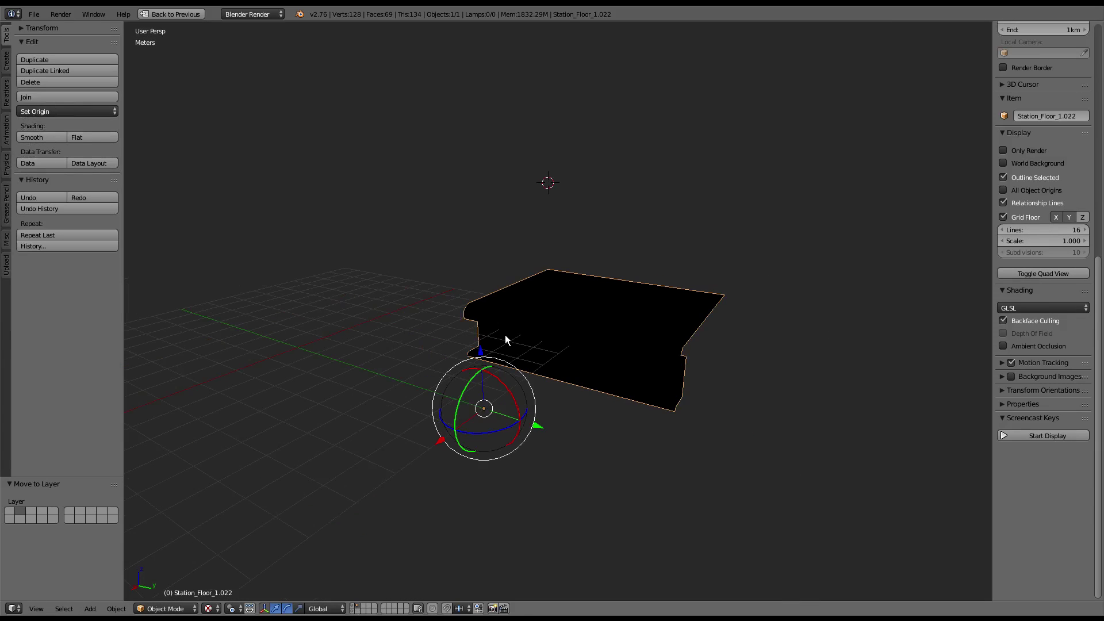
scroll(505, 335, down, 2)
mouse_move(505, 335)
middle_down()
mouse_move(550, 369)
mouse_move(655, 320)
middle_up()
key(alt+g)
scroll(655, 321, up, 2)
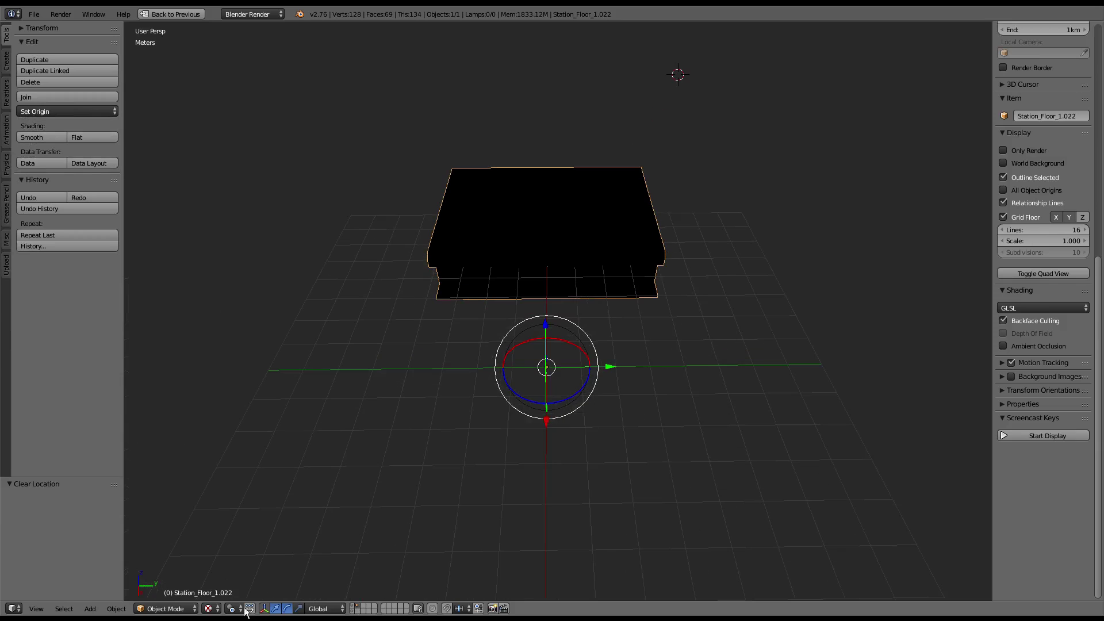
Step: Make the floor piece's object and data single-user for the selected object
click(209, 609)
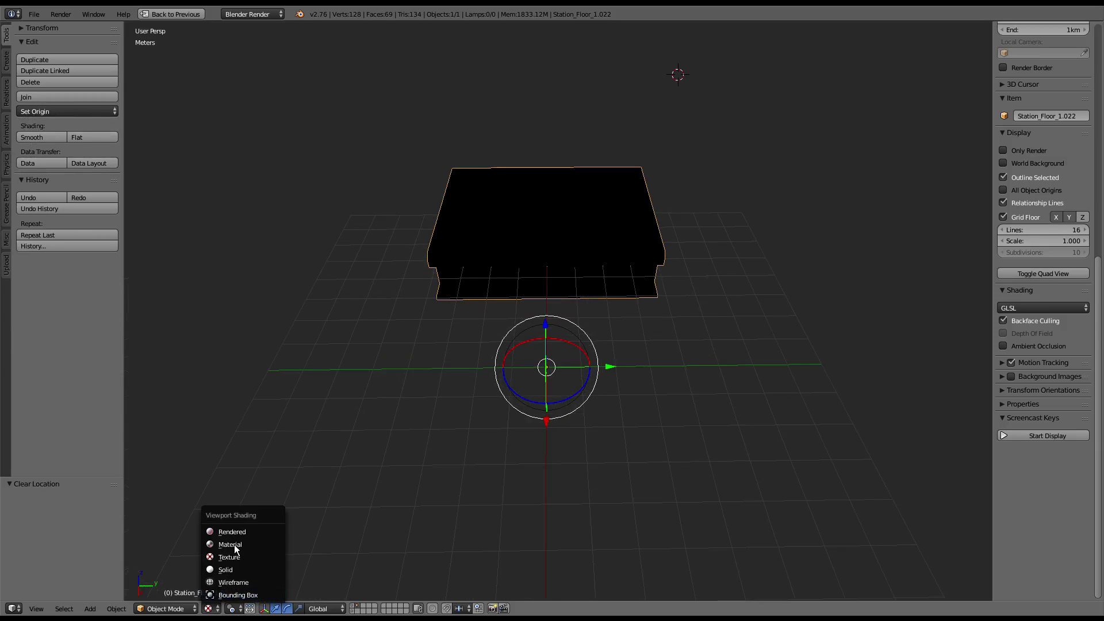
click(117, 609)
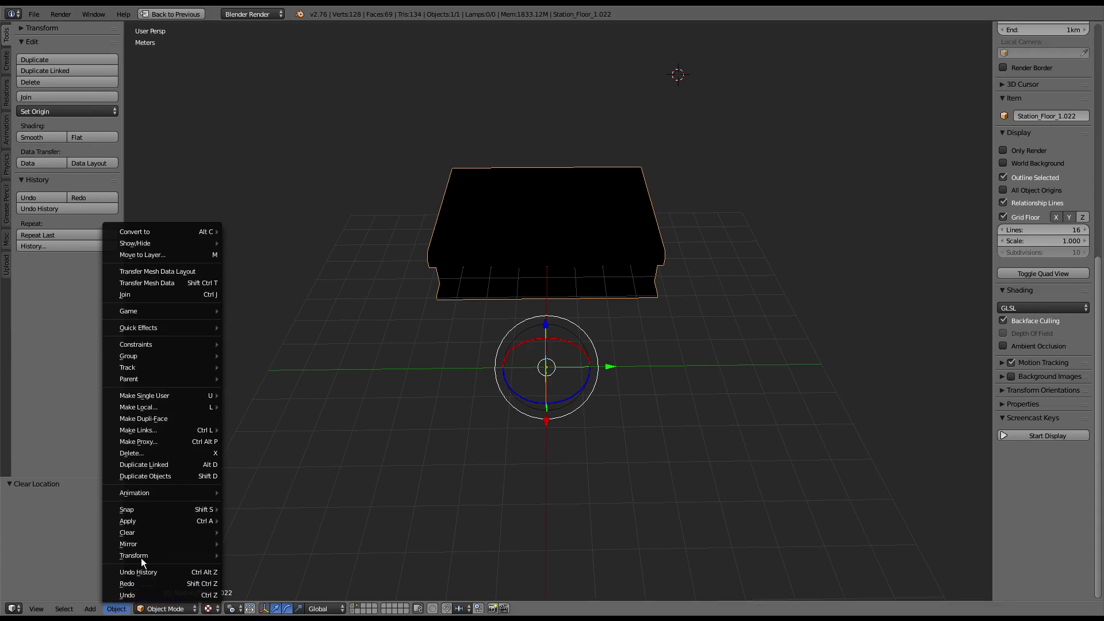
click(286, 409)
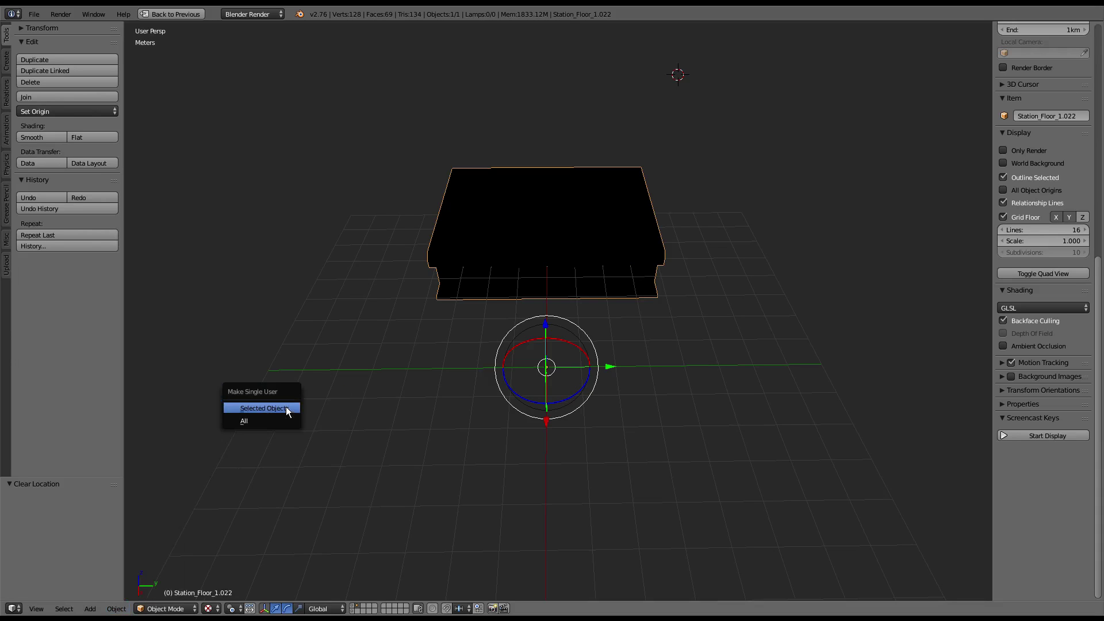
Step: Set the viewport shading to Solid with Matcap and view the piece from low
scroll(272, 519, up, 2)
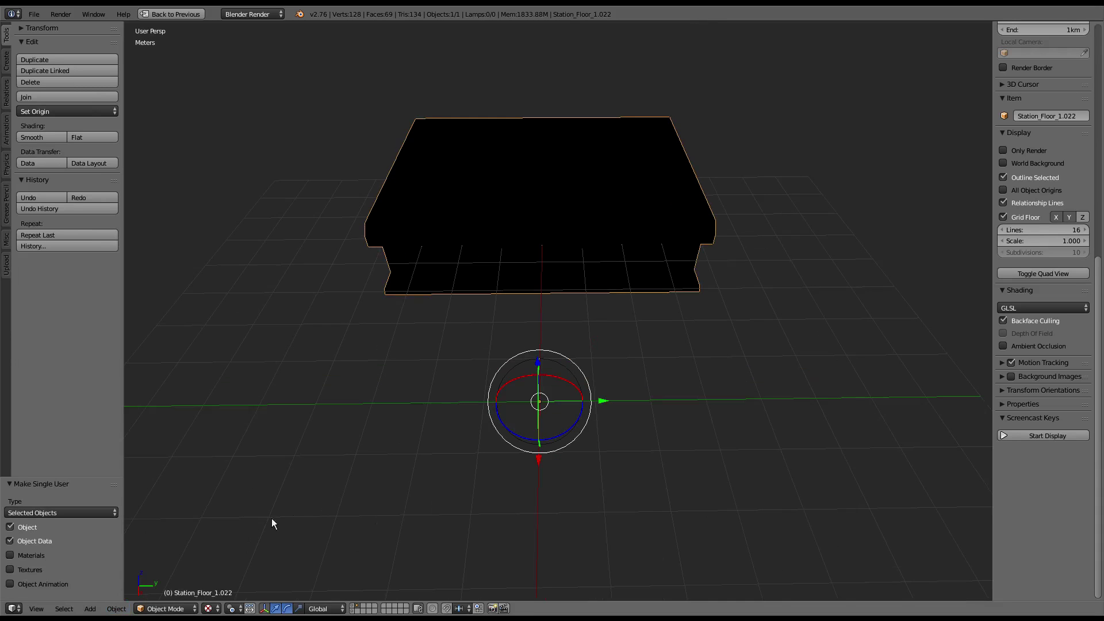
click(210, 608)
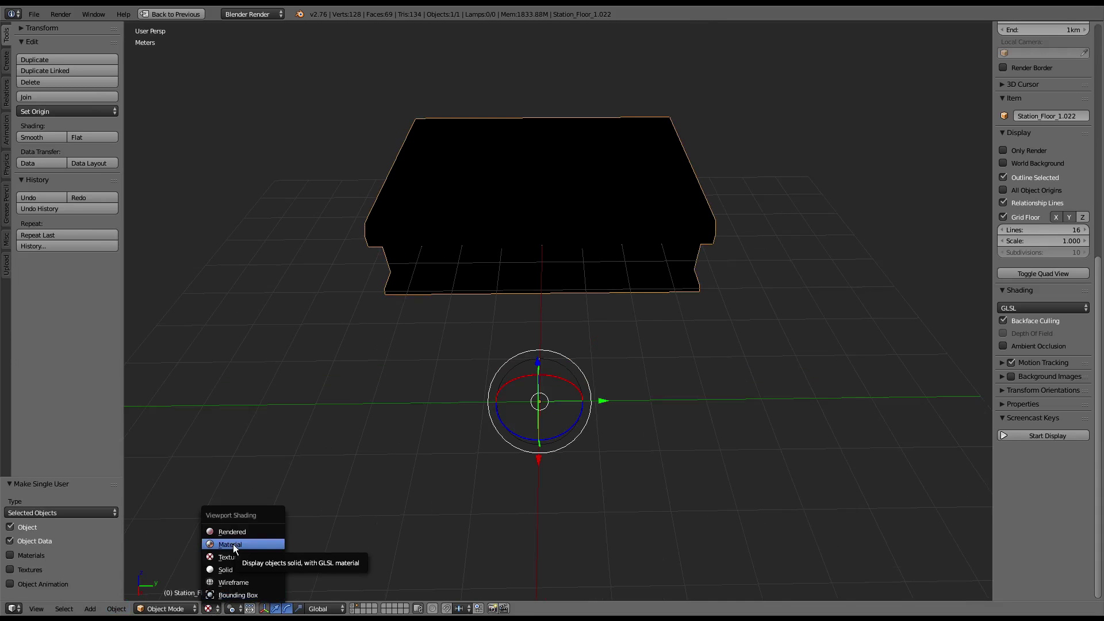
click(232, 567)
mouse_move(232, 567)
middle_down()
mouse_move(471, 321)
mouse_move(651, 377)
mouse_move(642, 270)
mouse_move(632, 336)
middle_up()
Step: Enter Edit Mode on the floor mesh and orbit around to inspect its top
key(Tab)
key(Tab)
key(Tab)
middle_drag(589, 285, 594, 280)
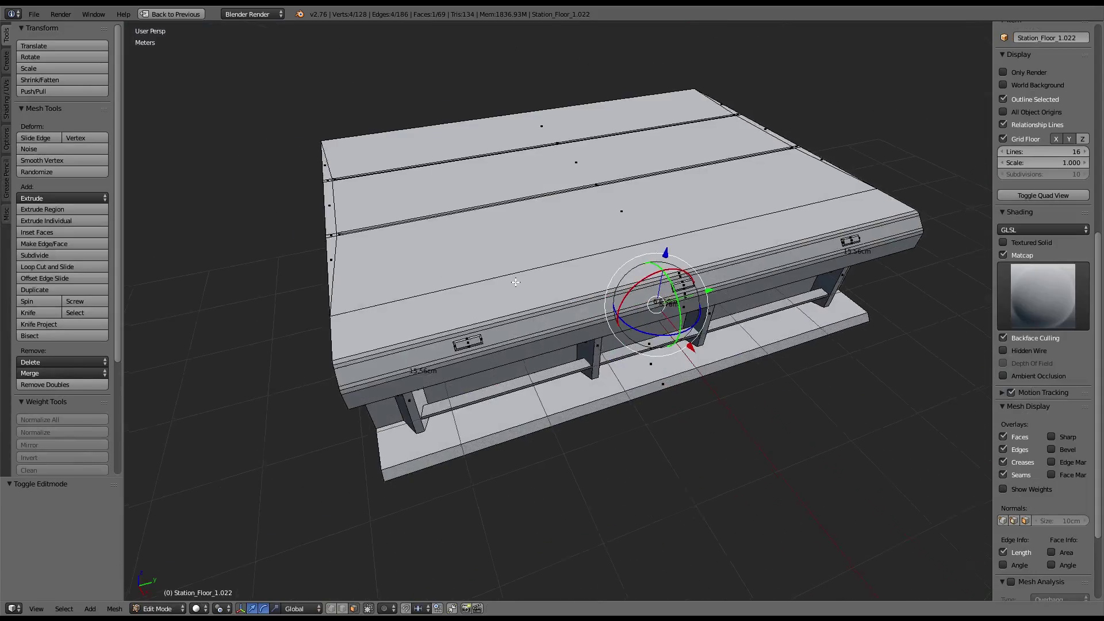
scroll(744, 257, up, 3)
scroll(736, 257, up, 2)
scroll(732, 256, down, 3)
mouse_move(638, 311)
middle_down()
mouse_move(522, 248)
mouse_move(548, 295)
middle_up()
scroll(522, 248, up, 2)
scroll(522, 248, down, 2)
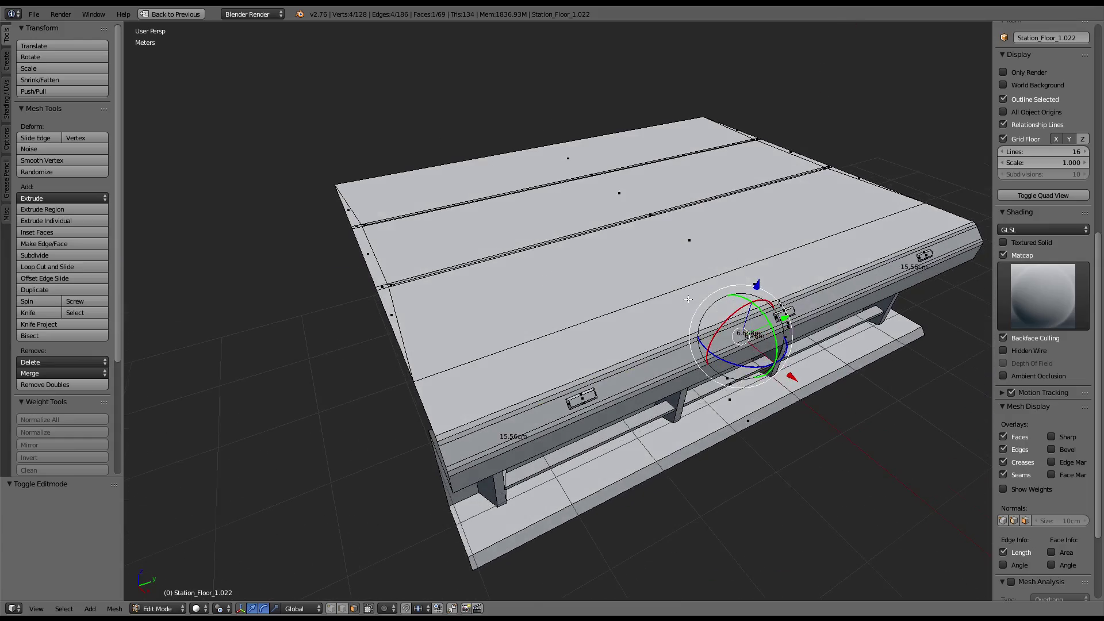
mouse_move(688, 300)
middle_down()
mouse_move(680, 273)
mouse_move(672, 282)
mouse_move(669, 271)
mouse_move(663, 206)
mouse_move(636, 301)
mouse_move(661, 299)
middle_up()
scroll(683, 281, down, 3)
scroll(667, 286, up, 3)
scroll(662, 206, down, 2)
scroll(669, 298, up, 2)
scroll(677, 297, up, 2)
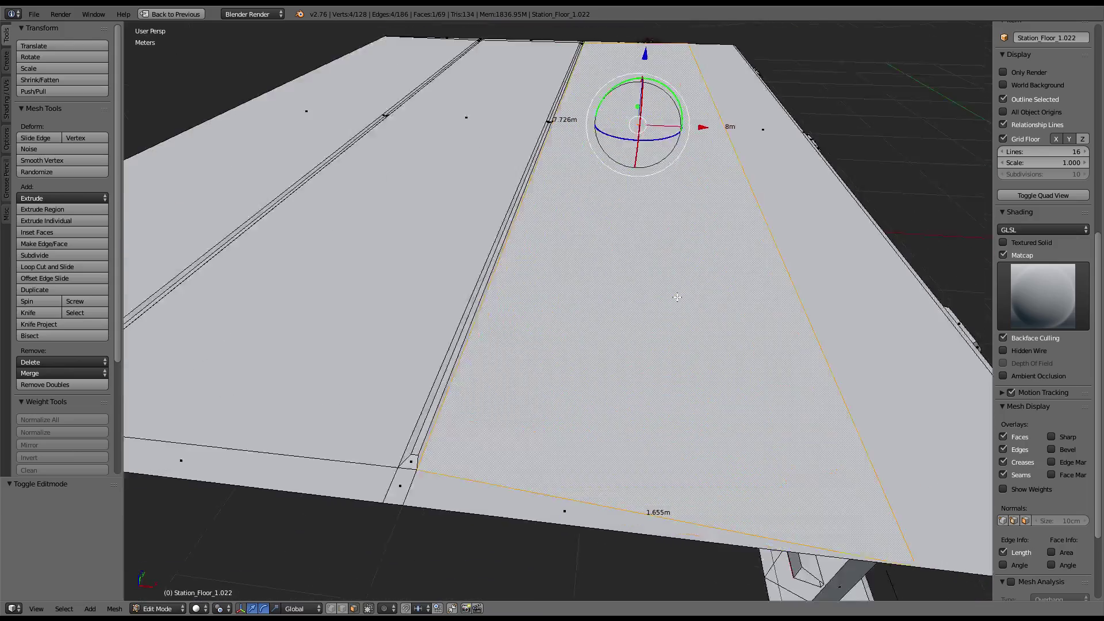
scroll(690, 295, up, 2)
Step: Select a wide top floor face and select all faces sharing its normal
right_click(565, 530)
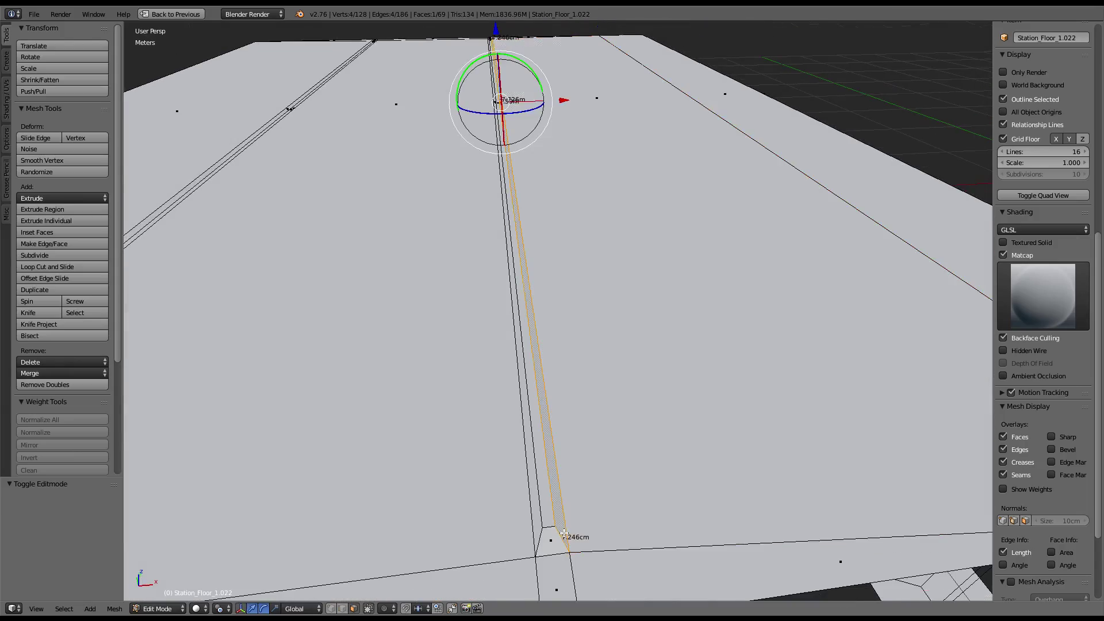
right_click(545, 516)
scroll(539, 512, down, 5)
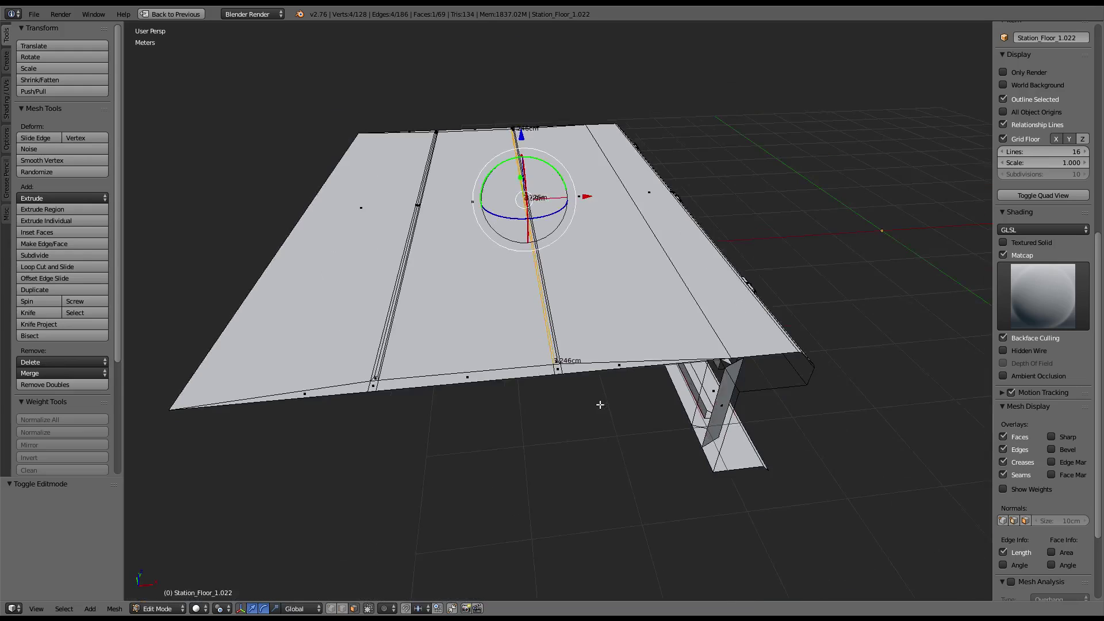
mouse_move(574, 345)
middle_down()
mouse_move(627, 319)
mouse_move(617, 312)
middle_up()
right_click(617, 312)
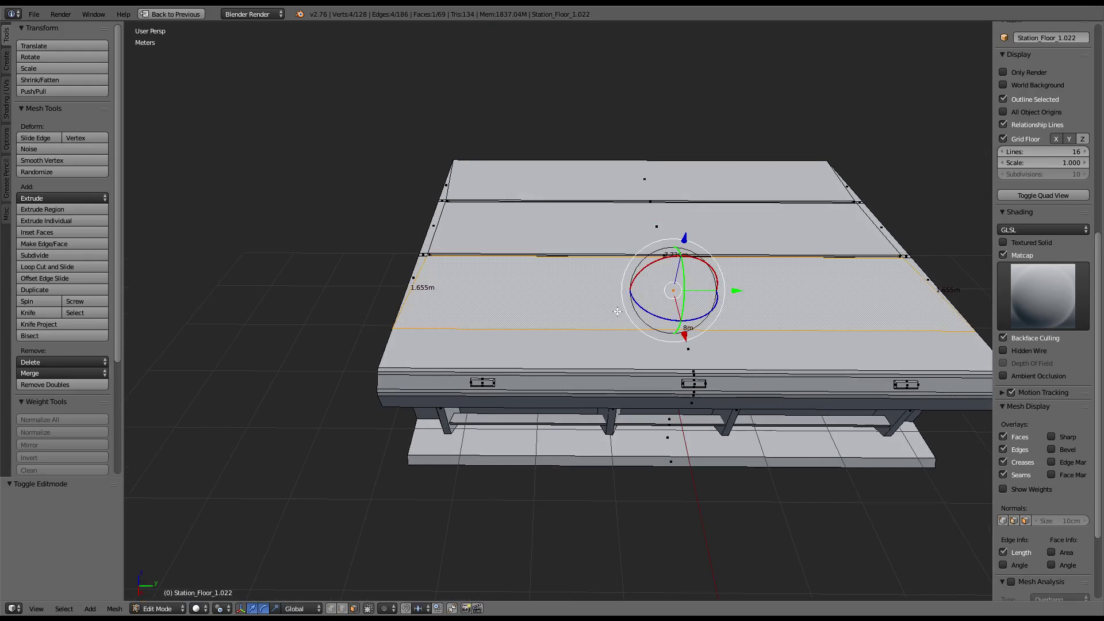
key(shift+g)
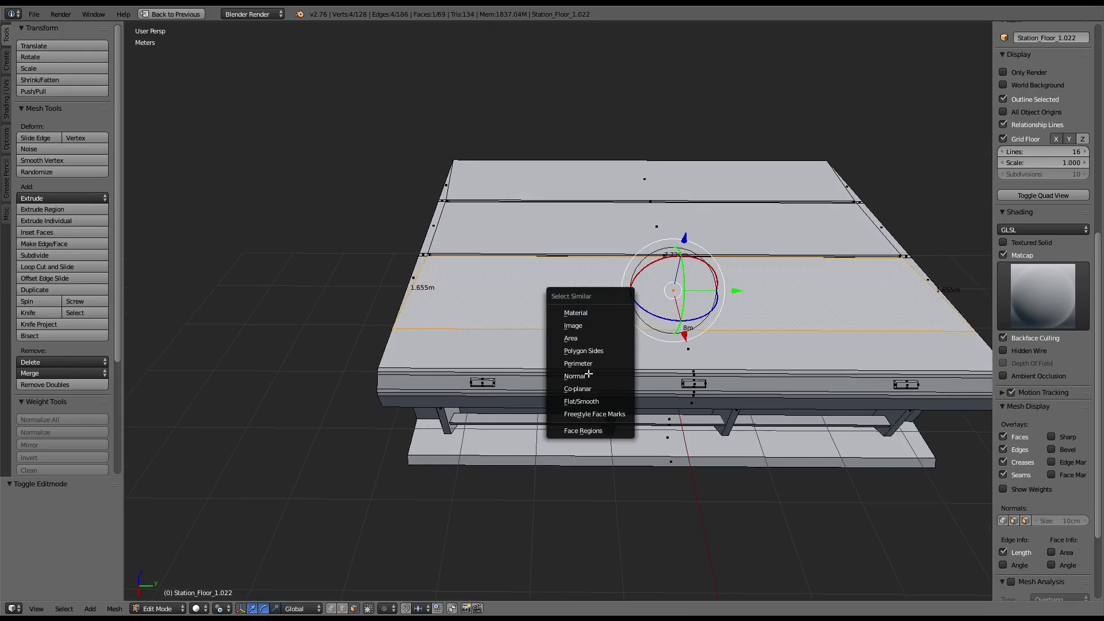
click(587, 376)
Step: Reselect the same-normal top faces and split them from the mesh with Y
key(Tab)
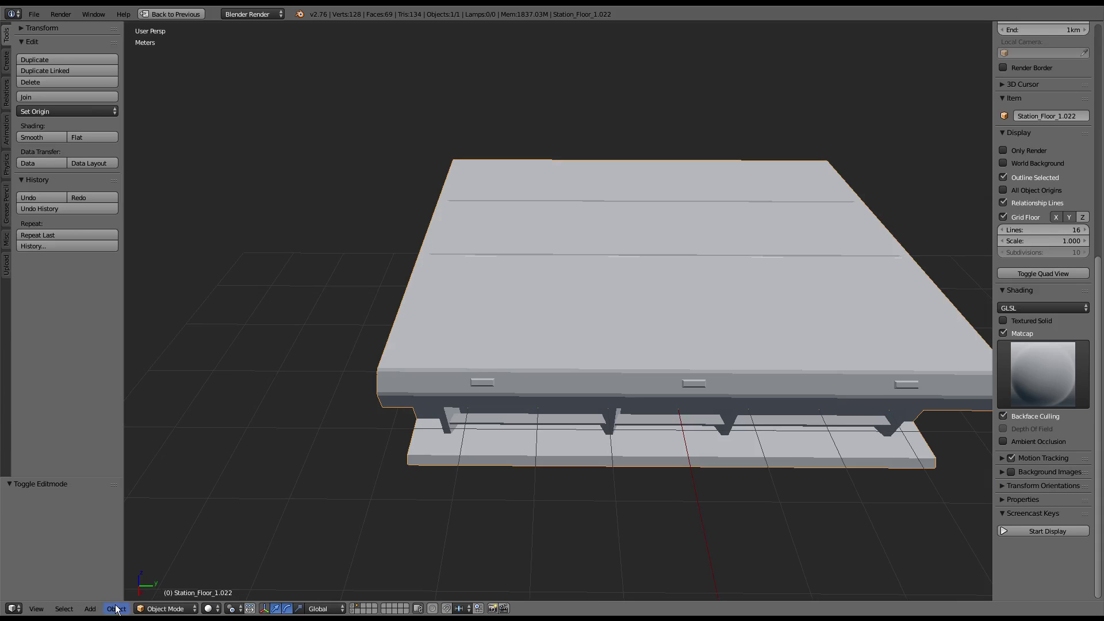
click(117, 609)
click(279, 401)
key(Tab)
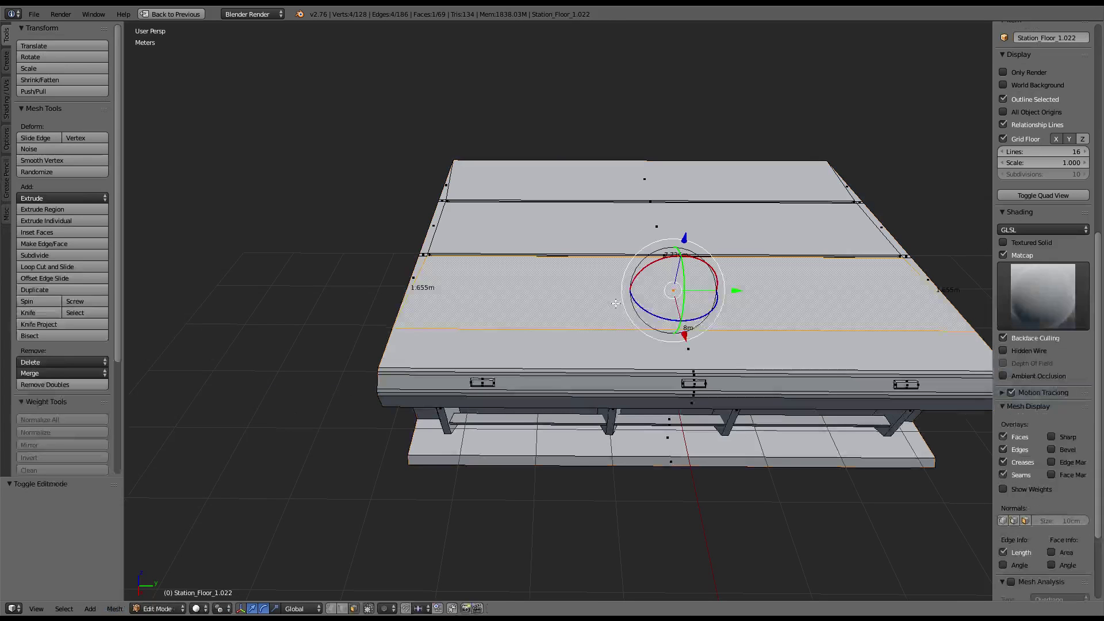
key(shift+g)
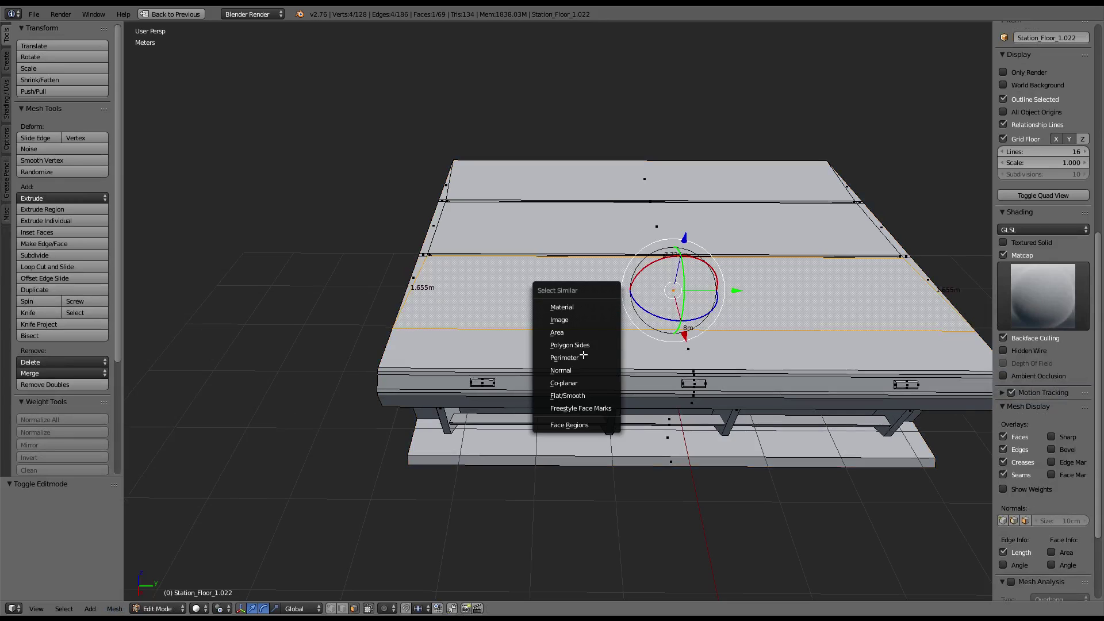
click(579, 368)
middle_drag(579, 368, 656, 343)
key(y)
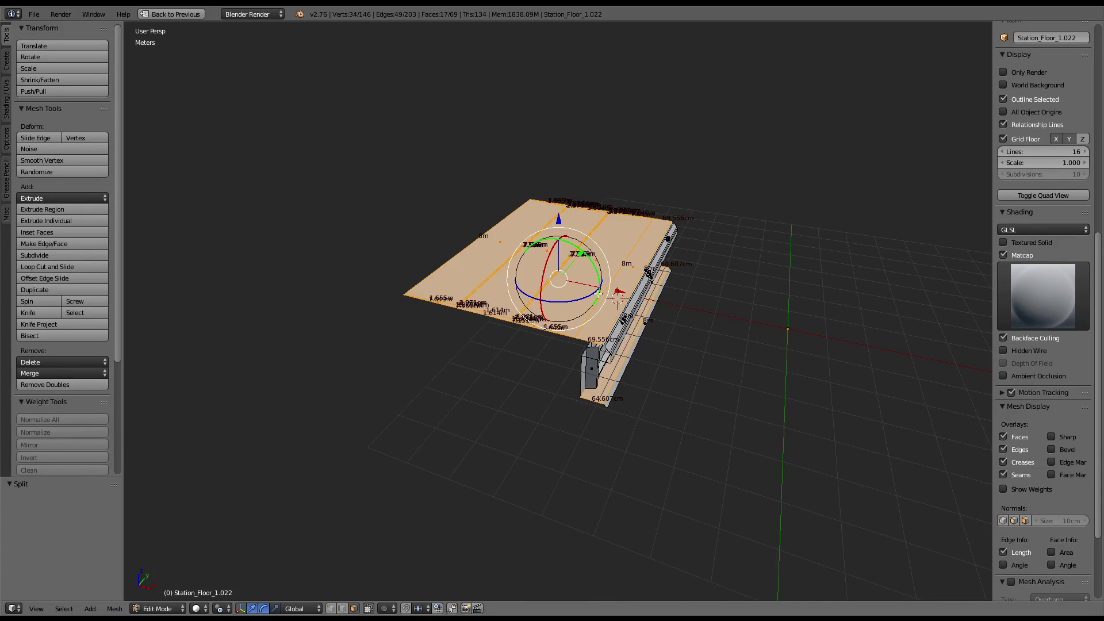
Step: Move the split top floor faces along X away from the rest
key(s)
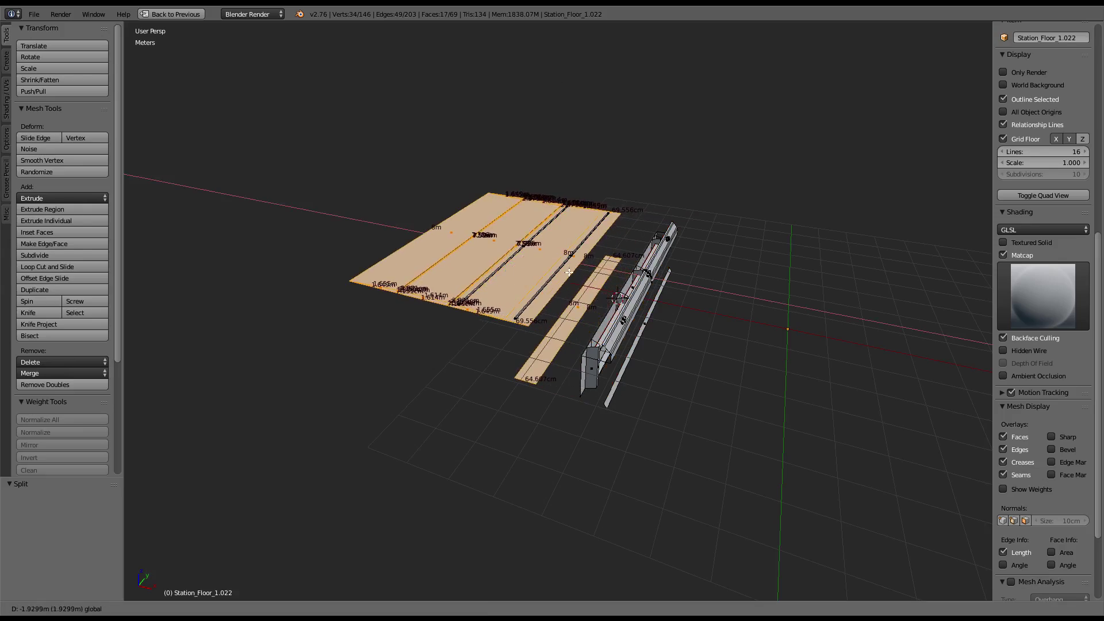
key(Escape)
mouse_move(707, 268)
middle_down()
mouse_move(595, 266)
mouse_move(602, 235)
mouse_move(601, 265)
middle_up()
scroll(594, 266, up, 5)
scroll(603, 235, down, 3)
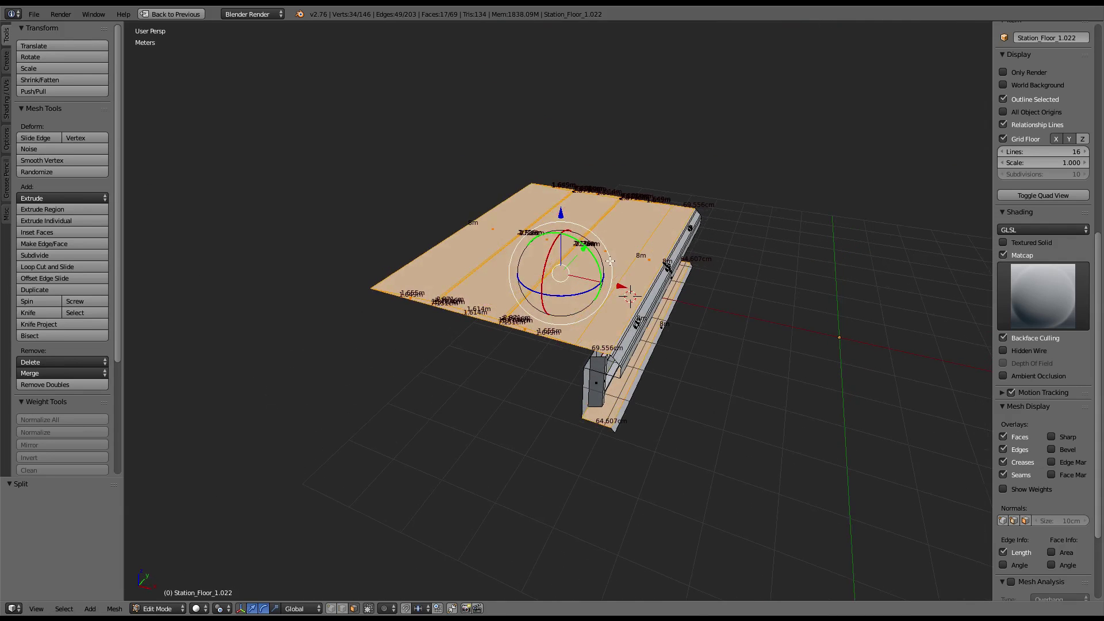
middle_drag(590, 232, 619, 298)
key(g)
key(x)
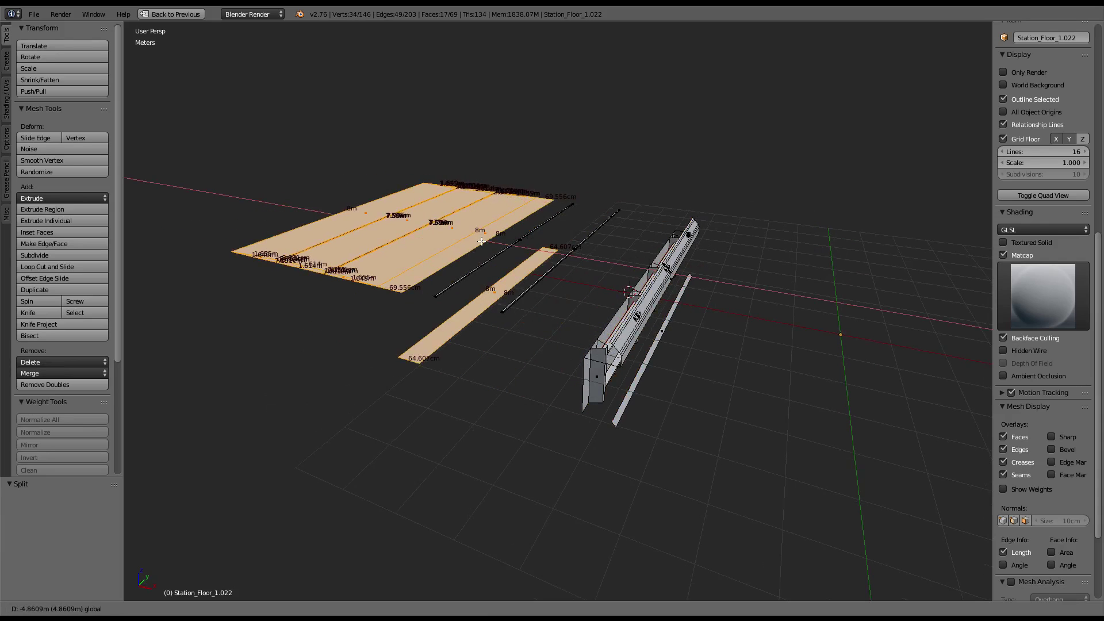
click(482, 241)
Step: Select the linked rail top, split it off, and lift it 1.761 m
mouse_move(482, 242)
middle_down()
mouse_move(605, 318)
mouse_move(771, 295)
mouse_move(704, 263)
mouse_move(639, 198)
middle_up()
right_click(605, 319)
key(ctrl+l)
key(y)
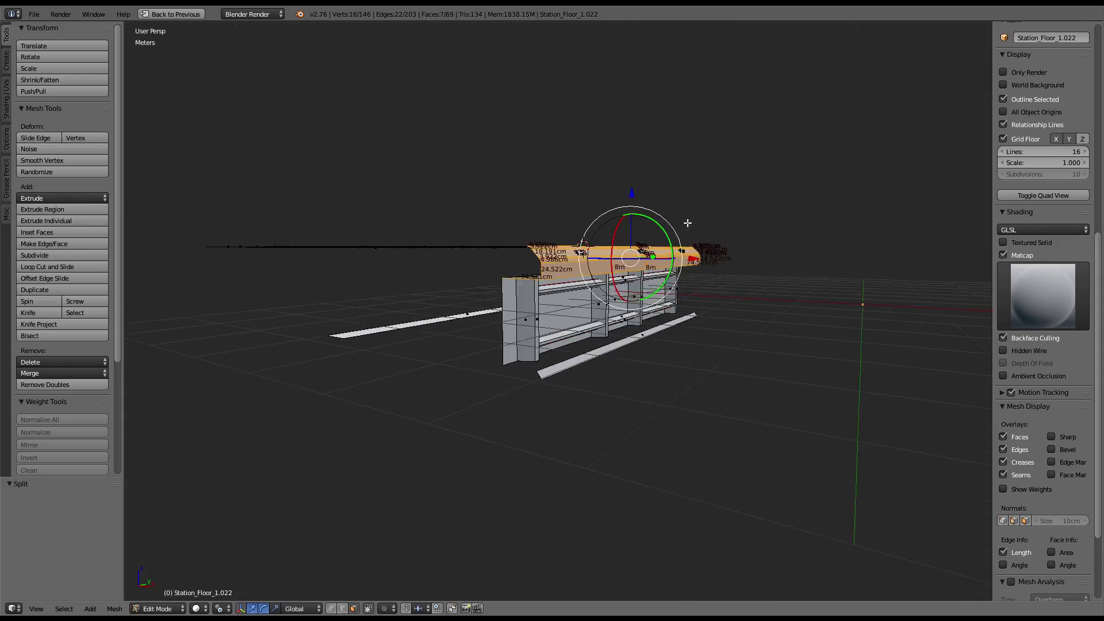
drag(630, 183, 619, 111)
mouse_move(619, 111)
middle_down()
mouse_move(575, 307)
mouse_move(579, 282)
middle_up()
Step: Select the linked lower shelf rail and move it 2.256 m along X
right_click(578, 282)
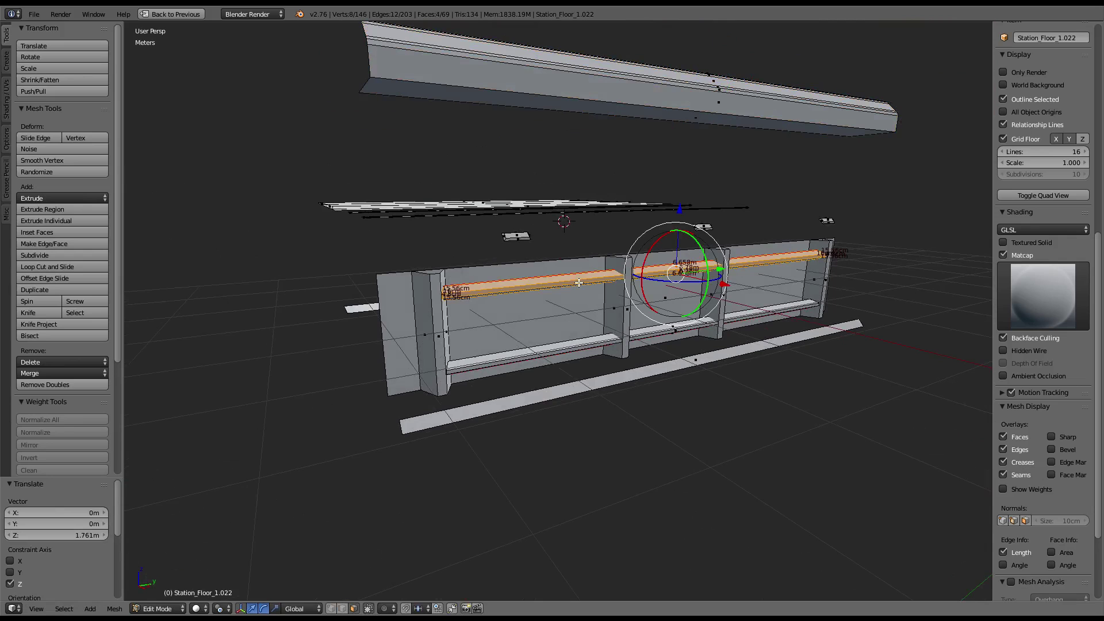
right_click(583, 339)
key(l)
key(l)
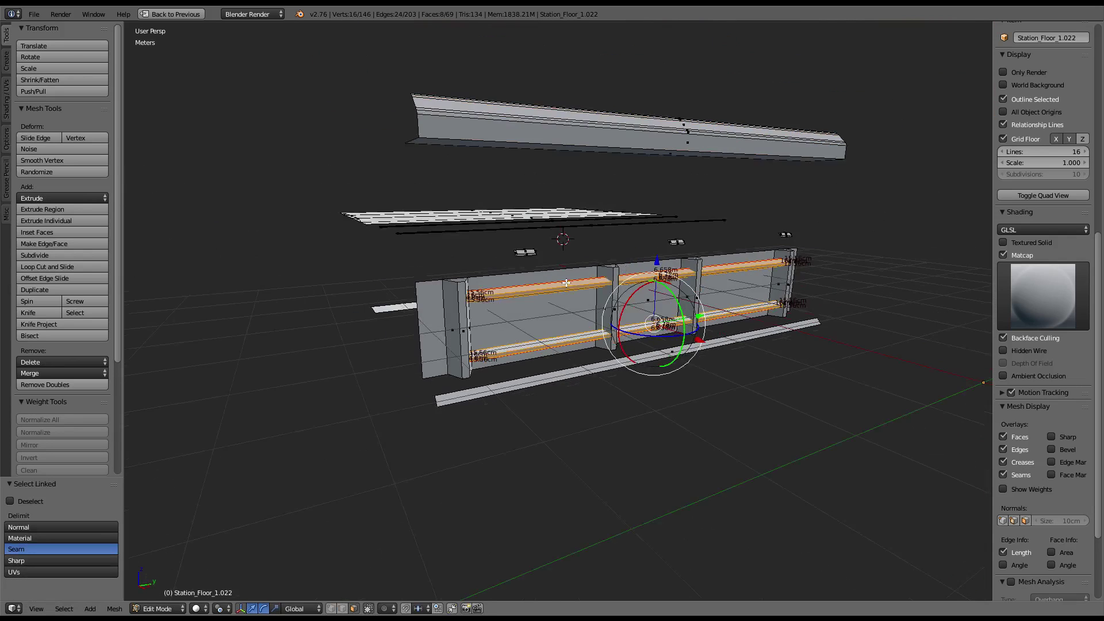
middle_drag(567, 287, 684, 323)
click(698, 322)
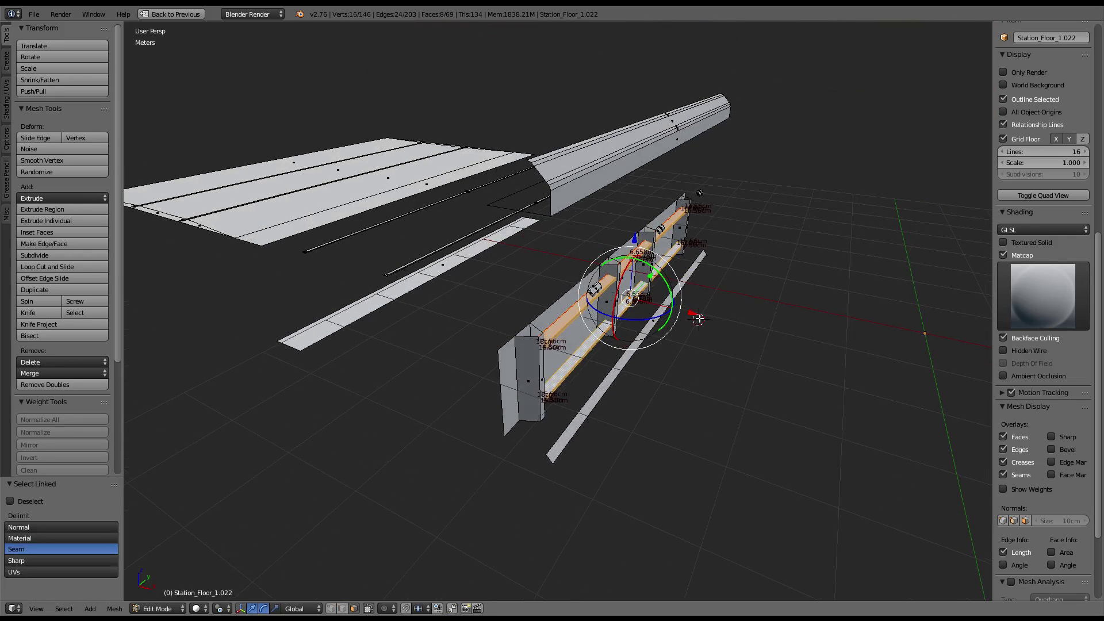
key(g)
key(x)
click(671, 345)
Step: Select the linked posts and move them 4.063 m along X
right_click(544, 367)
key(l)
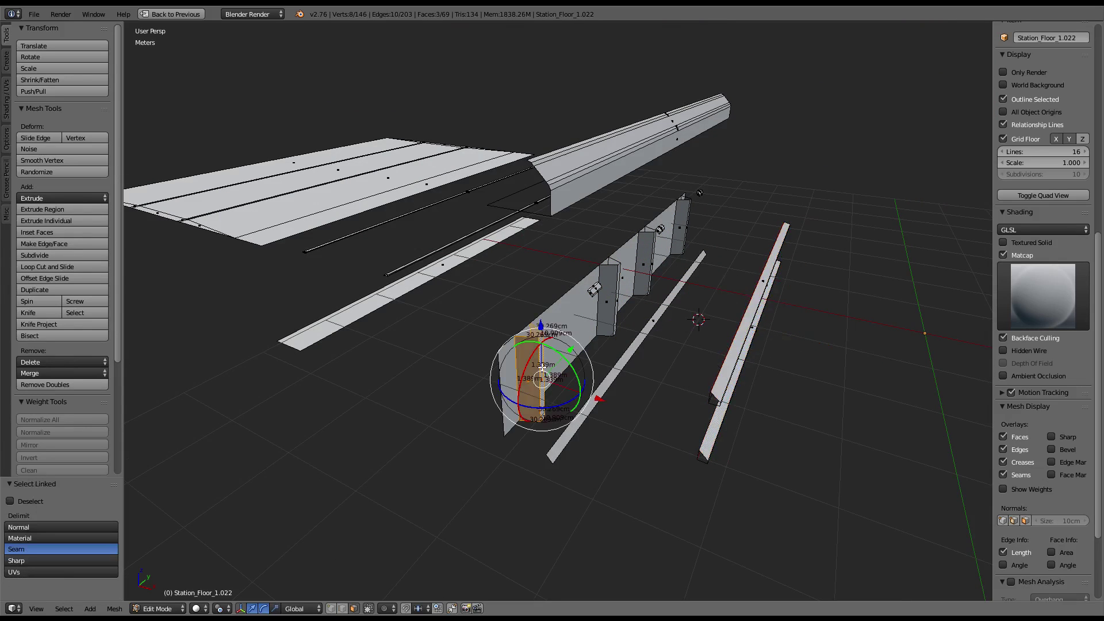
key(l)
key(l)
key(l)
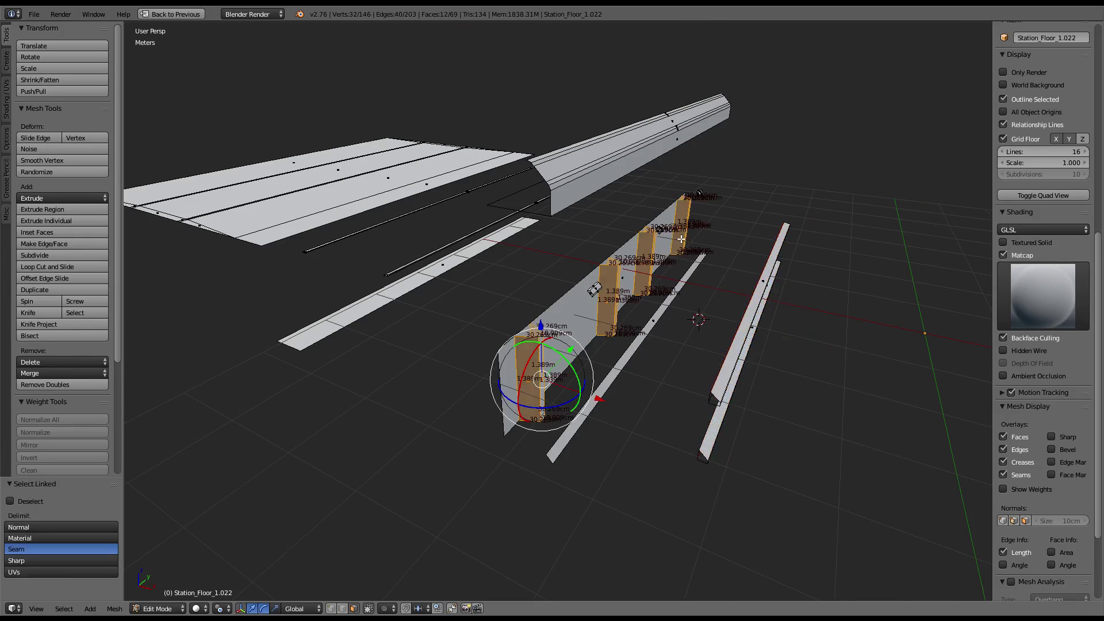
middle_drag(681, 230, 664, 349)
key(g)
key(x)
click(830, 409)
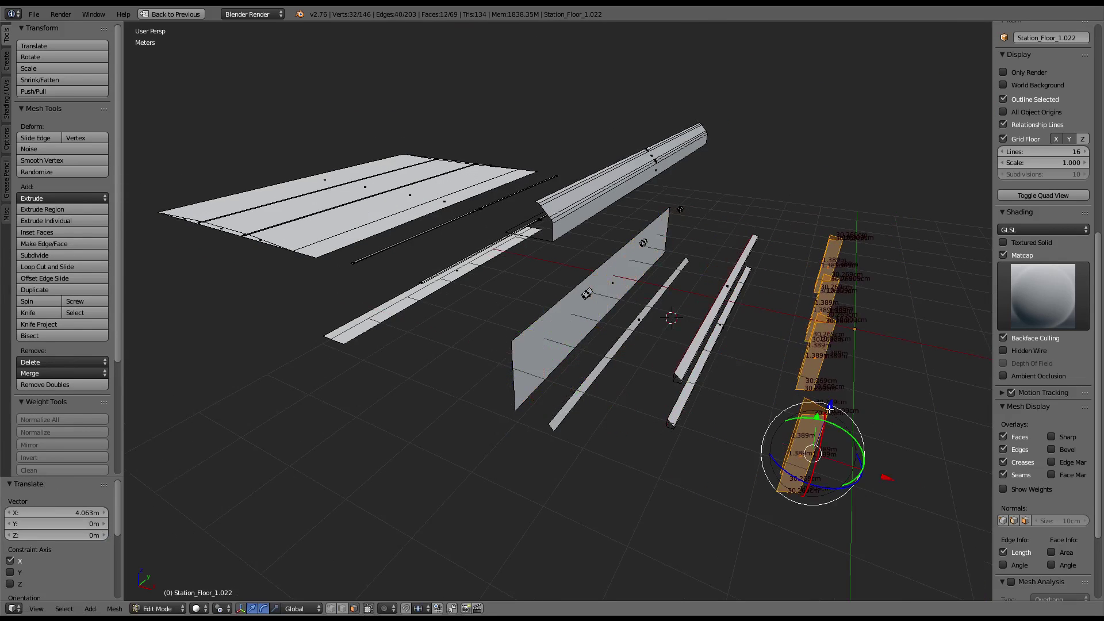
Step: Select the wall face and slide it along X to sit separately
right_click(570, 321)
mouse_move(569, 320)
middle_down()
mouse_move(551, 306)
mouse_move(369, 290)
middle_up()
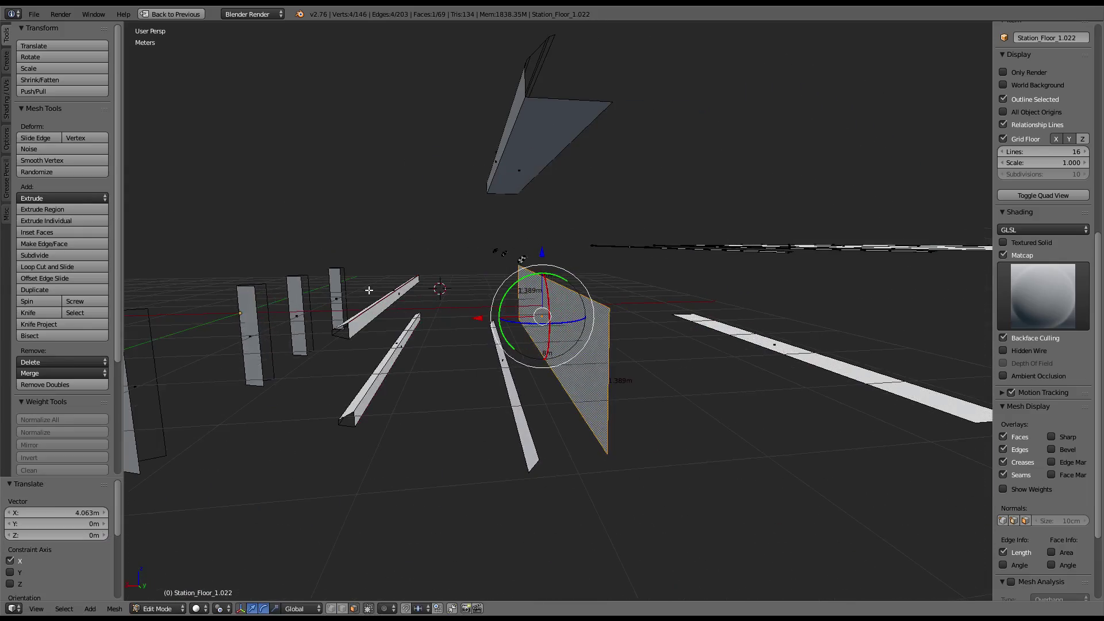
drag(472, 322, 463, 322)
mouse_move(463, 322)
middle_down()
mouse_move(621, 313)
mouse_move(648, 290)
mouse_move(545, 280)
mouse_move(742, 305)
mouse_move(609, 280)
mouse_move(737, 242)
mouse_move(588, 327)
mouse_move(633, 352)
mouse_move(603, 275)
mouse_move(730, 282)
mouse_move(654, 296)
middle_up()
scroll(609, 280, down, 2)
Step: Return to Object Mode, re-enter Edit Mode on the floor module, and select a top face
key(Tab)
scroll(634, 339, up, 3)
scroll(600, 272, down, 2)
scroll(707, 286, down, 3)
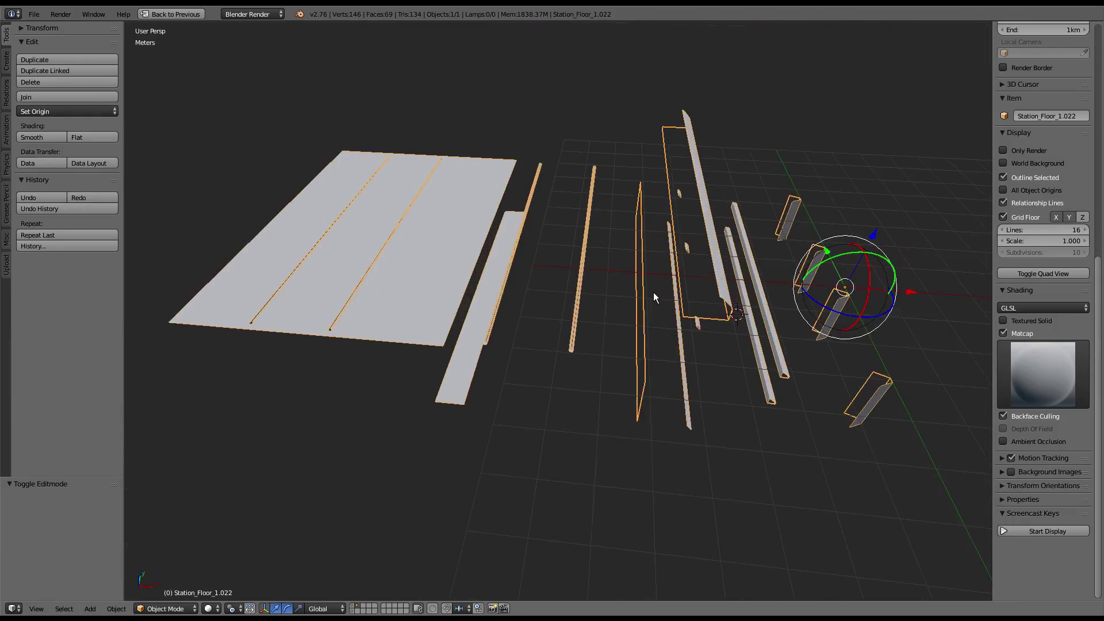
scroll(653, 292, up, 2)
scroll(653, 292, up, 2)
key(Tab)
right_click(653, 286)
scroll(488, 310, up, 2)
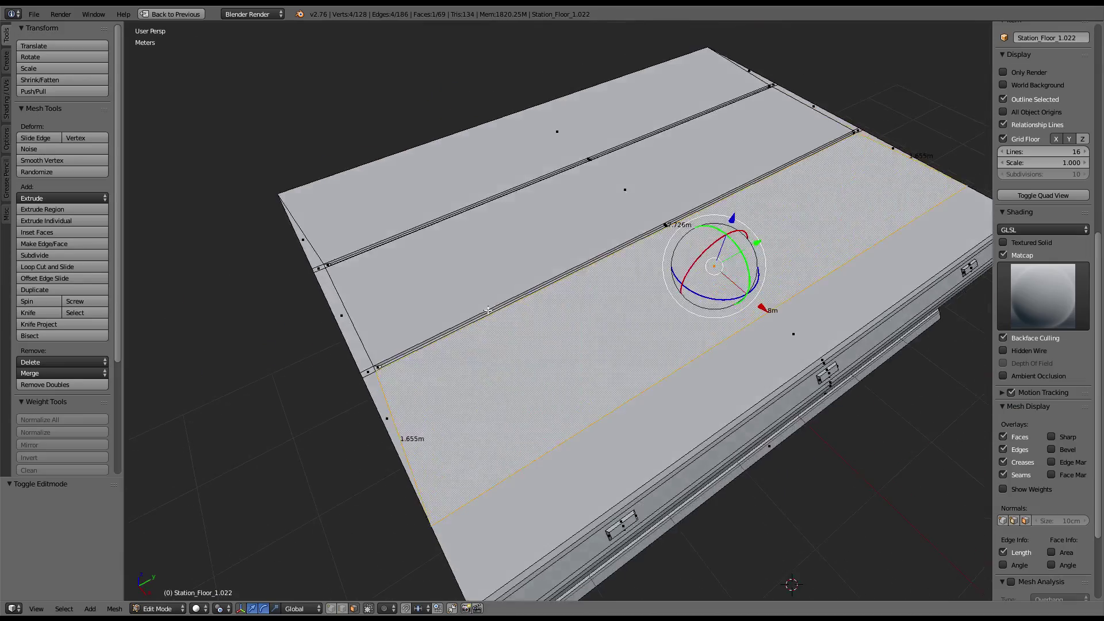
middle_drag(488, 311, 559, 268)
scroll(518, 288, up, 2)
scroll(535, 276, down, 3)
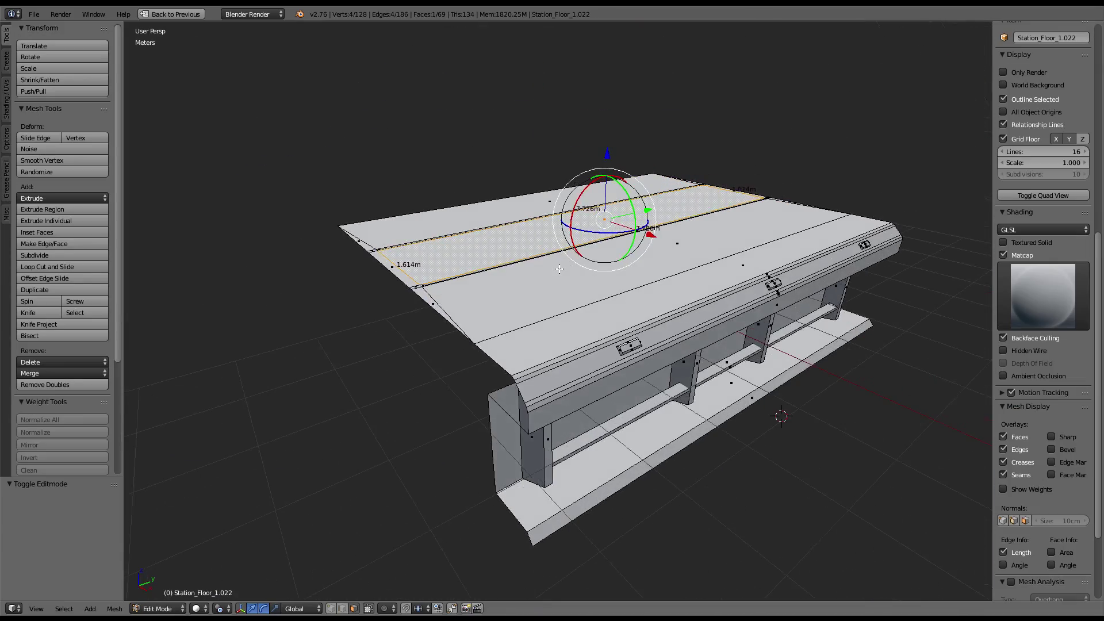
Step: Run Remove Doubles on the whole floor mesh at 0.0001, merging 6 vertices
key(a)
key(a)
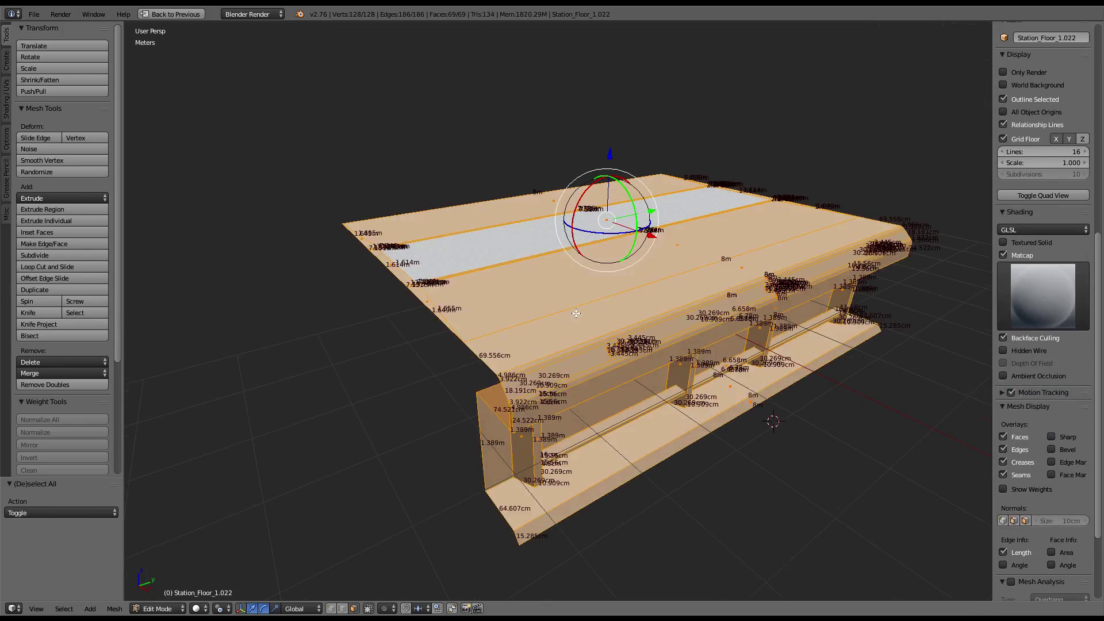
key(ctrl+e)
click(583, 581)
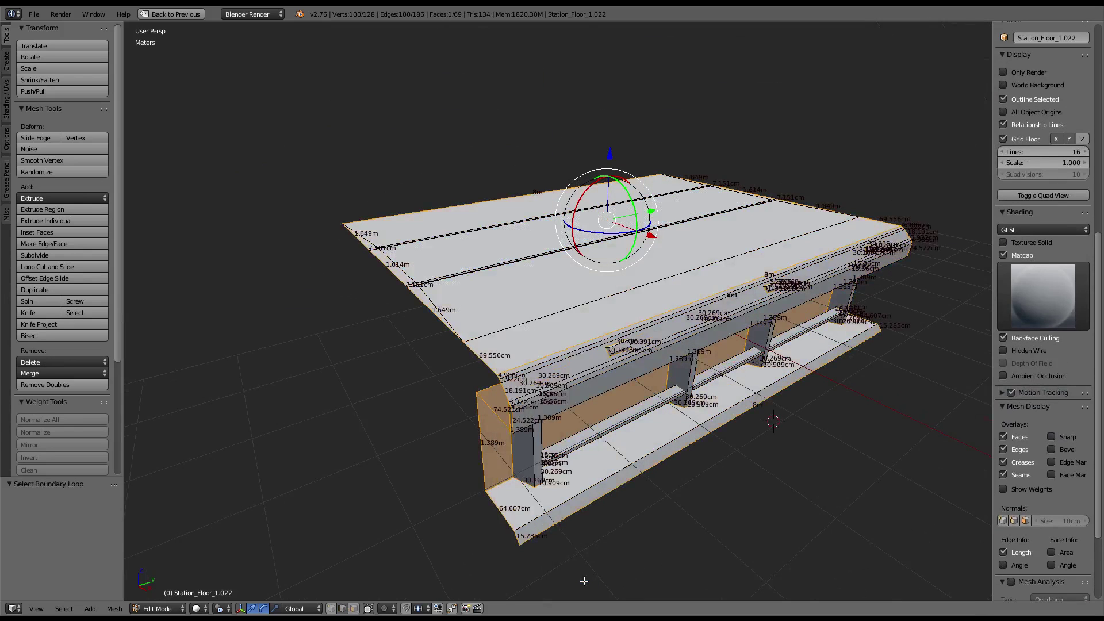
key(a)
key(a)
key(w)
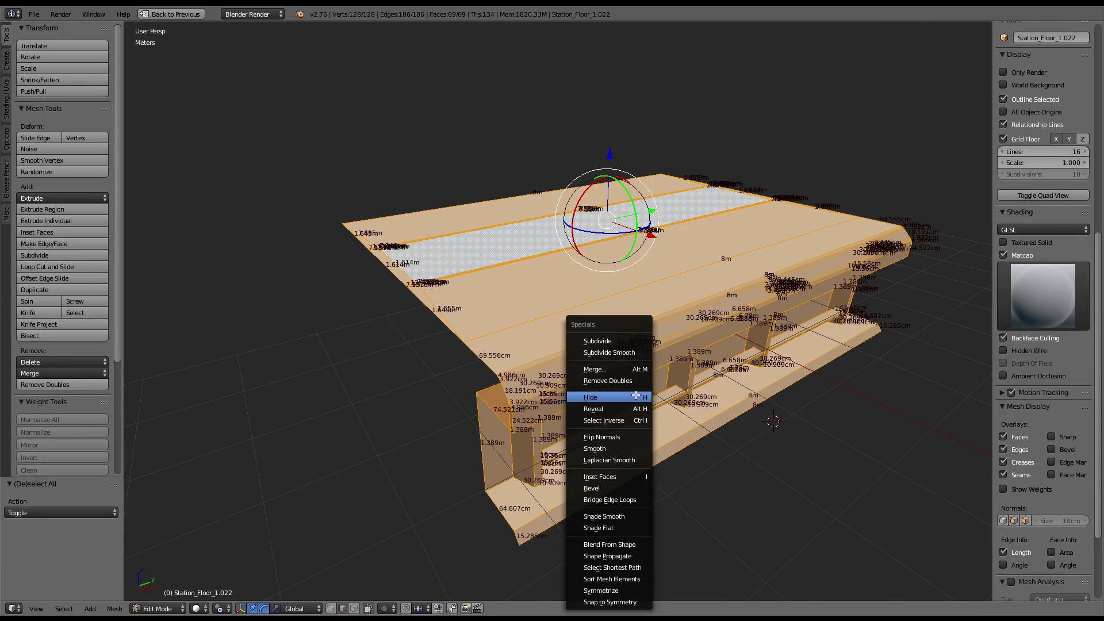
click(635, 380)
right_click(580, 327)
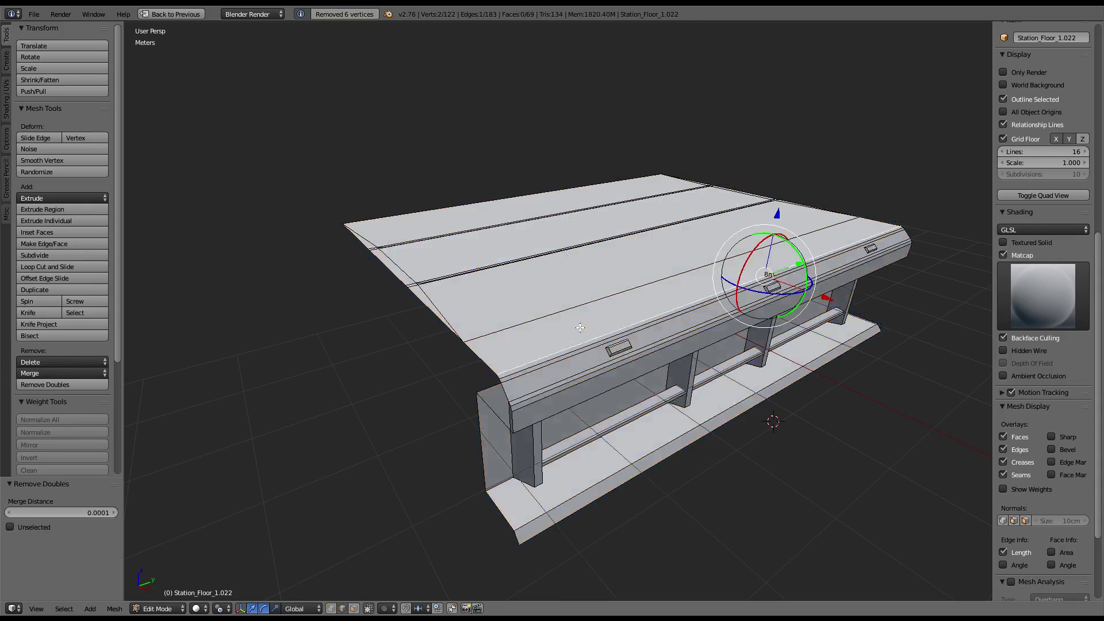
middle_drag(554, 296, 599, 326)
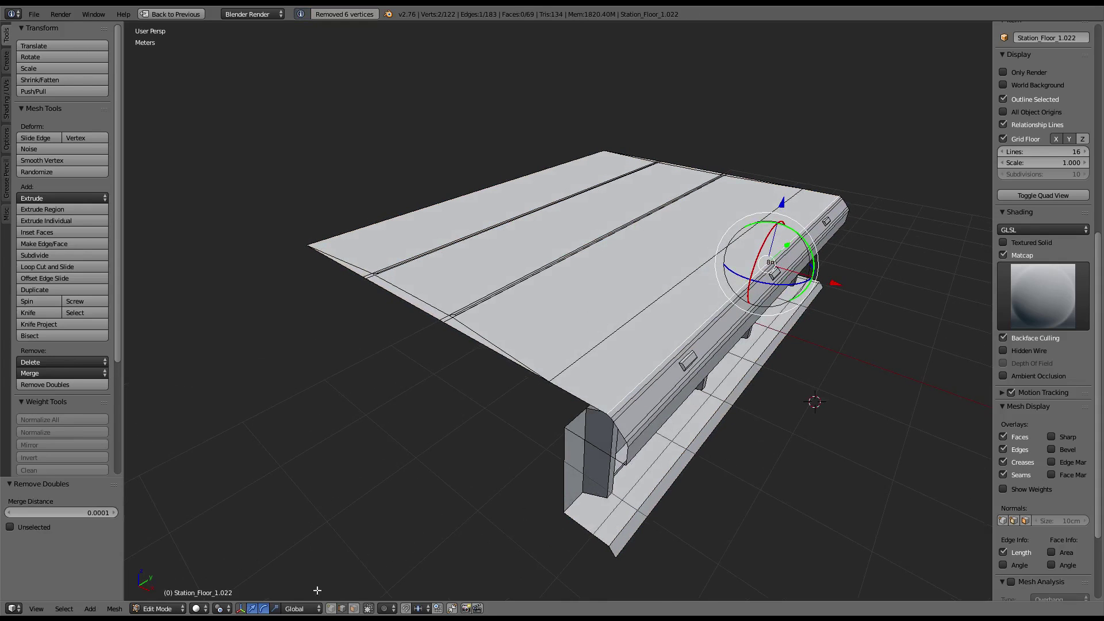
middle_drag(752, 325, 768, 299)
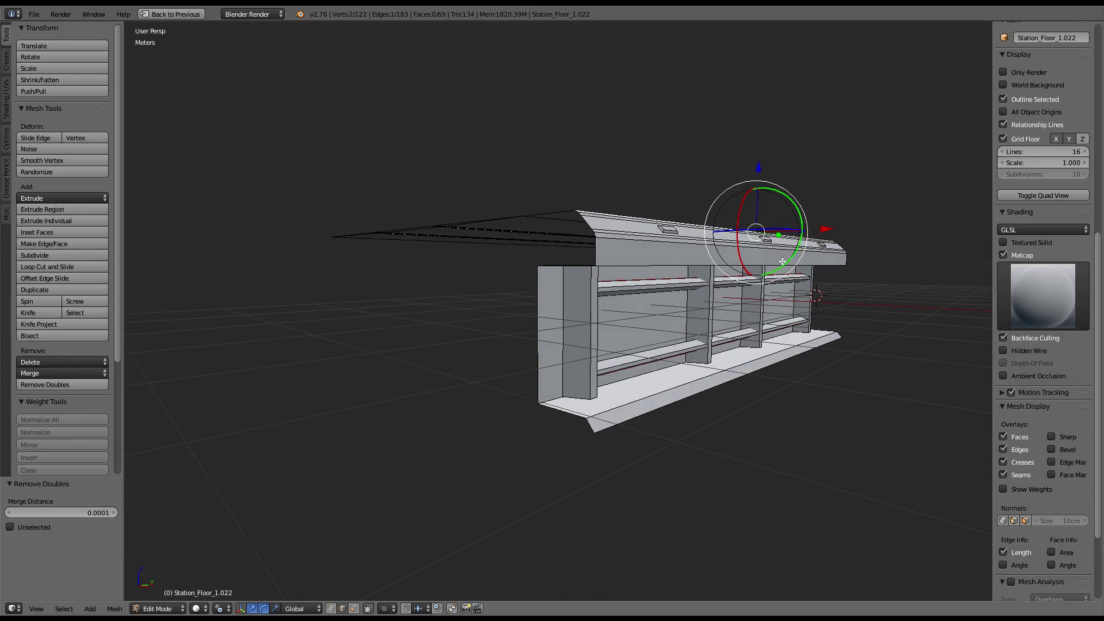
Step: Mark the selected slab-side edges as UV seams, one edge then the rest
key(ctrl+e)
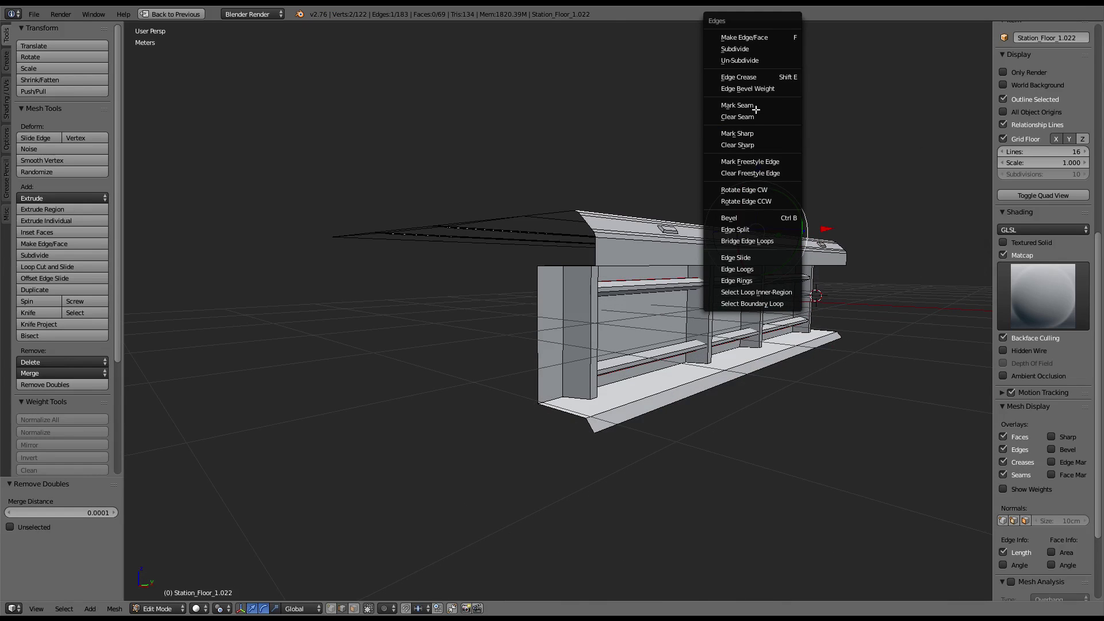
click(755, 109)
middle_drag(437, 403, 535, 302)
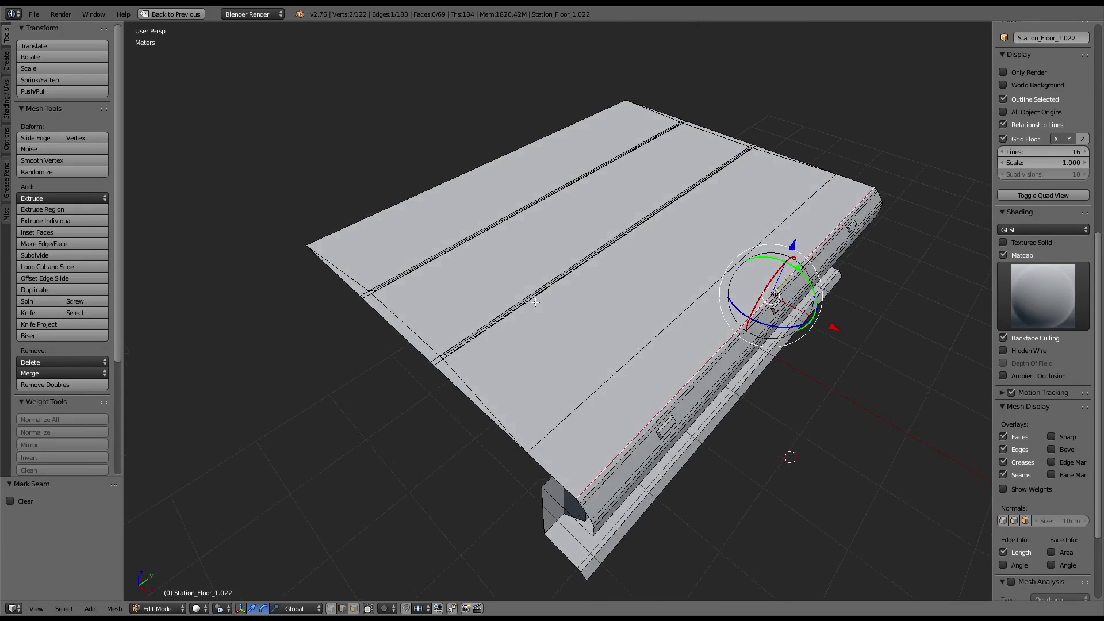
middle_drag(397, 592, 369, 595)
key(ctrl+e)
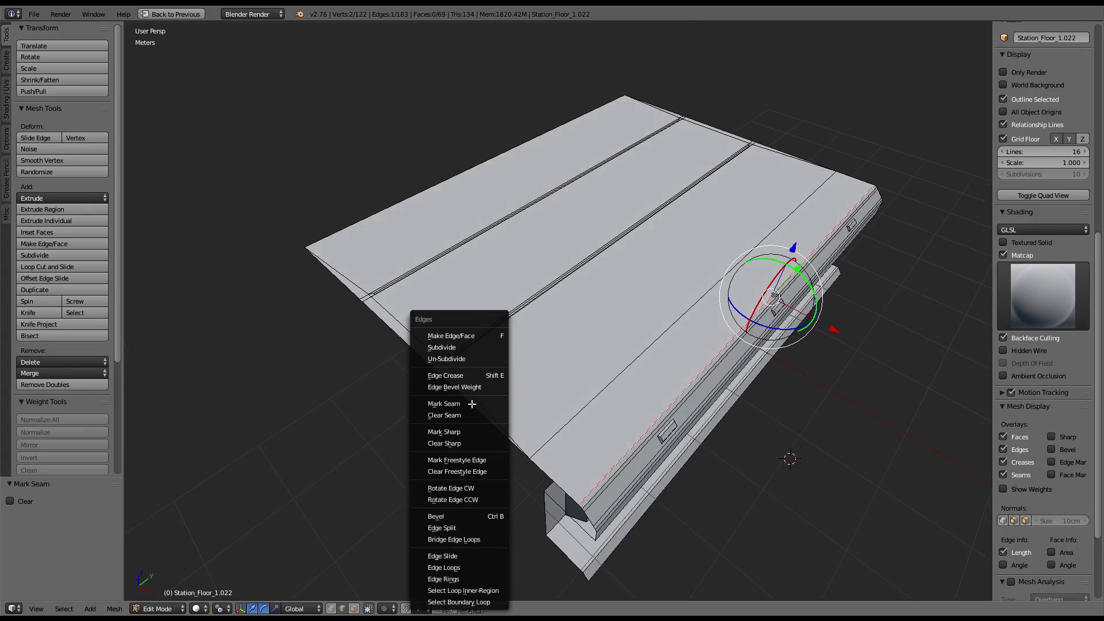
click(471, 403)
Step: Split the seam-bounded top floor plates off and move them 1.99 m along X
key(l)
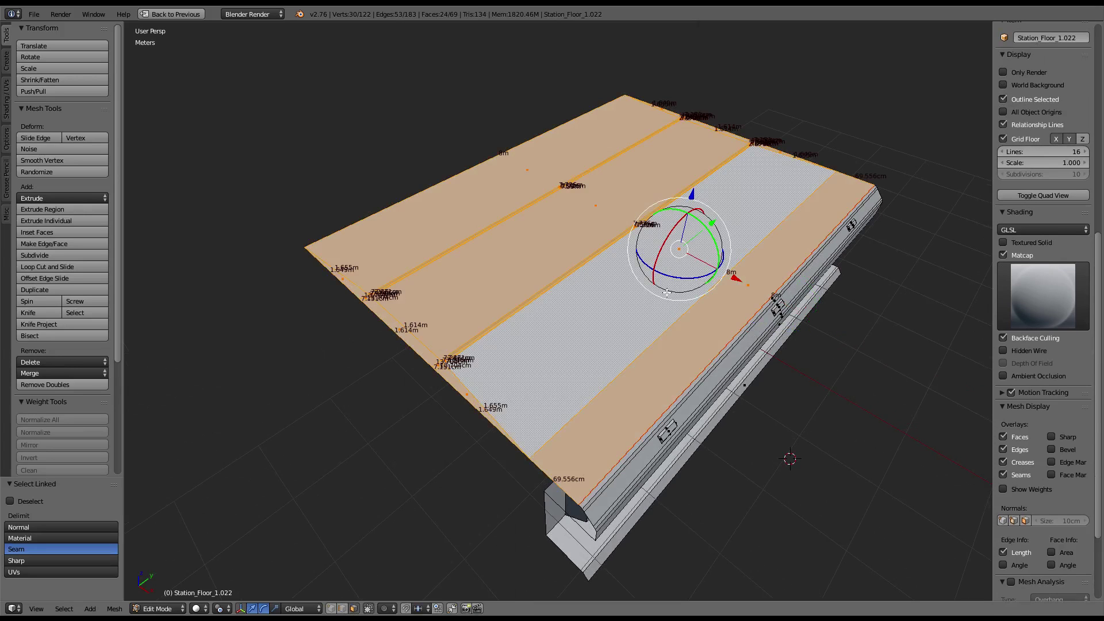
key(y)
key(g)
key(x)
click(600, 230)
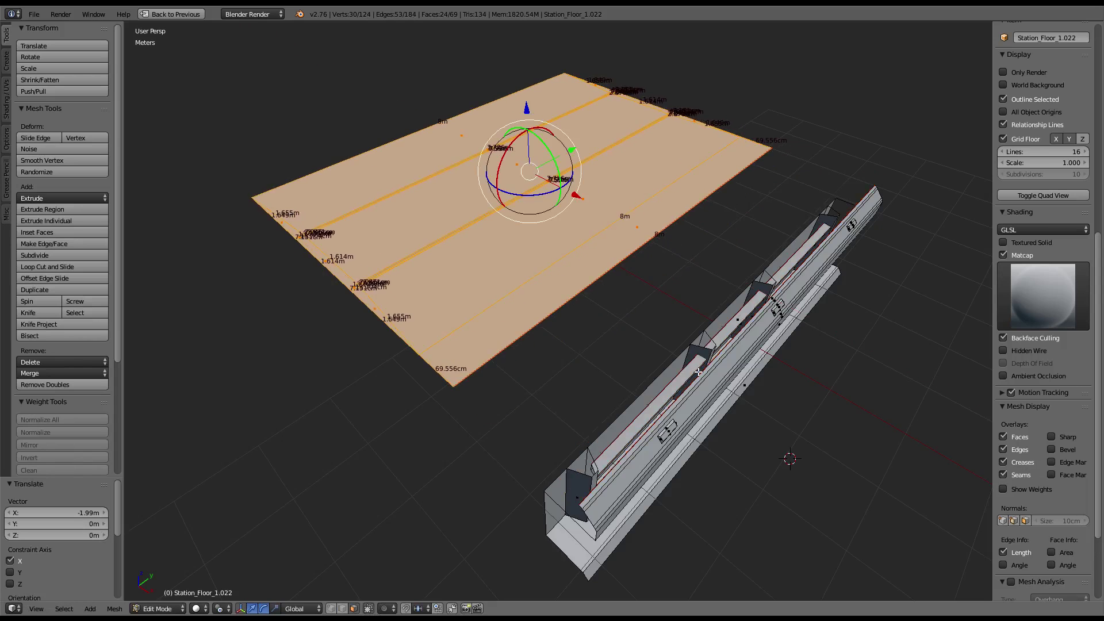
Step: Split off the bottom floor face, then Remove Doubles on the whole mesh, merging 2 vertices
middle_drag(600, 230, 686, 409)
right_click(686, 410)
key(y)
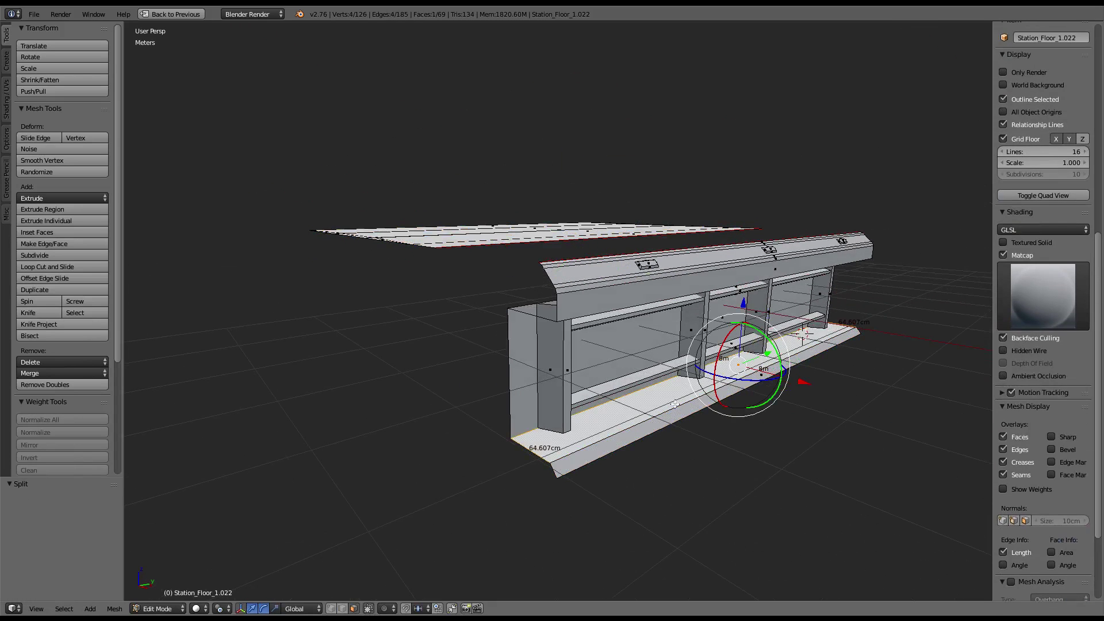
key(a)
key(w)
click(647, 380)
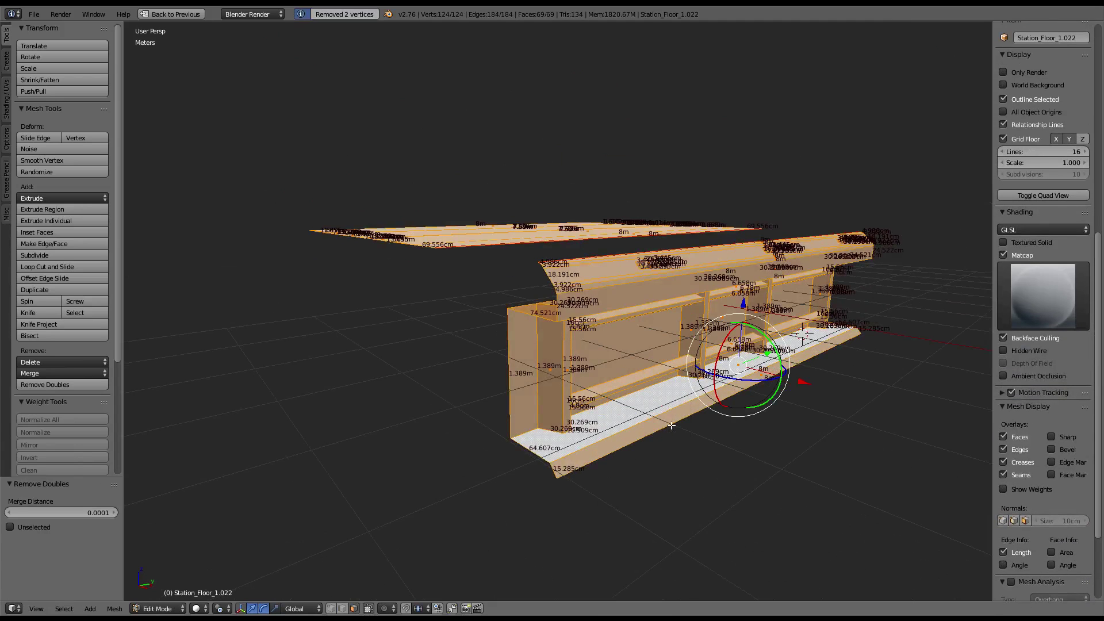
Step: Undo a stray floor selection, then rerun Remove Doubles on the whole mesh, removing 2 vertices
right_click(671, 423)
shift+right_click(664, 405)
scroll(667, 403, up, 2)
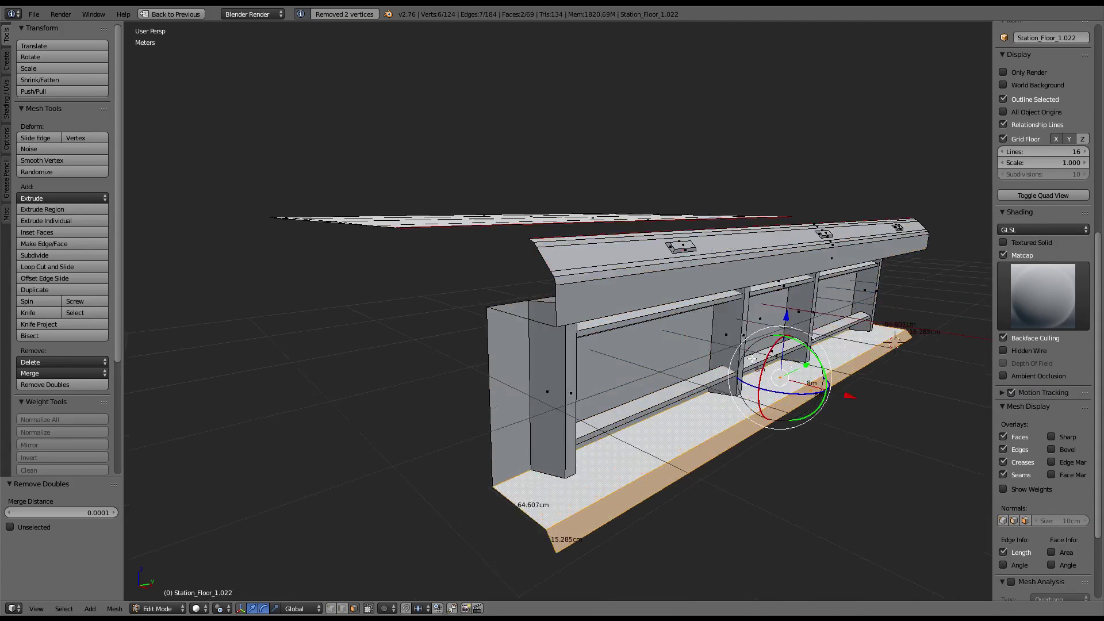
scroll(756, 350, up, 2)
middle_drag(757, 350, 766, 339)
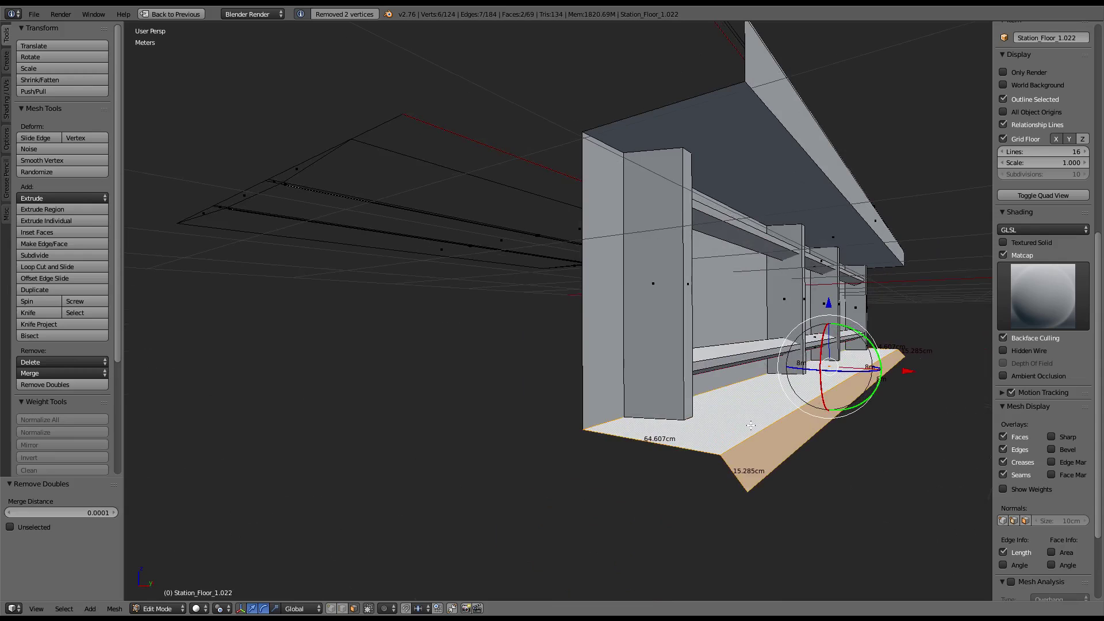
key(ctrl+z)
key(ctrl+z)
key(ctrl+z)
right_click(756, 441)
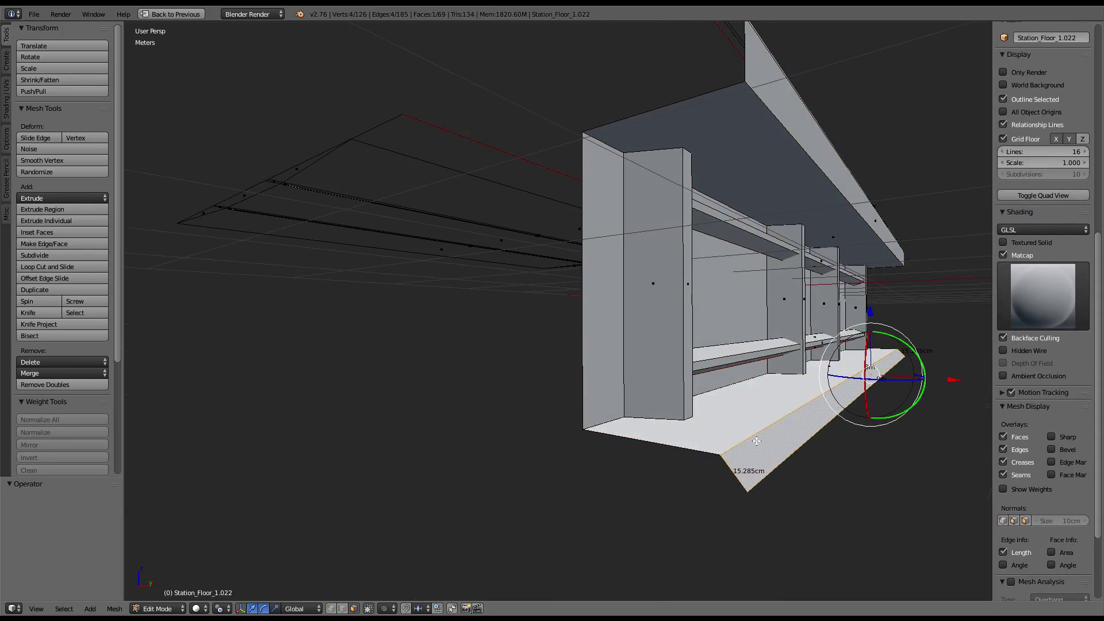
key(a)
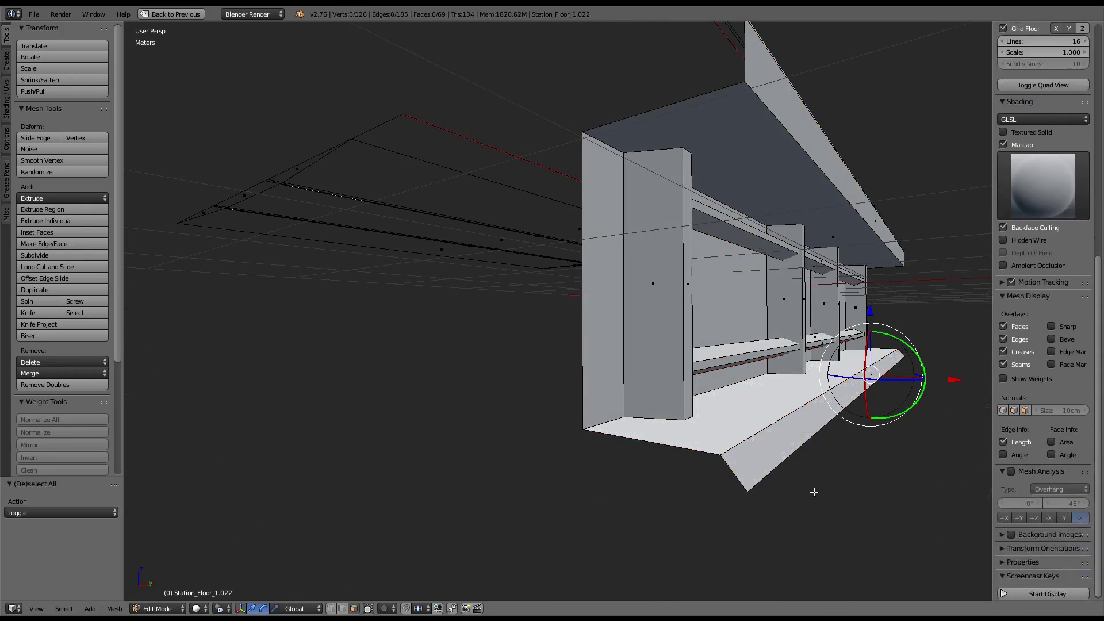
key(a)
key(w)
click(806, 381)
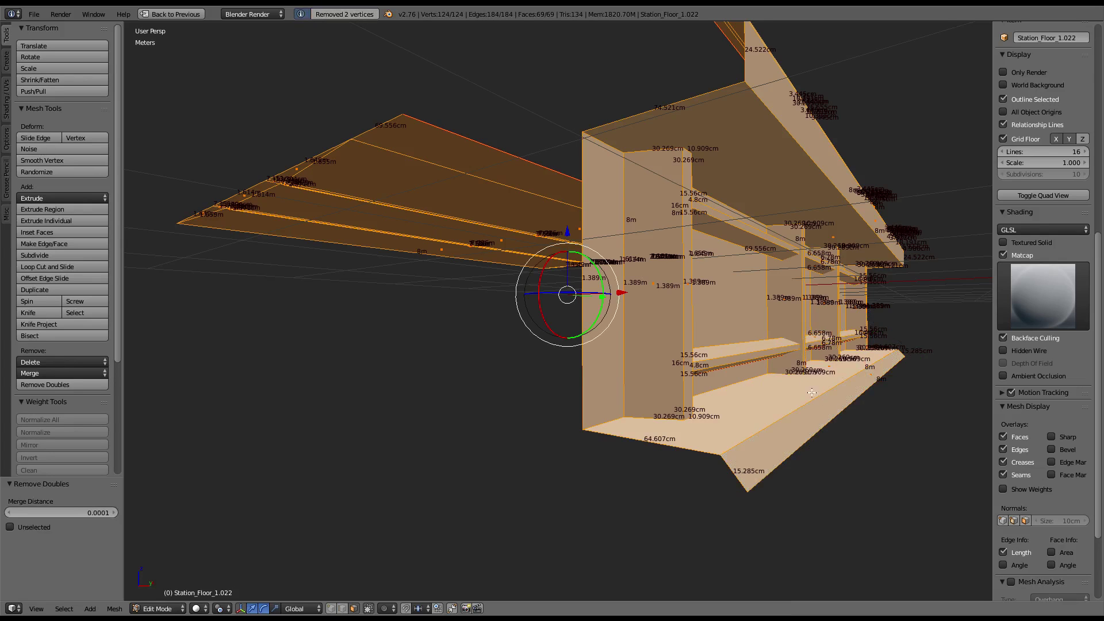
Step: Split off the lower floor strip faces and lower them 1.506 m along Z
key(a)
right_click(786, 402)
key(y)
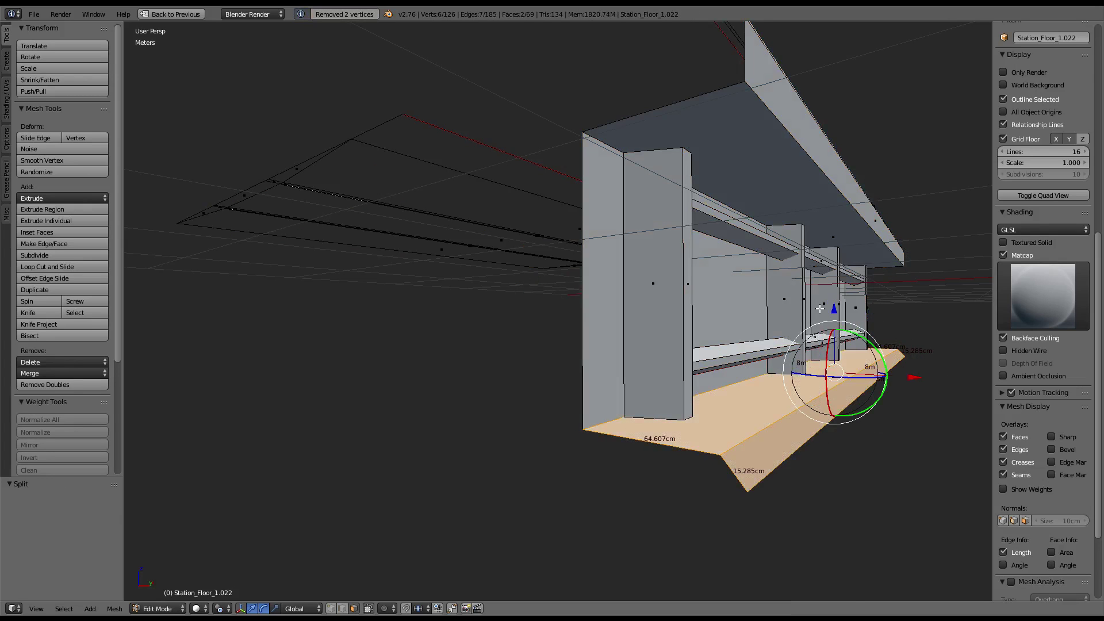
key(g)
key(z)
click(845, 425)
Step: From a side view of the module, select the roof underside face
scroll(845, 426, down, 5)
mouse_move(845, 426)
middle_down()
mouse_move(798, 360)
mouse_move(767, 347)
middle_up()
scroll(797, 360, up, 2)
right_click(620, 311)
Step: Split off the roof underside face and move it 2.235 m along X. Shift a wall face left and down
key(y)
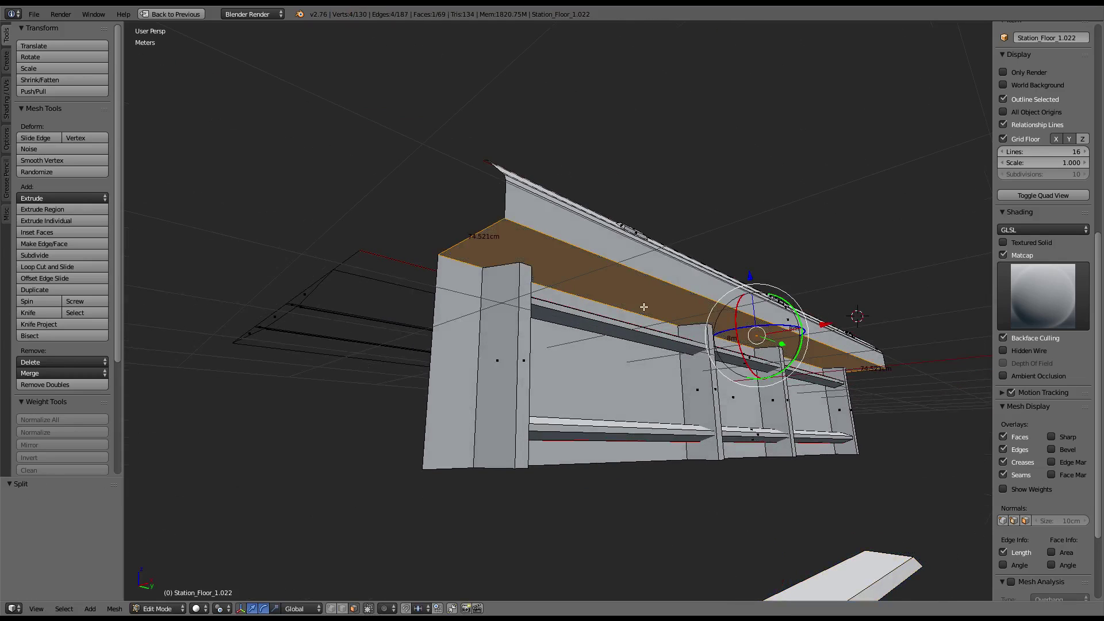
key(g)
key(x)
click(587, 313)
right_click(579, 368)
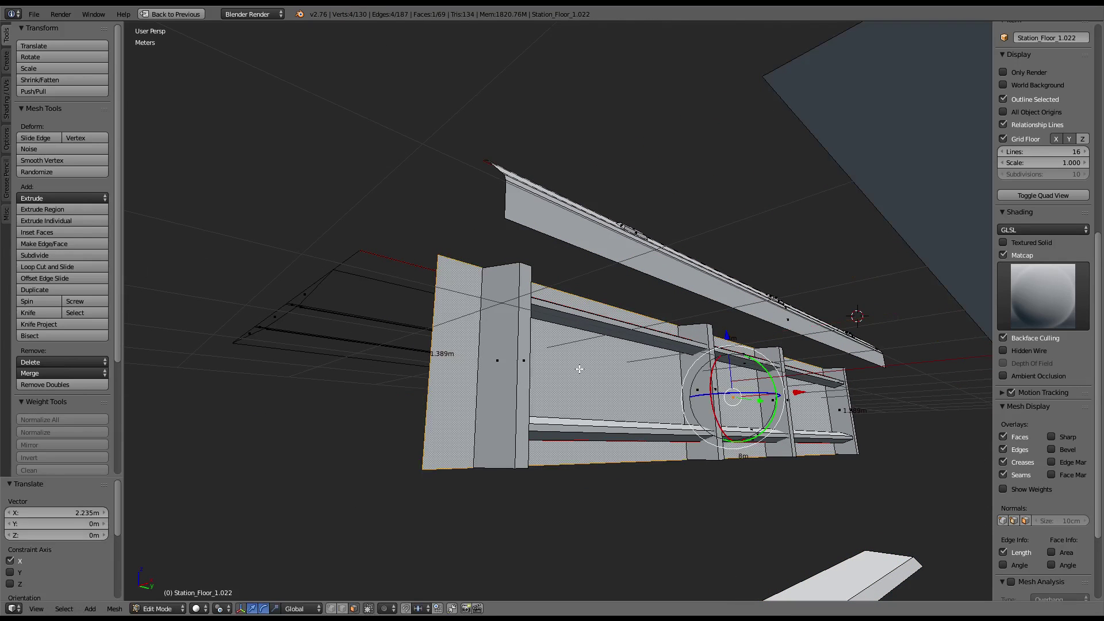
drag(809, 392, 653, 392)
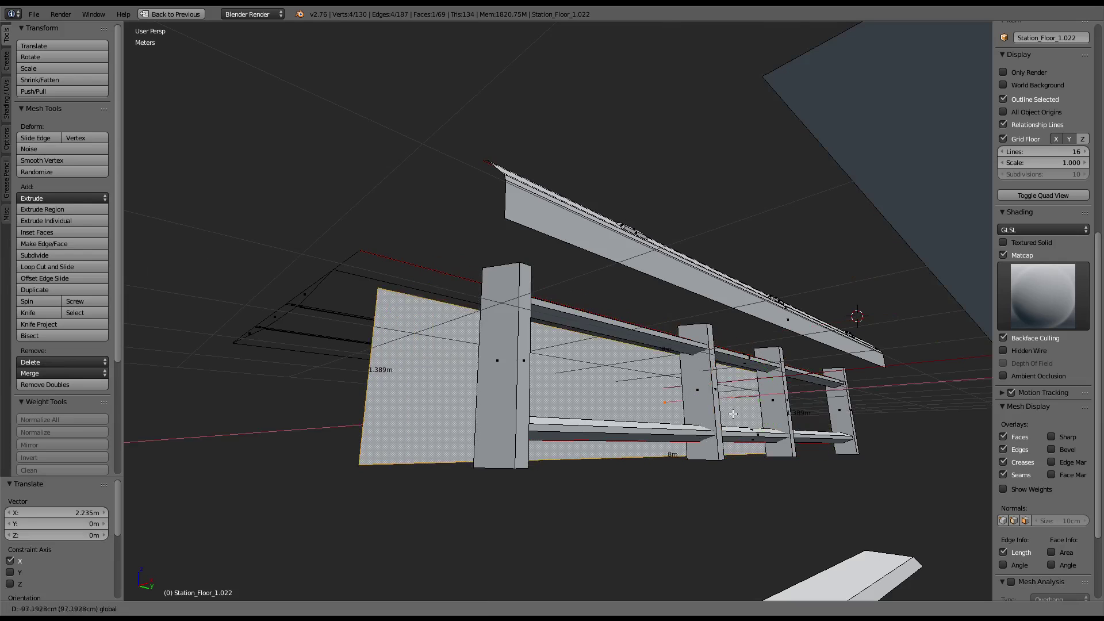
drag(599, 344, 598, 379)
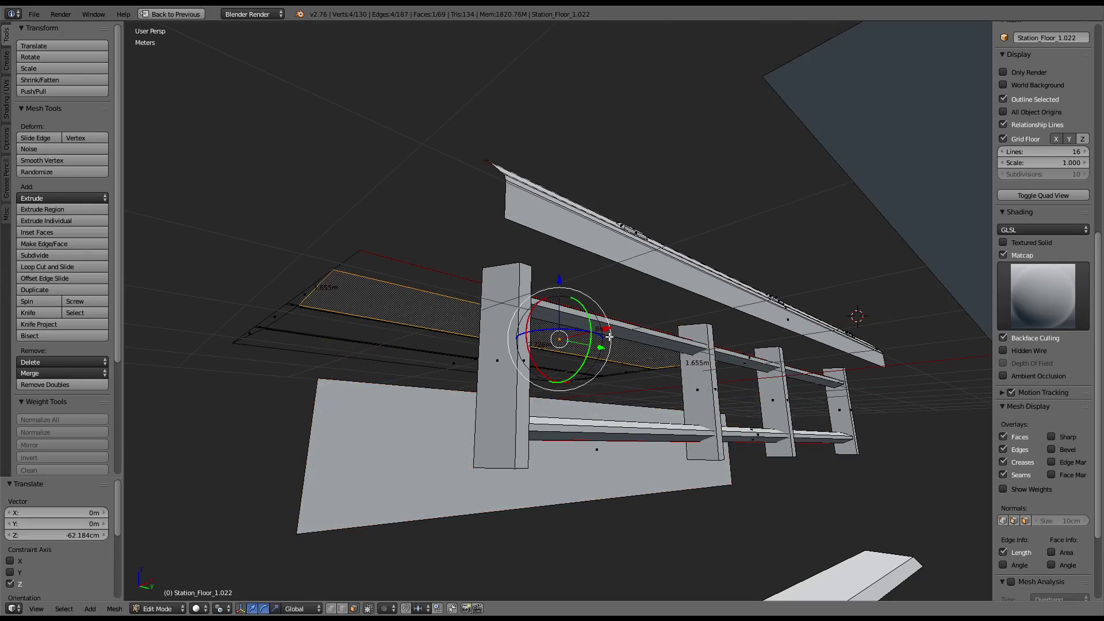
Step: Duplicate the connected rail piece and drop the copies about 1.46 m lower along Z
right_click(613, 332)
key(ctrl+l)
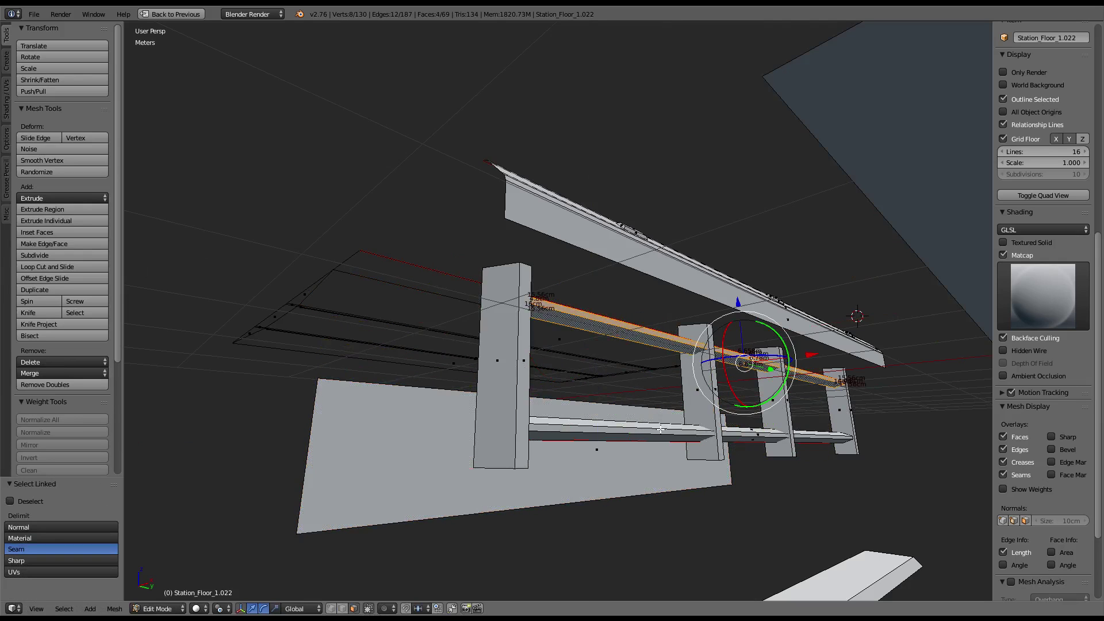
key(shift+d)
click(660, 454)
middle_drag(660, 454, 753, 368)
key(g)
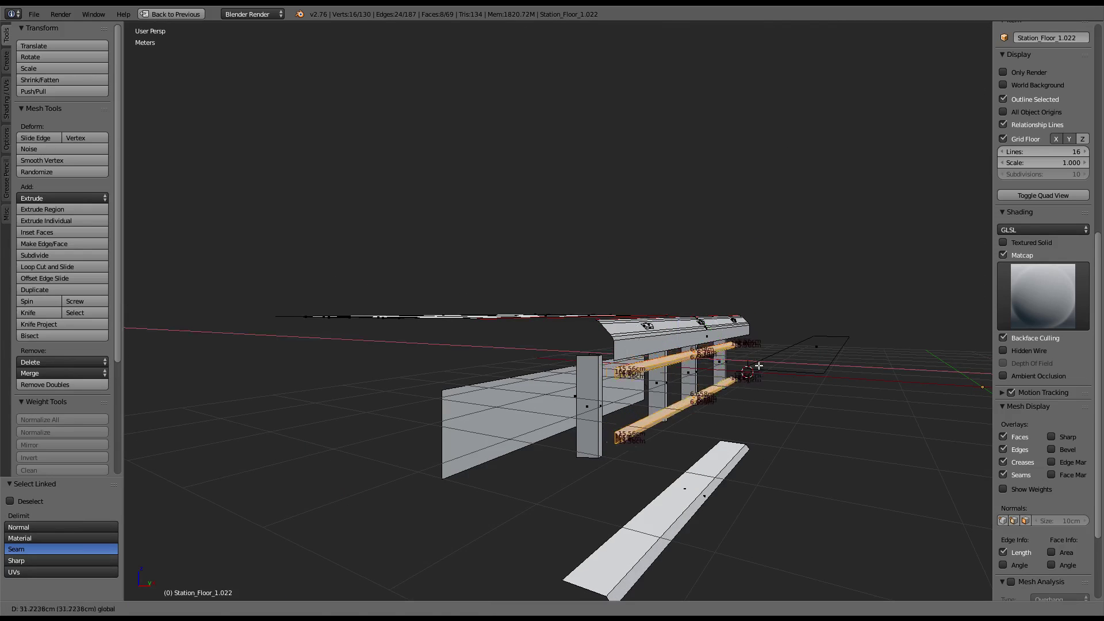
click(867, 381)
key(g)
key(z)
click(663, 413)
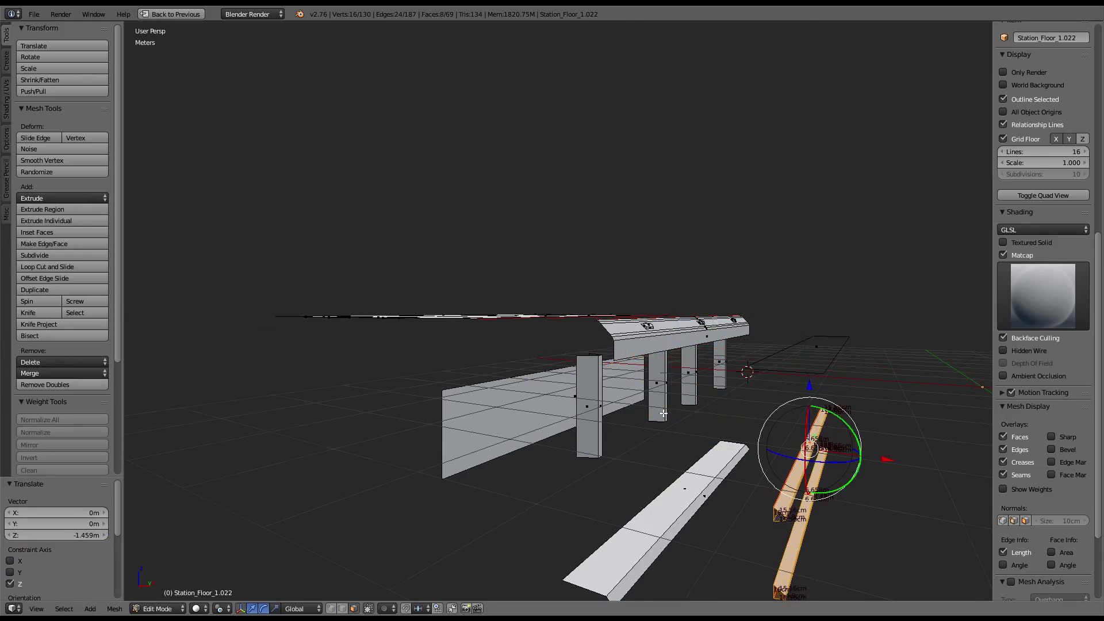
Step: Select another whole rail and slide it about 3.3 m along X, clear of the module
mouse_move(663, 413)
middle_down()
mouse_move(707, 368)
mouse_move(785, 350)
middle_up()
right_click(731, 365)
right_click(697, 364)
key(l)
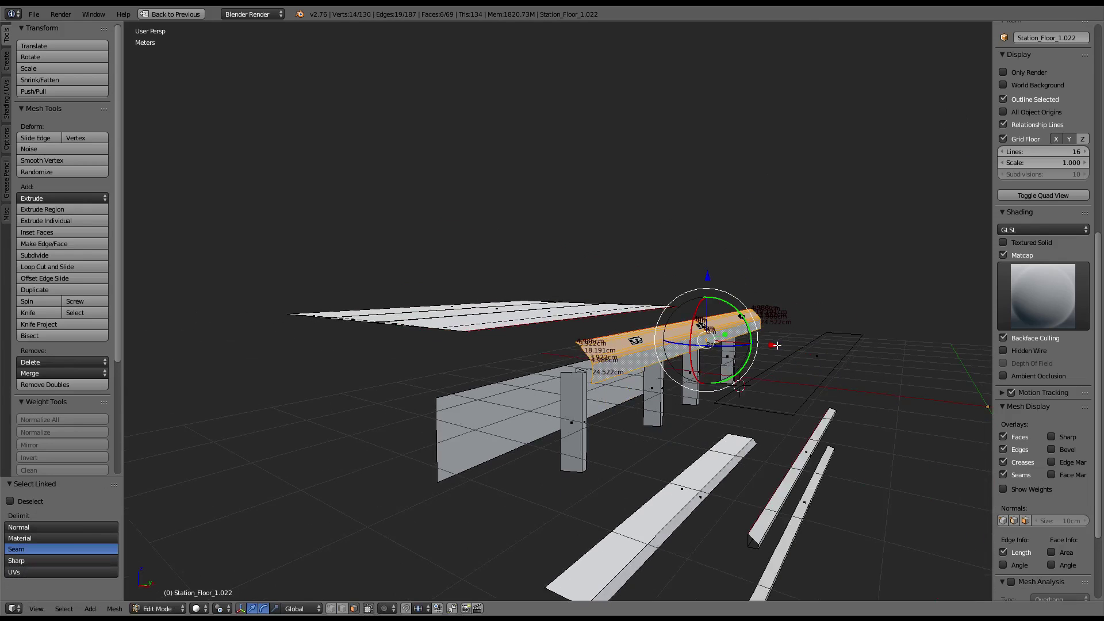
drag(774, 345, 987, 406)
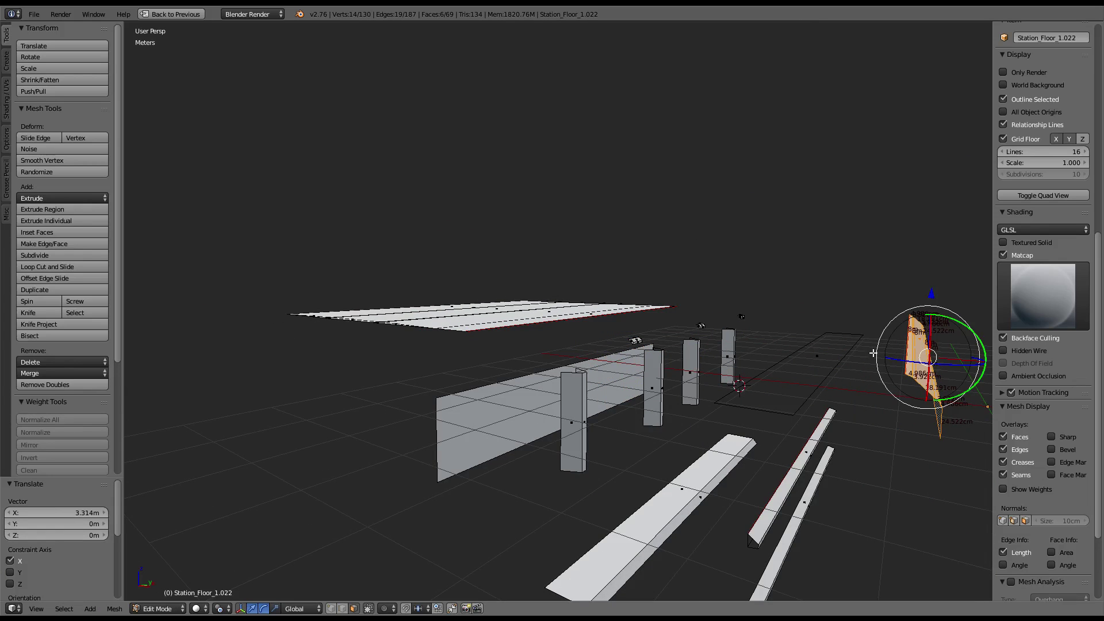
mouse_move(876, 353)
middle_down()
mouse_move(509, 437)
mouse_move(503, 297)
mouse_move(631, 264)
mouse_move(575, 243)
mouse_move(591, 288)
mouse_move(603, 246)
mouse_move(484, 255)
middle_up()
Step: Return to Object Mode, view all pieces overhead in Texture shading, and restore the multi-panel layout
key(Tab)
scroll(489, 260, down, 3)
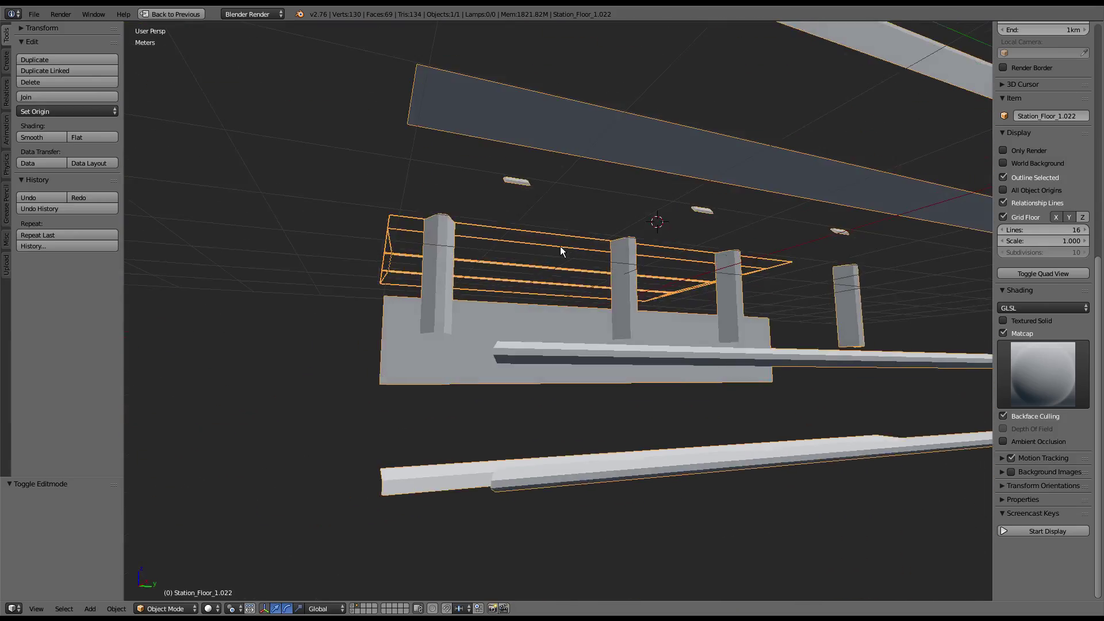
mouse_move(560, 246)
middle_down()
mouse_move(587, 311)
mouse_move(605, 309)
mouse_move(543, 448)
middle_up()
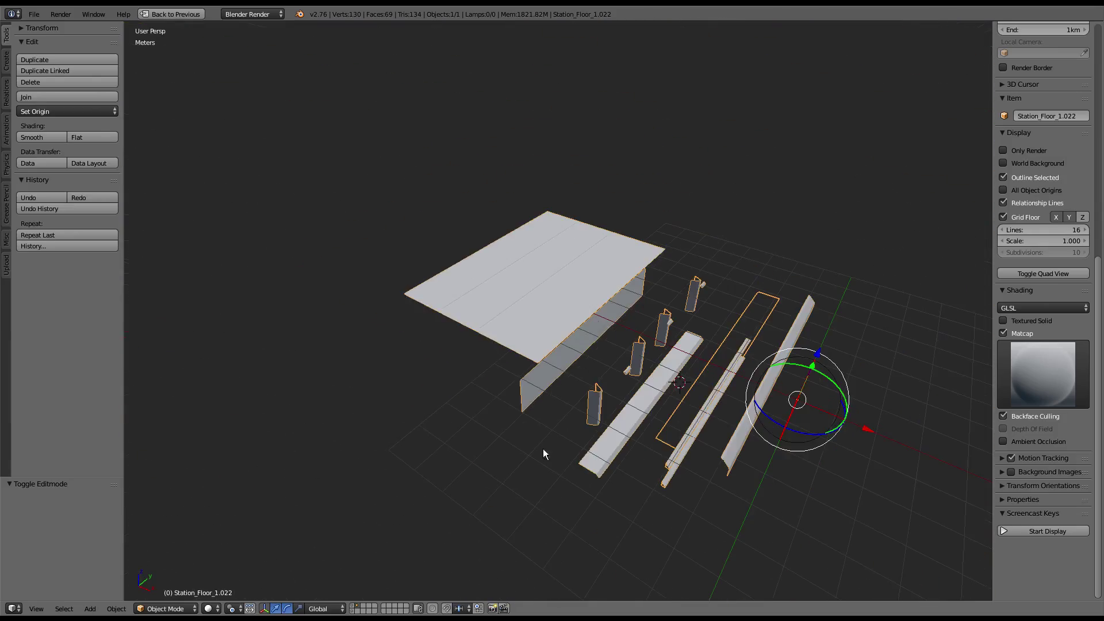
click(217, 608)
click(220, 549)
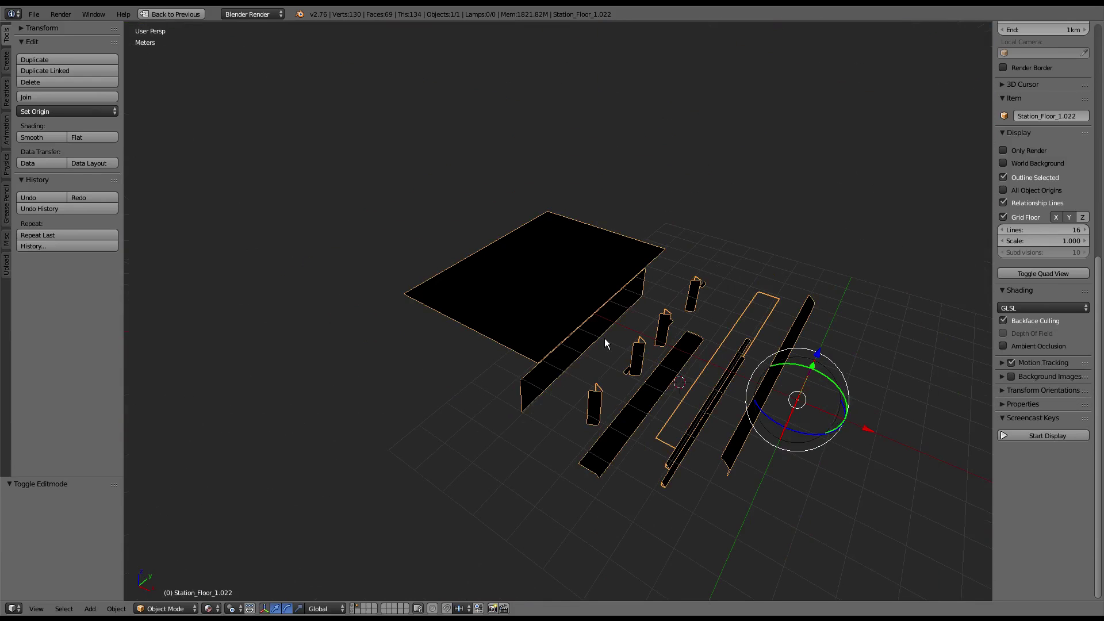
key(ctrl+Up)
Step: Add a Hemi lamp and place it up above the scene
key(shift+a)
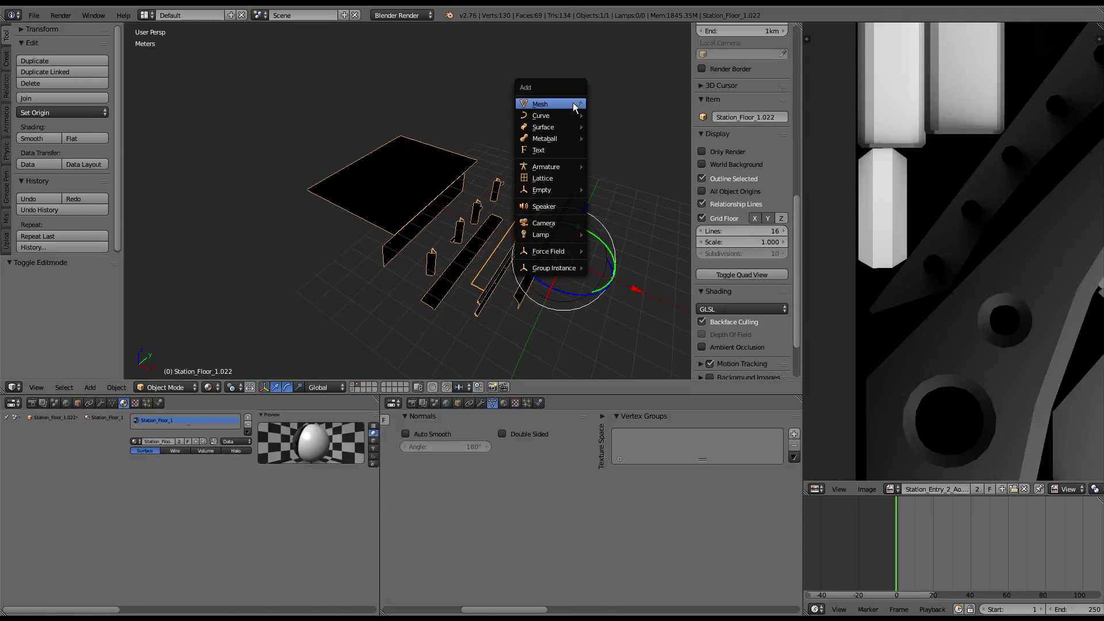
click(633, 274)
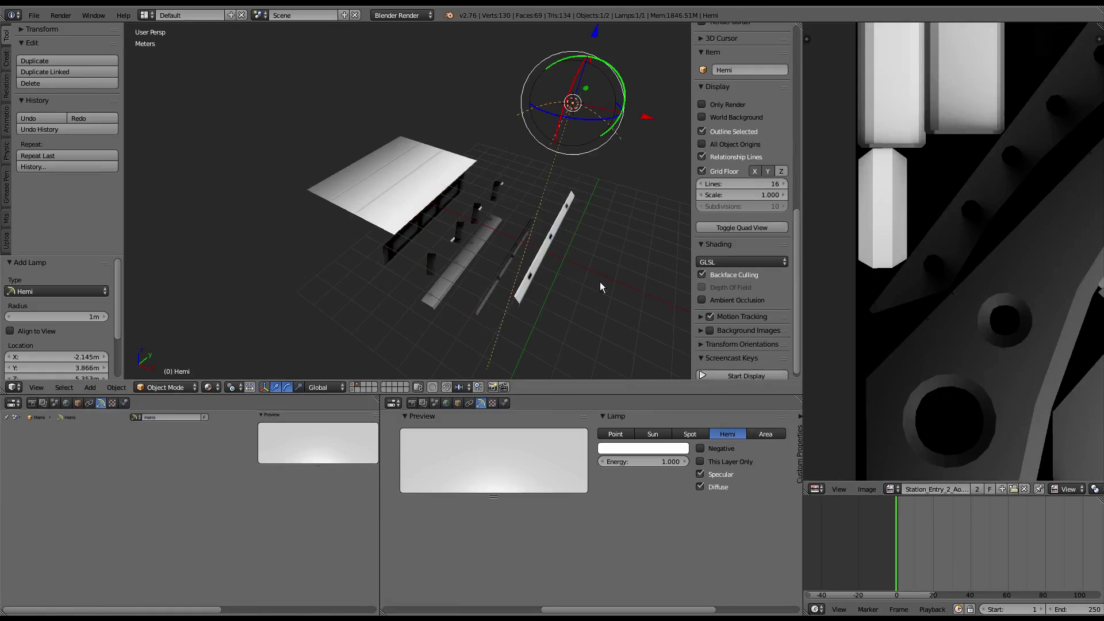
key(g)
click(553, 185)
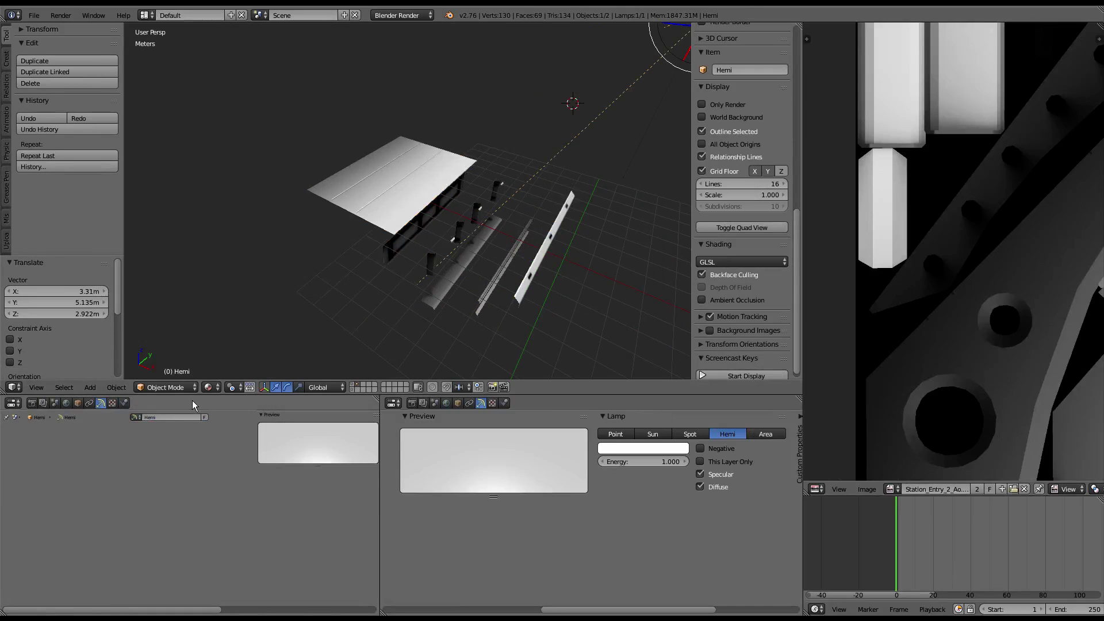
Step: On the full-station layer, make a linked copy of the floor module Station_Floor_1.021
click(354, 385)
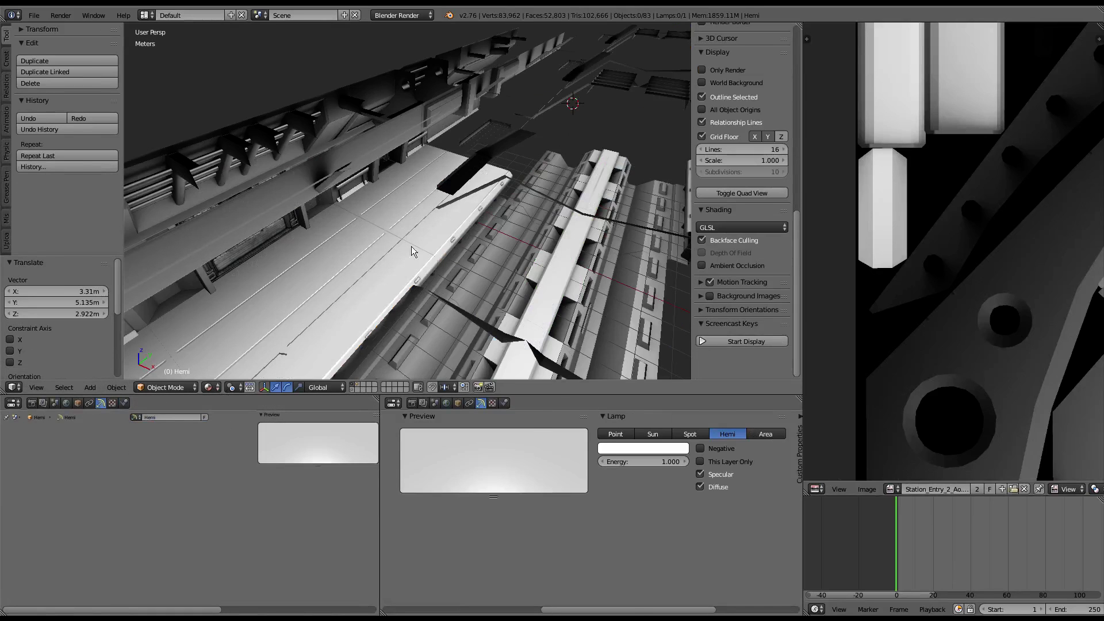
right_click(411, 246)
key(g)
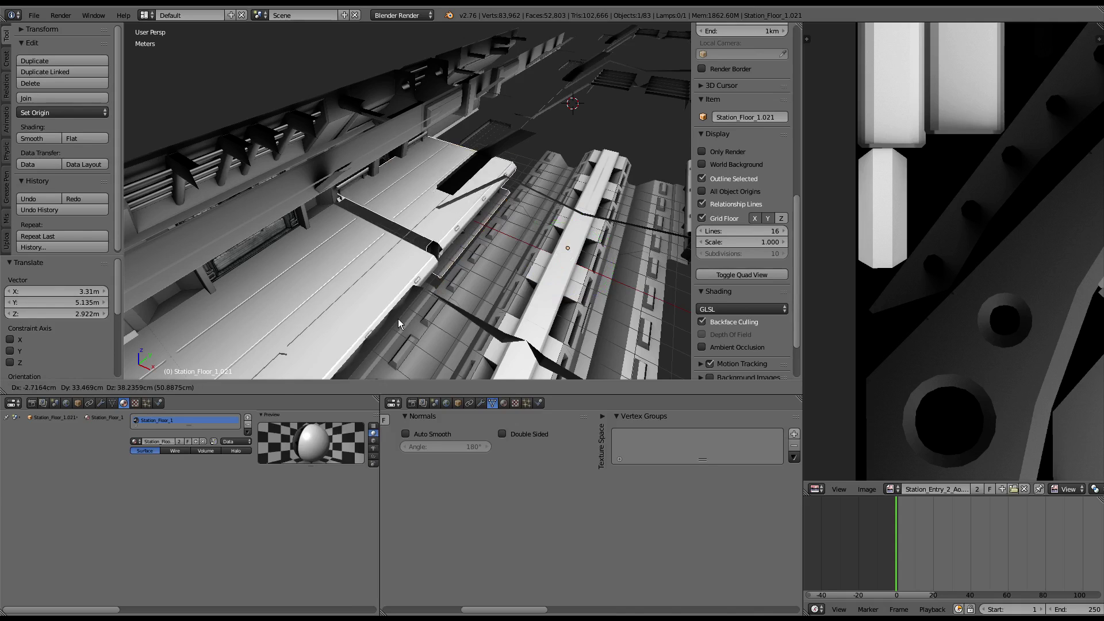
right_click(400, 316)
key(alt+d)
right_click(415, 306)
Step: Send the linked floor copy to layer 2 and switch the view to layer 2
key(m)
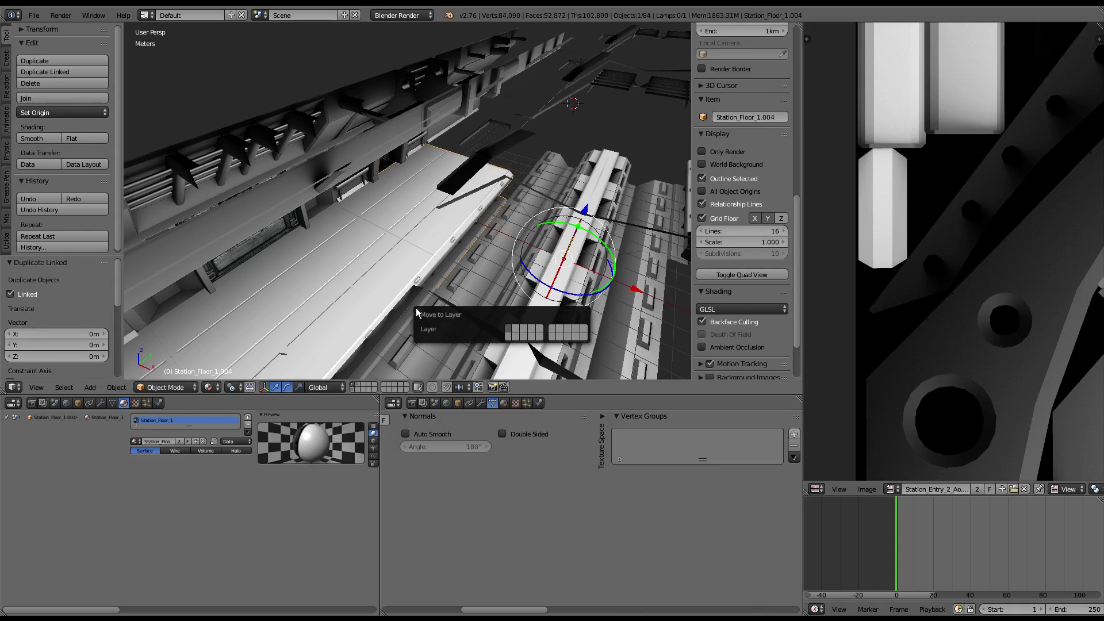
key(m)
click(617, 348)
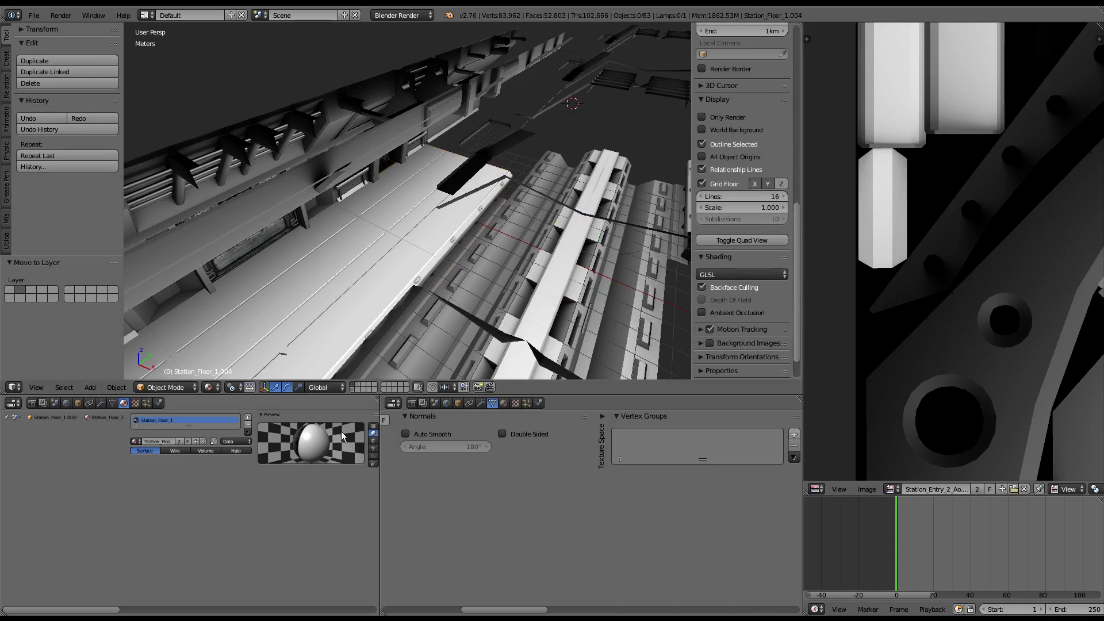
key(2)
middle_drag(441, 242, 456, 176)
Step: Move the floor copy 11 m along Y and select Station_Floor_1.022 in a maximized 3D view
drag(517, 272, 329, 311)
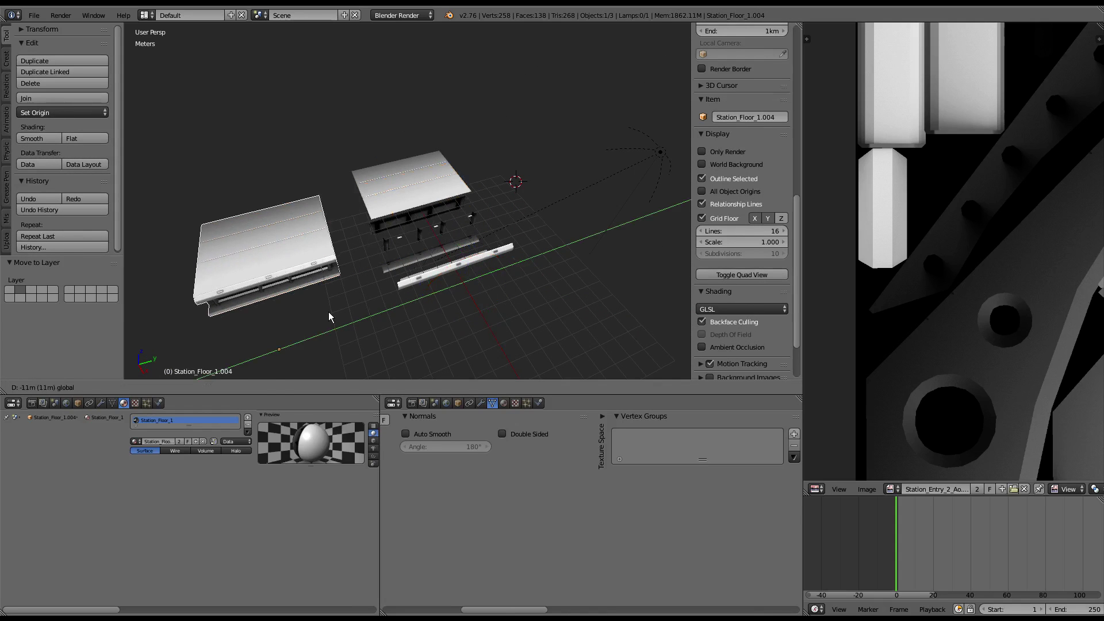
mouse_move(328, 312)
middle_down()
mouse_move(371, 276)
mouse_move(301, 243)
mouse_move(431, 171)
mouse_move(413, 129)
mouse_move(355, 178)
mouse_move(404, 153)
mouse_move(450, 153)
mouse_move(546, 179)
mouse_move(478, 160)
middle_up()
right_click(301, 243)
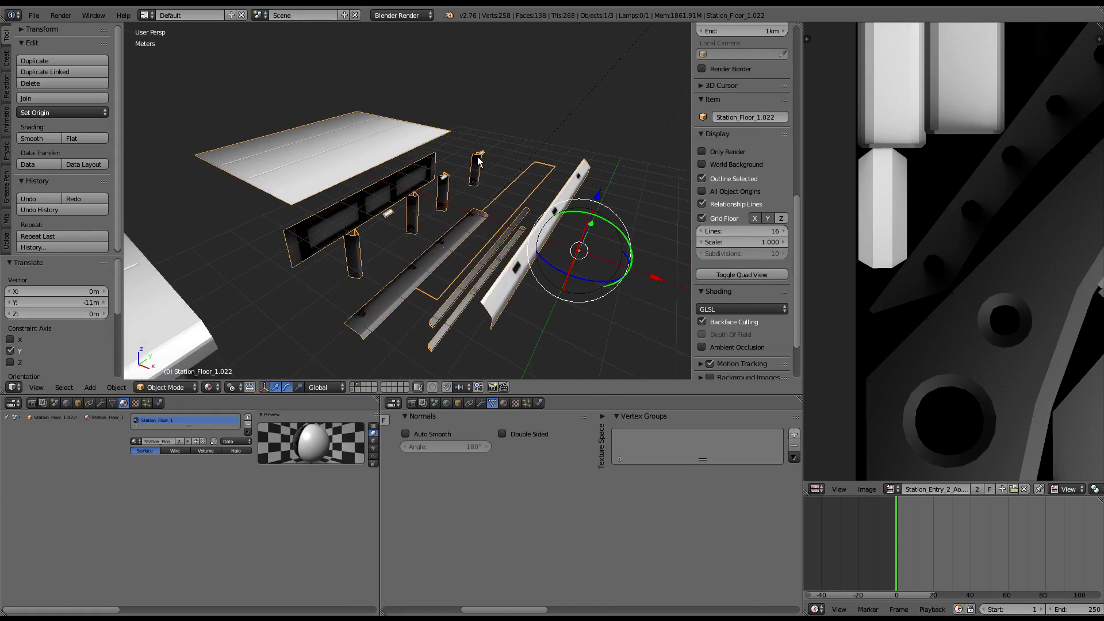
scroll(469, 180, up, 3)
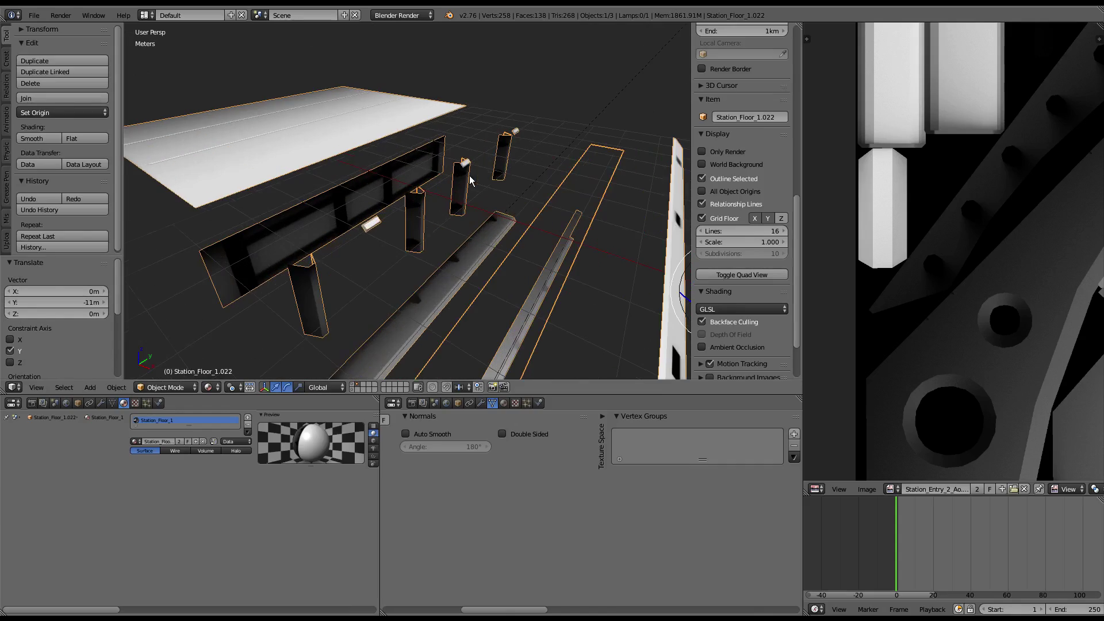
key(ctrl+Up)
mouse_move(678, 251)
middle_down()
mouse_move(591, 244)
mouse_move(539, 223)
mouse_move(623, 241)
mouse_move(726, 232)
mouse_move(764, 290)
mouse_move(710, 326)
mouse_move(681, 372)
middle_up()
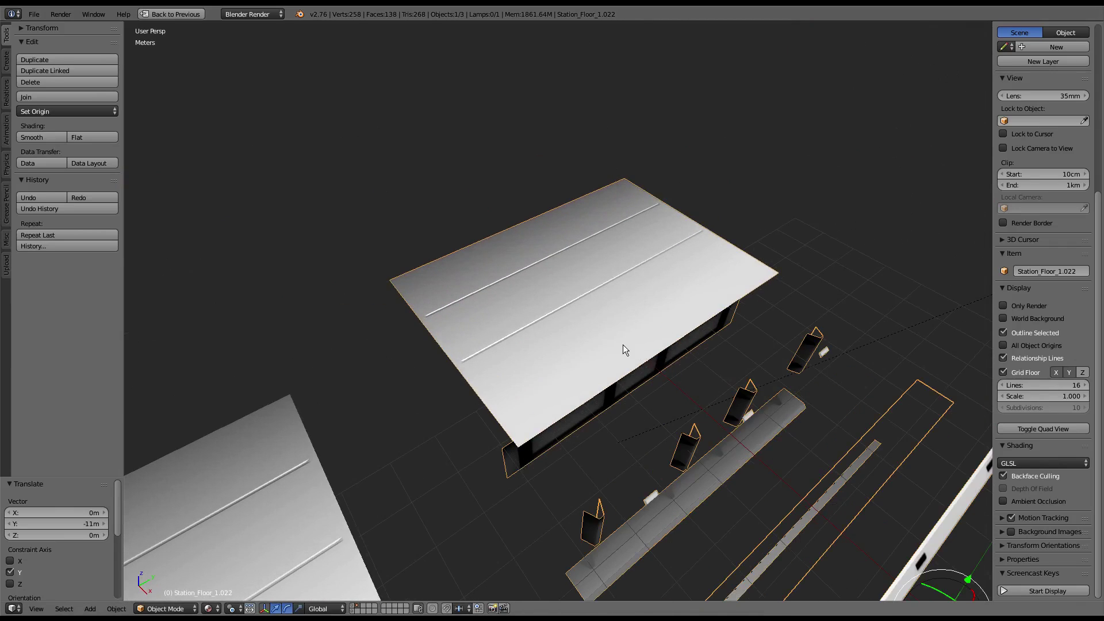
Step: Remove the floor's material slot and return to the full-screen 3D view
key(ctrl+Up)
click(249, 427)
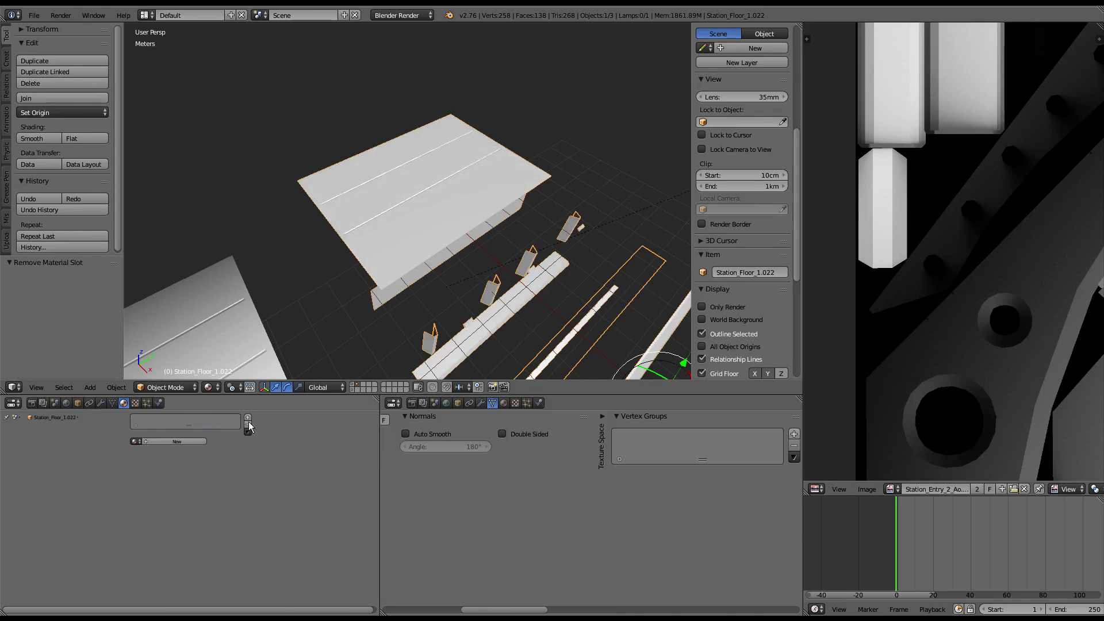
key(ctrl+Up)
middle_drag(601, 282, 612, 250)
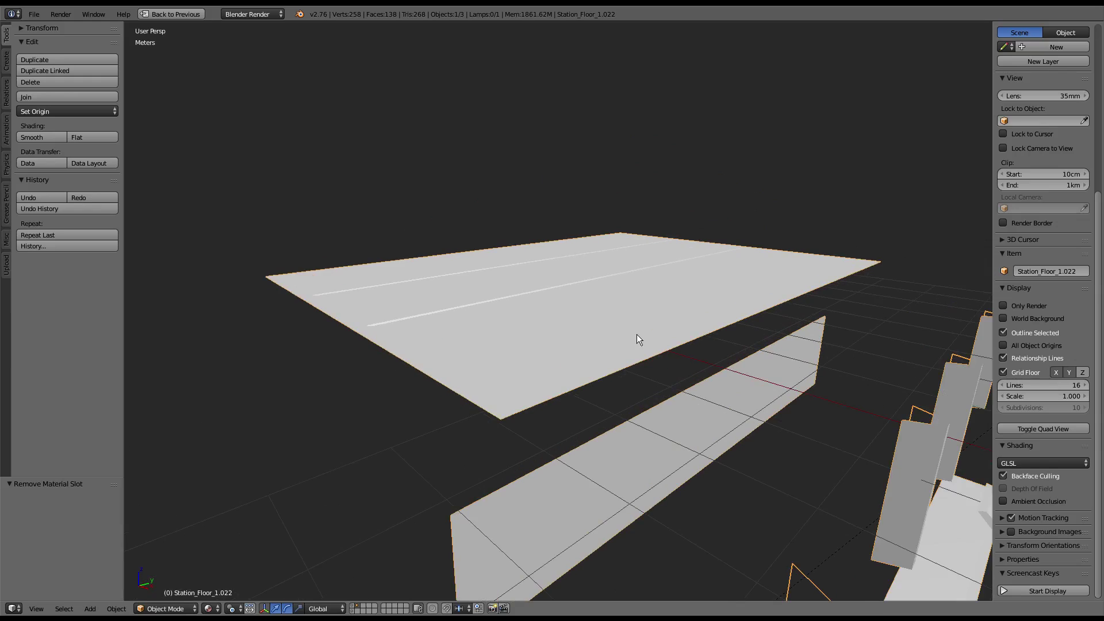
Step: Push all of Station_Floor_1.005's geometry slightly along its normals (-0.003) with Shrink/Fatten
right_click(636, 334)
key(Tab)
key(a)
middle_drag(646, 338, 635, 318)
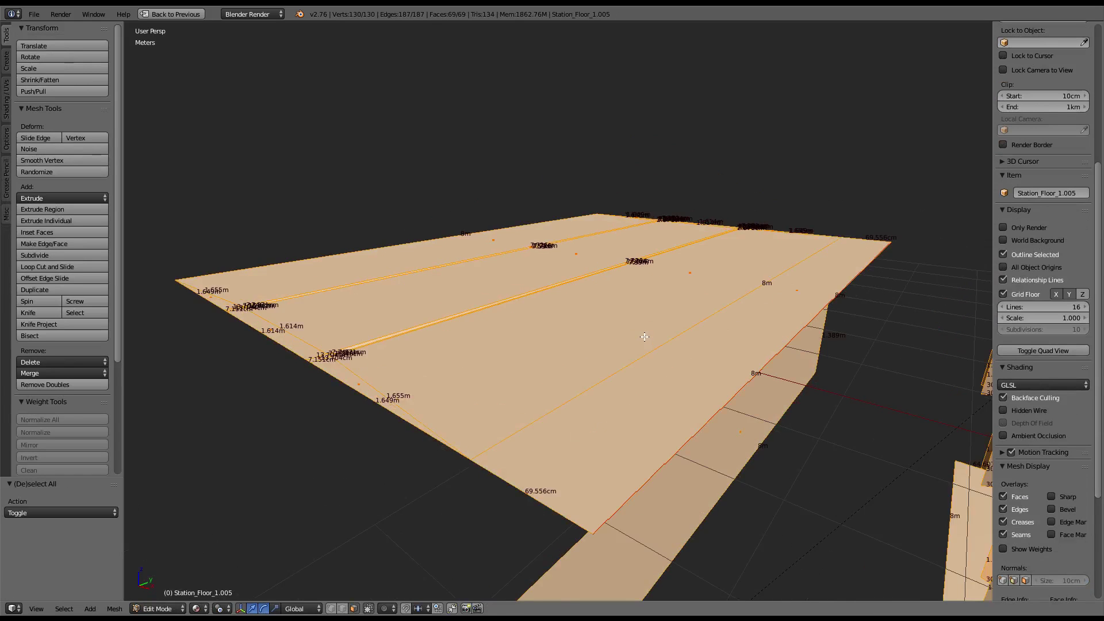
key(alt+s)
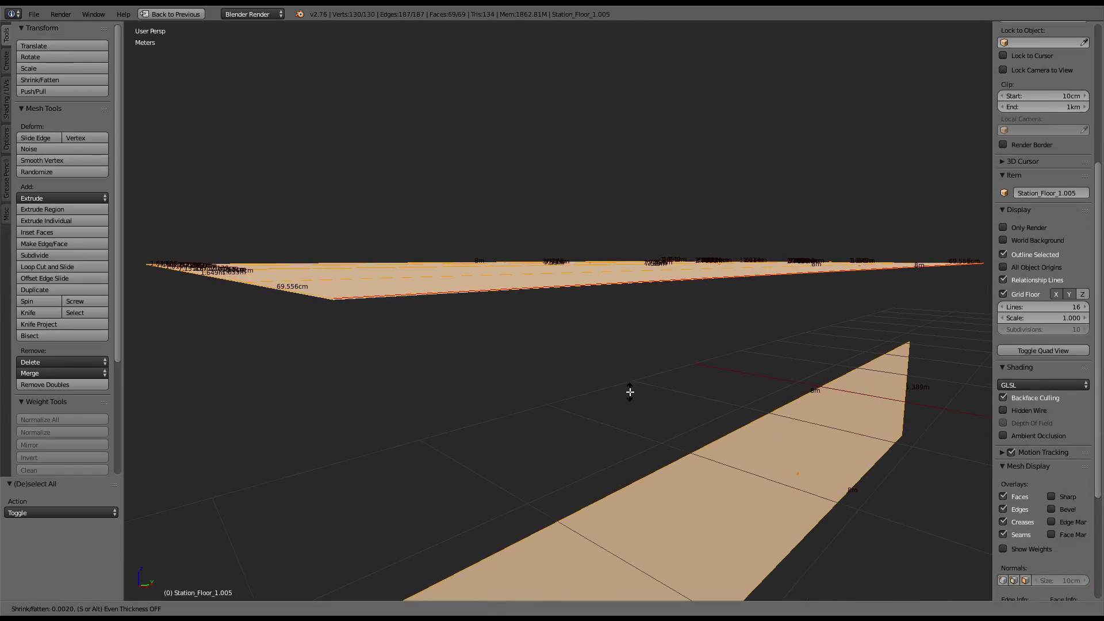
click(629, 390)
mouse_move(601, 323)
middle_down()
mouse_move(665, 347)
mouse_move(586, 319)
mouse_move(616, 317)
middle_up()
scroll(665, 347, down, 3)
key(Tab)
Step: Add the overlapping floor to the selection and select all its geometry in Edit Mode
scroll(616, 318, up, 2)
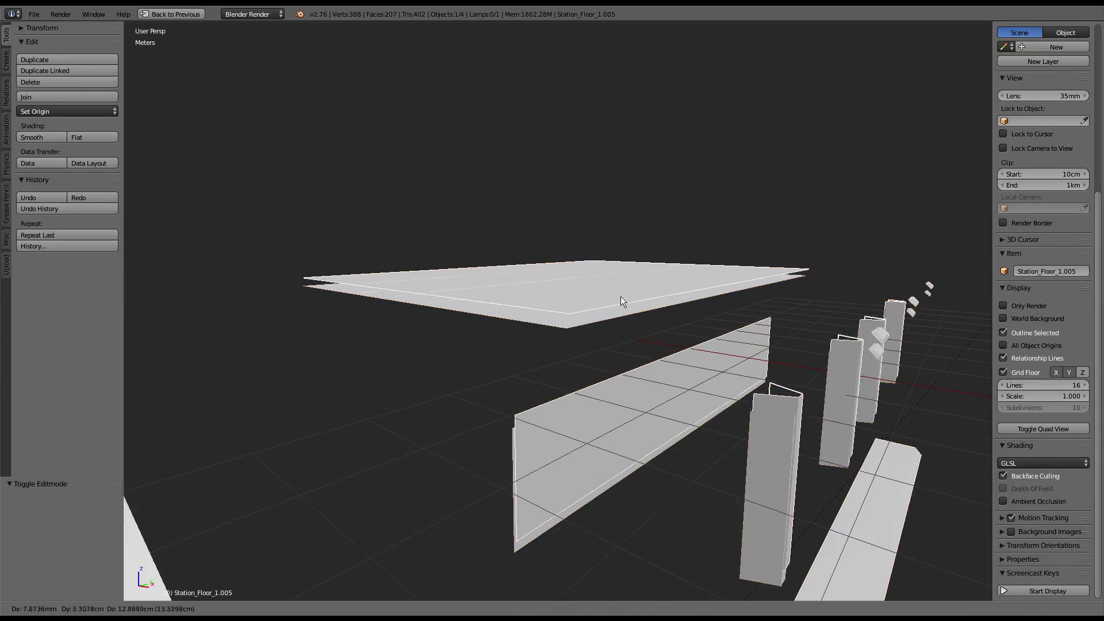
scroll(622, 267, up, 3)
shift+right_click(623, 321)
key(Tab)
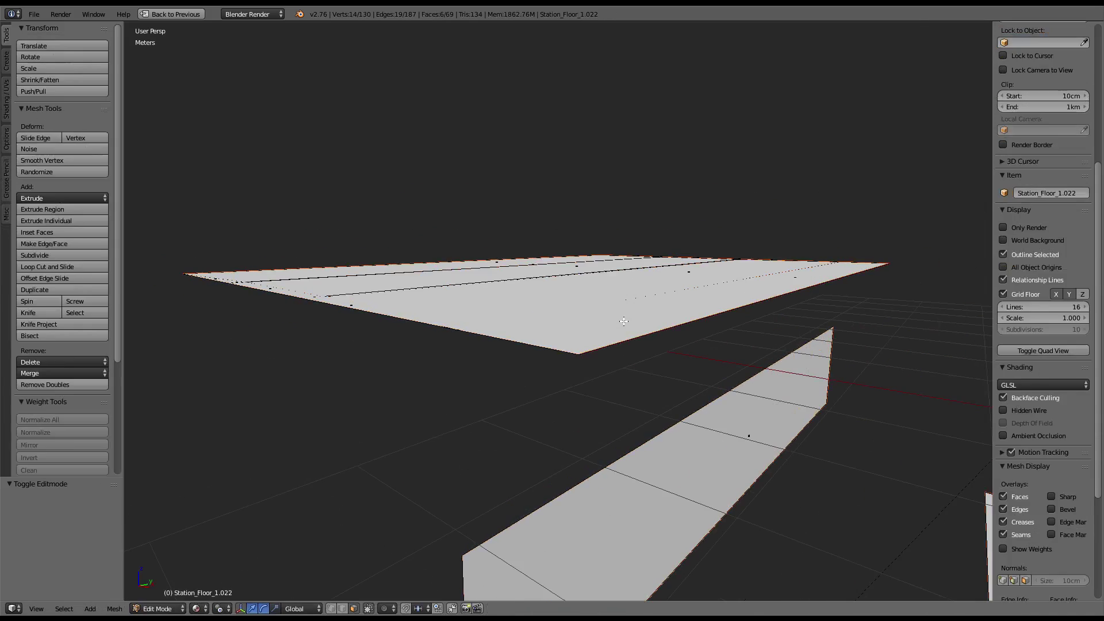
key(a)
key(ctrl+Up)
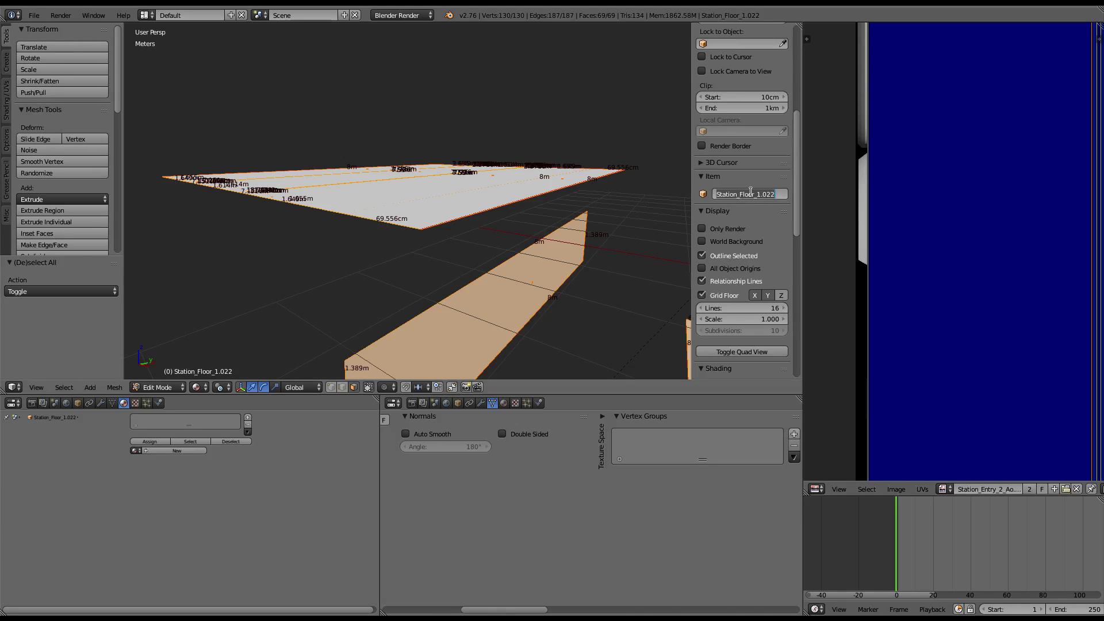
Step: Select text in the floor object's name field and the bake image's name field
click(756, 193)
drag(757, 194, 722, 201)
key(Return)
click(993, 488)
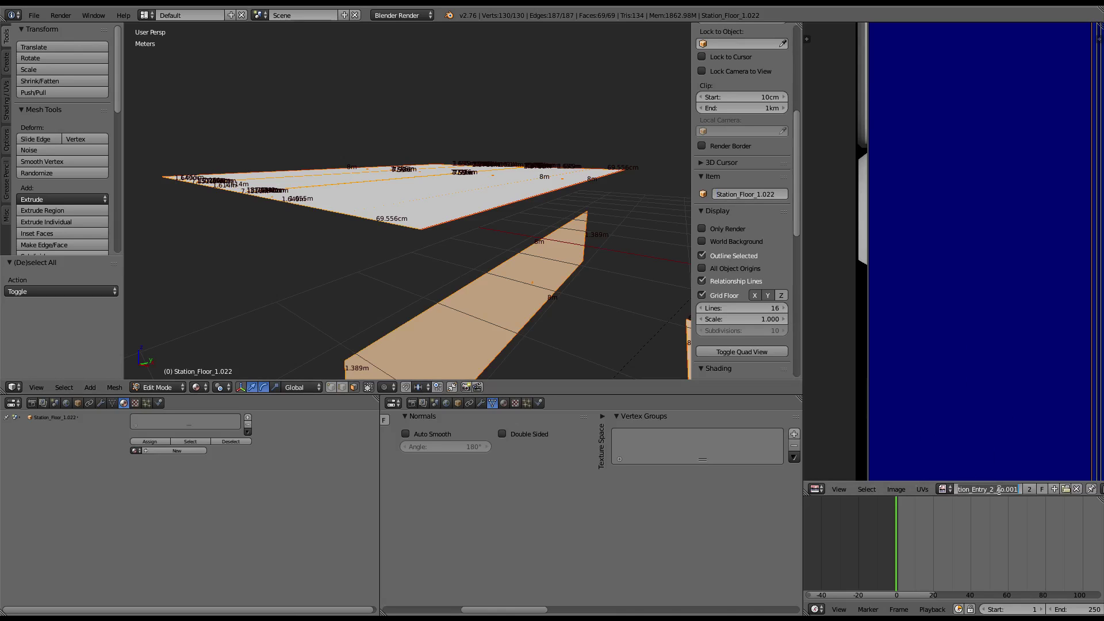
drag(1003, 490, 868, 497)
key(ctrl+c)
key(Return)
Step: Create a new 4096 × 4096 px image named Station_Entry_2_Nor and zoom out the UV editor
click(895, 489)
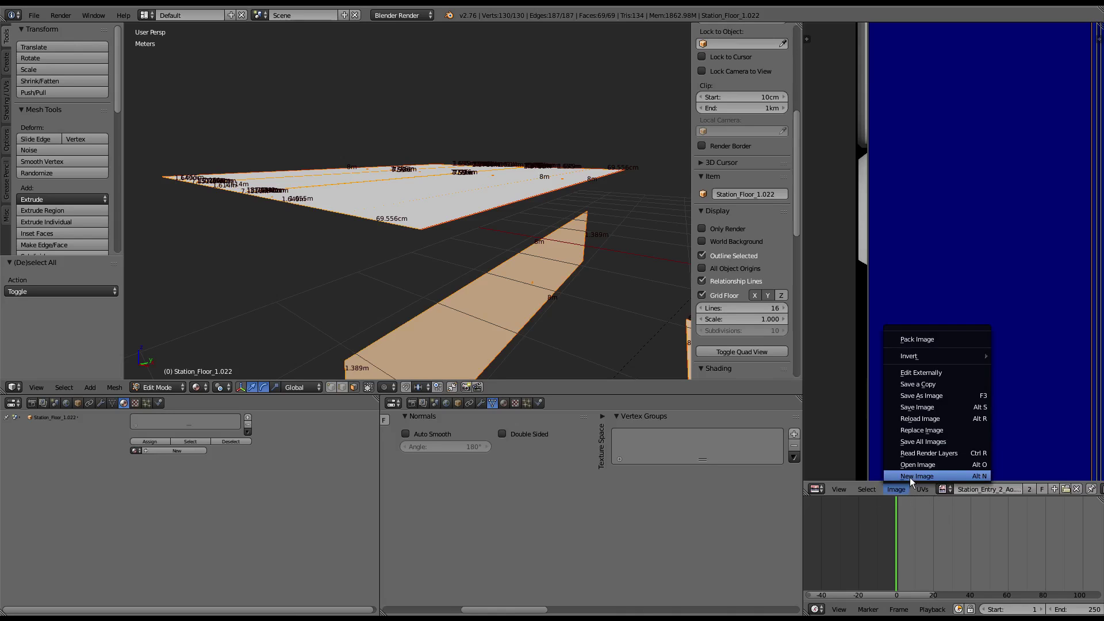
click(955, 483)
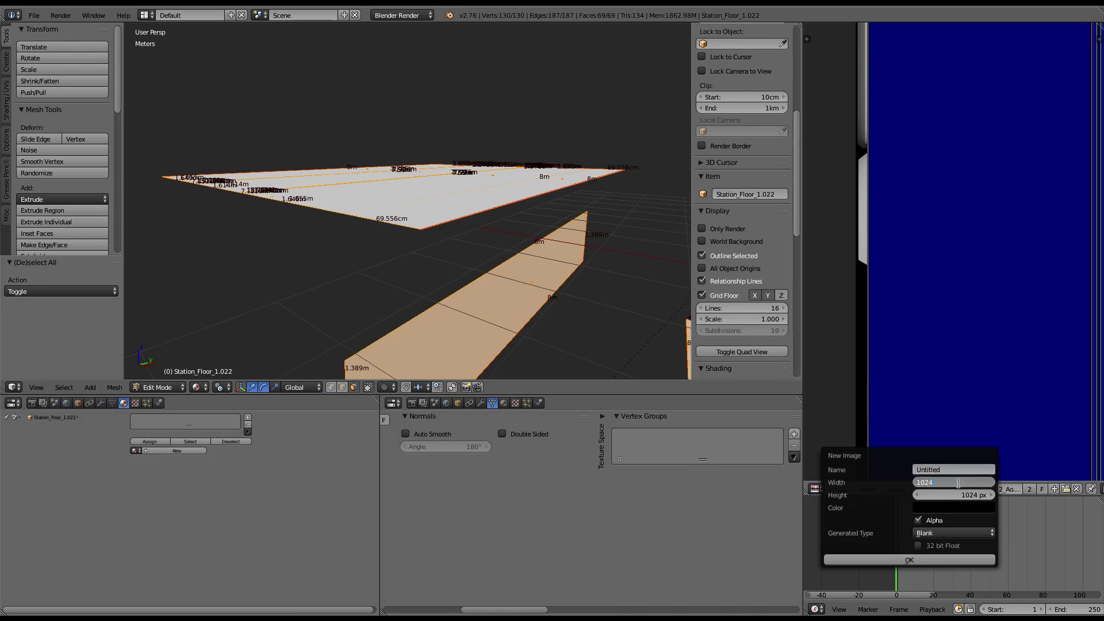
click(954, 493)
text(*4)
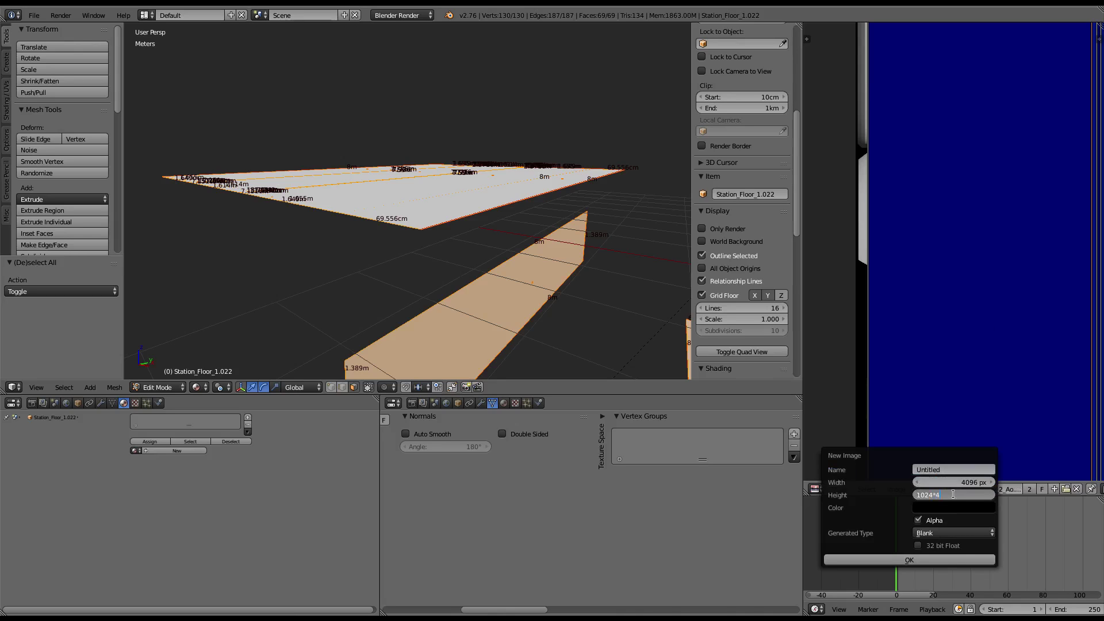
click(949, 470)
key(ctrl+v)
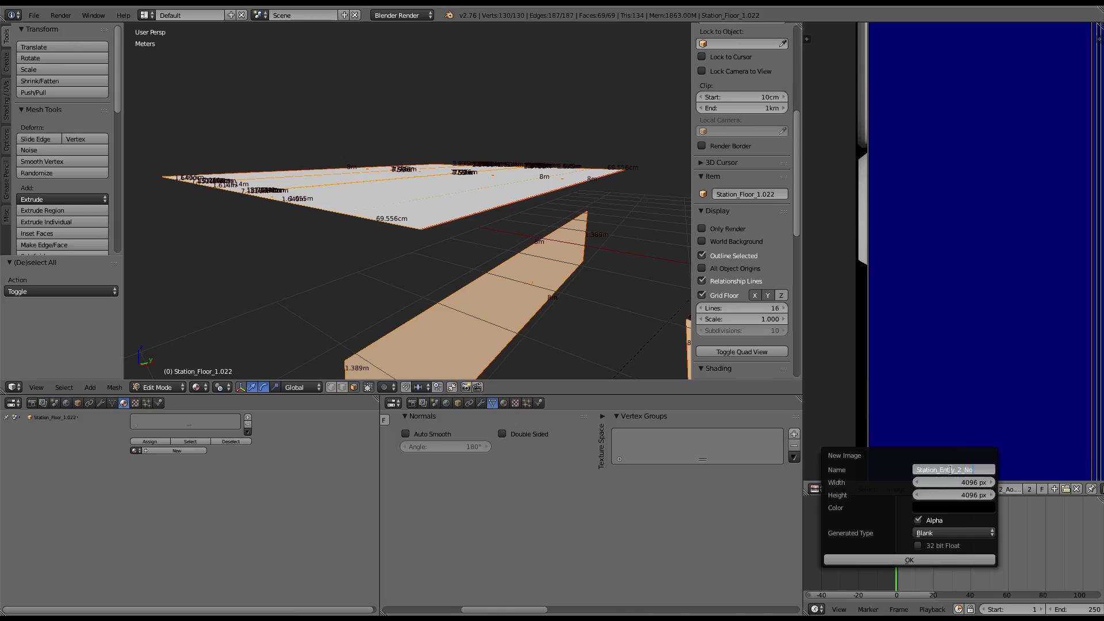
key(Return)
click(888, 556)
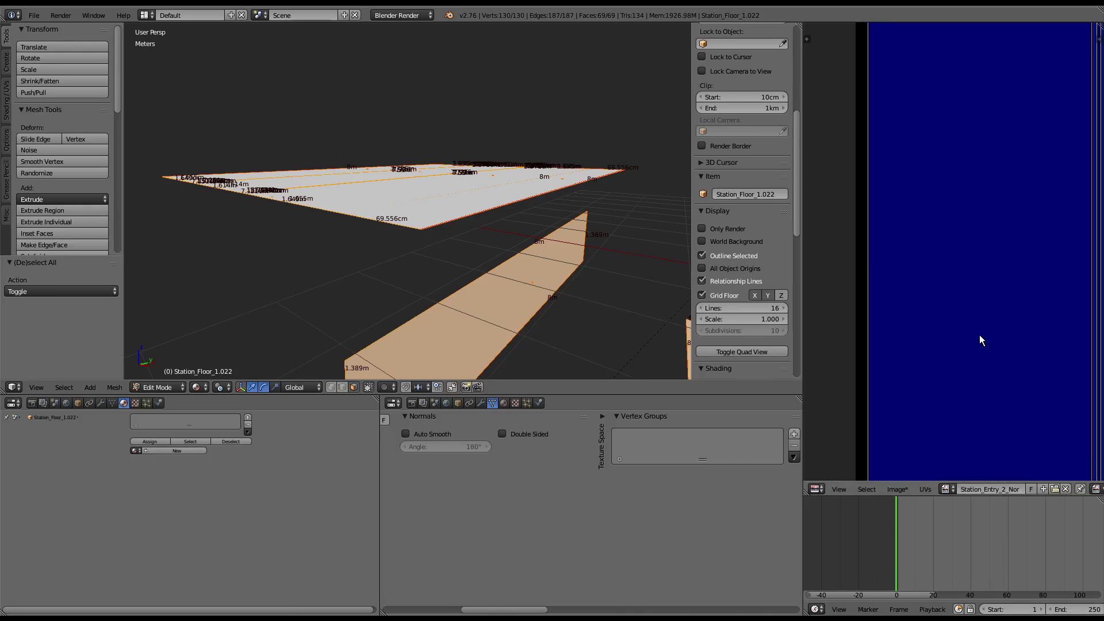
scroll(977, 336, down, 3)
scroll(976, 339, down, 2)
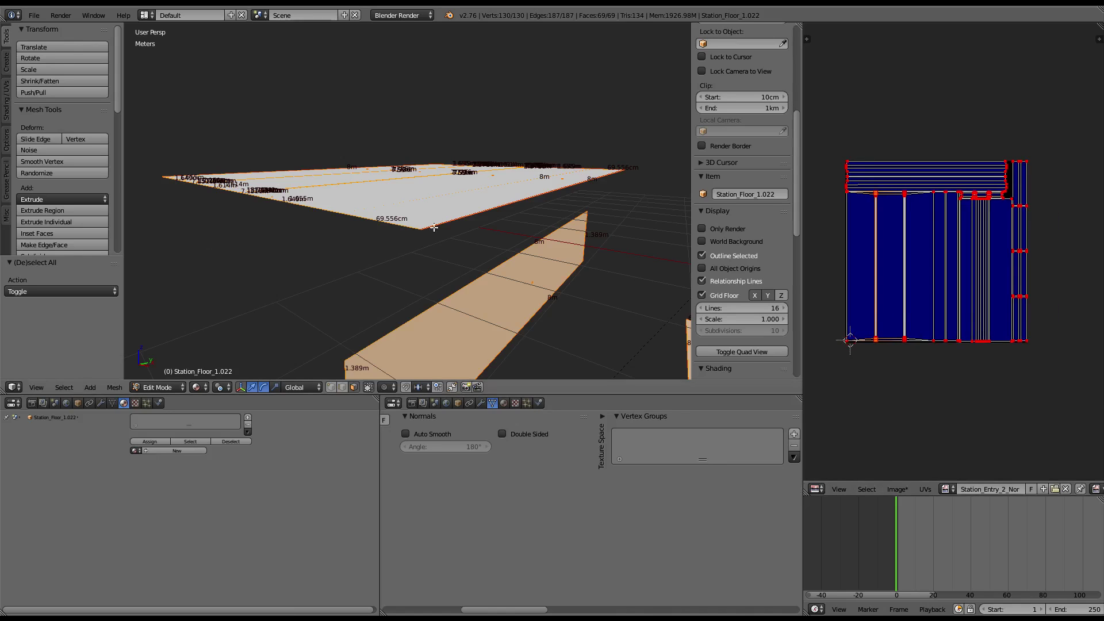
Step: Save the image as Station_Entry_2_Nor.png in the Station_Floor_1 folder, then save the project
click(902, 491)
click(931, 395)
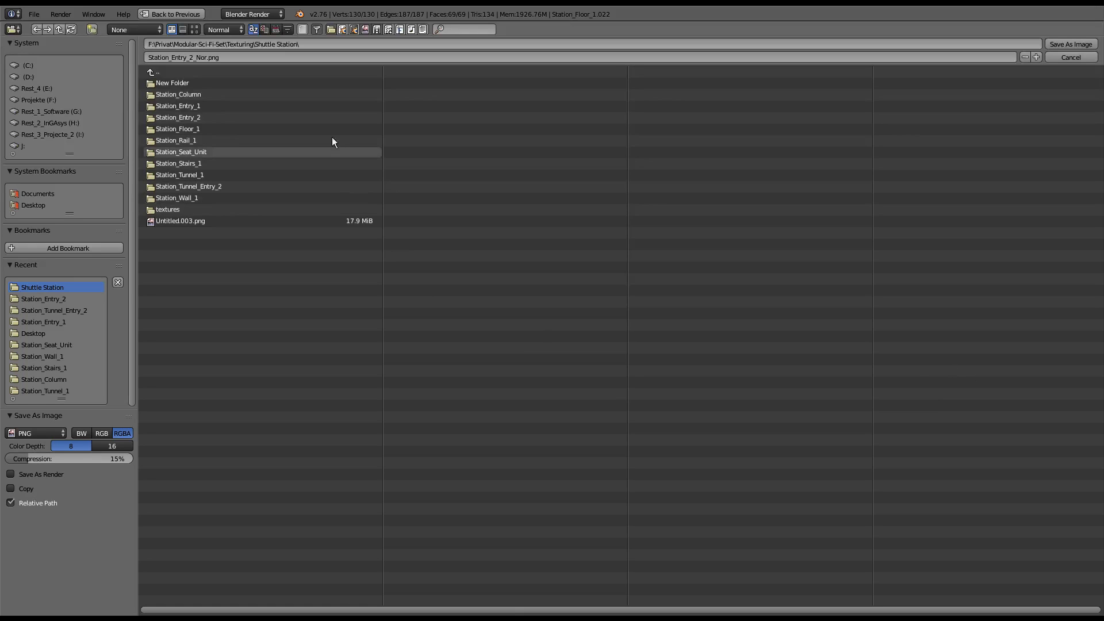
click(210, 131)
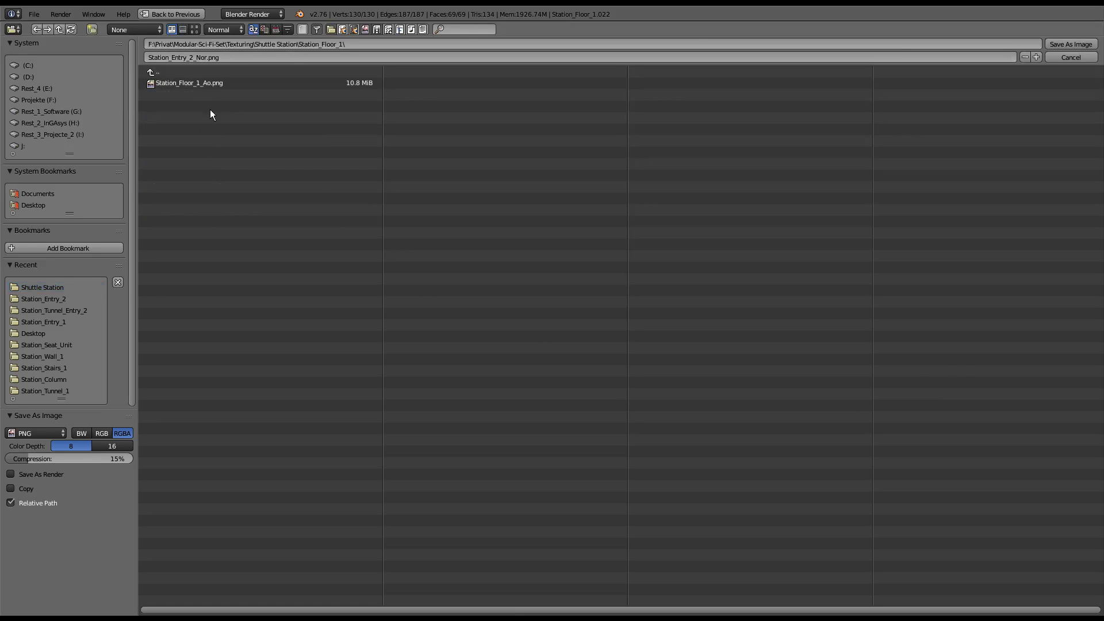
click(1076, 41)
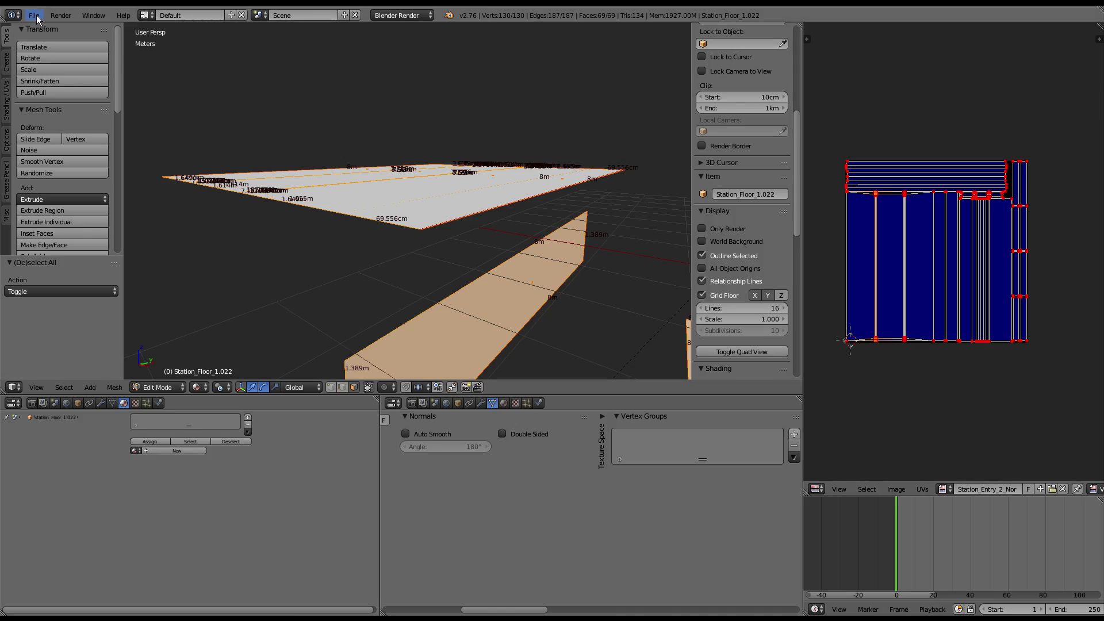
click(36, 16)
click(56, 102)
Step: Return to Object Mode with Station_Floor_1.022 selected after briefly checking its UVs in Edit Mode
key(Tab)
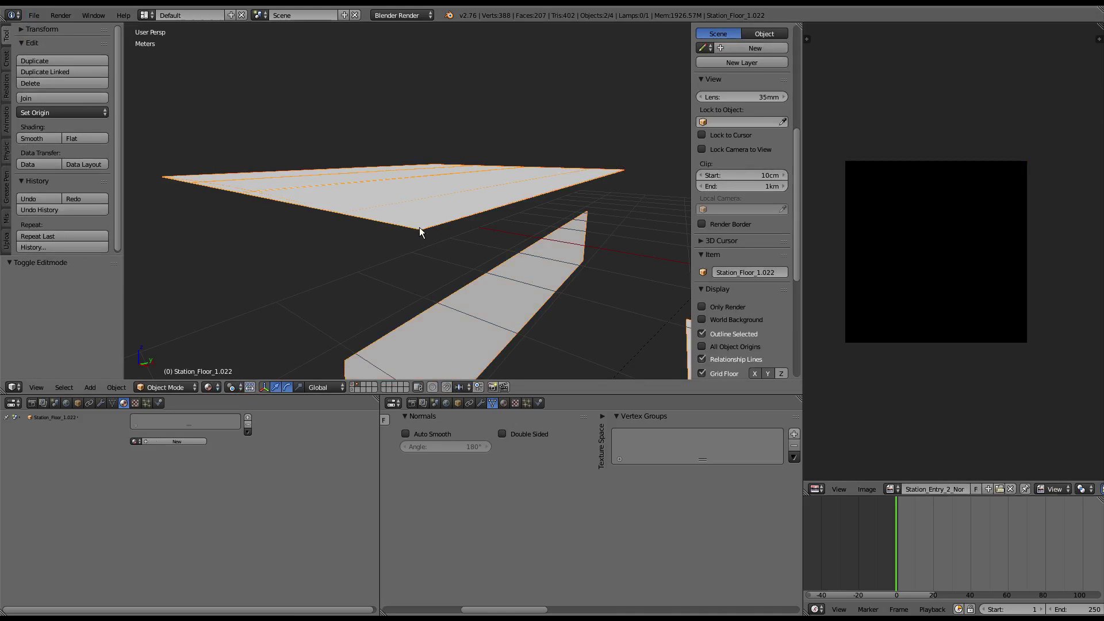
right_click(419, 226)
key(g)
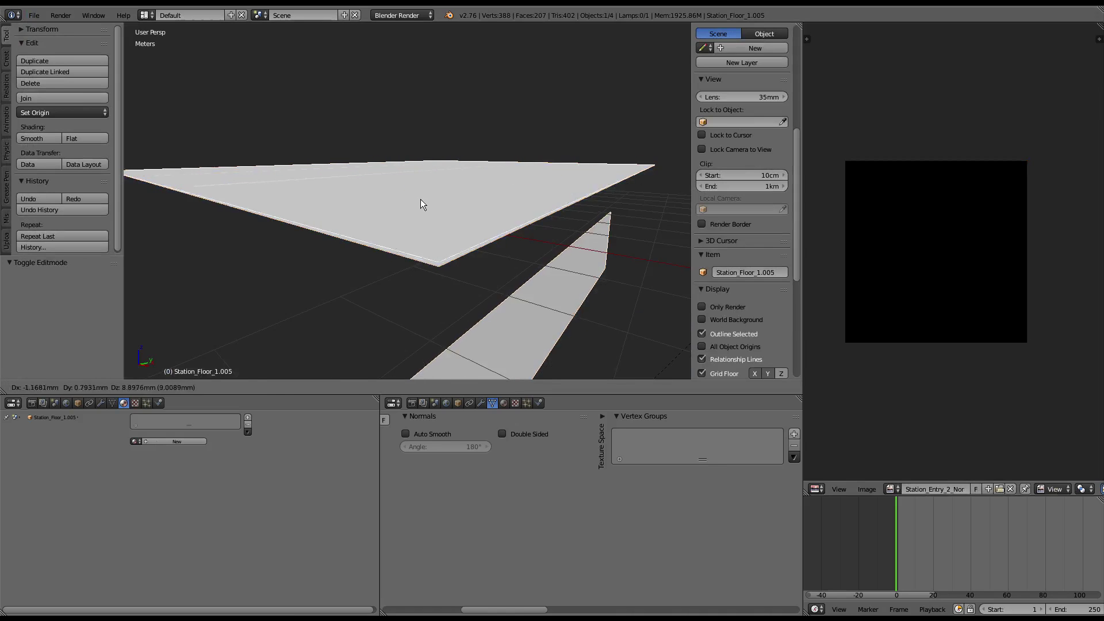
key(Escape)
right_click(432, 222)
key(Tab)
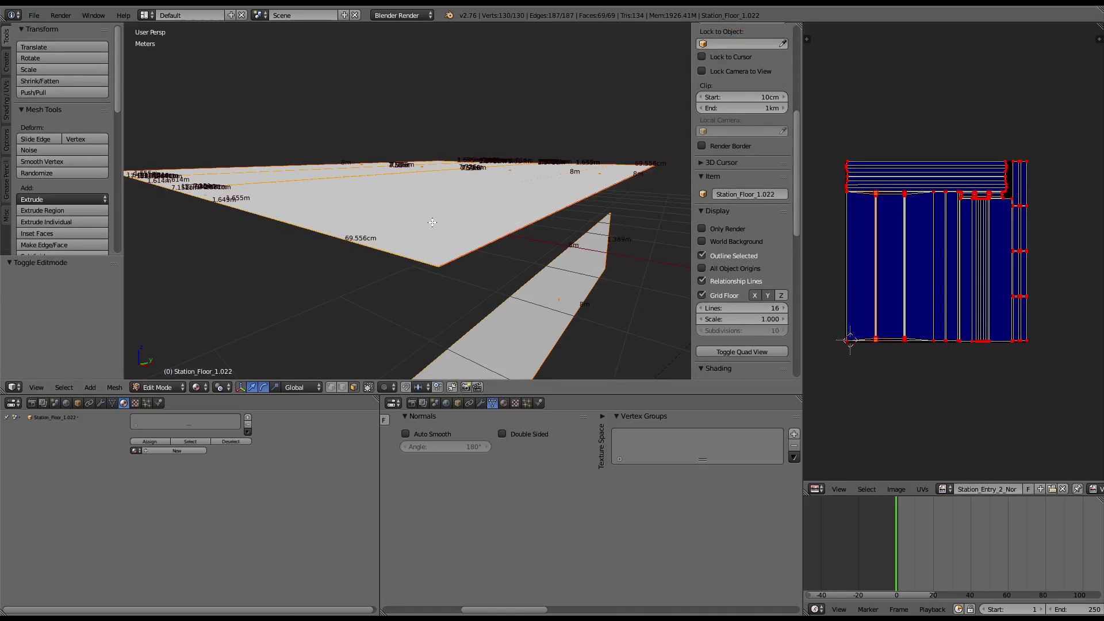
key(a)
key(a)
key(Tab)
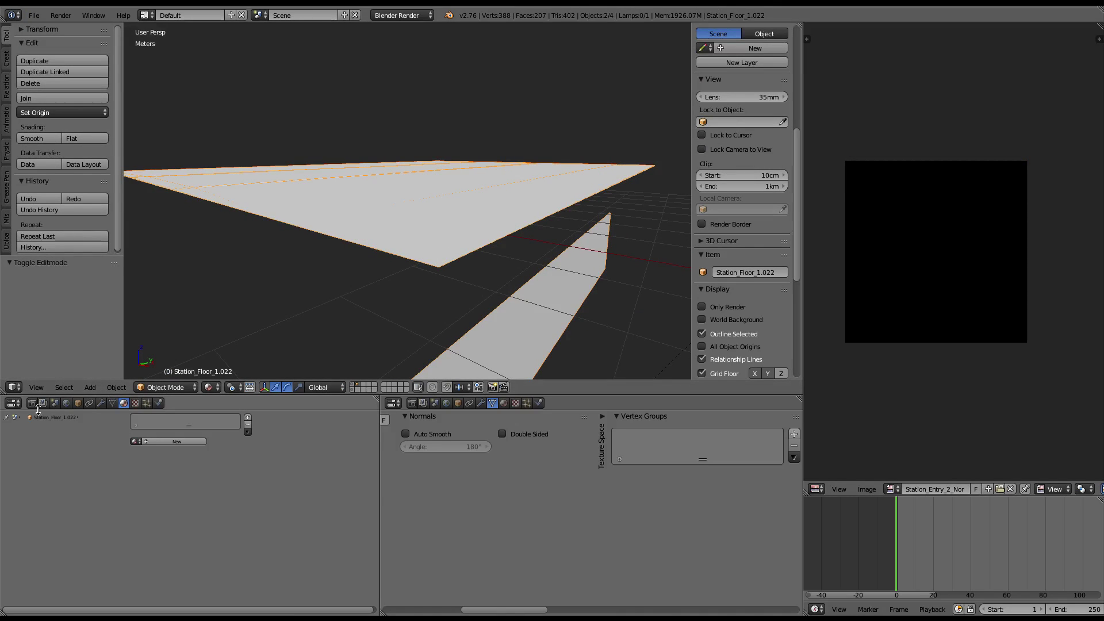
Step: Set bake mode to Normals with Selected to Active and bake the normal map
click(33, 403)
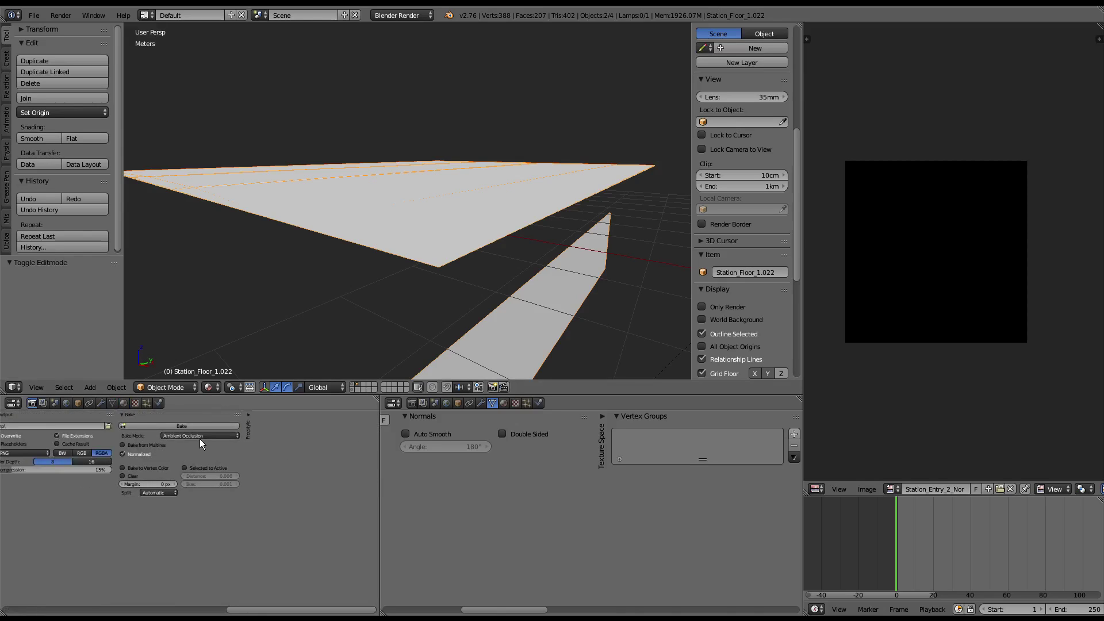
click(199, 437)
click(185, 402)
click(191, 465)
click(193, 425)
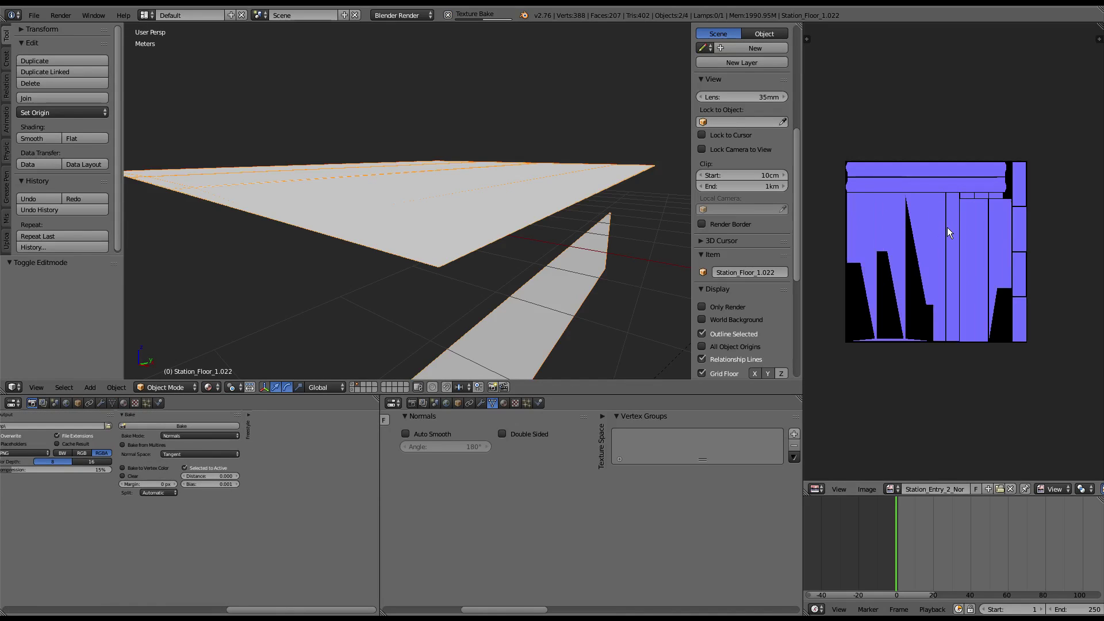
Step: Widen the bake margin to 15 px and rebake the normal map
click(868, 490)
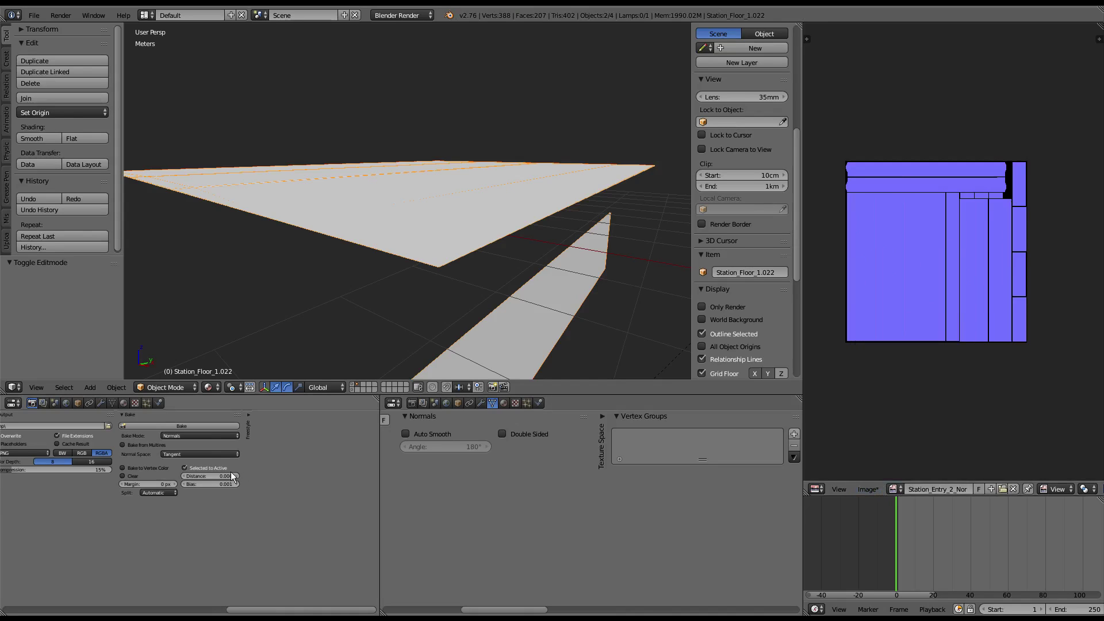
drag(175, 484, 189, 484)
click(202, 426)
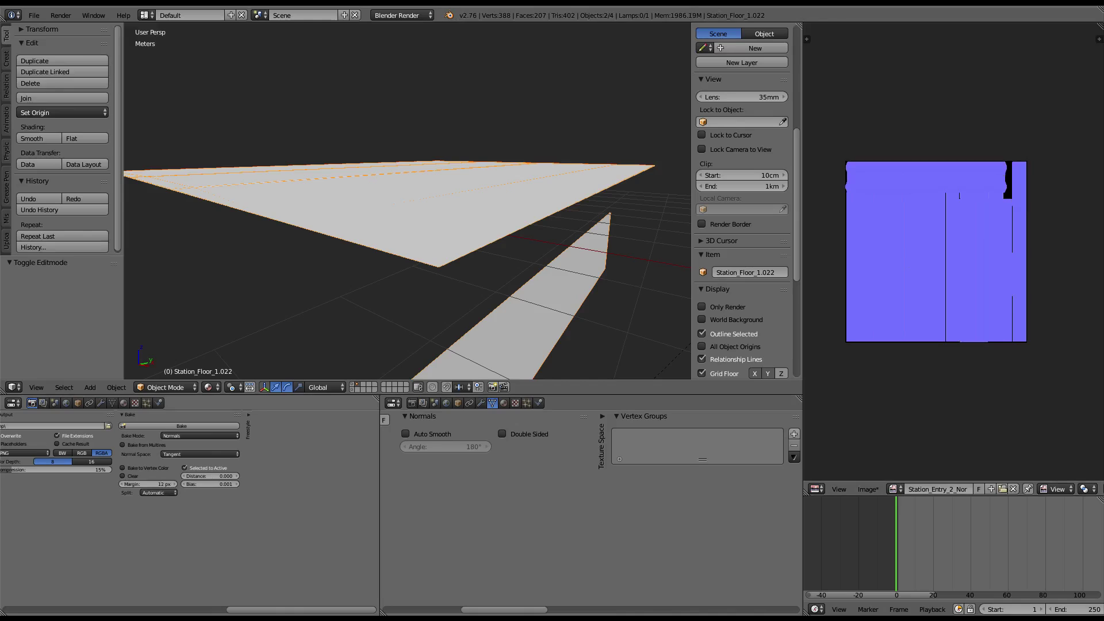
click(175, 484)
click(175, 484)
click(175, 484)
click(207, 425)
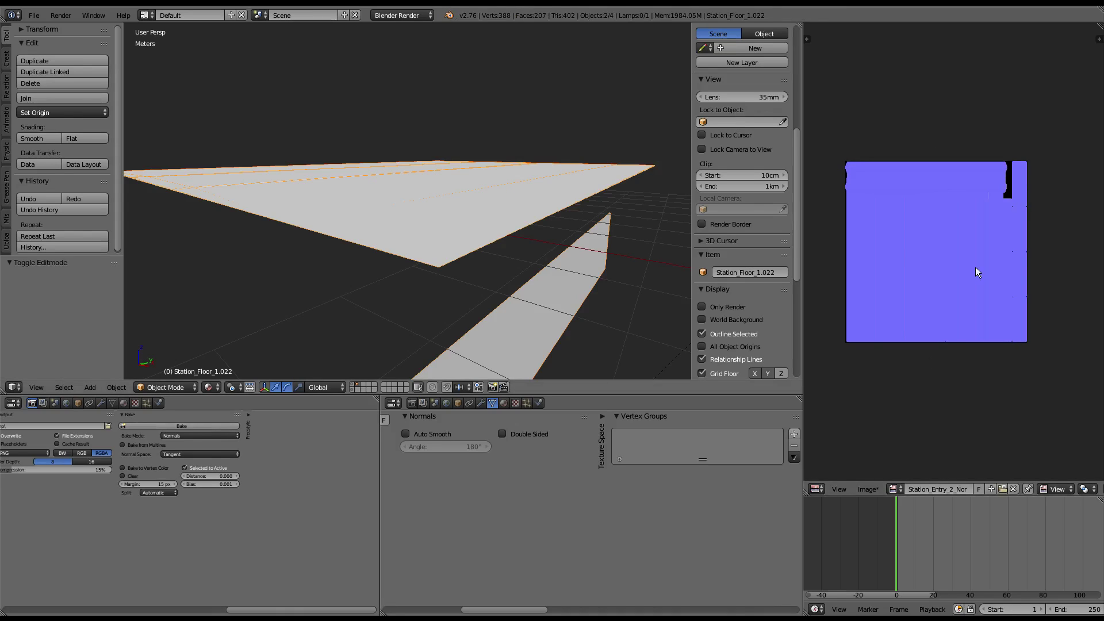
Step: Save the baked map as Station_Entry_2_Nor.png and view the high-poly floor alone
click(874, 489)
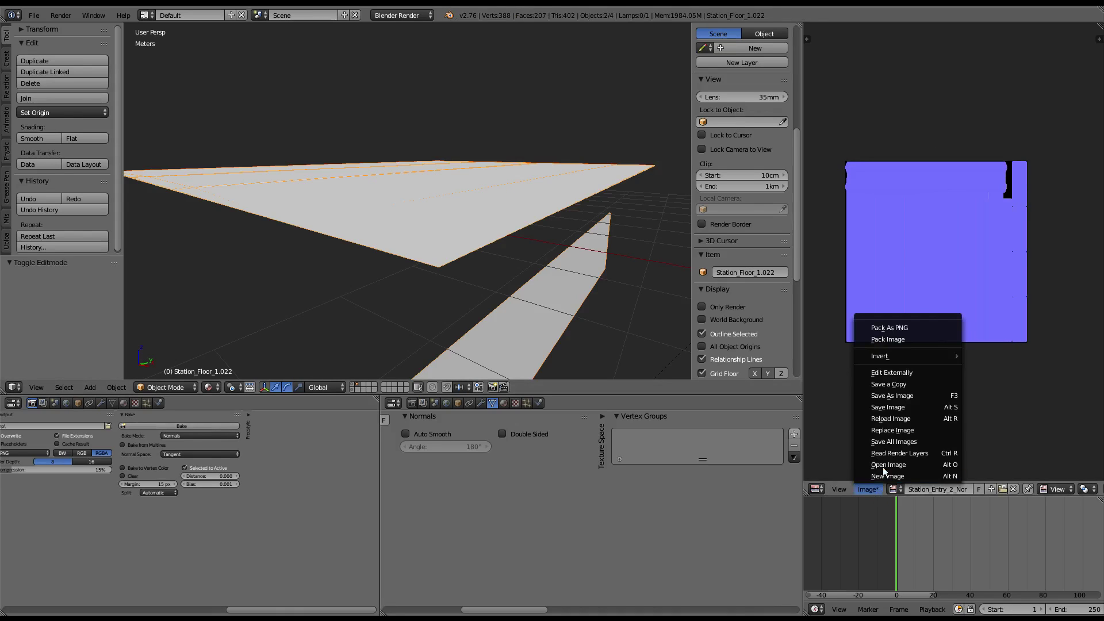
click(902, 398)
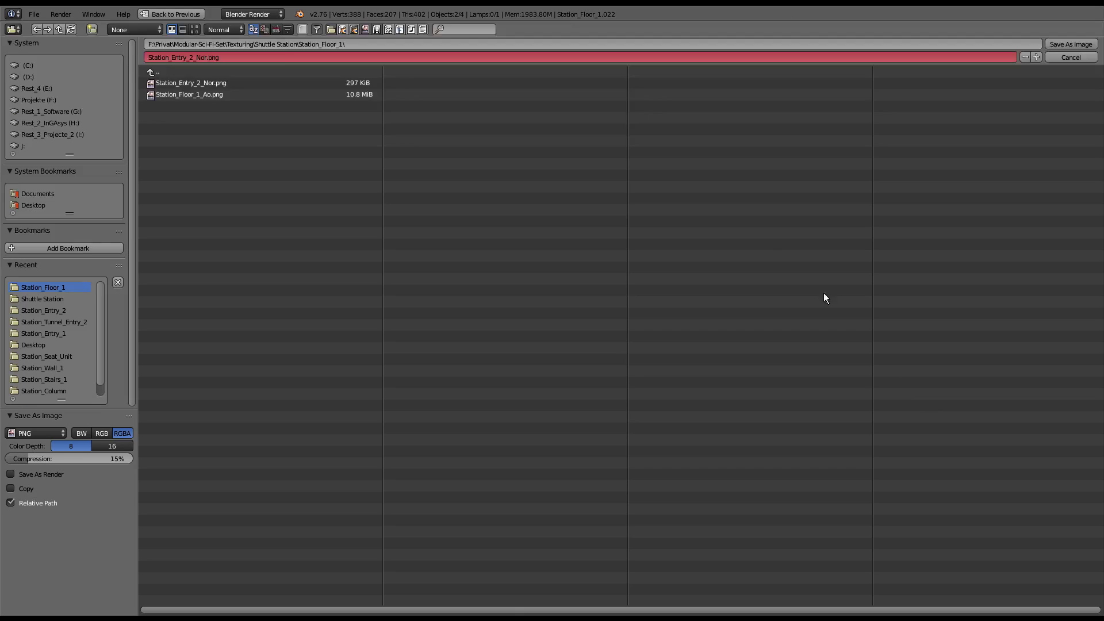
click(1069, 39)
middle_drag(662, 98, 334, 179)
key(2)
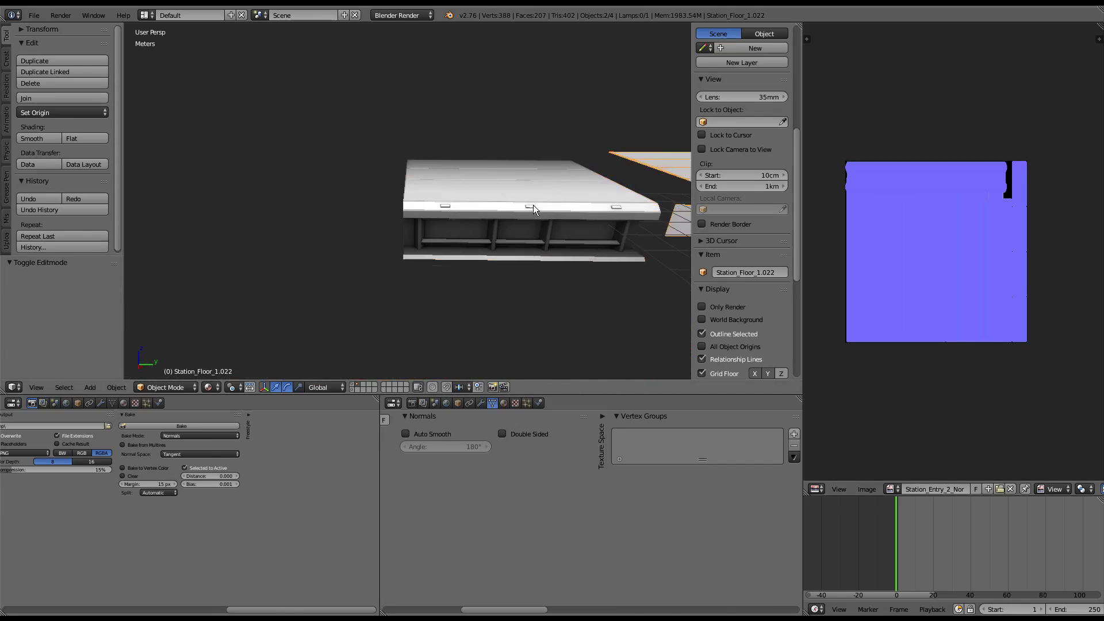
middle_drag(533, 204, 476, 219)
Step: Check the floor's material and select its empty second texture slot
click(135, 402)
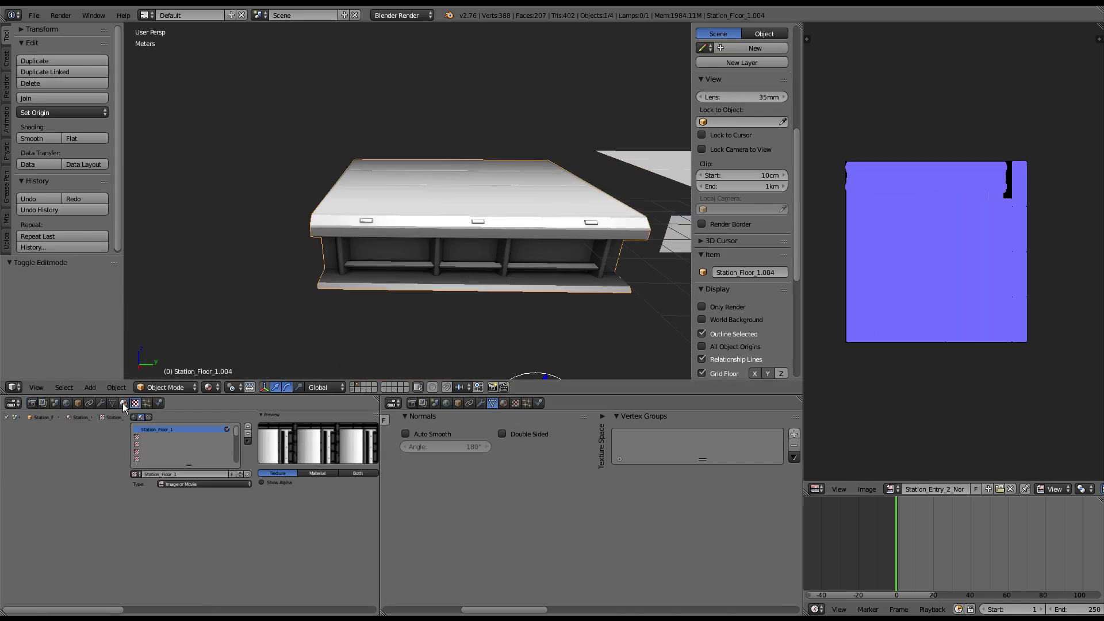
click(135, 402)
click(125, 403)
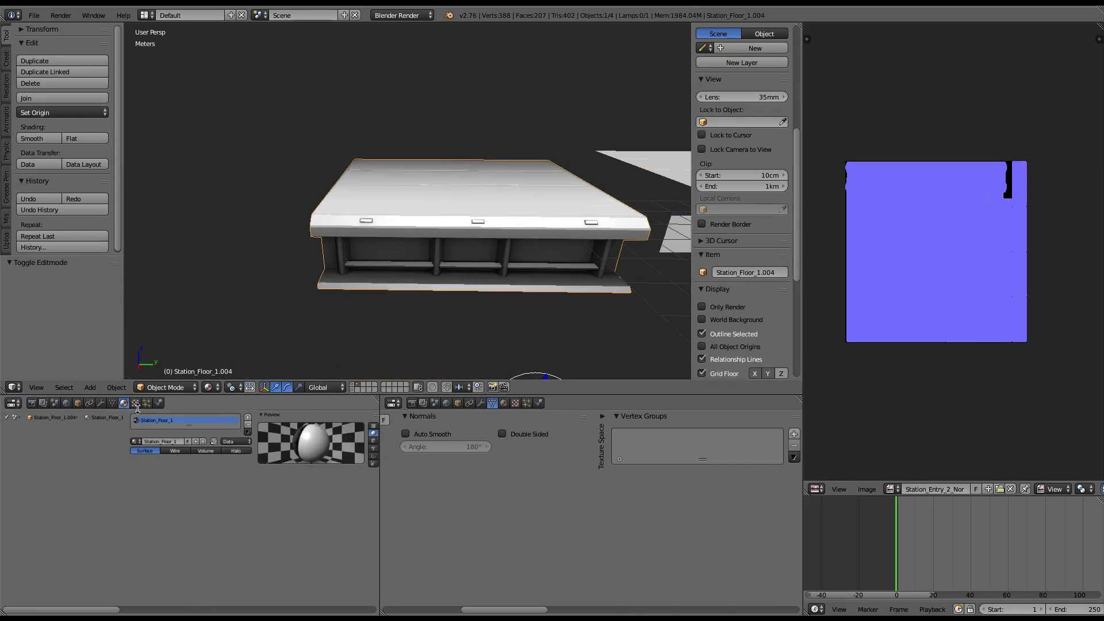
click(134, 402)
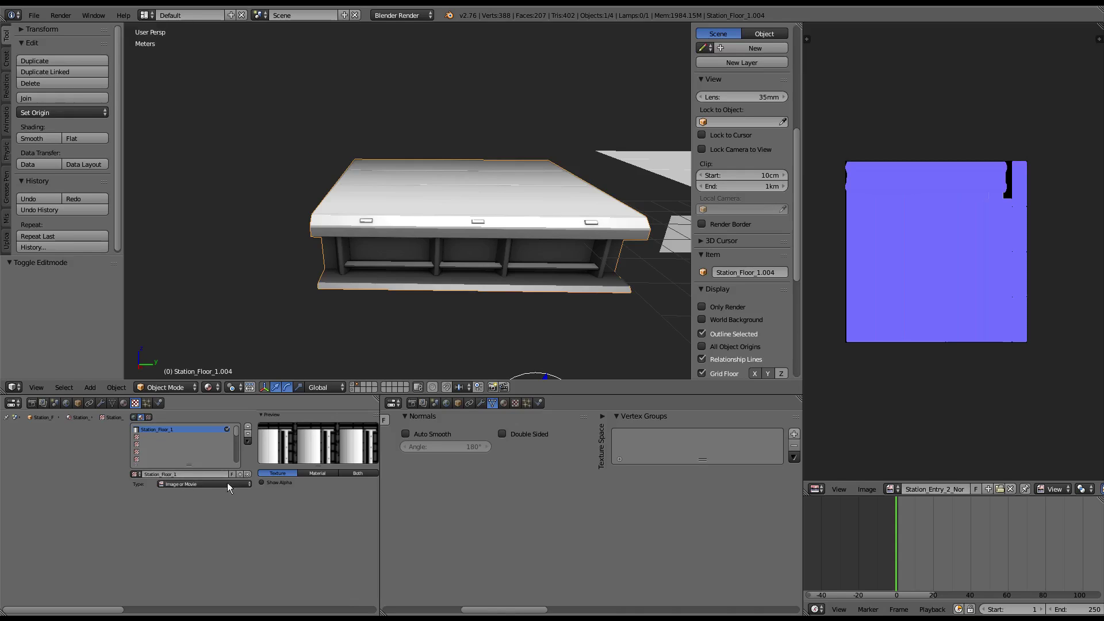
click(172, 437)
click(932, 488)
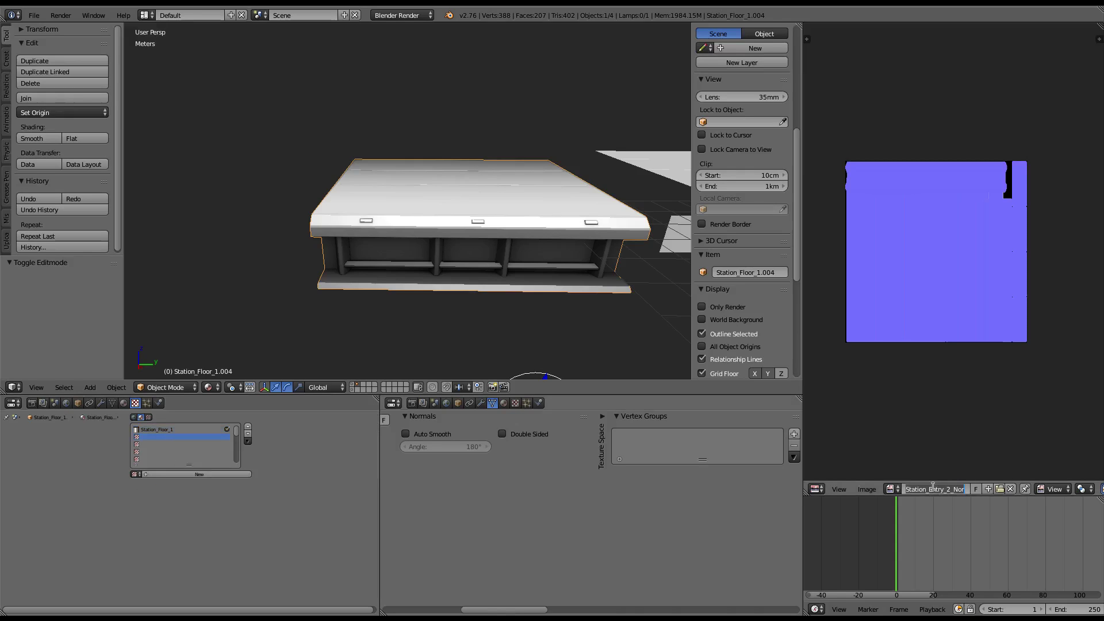
Step: Create a texture named Station_Entry_2_Nor that loads the Station_Entry_2_Nor image
click(222, 473)
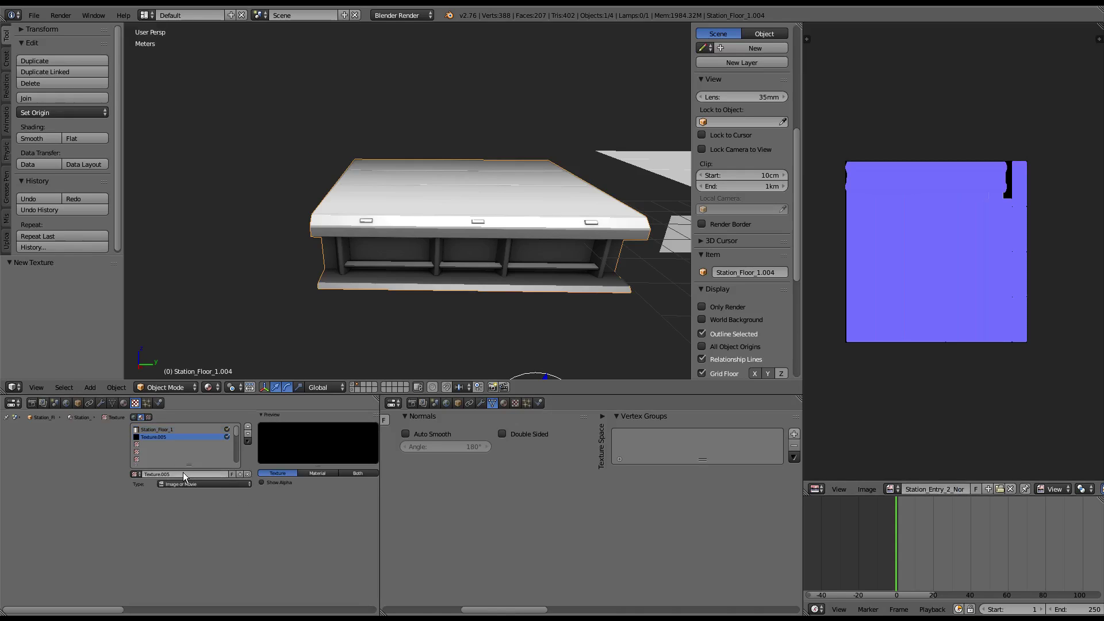
text(Station_Entry_2_Nor)
key(Return)
scroll(250, 495, right, 5)
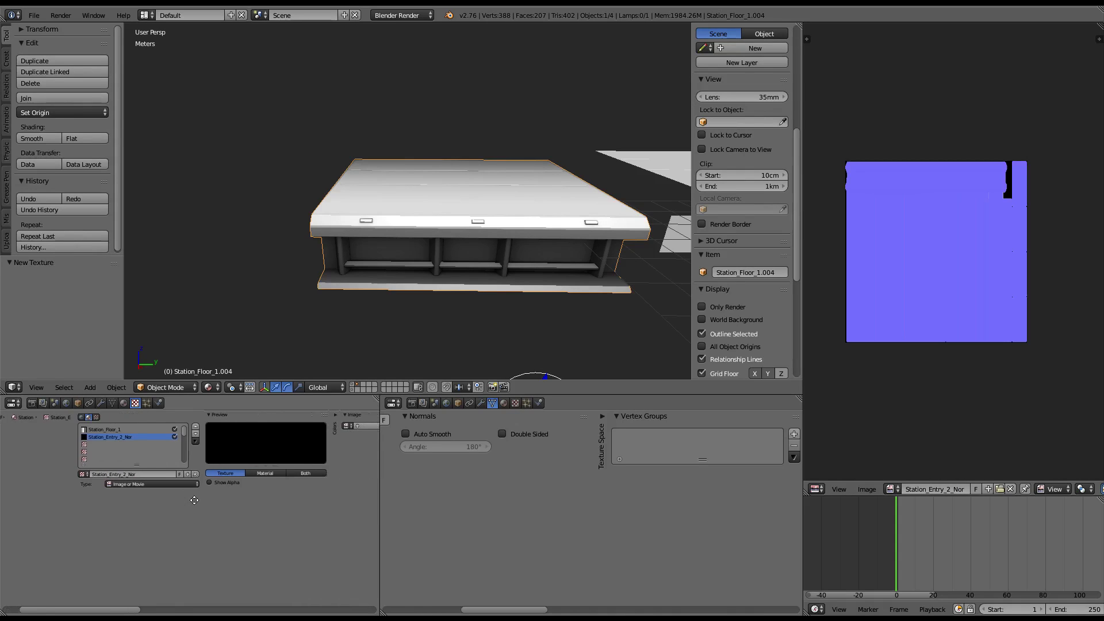
click(239, 425)
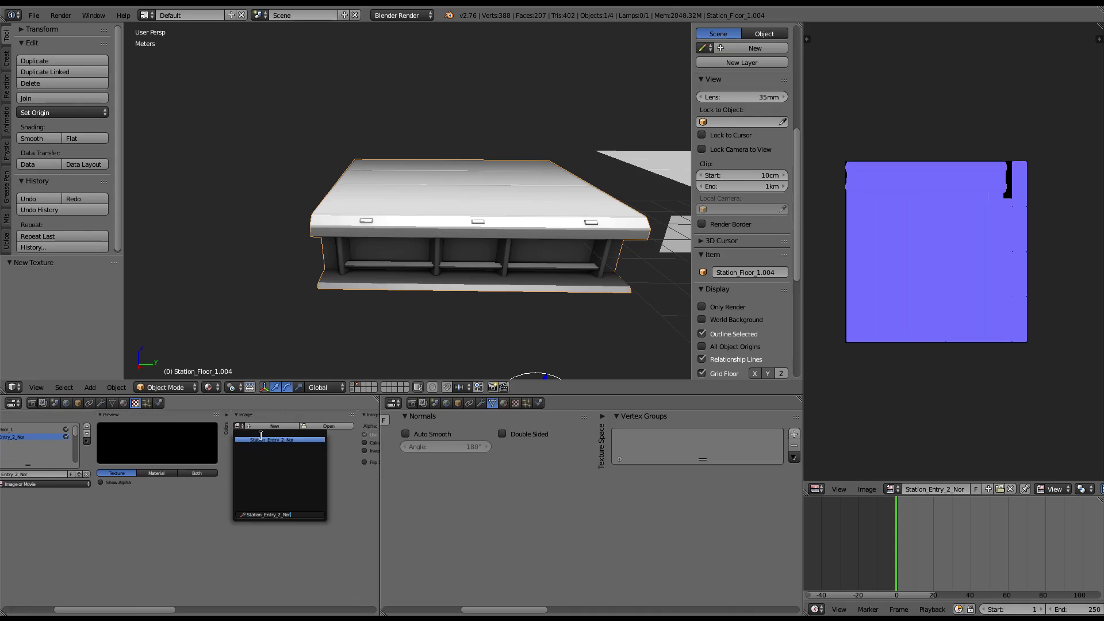
click(270, 440)
Step: Switch the texture's influence from Color to Normal
middle_drag(423, 194, 345, 322)
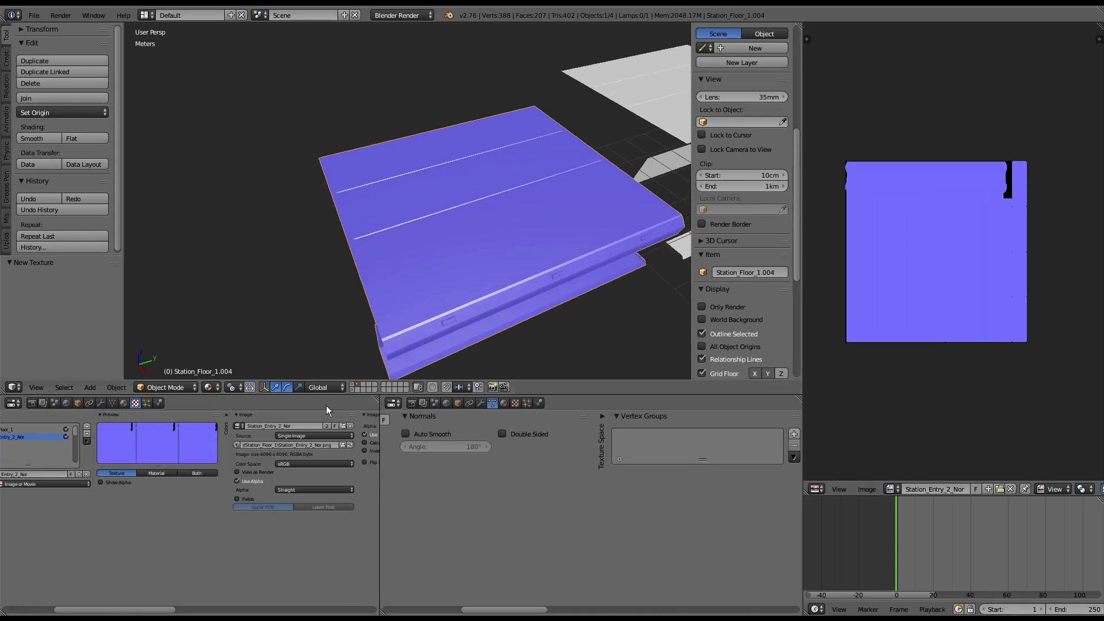
scroll(78, 464, right, 6)
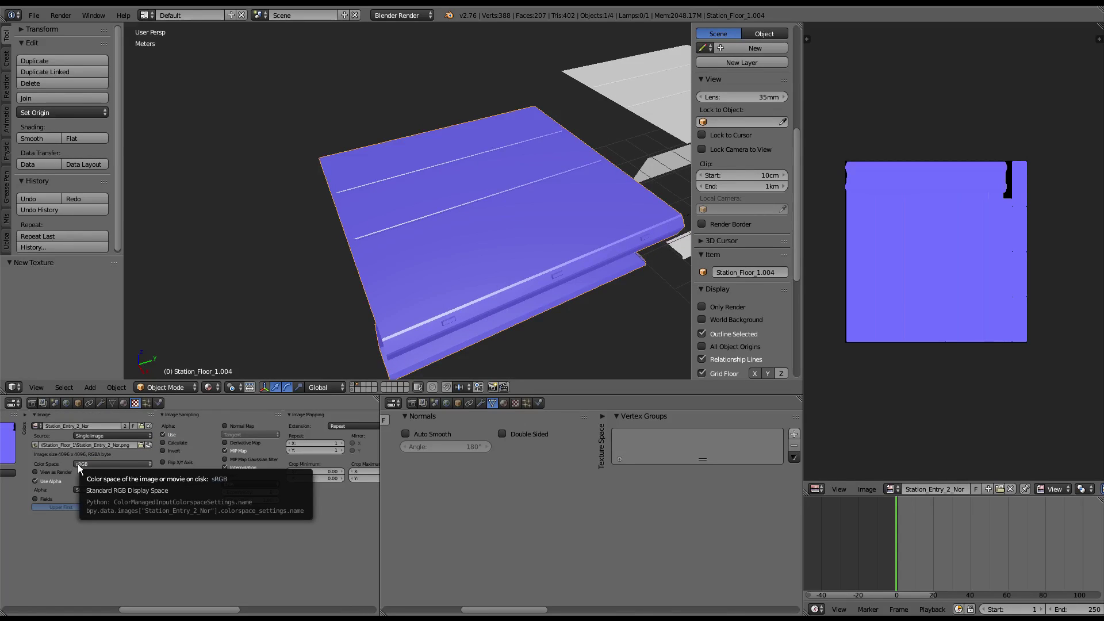
scroll(144, 454, right, 3)
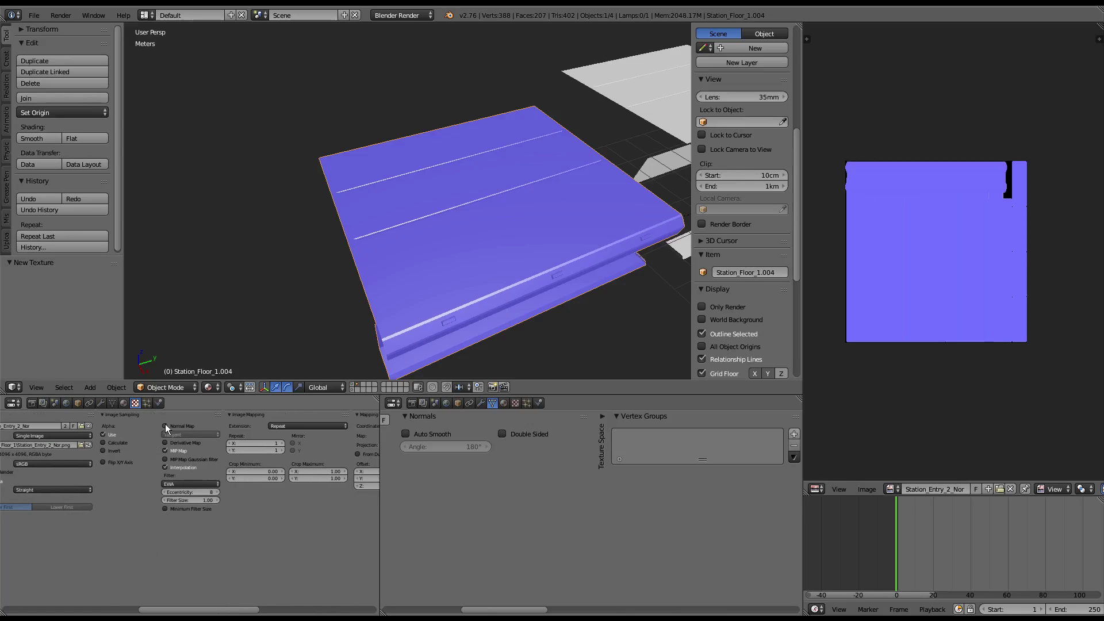
scroll(162, 427, right, 5)
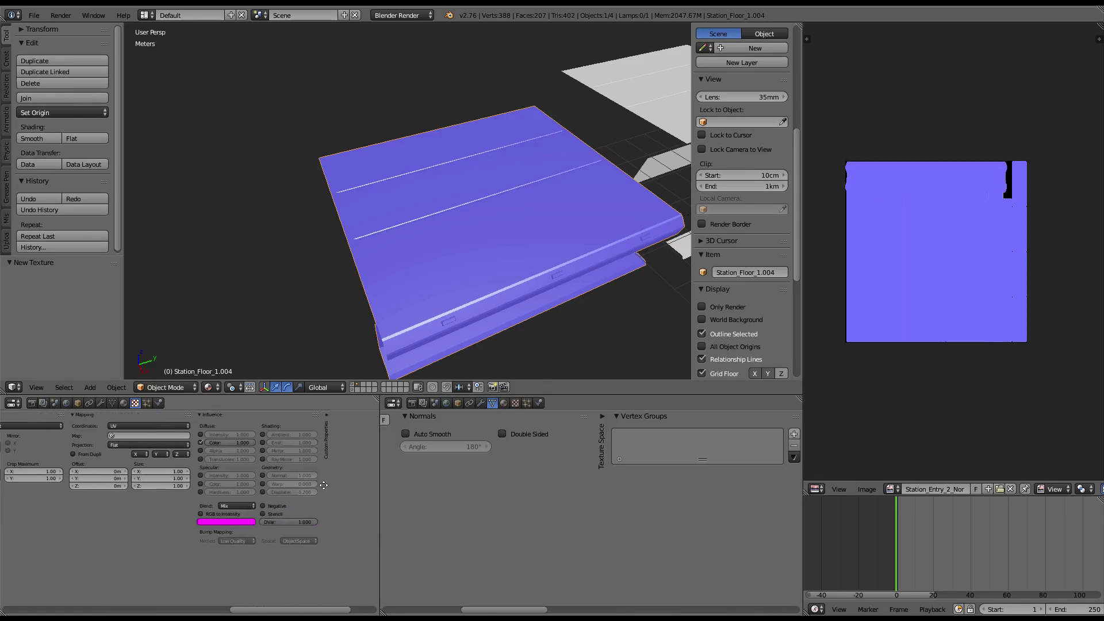
click(194, 442)
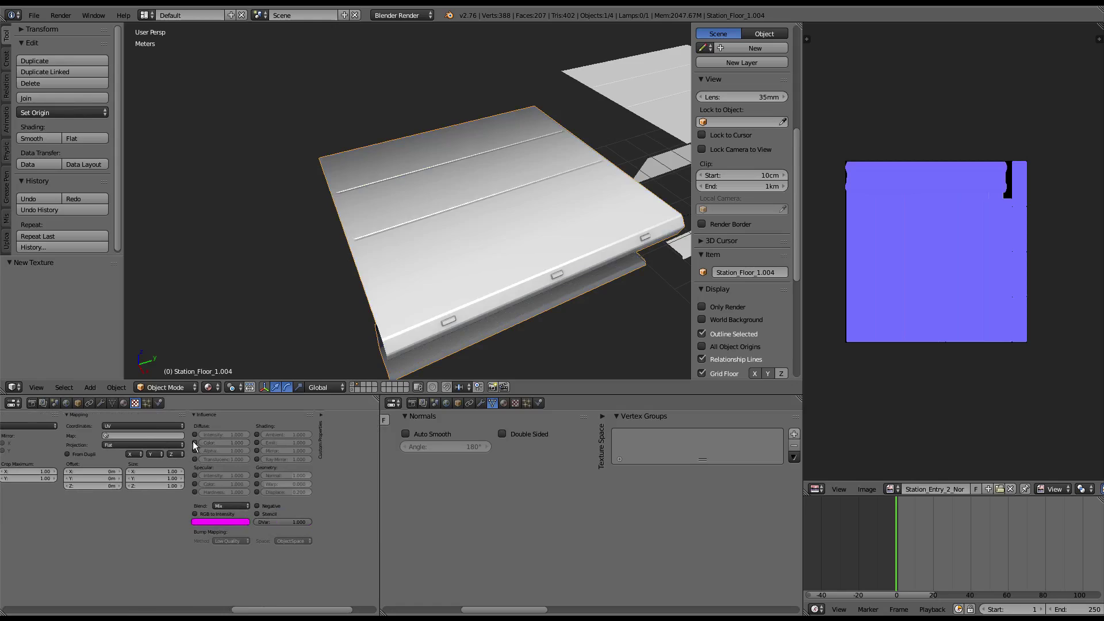
click(257, 475)
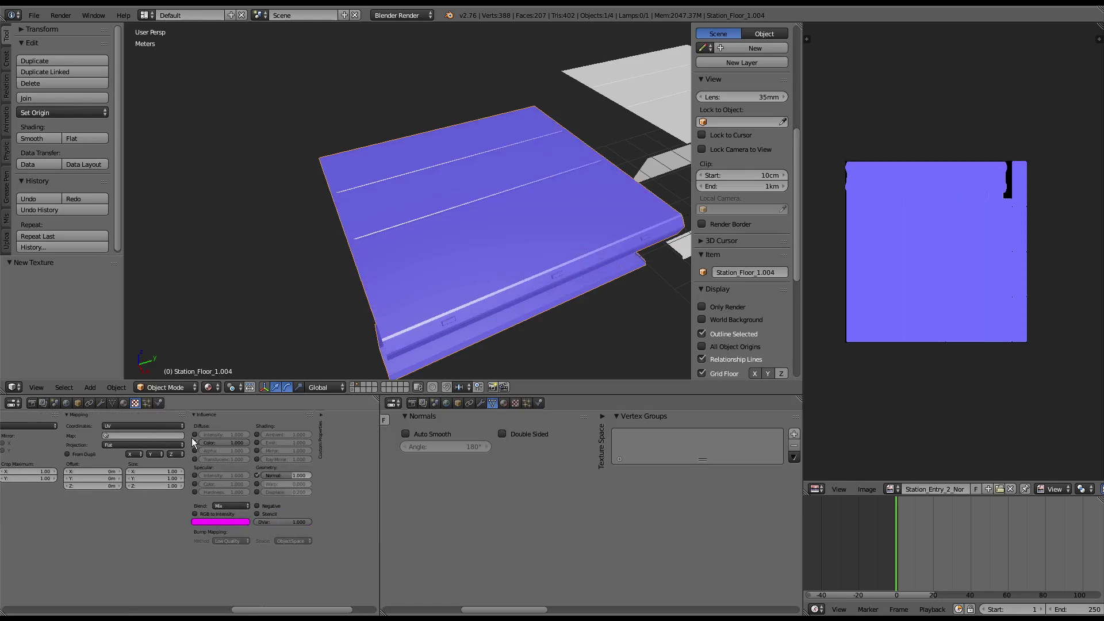
click(194, 442)
mouse_move(197, 443)
middle_down()
mouse_move(253, 502)
mouse_move(202, 479)
mouse_move(136, 477)
middle_up()
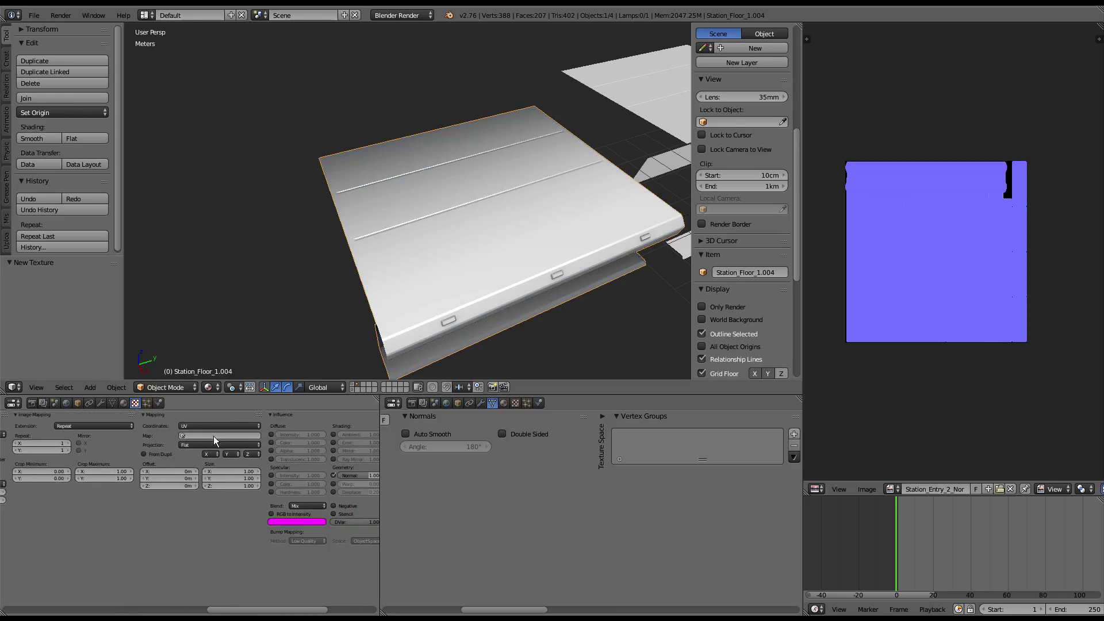
Step: Map the Station_Entry_2_Nor texture through UVMap
click(215, 436)
click(206, 449)
key(Home)
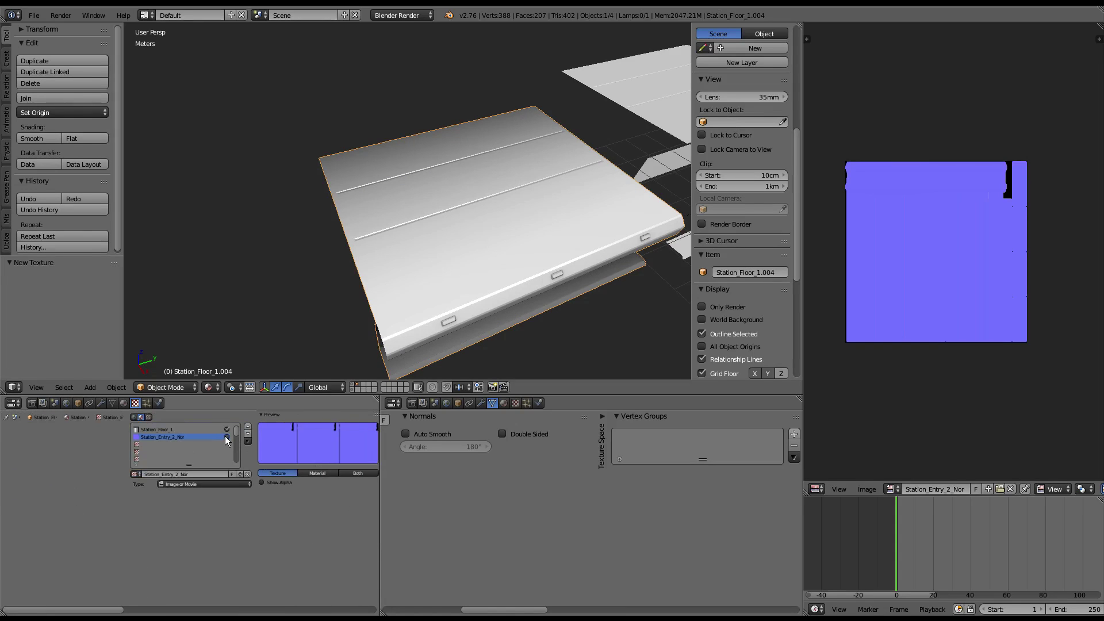
mouse_move(357, 242)
middle_down()
mouse_move(306, 180)
mouse_move(485, 123)
mouse_move(344, 108)
middle_up()
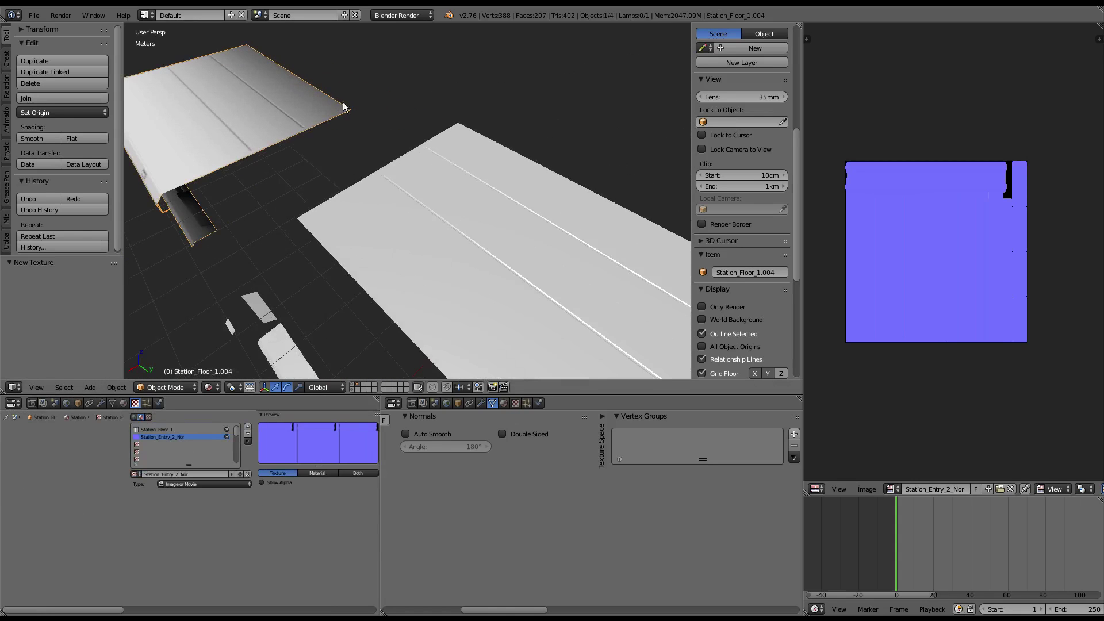
Step: Maximize the 3D view and select all the floor geometry in Edit Mode
middle_drag(436, 129, 408, 116)
key(ctrl+Up)
middle_drag(425, 155, 546, 128)
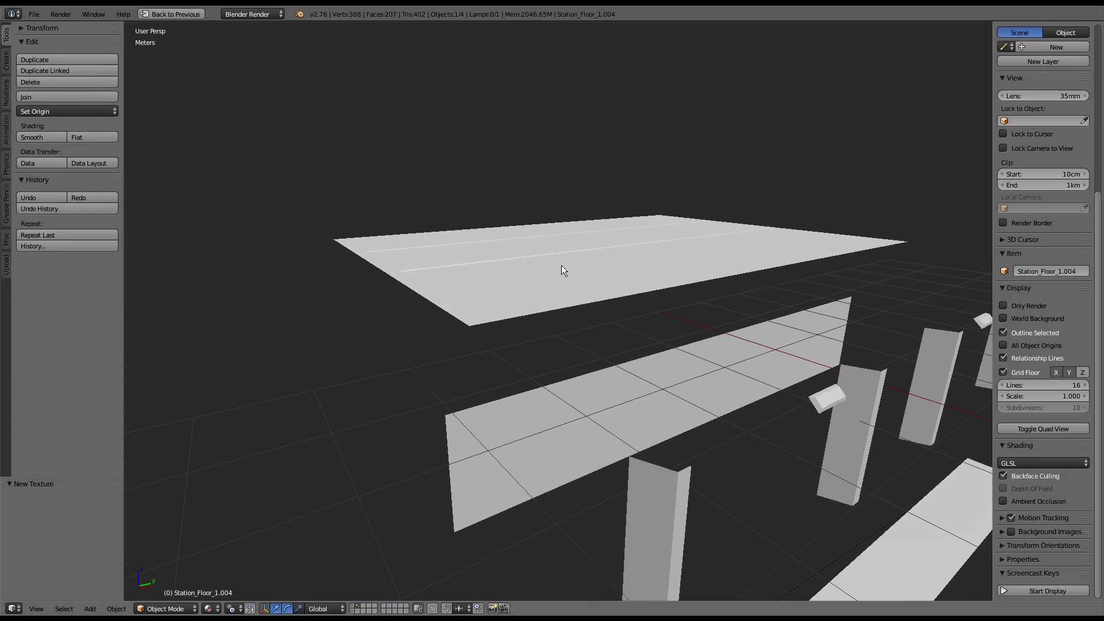
key(Tab)
key(Tab)
right_click(579, 285)
key(Tab)
key(a)
key(g)
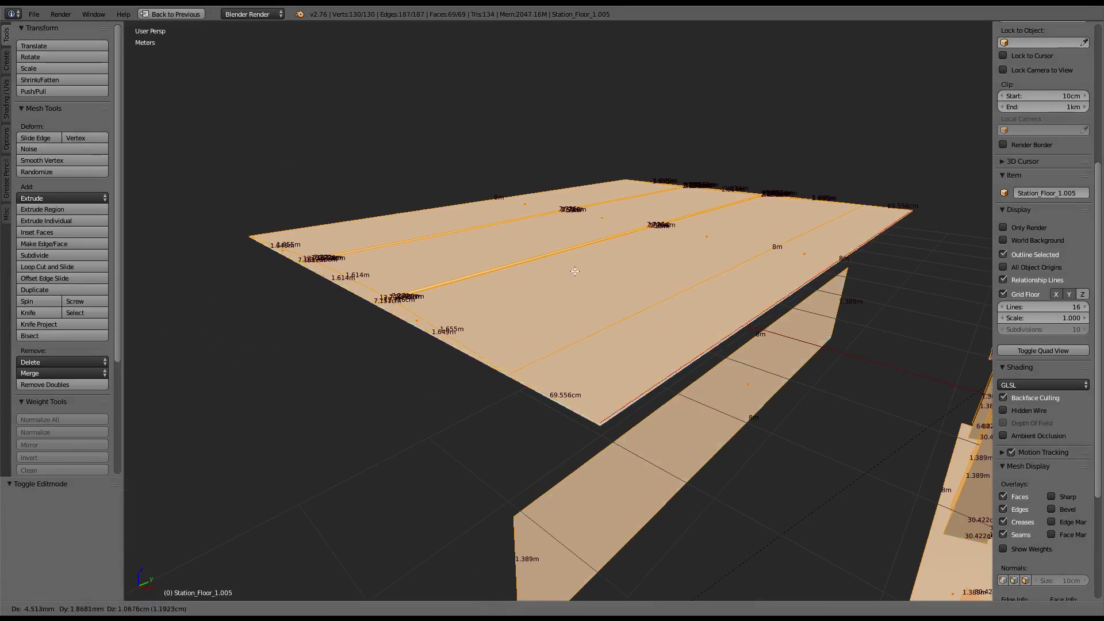
right_click(575, 270)
Step: Shrink the floor slightly along its normals with Alt+S
mouse_move(575, 271)
middle_down()
mouse_move(567, 233)
mouse_move(568, 245)
middle_up()
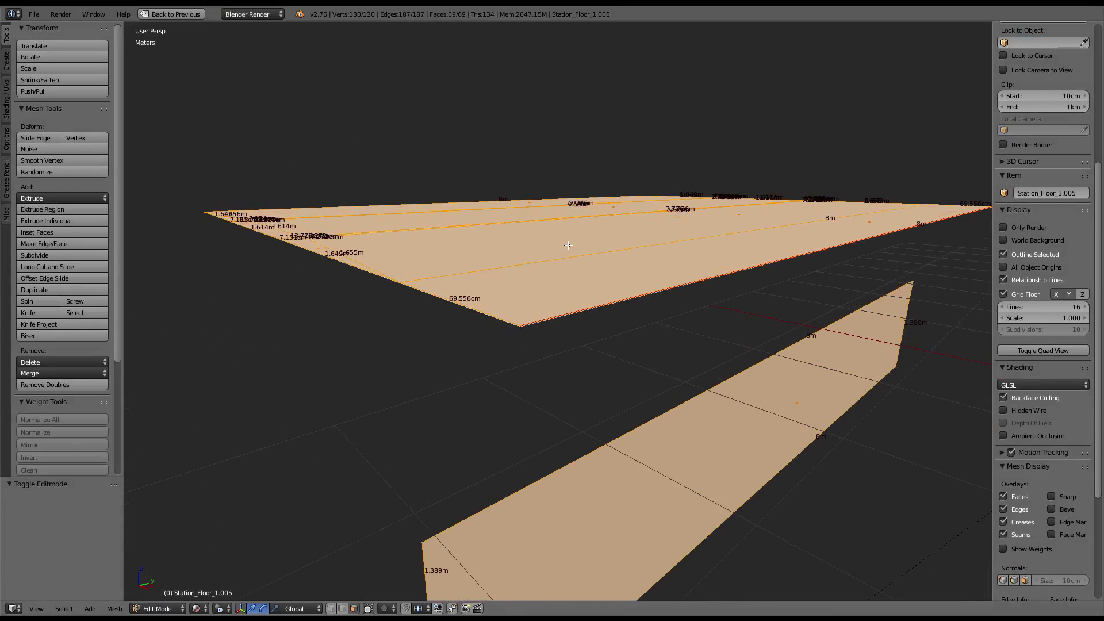
scroll(584, 335, up, 1)
scroll(582, 310, up, 2)
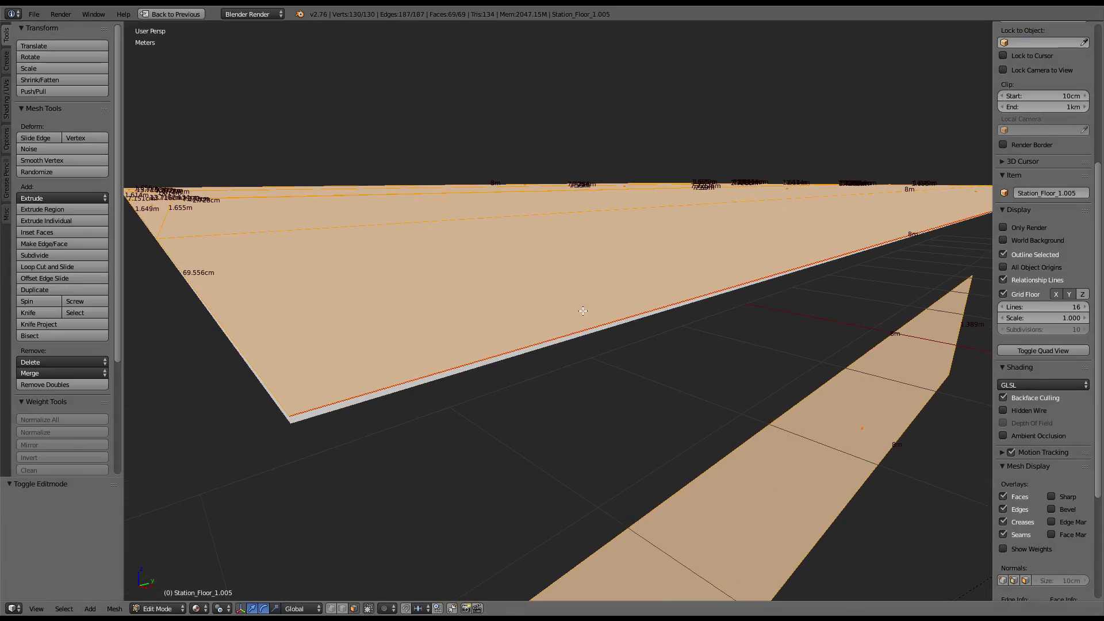
scroll(574, 272, down, 3)
key(alt+s)
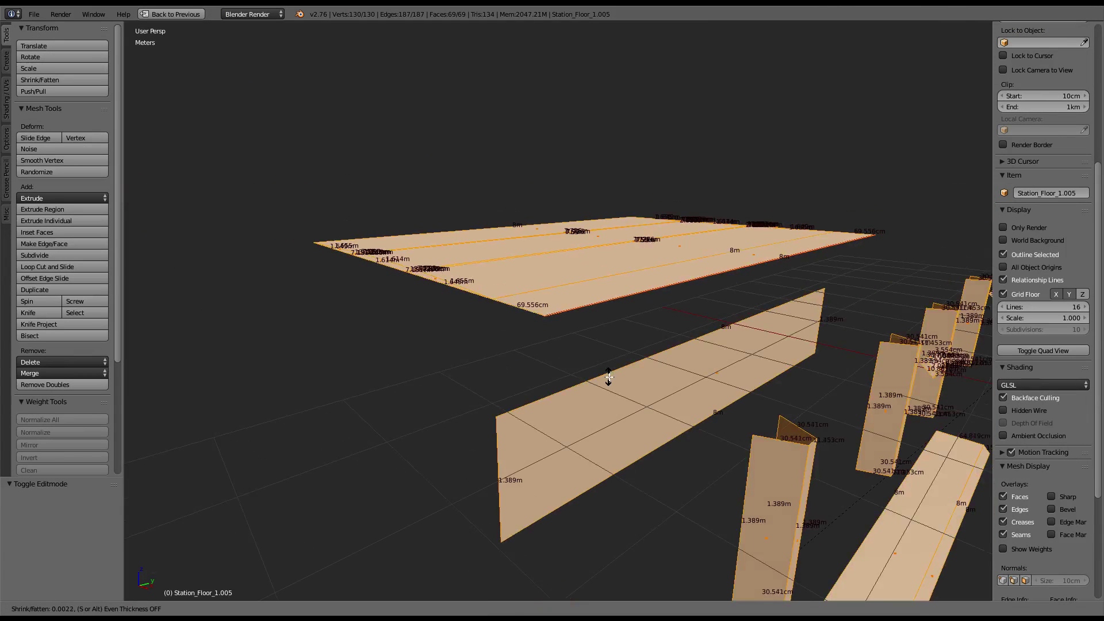
click(608, 383)
Step: Subdivide four selected pillar edges with 3 cuts
middle_drag(609, 383, 452, 451)
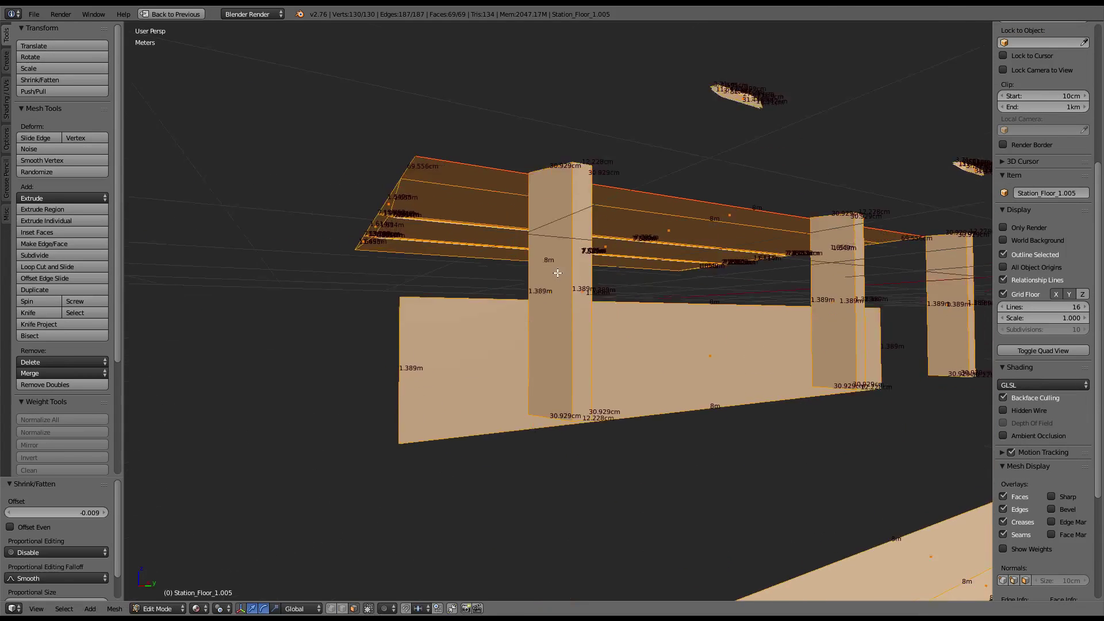
right_click(538, 371)
mouse_move(662, 352)
middle_down()
mouse_move(574, 345)
mouse_move(559, 423)
middle_up()
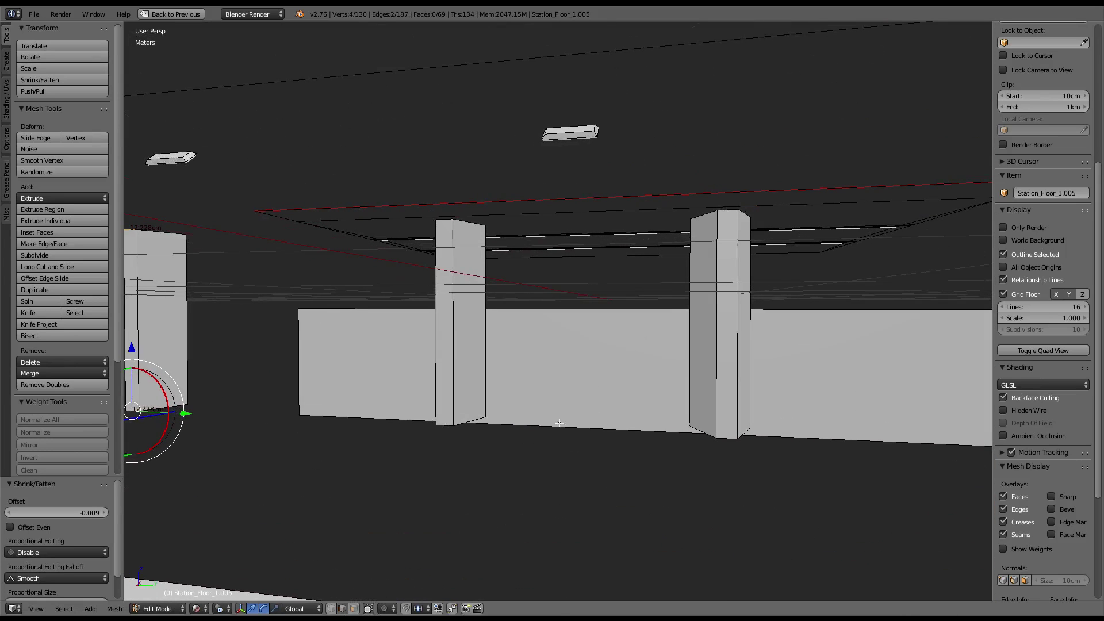
shift+right_click(453, 417)
shift+right_click(736, 438)
middle_drag(736, 438, 634, 404)
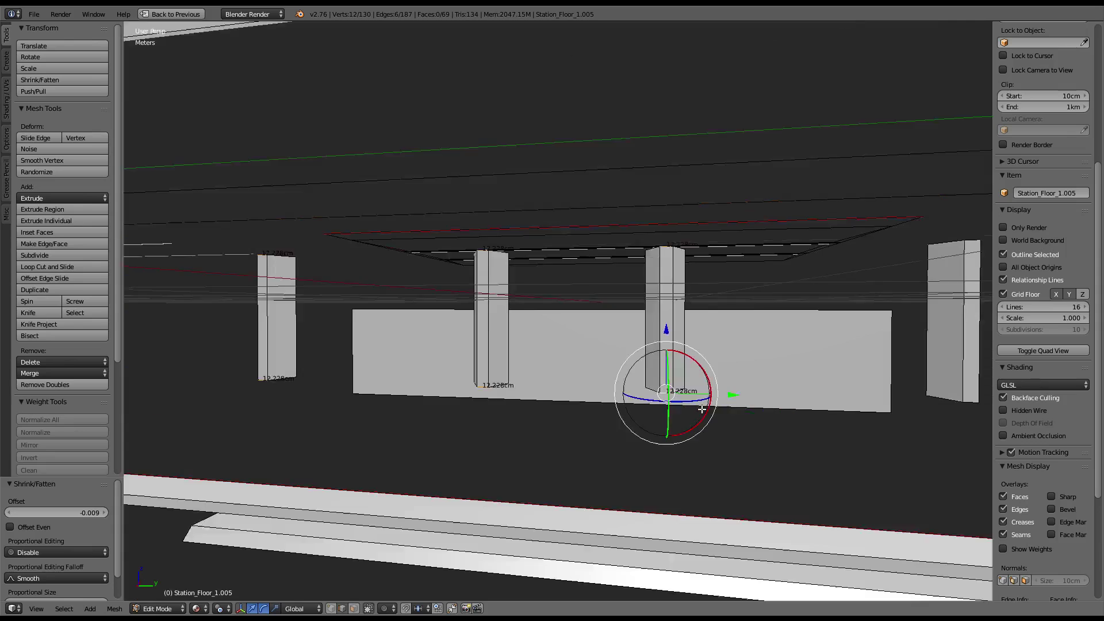
shift+right_click(654, 476)
key(w)
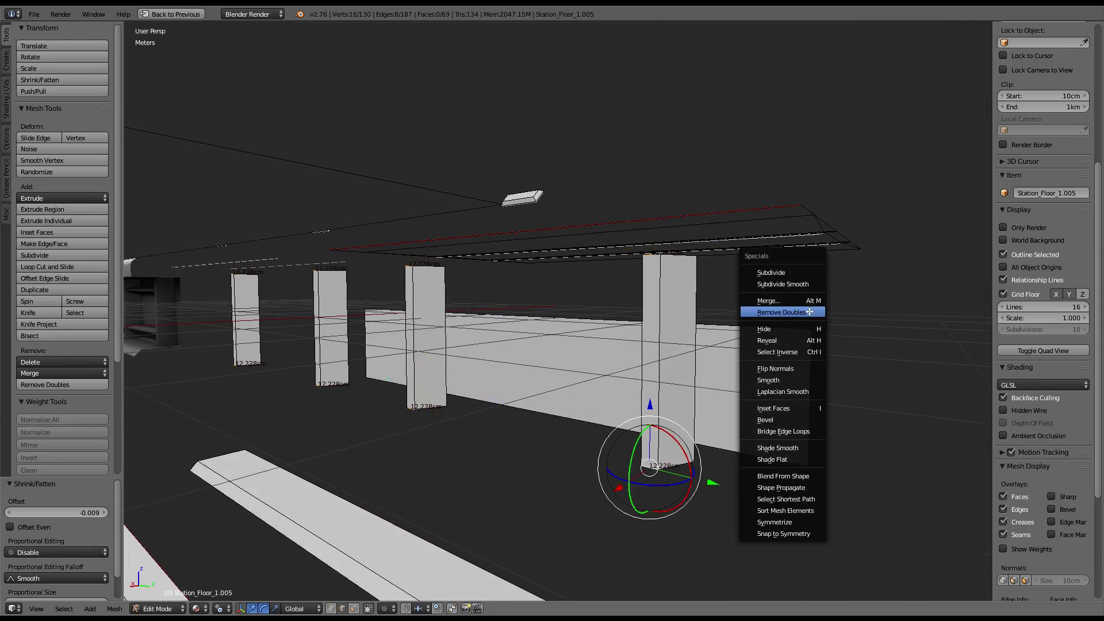
click(788, 274)
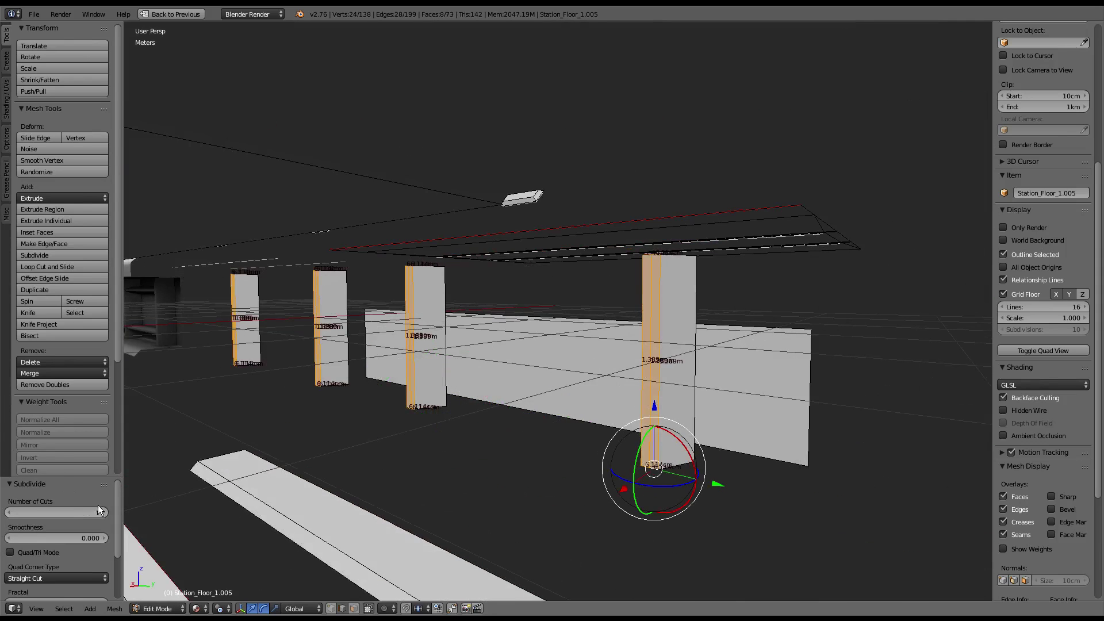
click(104, 512)
middle_drag(345, 402, 470, 315)
scroll(470, 315, up, 5)
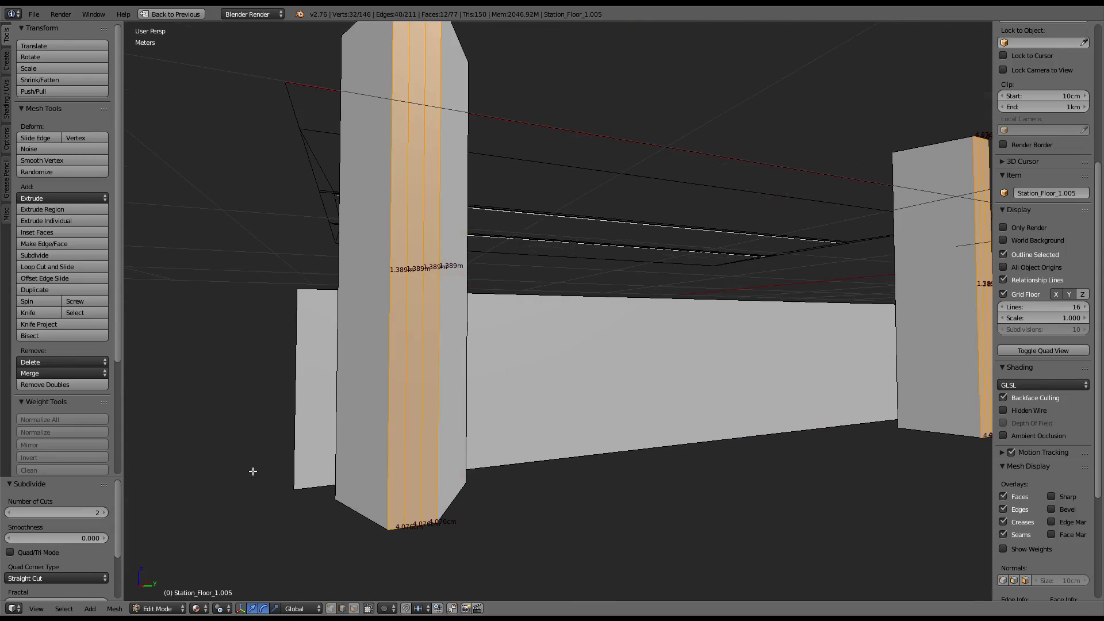
click(104, 512)
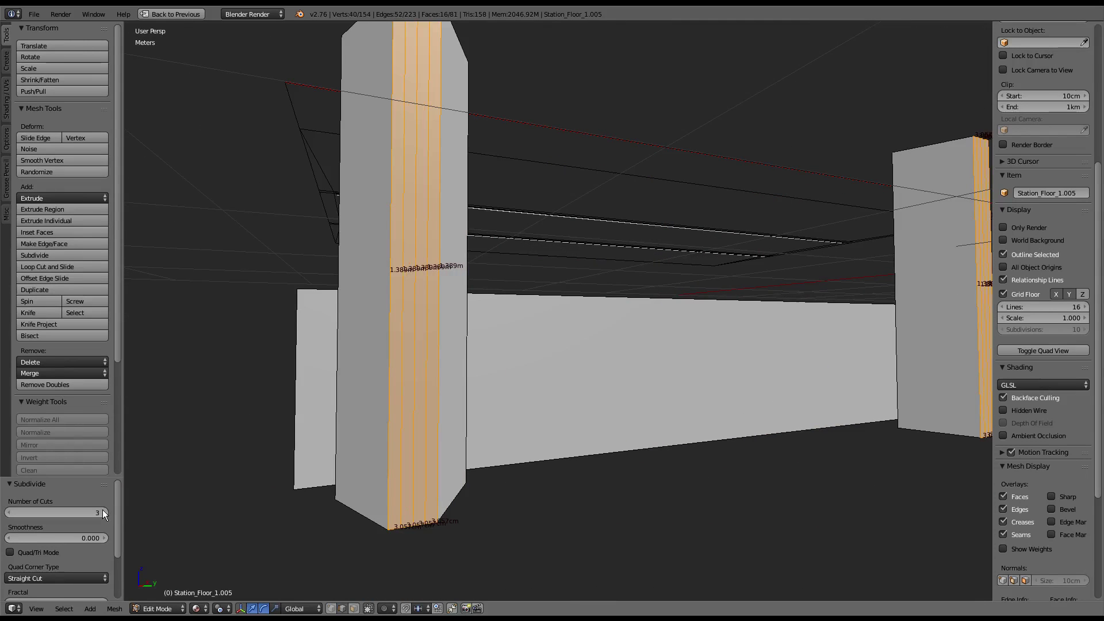
Step: Select the new pillar edge loops and push them inward by -0.063
right_click(407, 481)
mouse_move(425, 483)
middle_down()
mouse_move(543, 361)
mouse_move(586, 365)
mouse_move(548, 358)
middle_up()
shift+right_click(507, 351)
shift+right_click(587, 365)
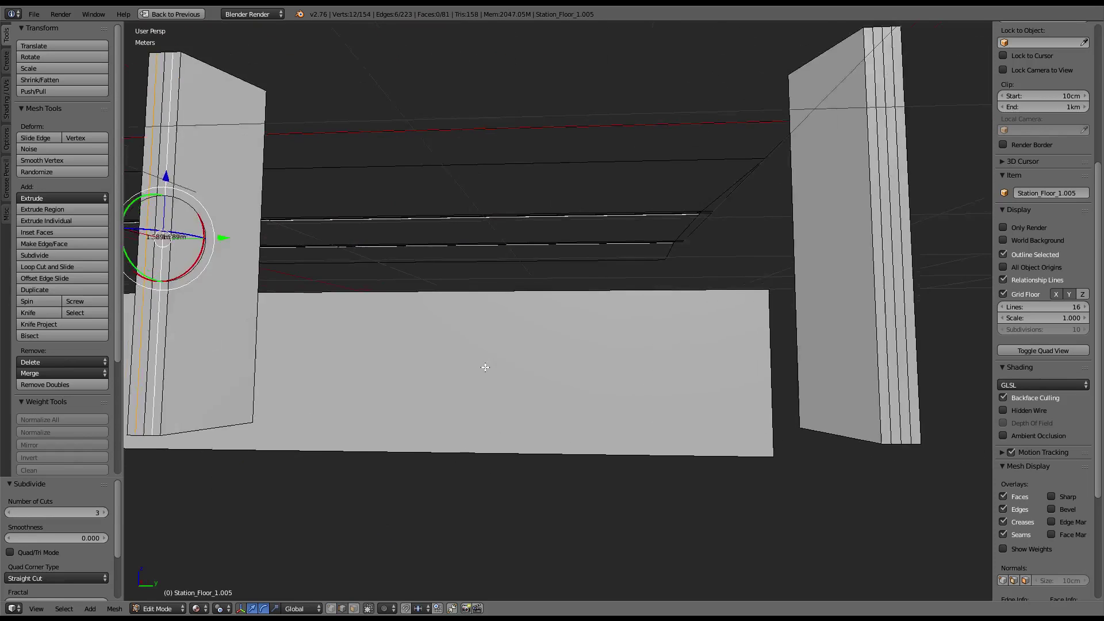
shift+right_click(535, 367)
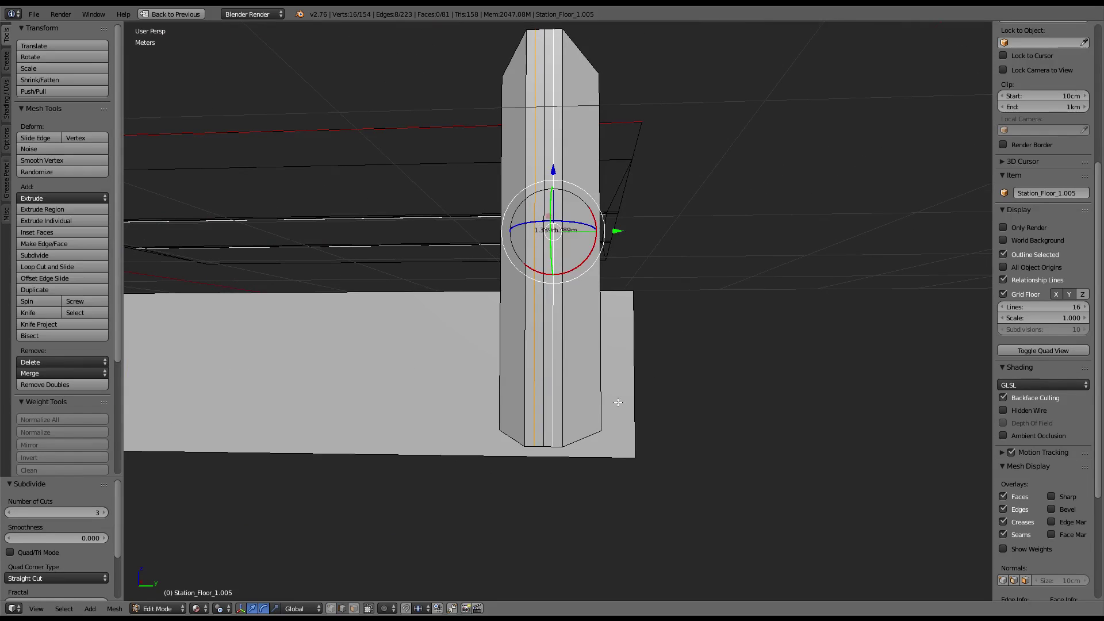
key(alt+s)
click(641, 345)
middle_drag(640, 348, 636, 328)
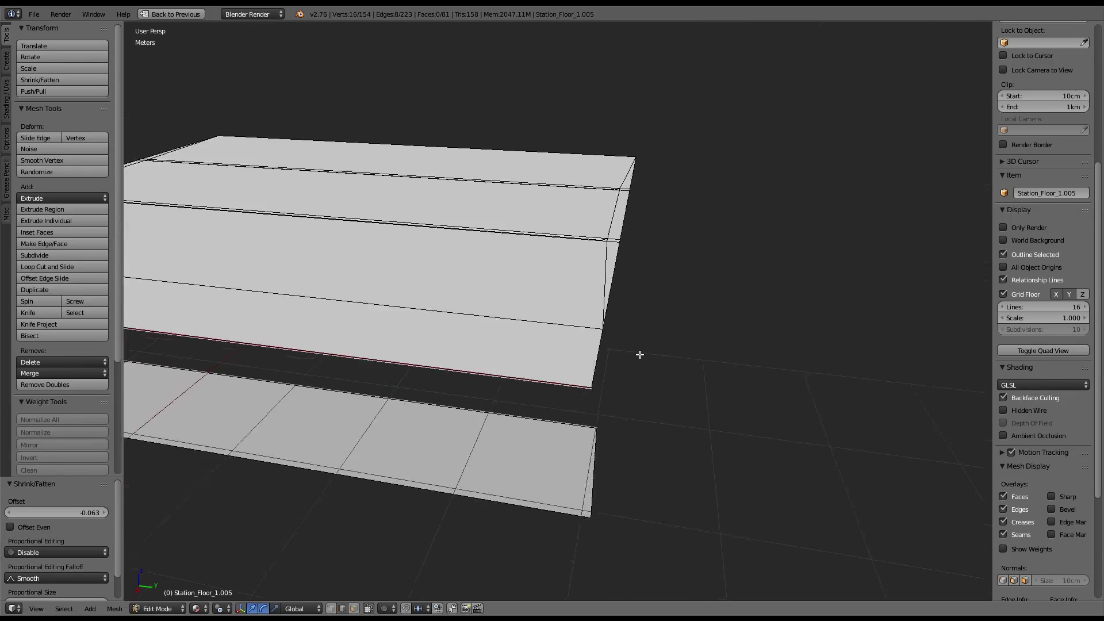
scroll(637, 328, up, 5)
Step: Bevel the selected pillar edges with 20 segments and about 0.057 width
scroll(636, 291, up, 1)
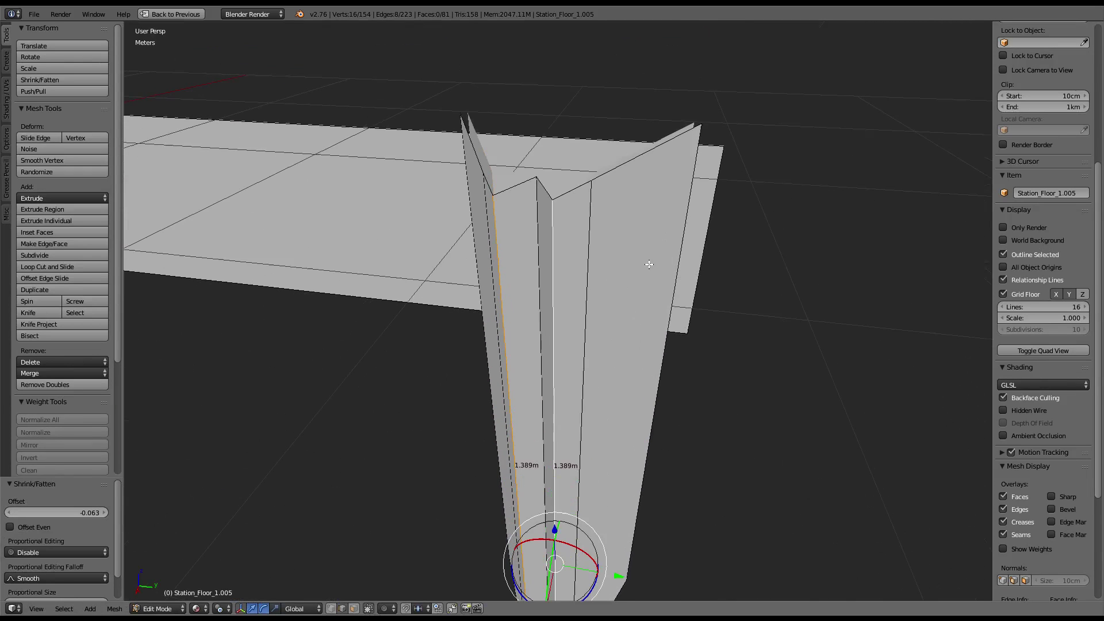
key(ctrl+e)
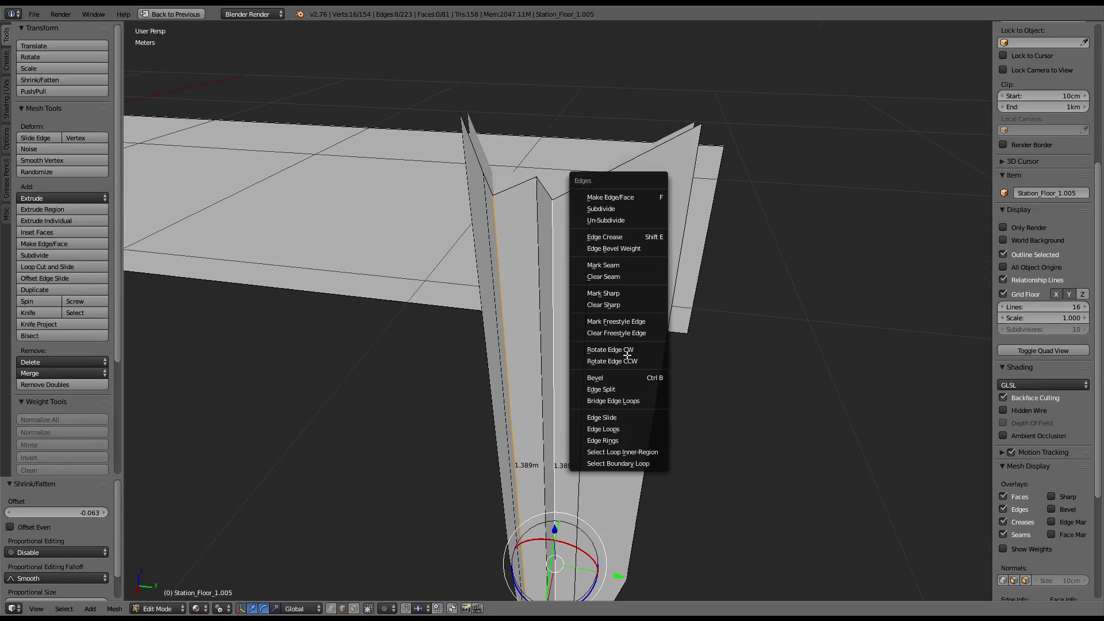
click(623, 379)
click(712, 384)
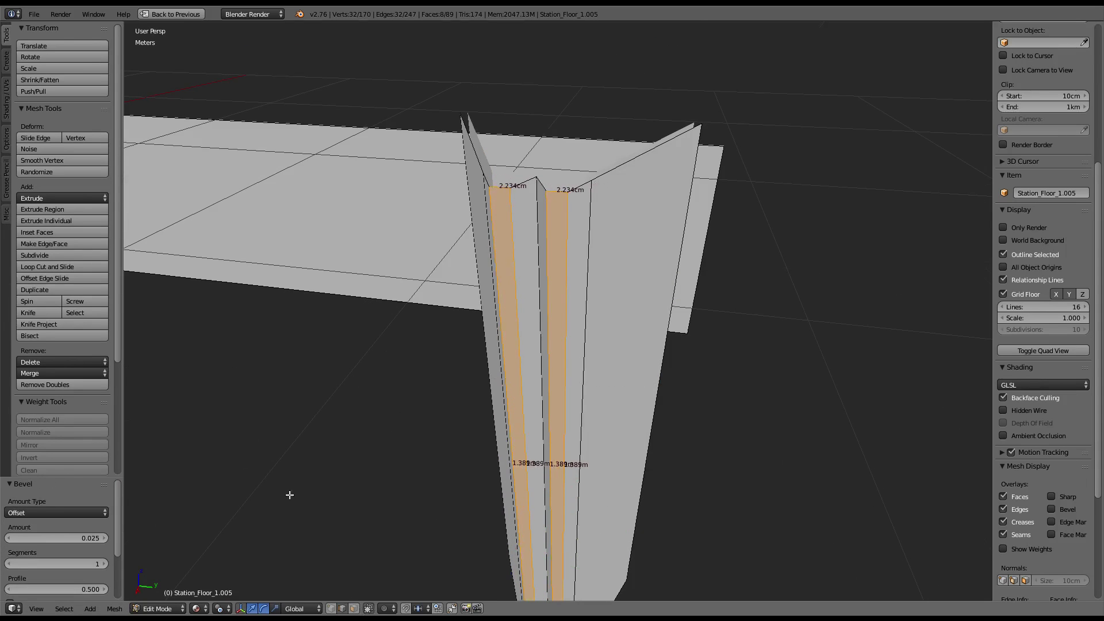
drag(92, 563, 138, 563)
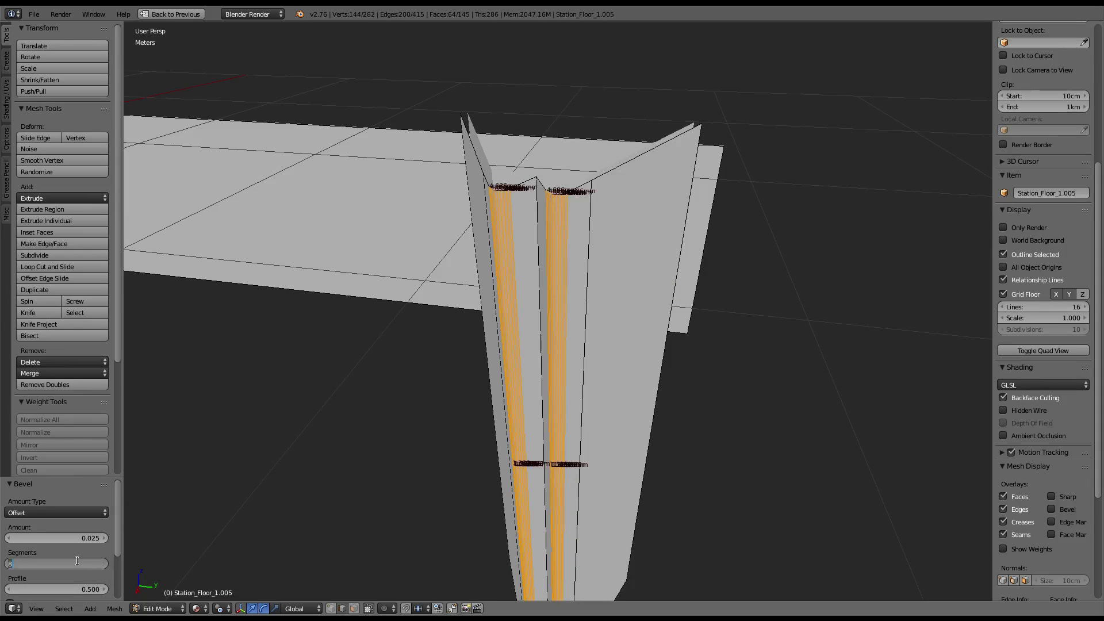
text(20)
key(Return)
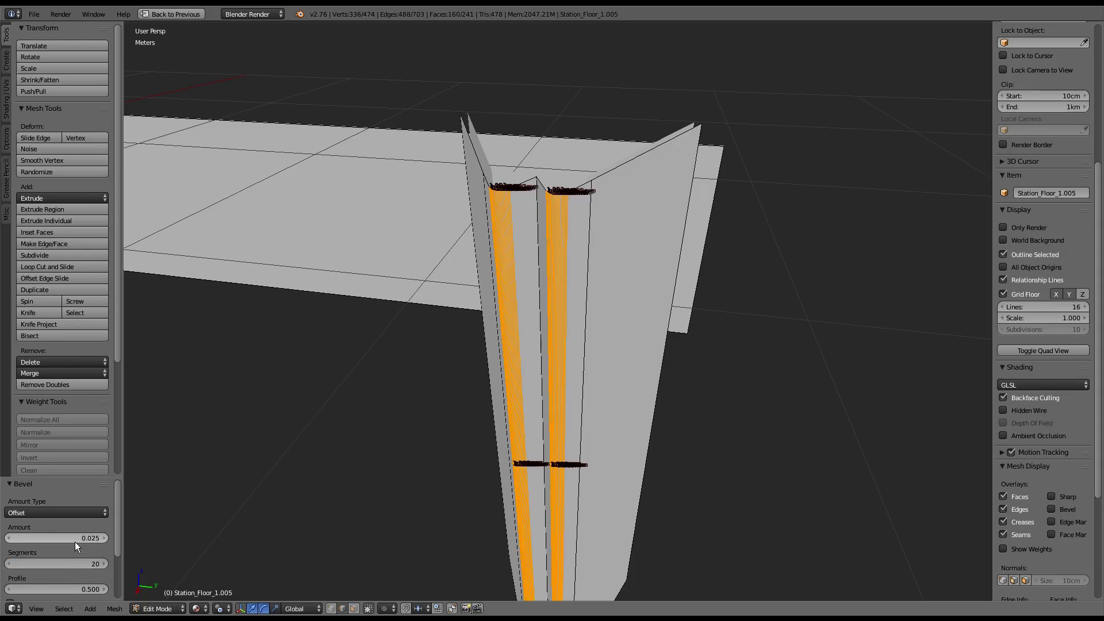
drag(75, 538, 115, 538)
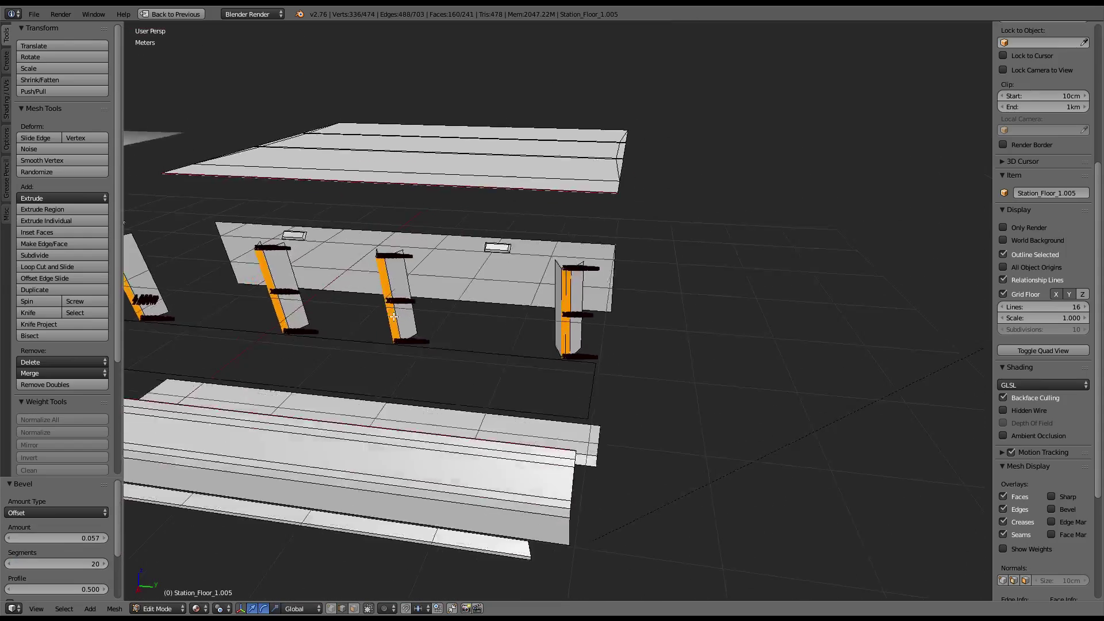
middle_drag(393, 316, 592, 360)
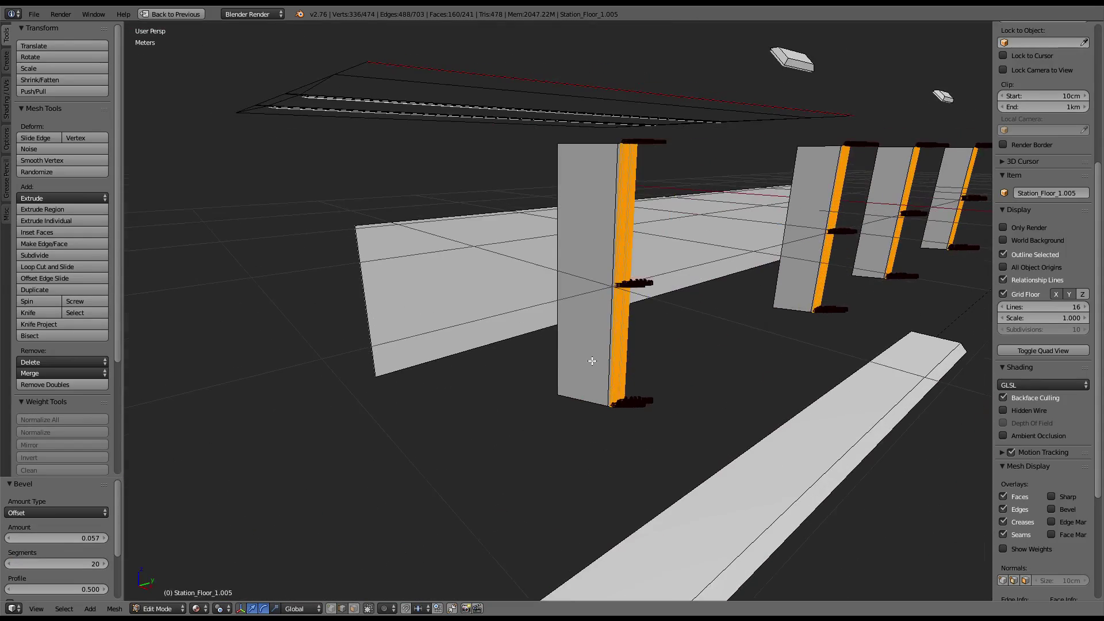
Step: Select the flat front faces of each pillar
right_click(593, 412)
right_click(591, 261)
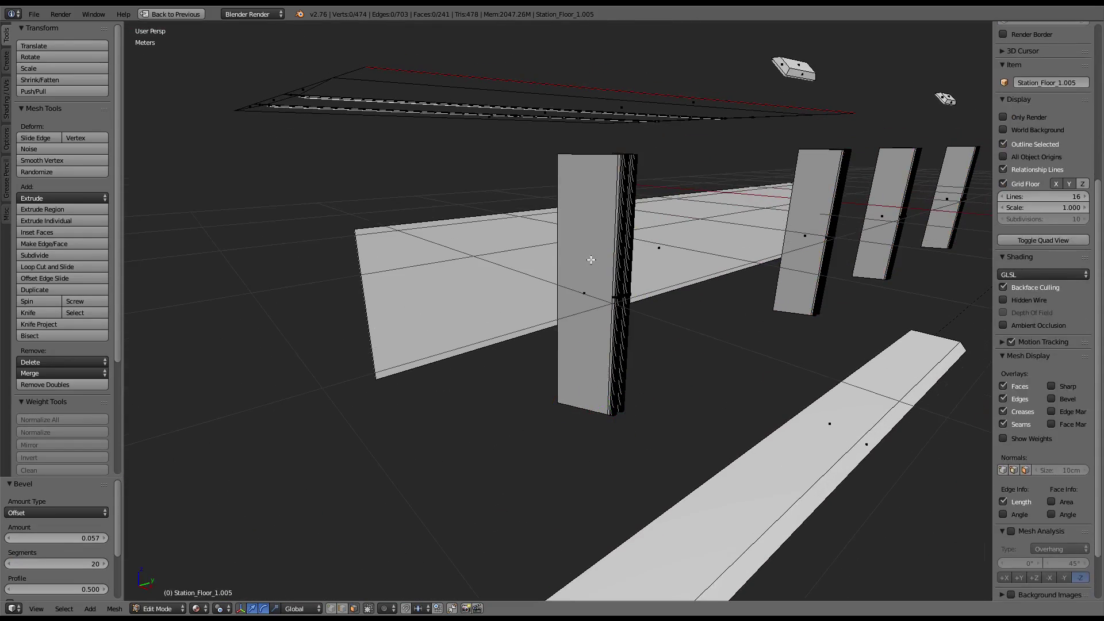
middle_drag(591, 260, 517, 267)
shift+right_click(270, 322)
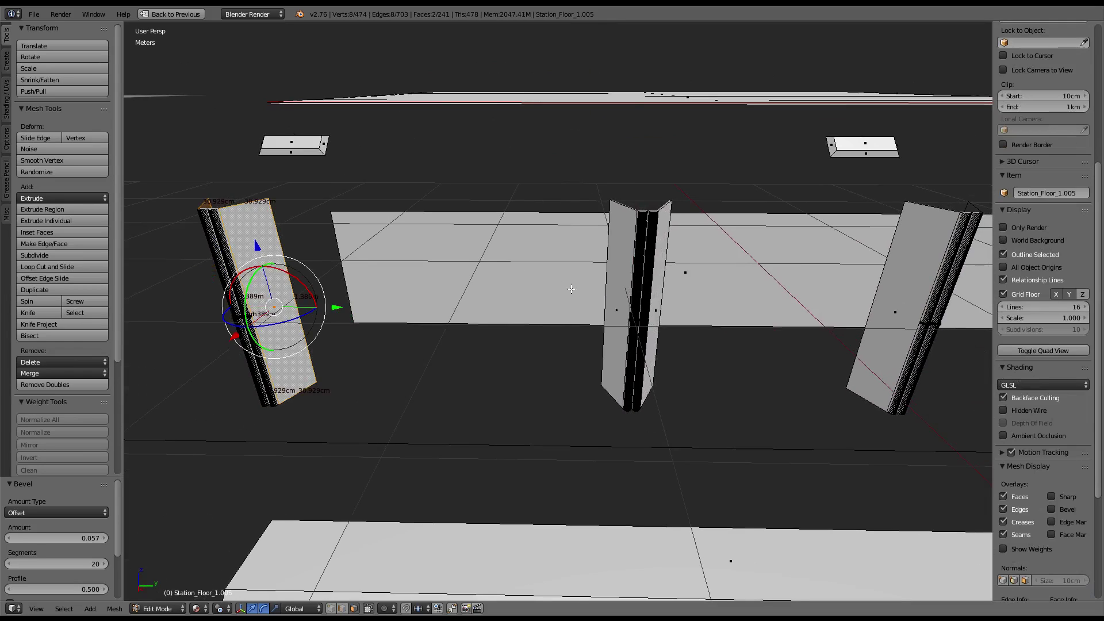
shift+right_click(622, 299)
middle_drag(629, 299, 590, 305)
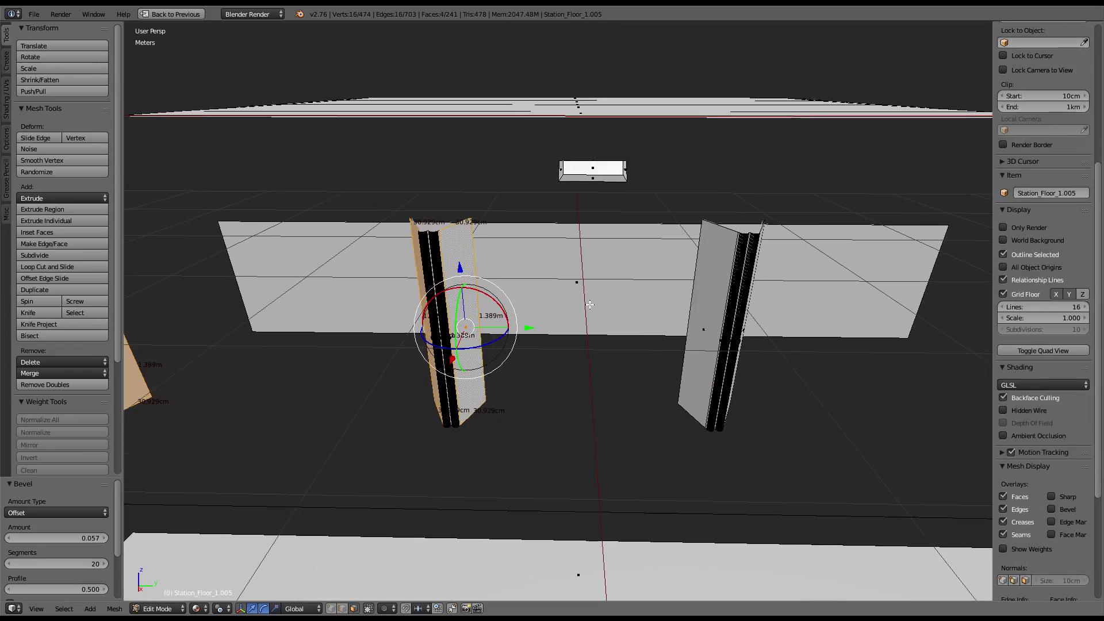
shift+right_click(710, 311)
middle_drag(710, 311, 651, 313)
shift+right_click(447, 332)
middle_drag(447, 331, 575, 322)
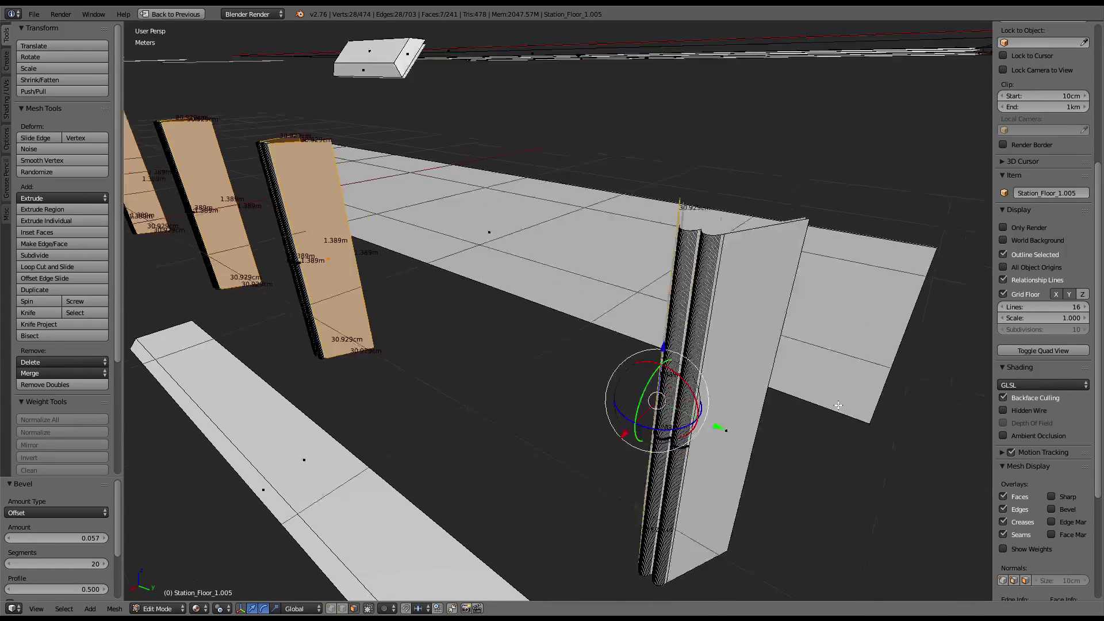
shift+right_click(661, 287)
Step: Inset the selected pillar faces with a thickness of about 0.0454
key(ctrl+e)
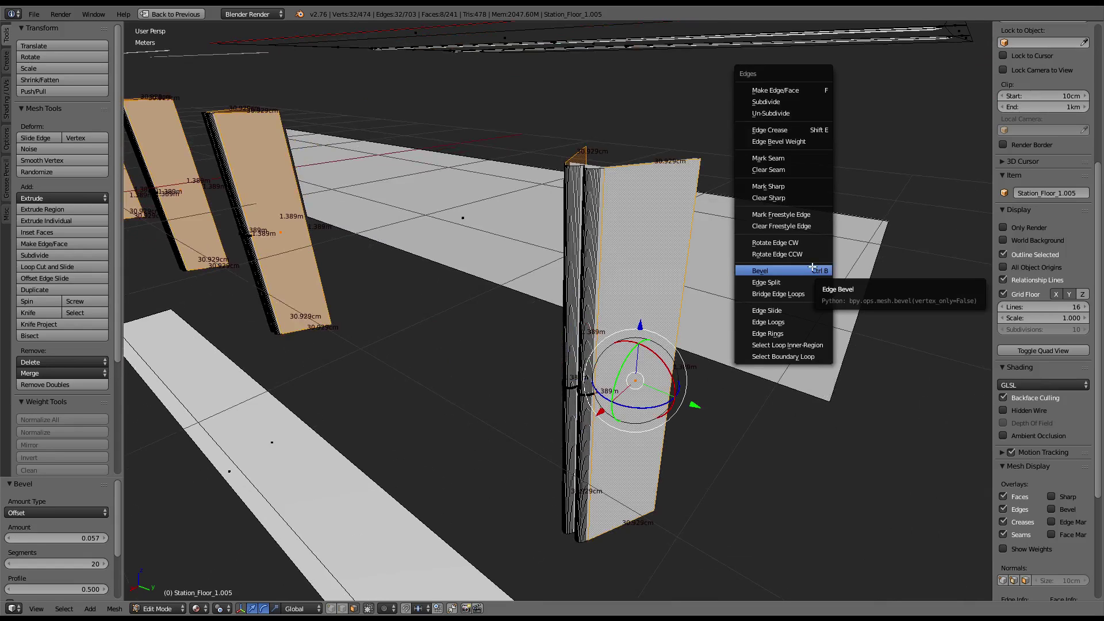
key(ctrl+f)
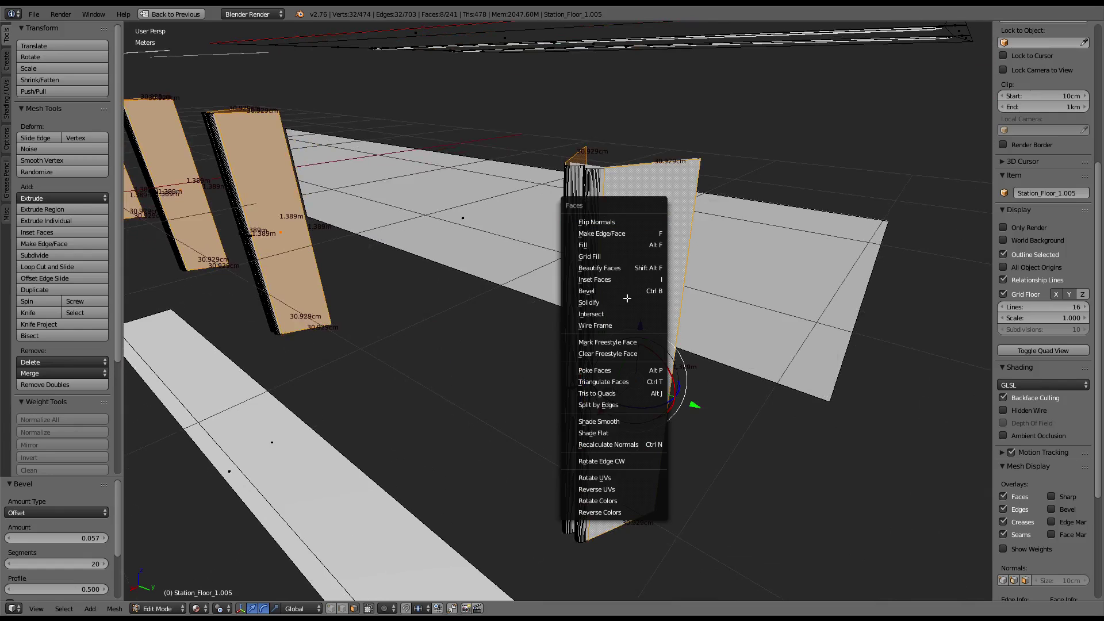
click(625, 279)
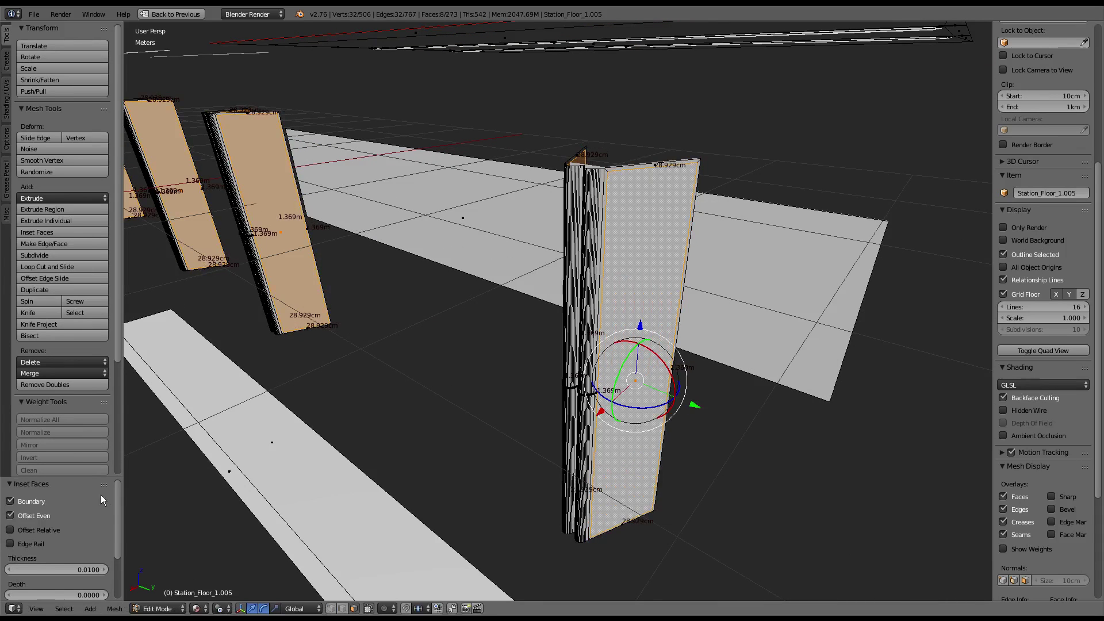
mouse_move(84, 566)
mouse_down()
mouse_move(121, 566)
mouse_move(81, 569)
mouse_up()
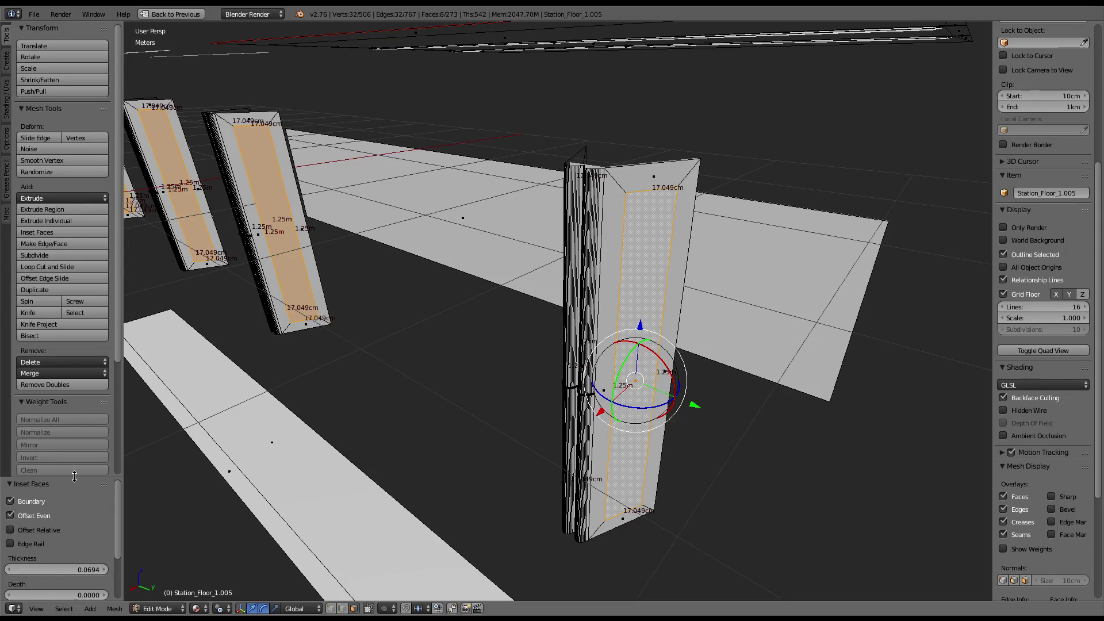
drag(69, 568, 28, 569)
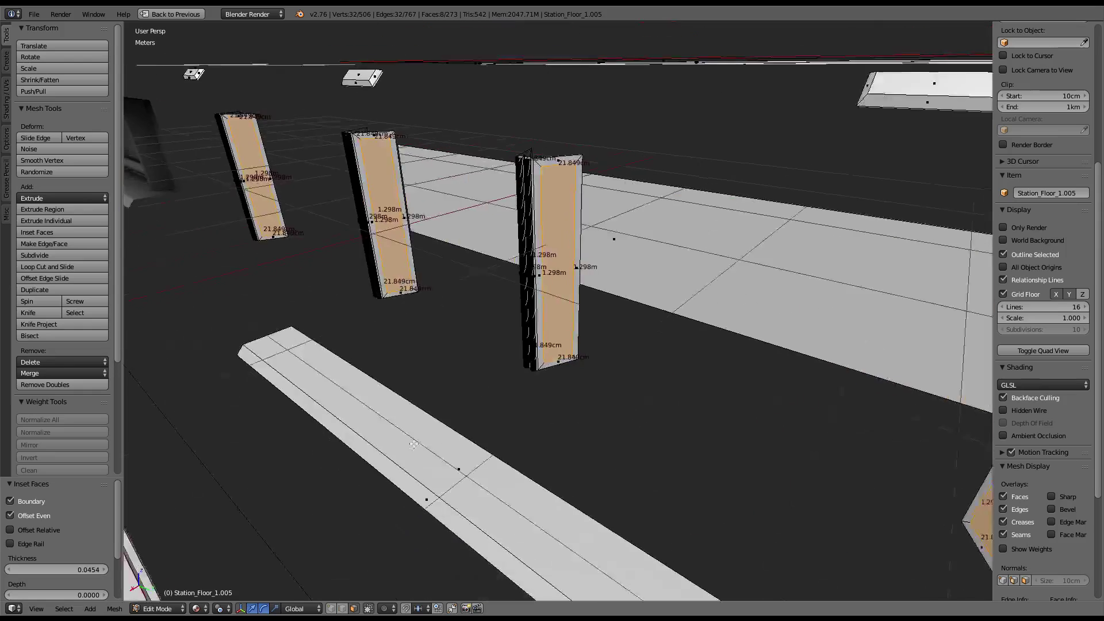
mouse_move(403, 258)
middle_down()
mouse_move(399, 204)
mouse_move(517, 276)
middle_up()
Step: Recess the inset panels by -0.049 and bevel their edges with 20 segments
scroll(590, 322, up, 5)
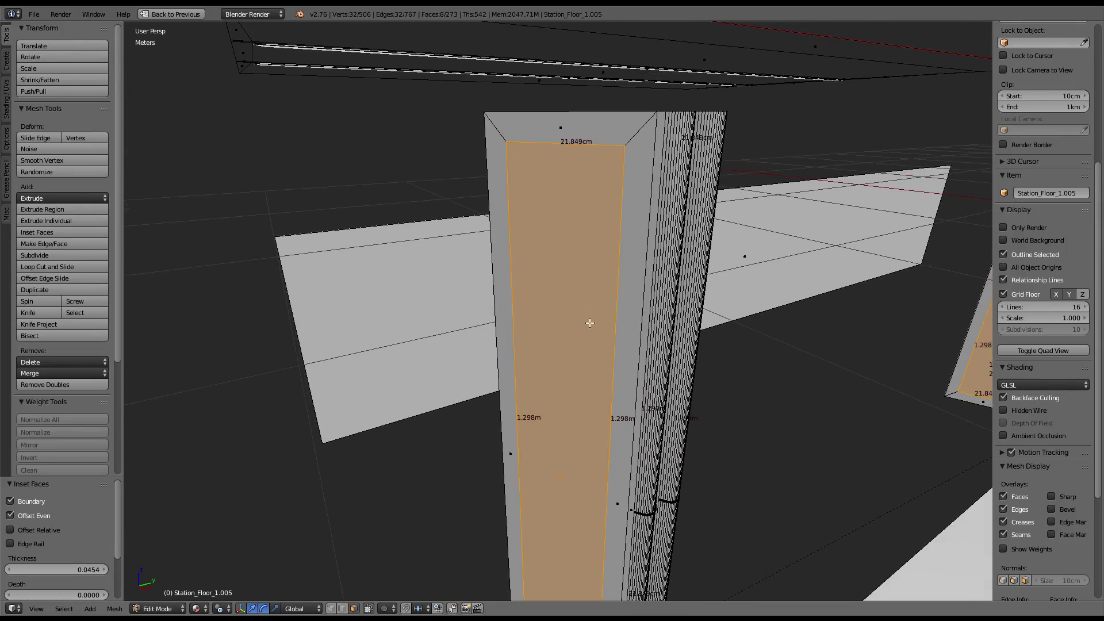
key(alt+s)
click(695, 253)
key(ctrl+e)
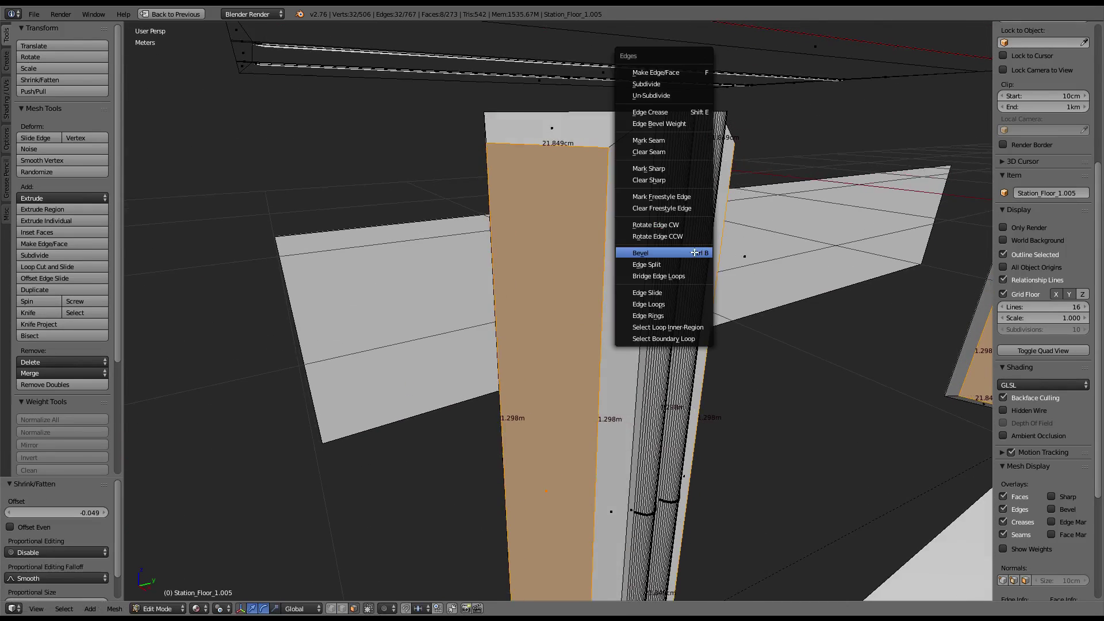
click(694, 253)
scroll(661, 253, up, 10)
scroll(658, 252, up, 9)
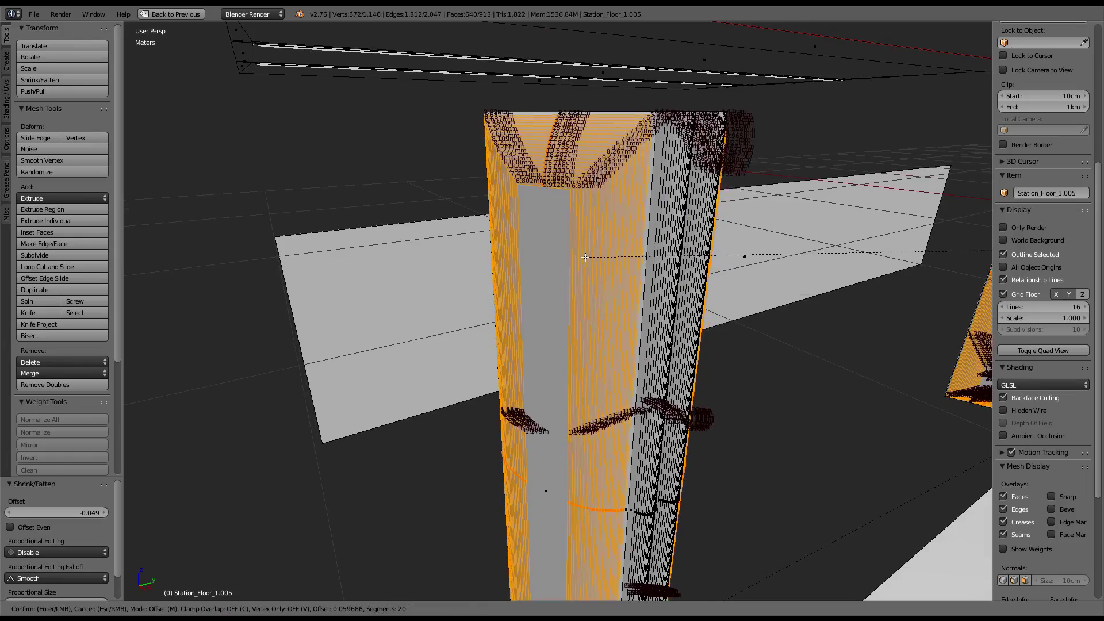
click(584, 256)
scroll(625, 209, down, 8)
Step: Inspect the pillars in Object Mode and shade the pillar mesh smooth
key(Tab)
mouse_move(564, 183)
middle_down()
mouse_move(525, 204)
mouse_move(489, 178)
mouse_move(506, 204)
middle_up()
scroll(529, 195, down, 8)
scroll(529, 196, up, 8)
key(Tab)
scroll(506, 204, up, 3)
scroll(503, 201, up, 2)
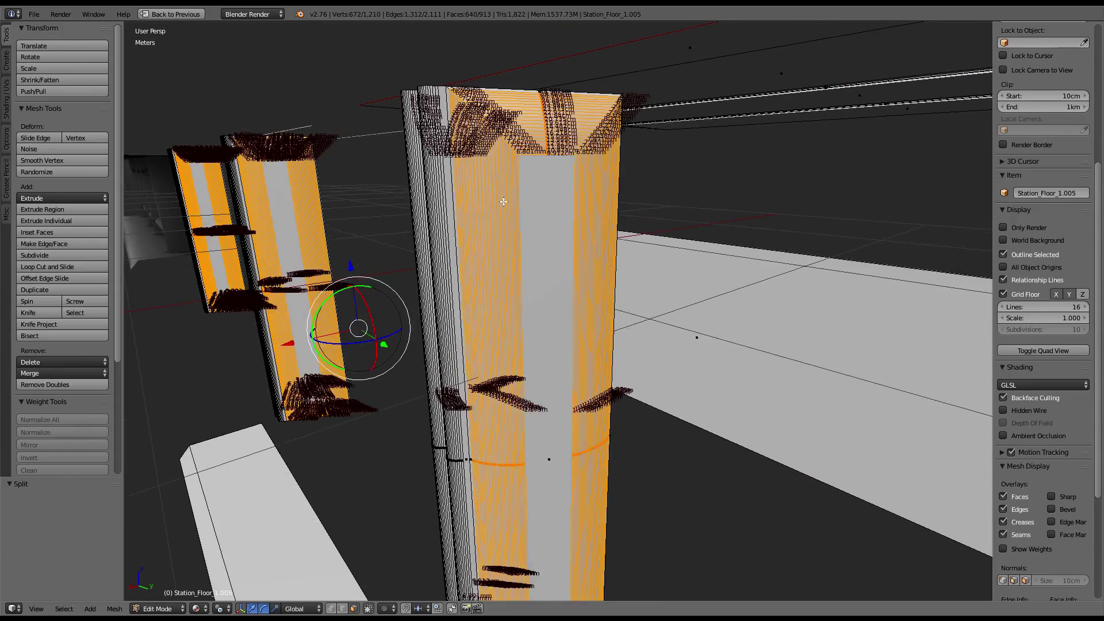
key(Tab)
key(Tab)
key(w)
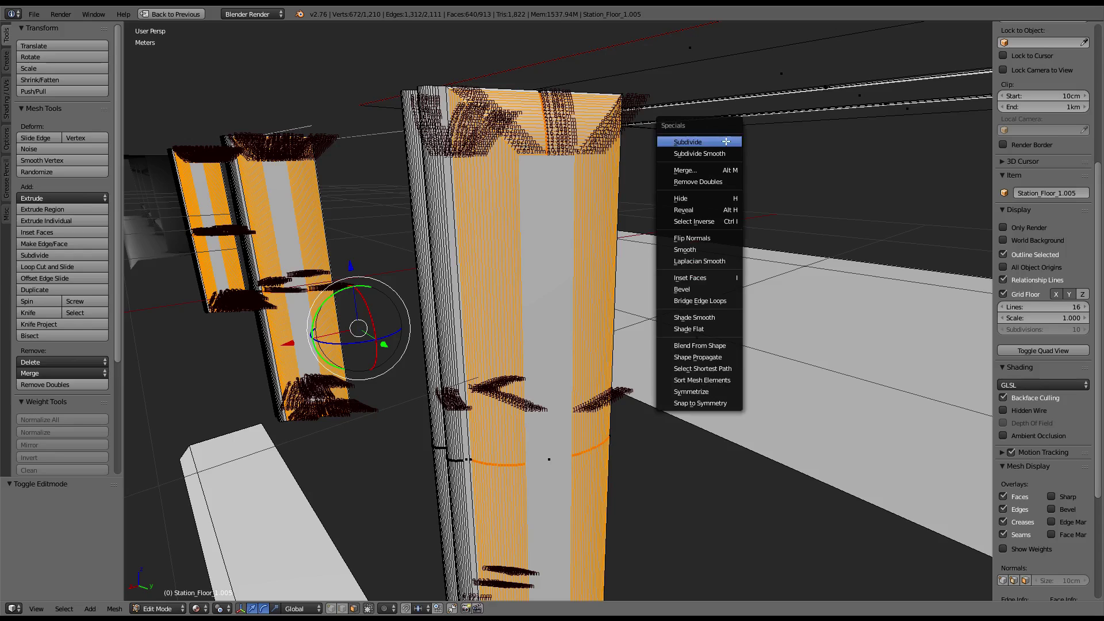
click(713, 317)
key(Tab)
key(Tab)
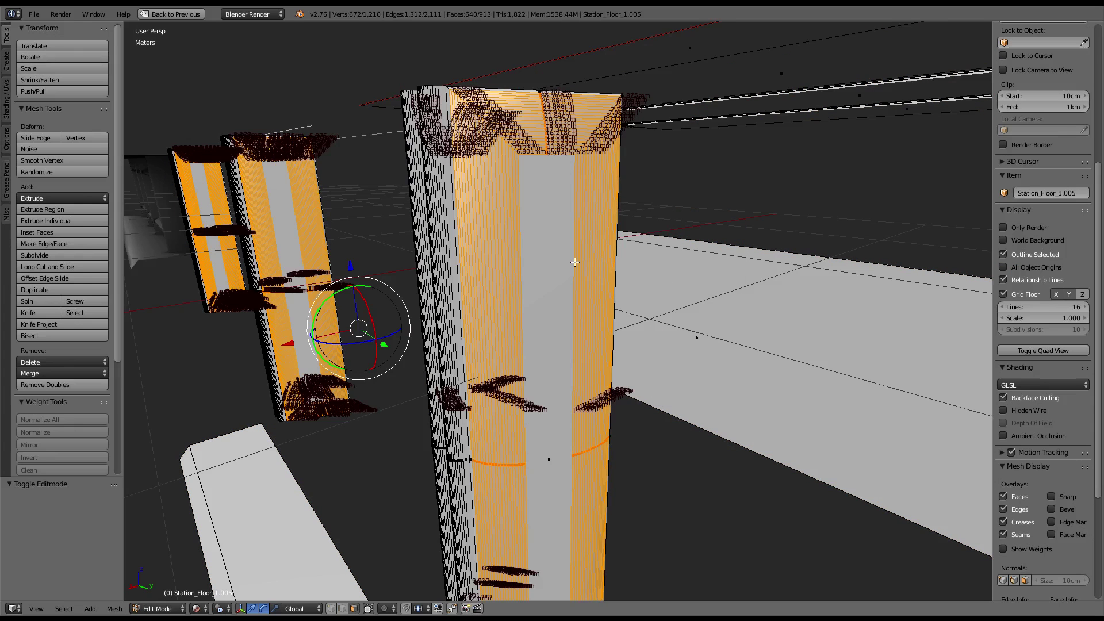
key(Tab)
Step: Orbit to a low side view of the pillars, cancelling a stray move
scroll(575, 264, down, 3)
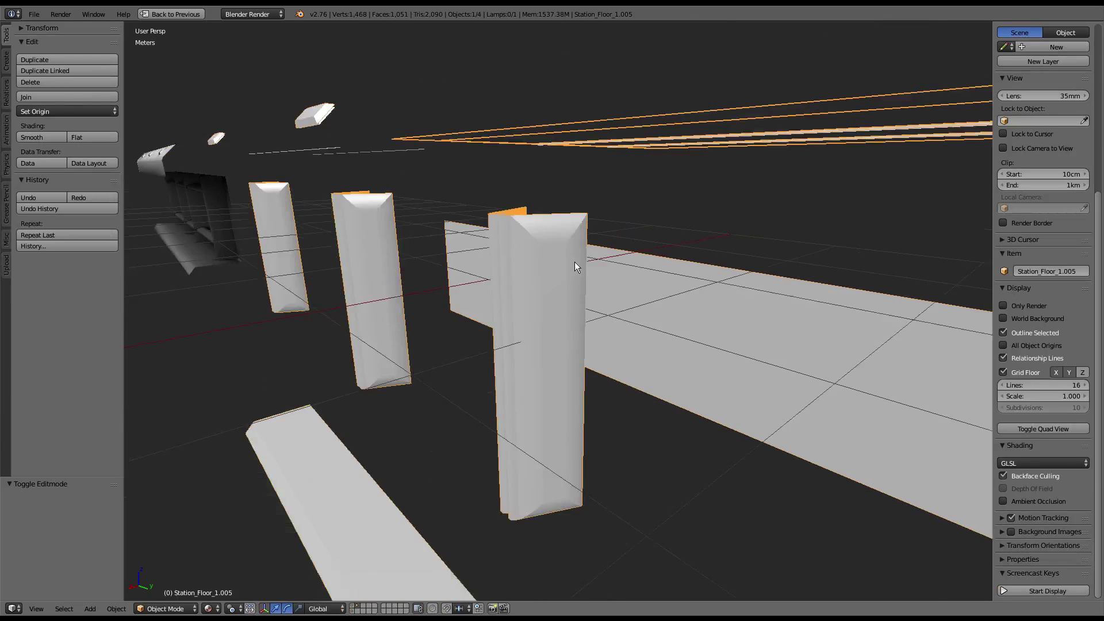
mouse_move(575, 263)
middle_down()
mouse_move(571, 219)
mouse_move(713, 293)
middle_up()
scroll(570, 220, down, 3)
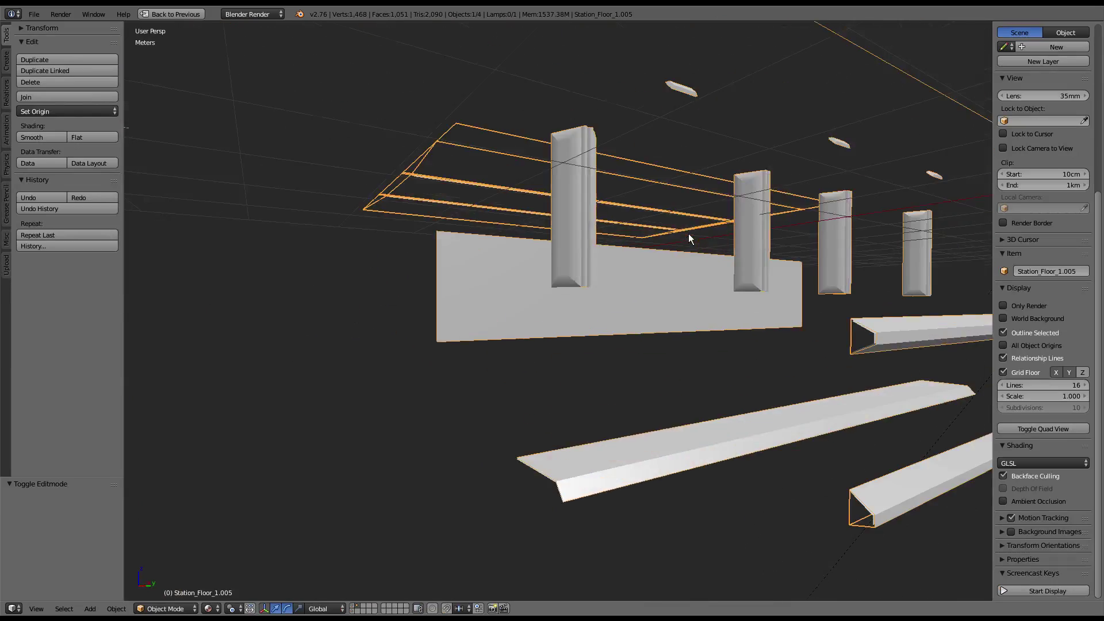
scroll(713, 294, up, 5)
key(g)
key(Escape)
scroll(597, 283, down, 3)
mouse_move(598, 283)
middle_down()
mouse_move(584, 236)
mouse_move(592, 345)
mouse_move(536, 325)
middle_up()
scroll(592, 345, down, 3)
scroll(594, 347, up, 4)
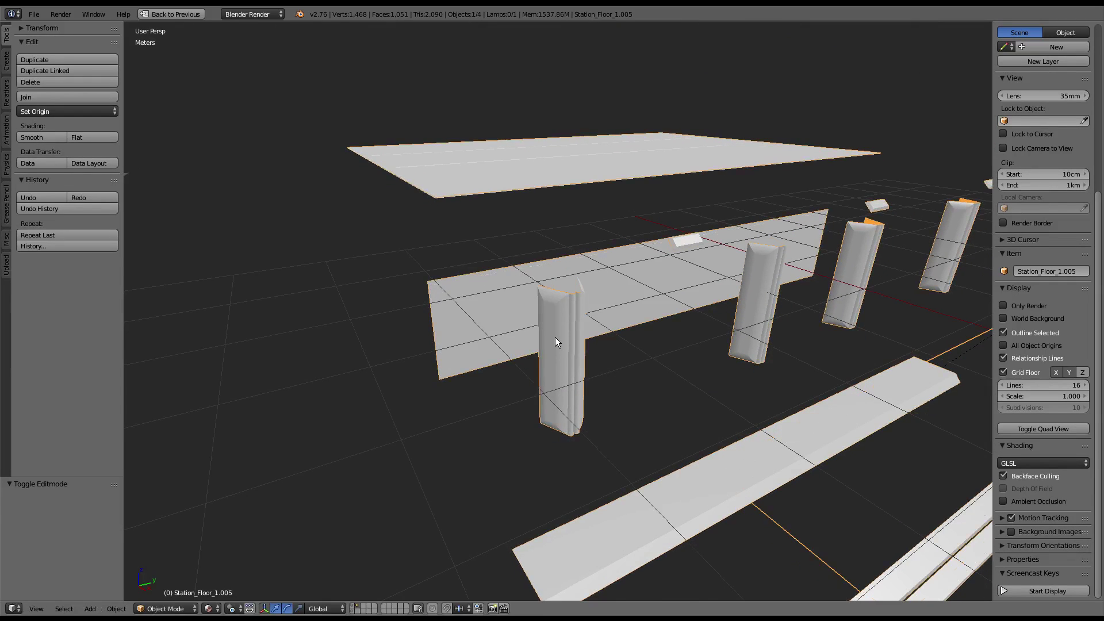
Step: Select the pillar with the floor slab and bake Normals, Selected to Active
shift+right_click(554, 337)
key(ctrl+Up)
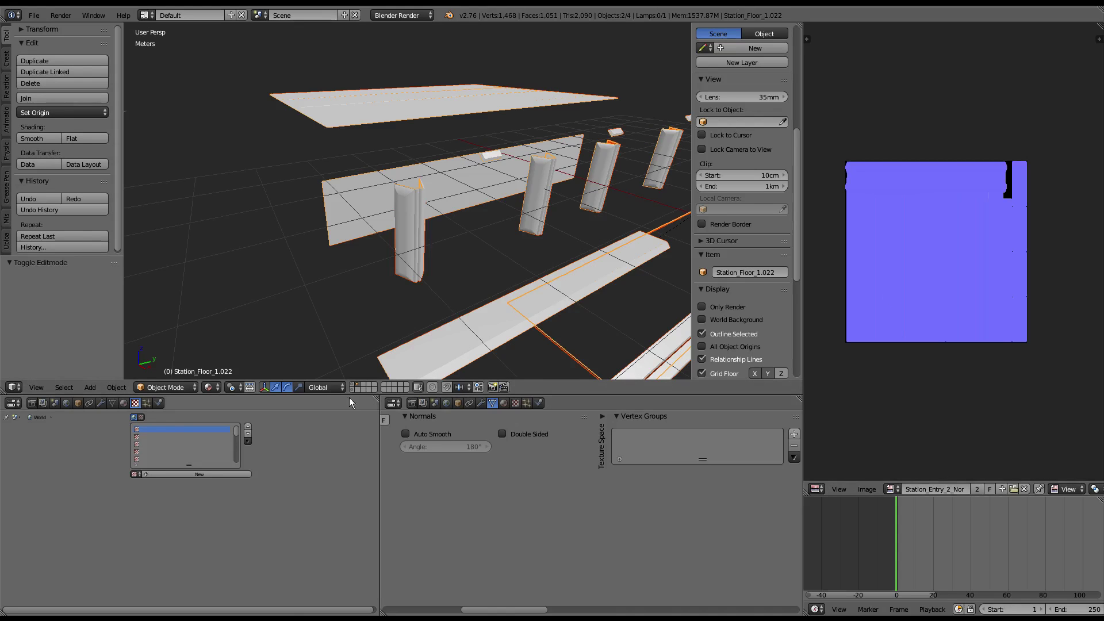
click(413, 402)
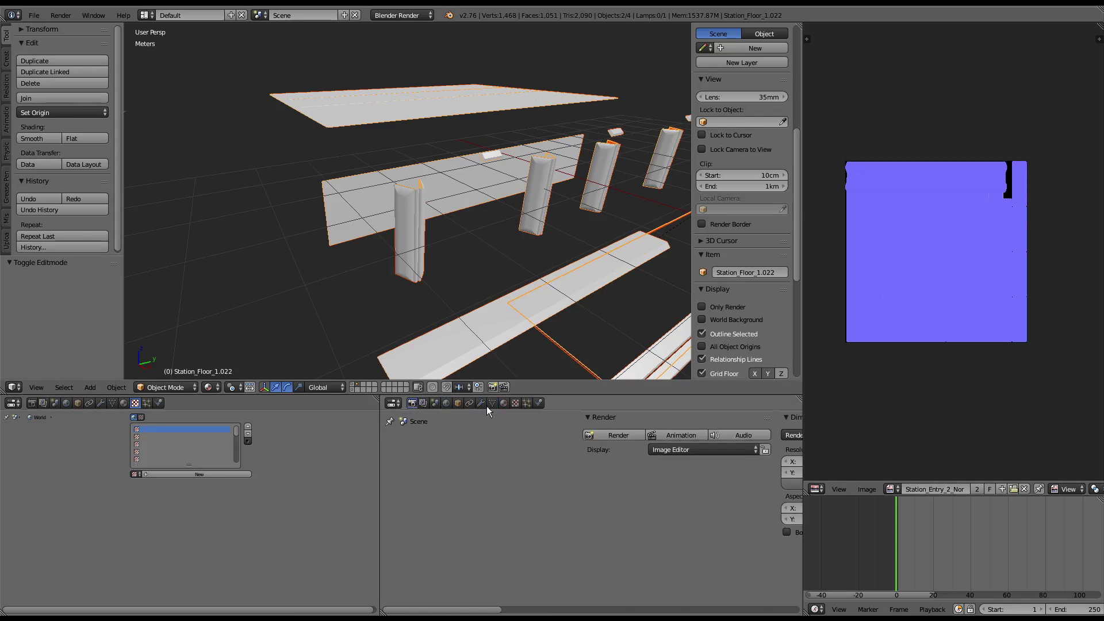
scroll(495, 420, down, 3)
scroll(512, 432, down, 3)
scroll(523, 438, down, 2)
click(525, 439)
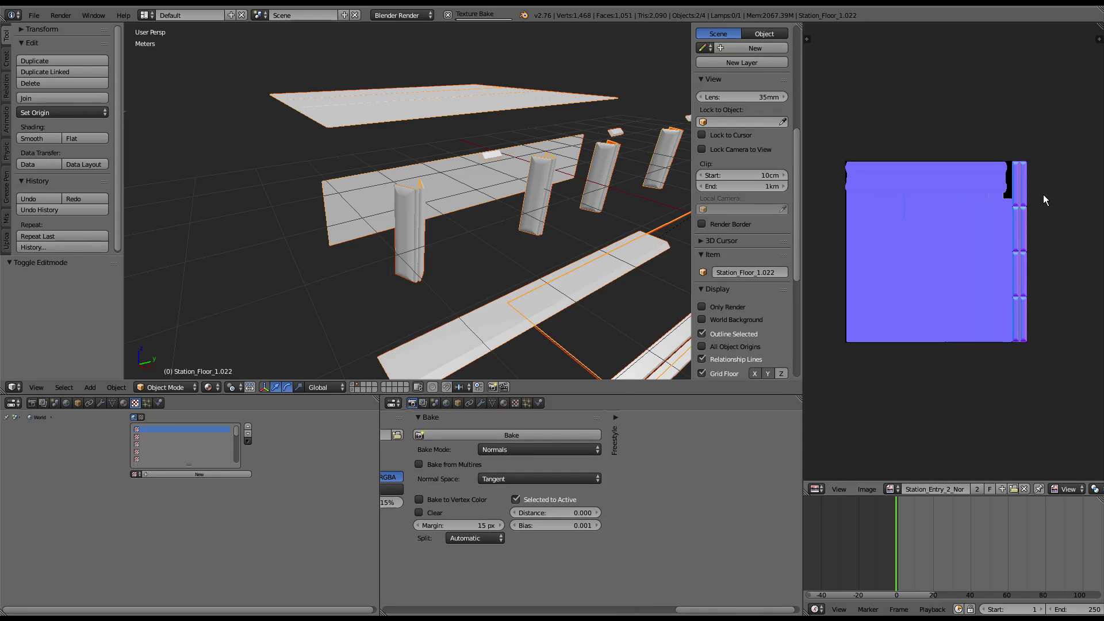
Step: Orbit close to inspect the new strips on the slab's normal map
mouse_move(402, 201)
middle_down()
mouse_move(489, 148)
mouse_move(506, 161)
mouse_move(486, 144)
mouse_move(306, 153)
mouse_move(384, 150)
mouse_move(518, 180)
mouse_move(499, 150)
mouse_move(418, 116)
mouse_move(422, 150)
mouse_move(603, 143)
mouse_move(577, 134)
mouse_move(464, 142)
mouse_move(427, 139)
mouse_move(578, 148)
mouse_move(389, 127)
mouse_move(530, 133)
mouse_move(529, 171)
mouse_move(460, 183)
middle_up()
scroll(423, 139, up, 3)
scroll(422, 150, down, 3)
scroll(460, 183, down, 3)
Step: Enter Edit Mode on the pillar, cancelling an accidental inset
right_click(413, 210)
key(Tab)
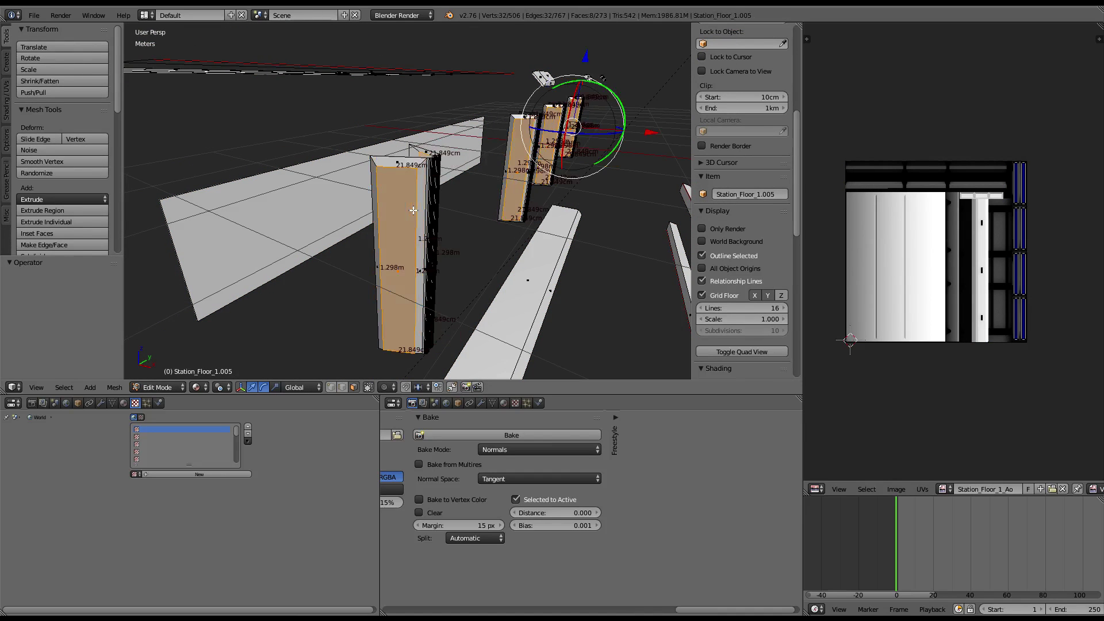
key(i)
key(Escape)
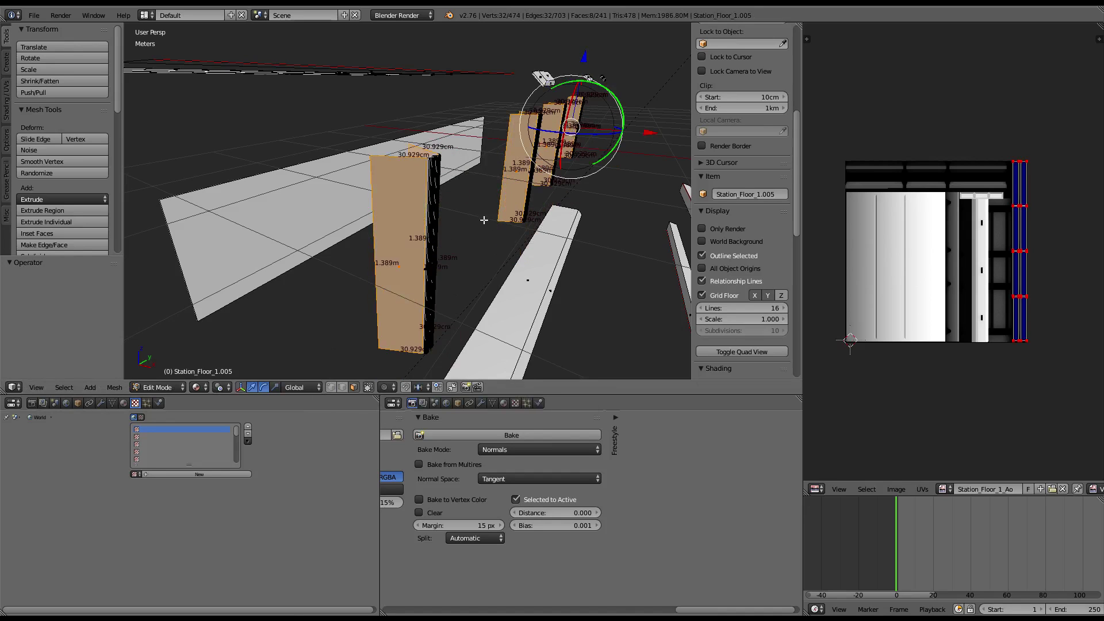
Step: Select the vertices of the left, right, slanted and one more pillar
right_click(379, 346)
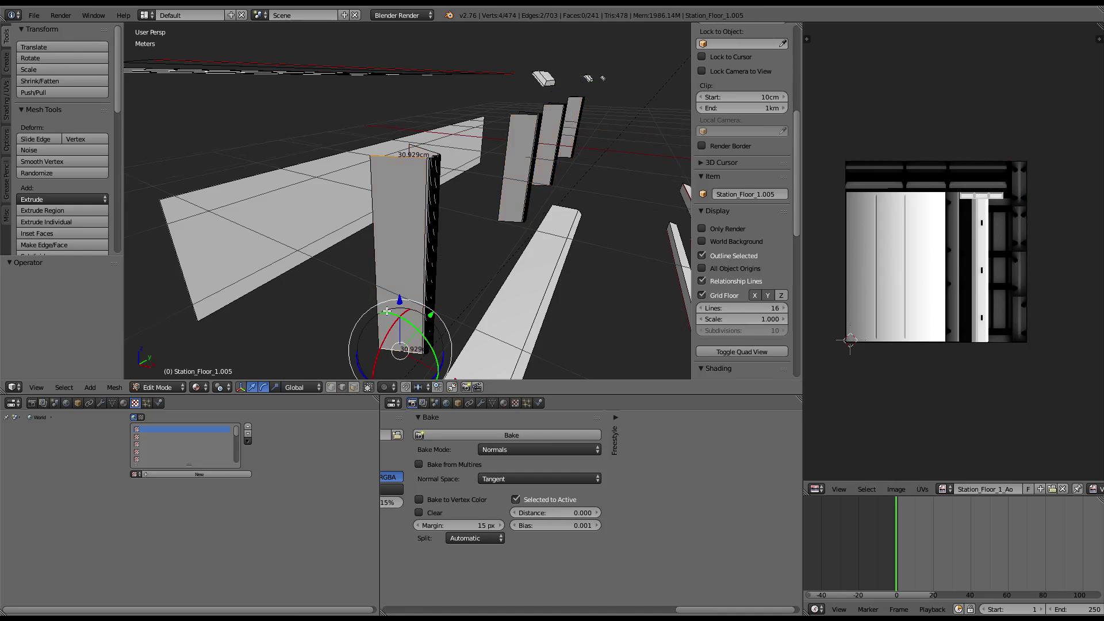
mouse_move(385, 345)
middle_down()
mouse_move(258, 297)
mouse_move(536, 213)
mouse_move(466, 287)
middle_up()
right_click(257, 298)
shift+right_click(535, 213)
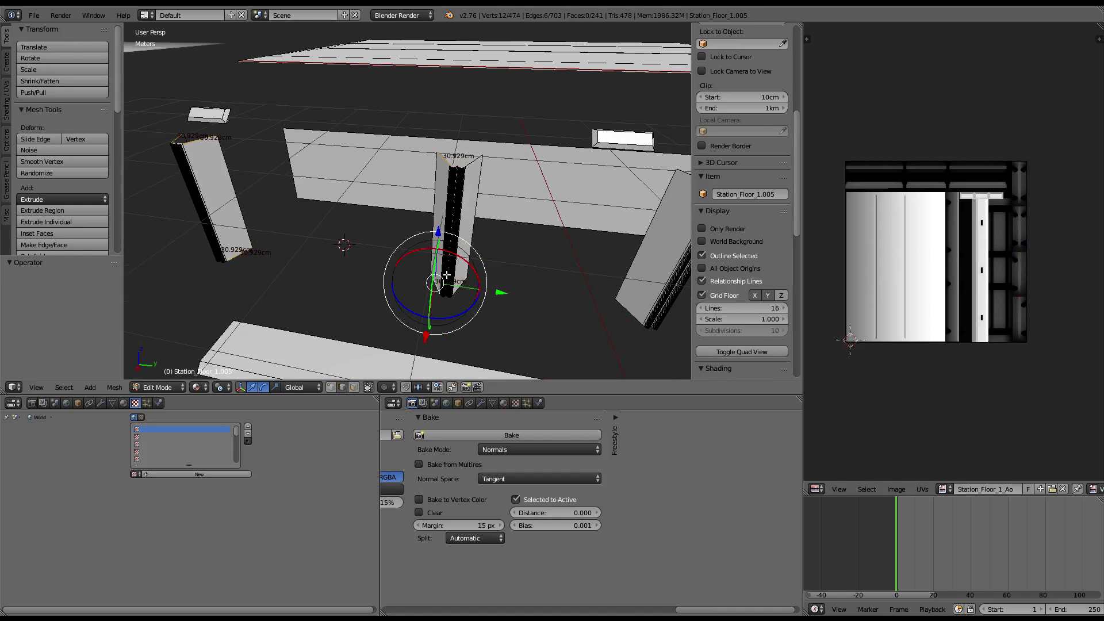
shift+right_click(630, 294)
mouse_move(630, 295)
middle_down()
mouse_move(457, 304)
mouse_move(427, 219)
mouse_move(421, 231)
middle_up()
shift+right_click(570, 294)
scroll(421, 231, up, 2)
scroll(422, 231, up, 2)
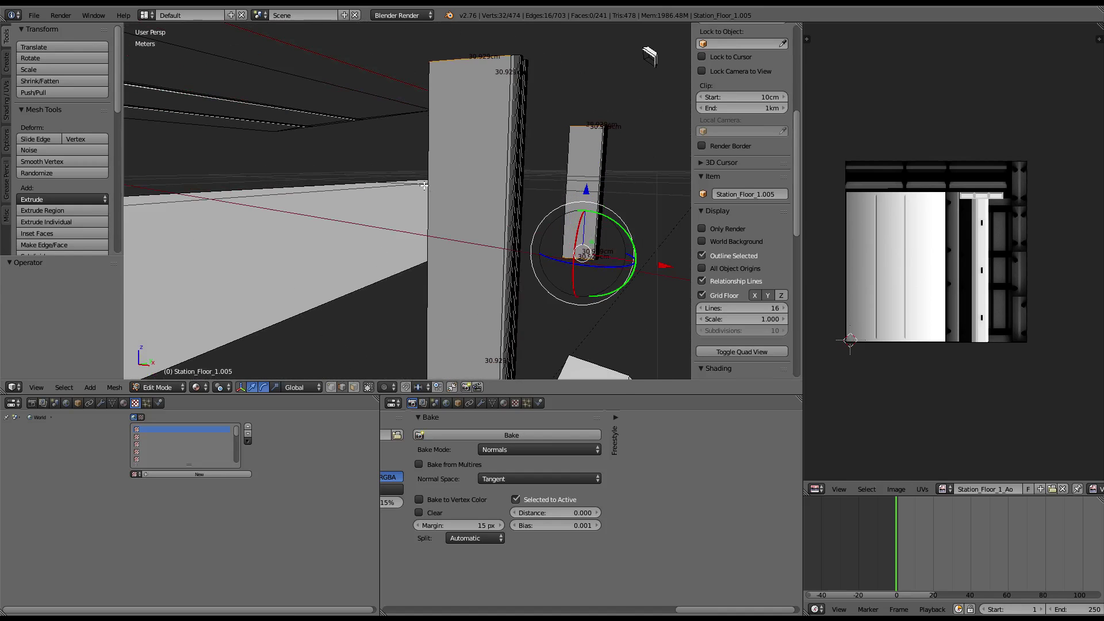
scroll(421, 232, up, 2)
Step: Subdivide the selected pillar faces with 4 cuts
key(w)
click(409, 38)
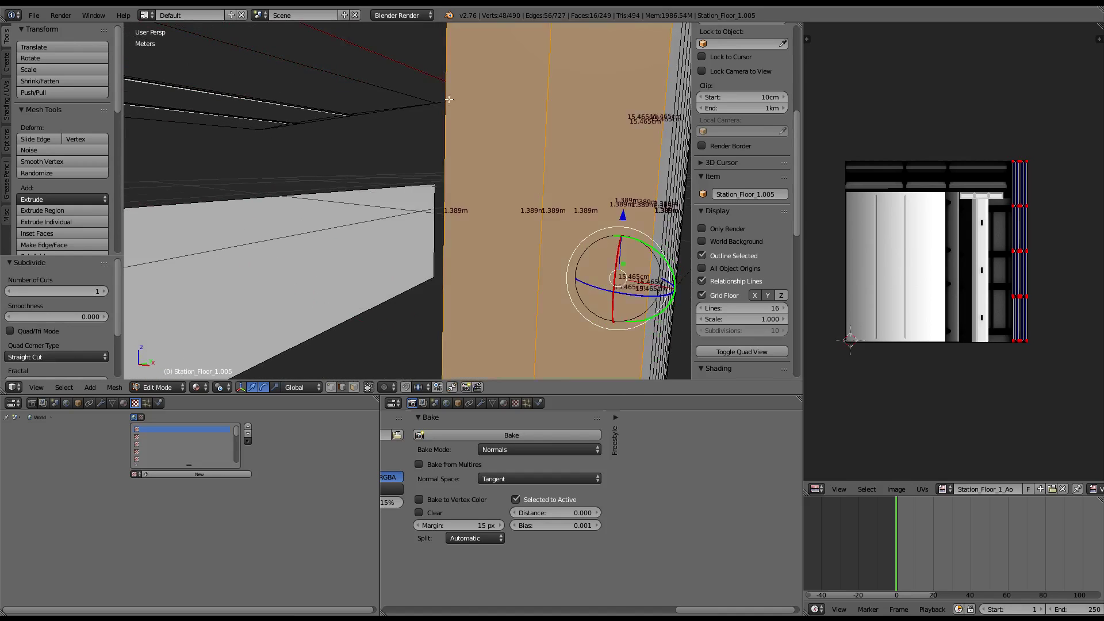
middle_drag(409, 37, 476, 149)
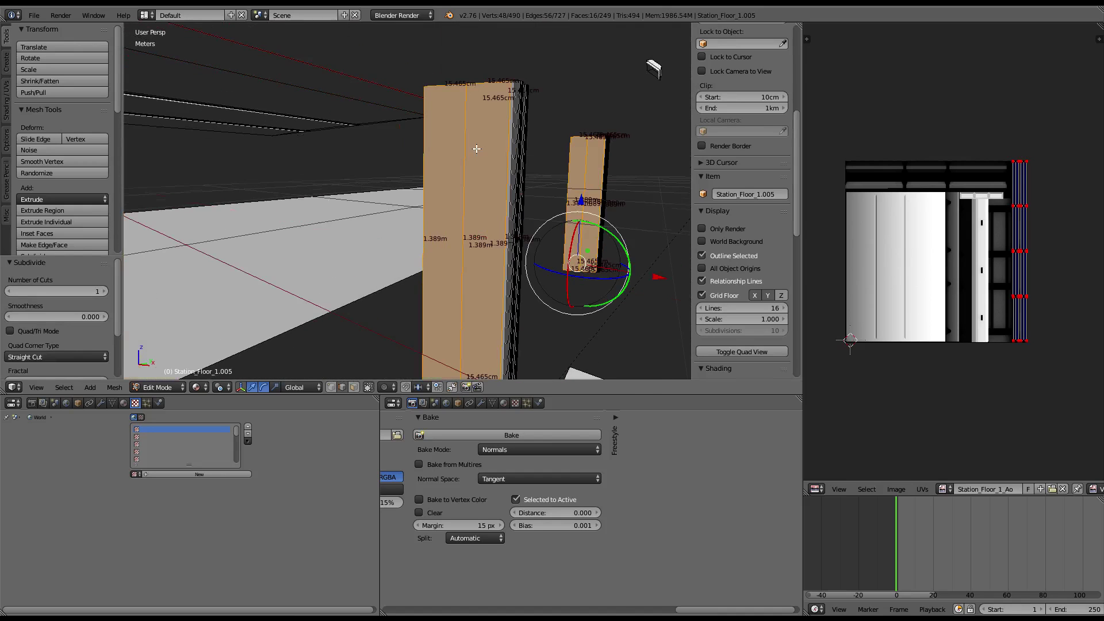
click(106, 286)
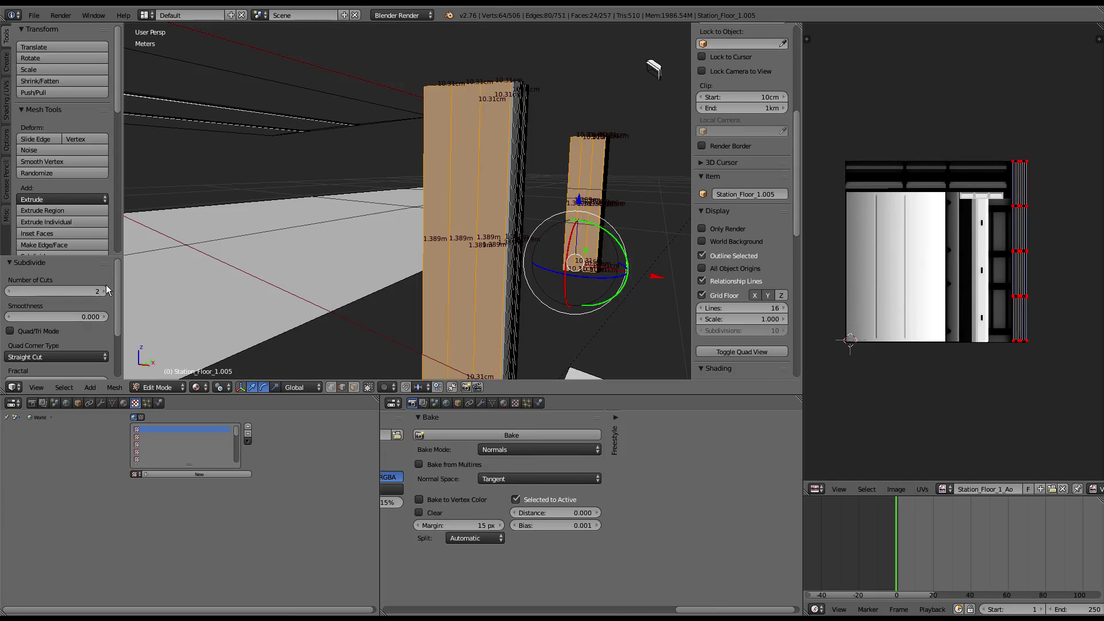
click(106, 285)
click(106, 285)
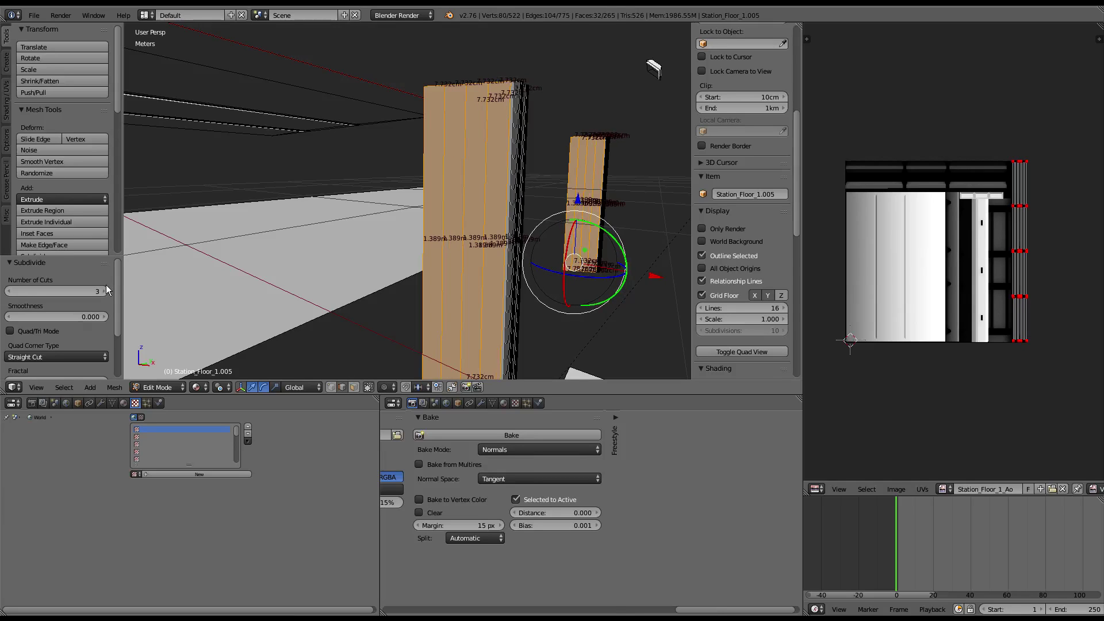
Step: Select vertical edges on the pillar and the wall
right_click(442, 122)
shift+right_click(489, 118)
mouse_move(489, 118)
middle_down()
mouse_move(370, 119)
mouse_move(300, 252)
middle_up()
shift+right_click(305, 244)
shift+right_click(330, 225)
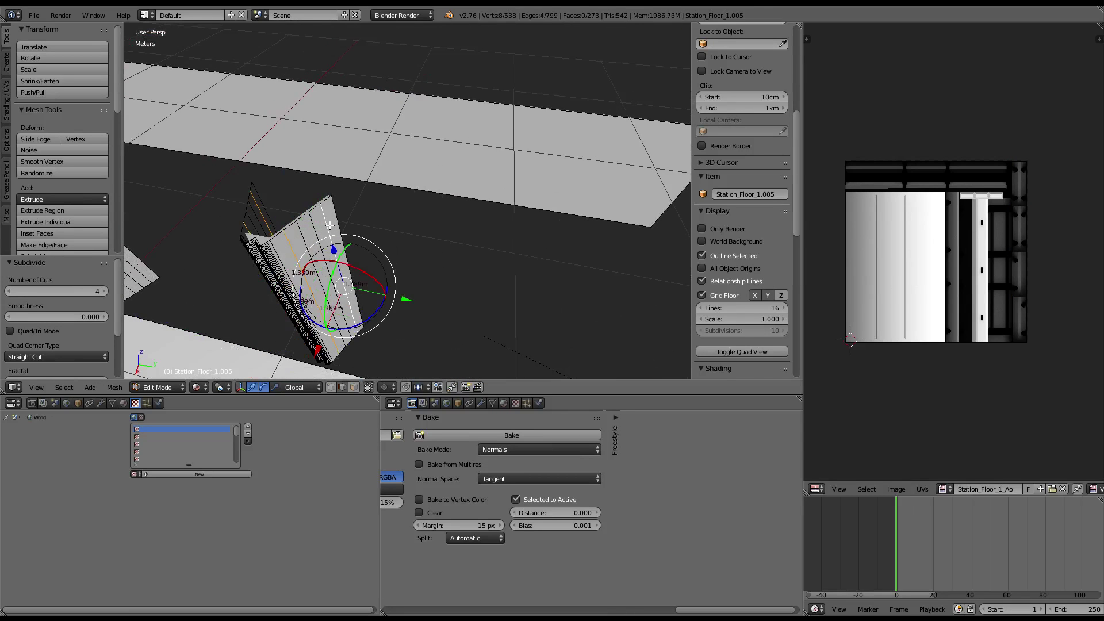
middle_drag(512, 201, 551, 168)
shift+right_click(544, 124)
Step: Add further wall and pillar edges to the edge selection
mouse_move(611, 125)
middle_down()
mouse_move(525, 123)
mouse_move(406, 157)
mouse_move(522, 151)
mouse_move(550, 195)
mouse_move(429, 175)
middle_up()
shift+right_click(406, 157)
shift+right_click(359, 168)
shift+right_click(402, 152)
shift+right_click(371, 150)
mouse_move(371, 150)
middle_down()
mouse_move(537, 125)
mouse_move(424, 160)
mouse_move(290, 176)
mouse_move(445, 141)
mouse_move(519, 174)
mouse_move(517, 192)
mouse_move(547, 180)
mouse_move(532, 185)
middle_up()
shift+right_click(442, 127)
shift+right_click(290, 177)
Step: Shrink the faces inward by -0.079 and bevel the edges at 0.022, 20 segments
key(alt+s)
click(541, 223)
key(ctrl+e)
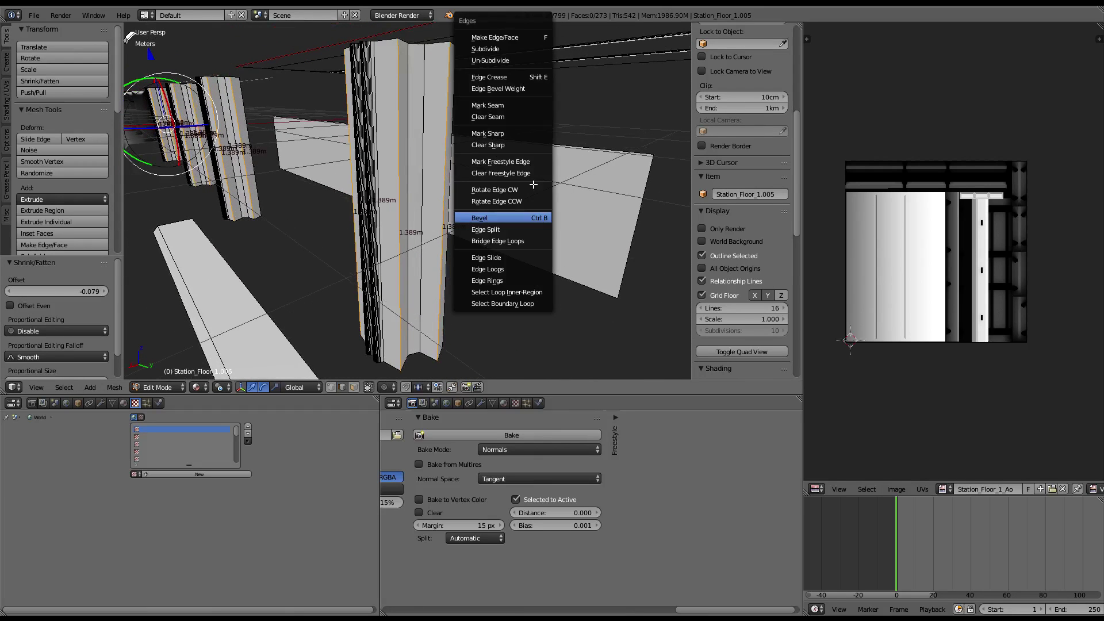
click(524, 217)
Step: Confirm the bevel, then add the pillar to the selection in Object Mode and bake normals
click(541, 217)
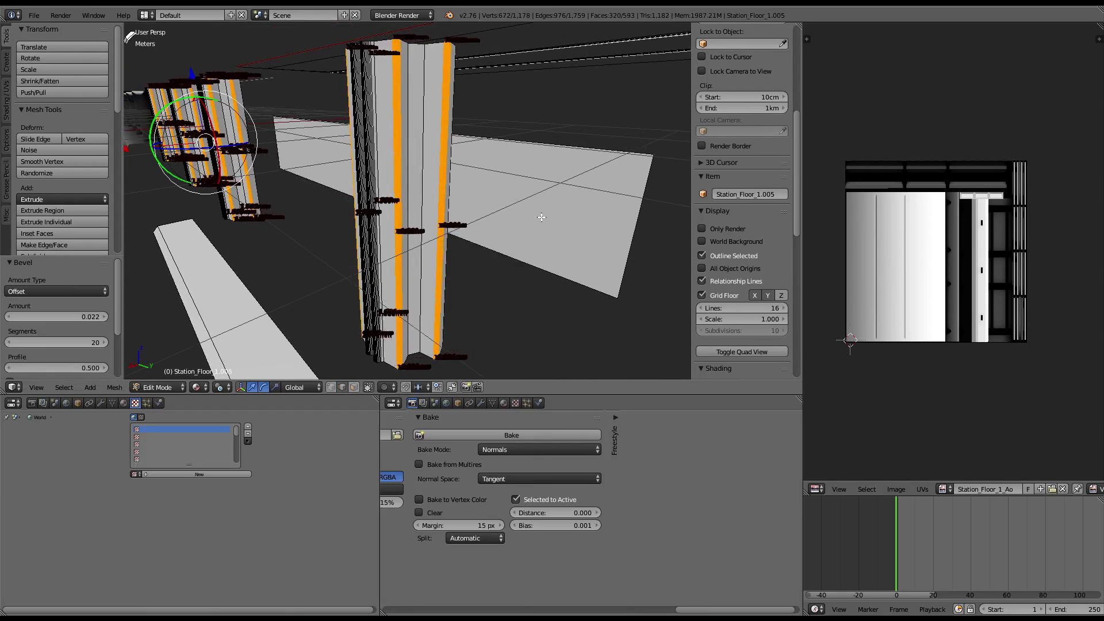
key(Tab)
mouse_move(540, 217)
middle_down()
mouse_move(503, 187)
mouse_move(491, 130)
mouse_move(599, 185)
mouse_move(518, 187)
mouse_move(553, 215)
middle_up()
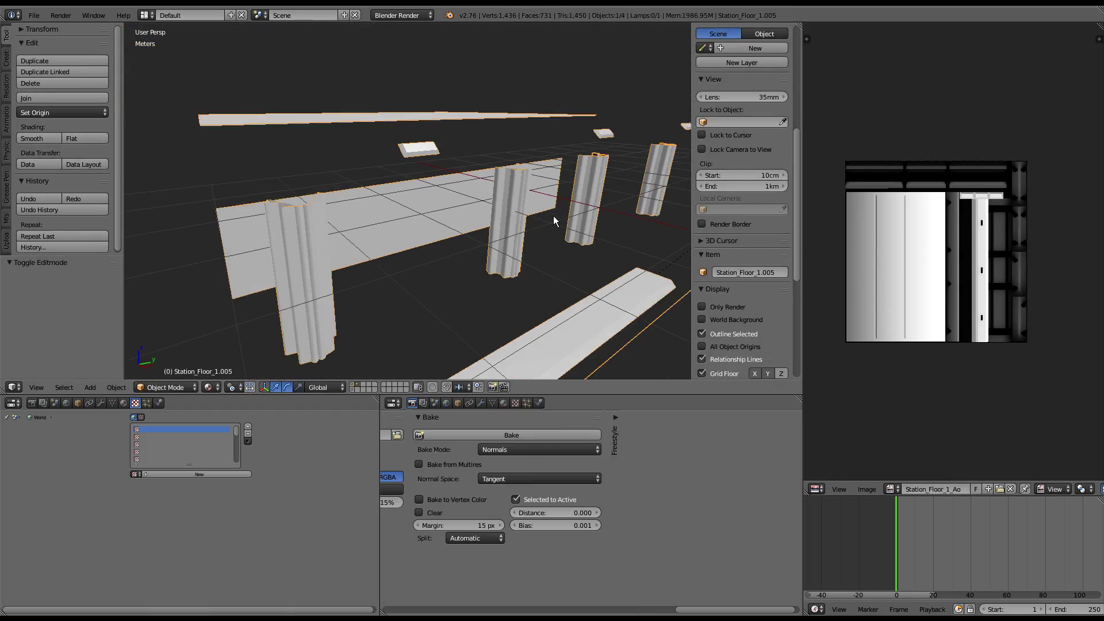
shift+right_click(302, 256)
click(535, 435)
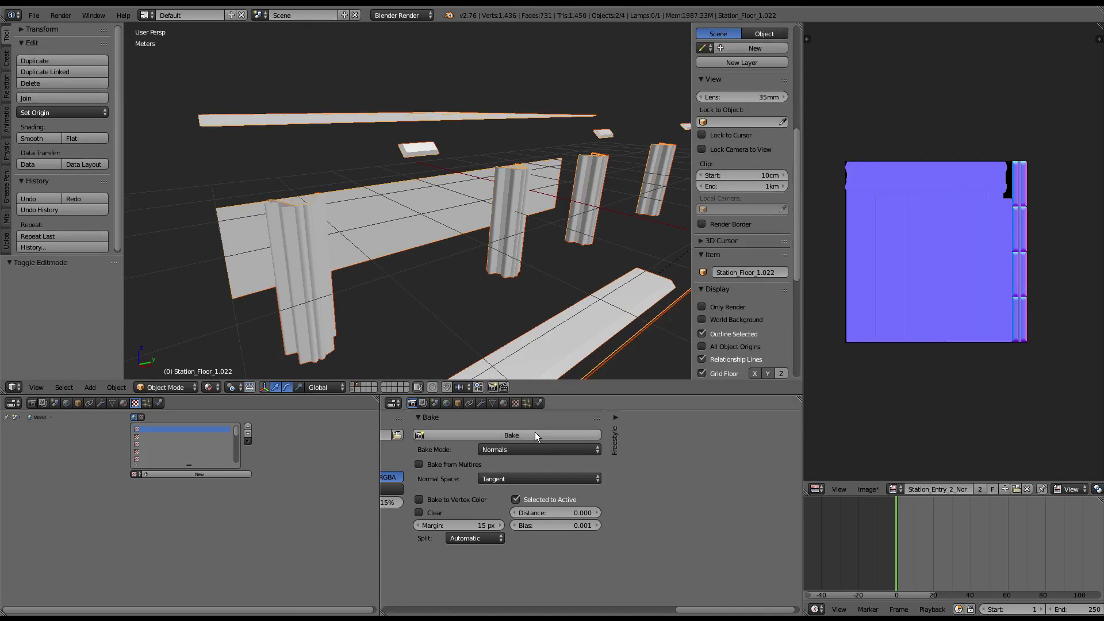
Step: Orbit in close to inspect the blue-purple normal map on the floor slab
scroll(907, 226, up, 6)
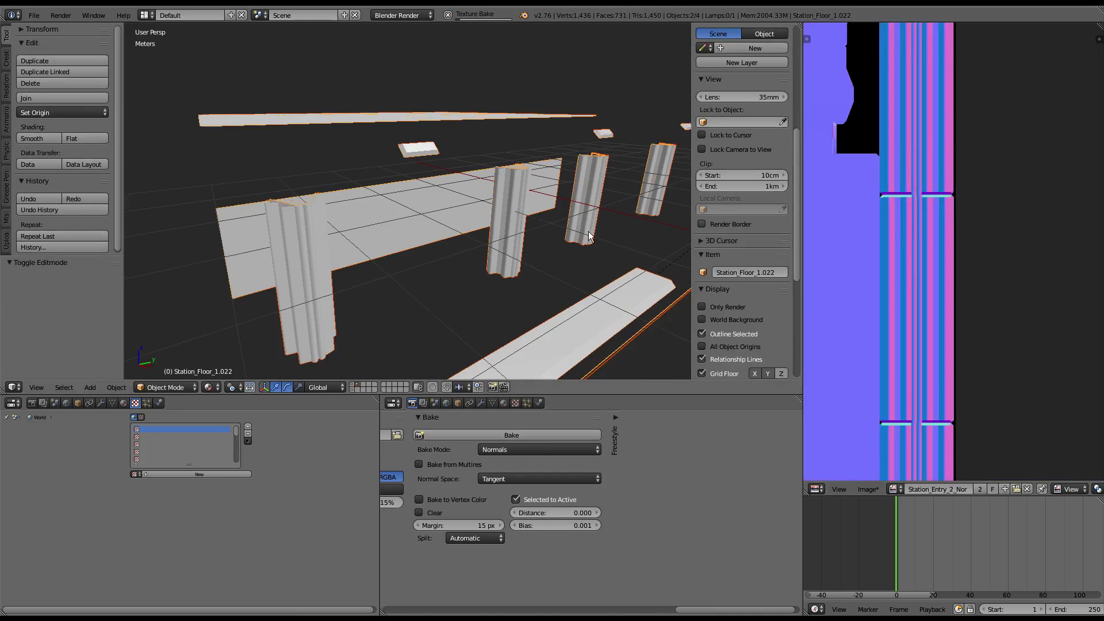
mouse_move(433, 235)
middle_down()
mouse_move(503, 224)
mouse_move(503, 251)
mouse_move(493, 184)
mouse_move(520, 178)
mouse_move(367, 165)
mouse_move(433, 198)
middle_up()
scroll(520, 178, down, 5)
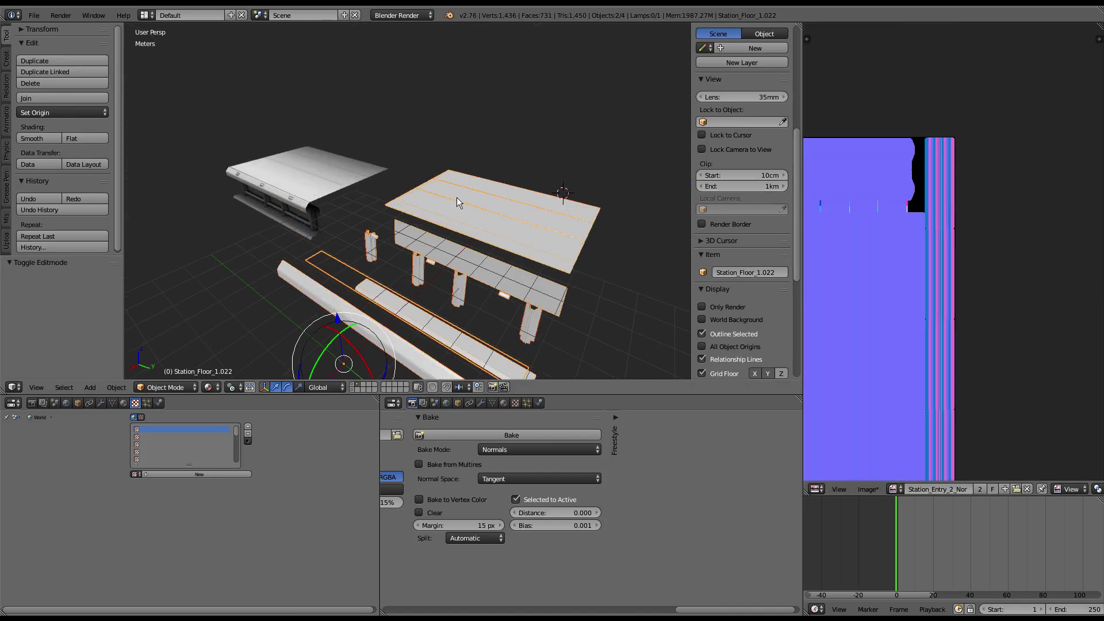
mouse_move(459, 202)
middle_down()
mouse_move(553, 194)
mouse_move(480, 219)
mouse_move(352, 208)
mouse_move(404, 189)
mouse_move(433, 200)
mouse_move(387, 236)
mouse_move(328, 151)
mouse_move(205, 134)
mouse_move(191, 186)
middle_up()
Step: Subdivide the top wall edge of Station_Floor_1.005 with 2 cuts
right_click(433, 200)
key(Tab)
scroll(432, 200, up, 3)
right_click(355, 167)
key(w)
click(402, 183)
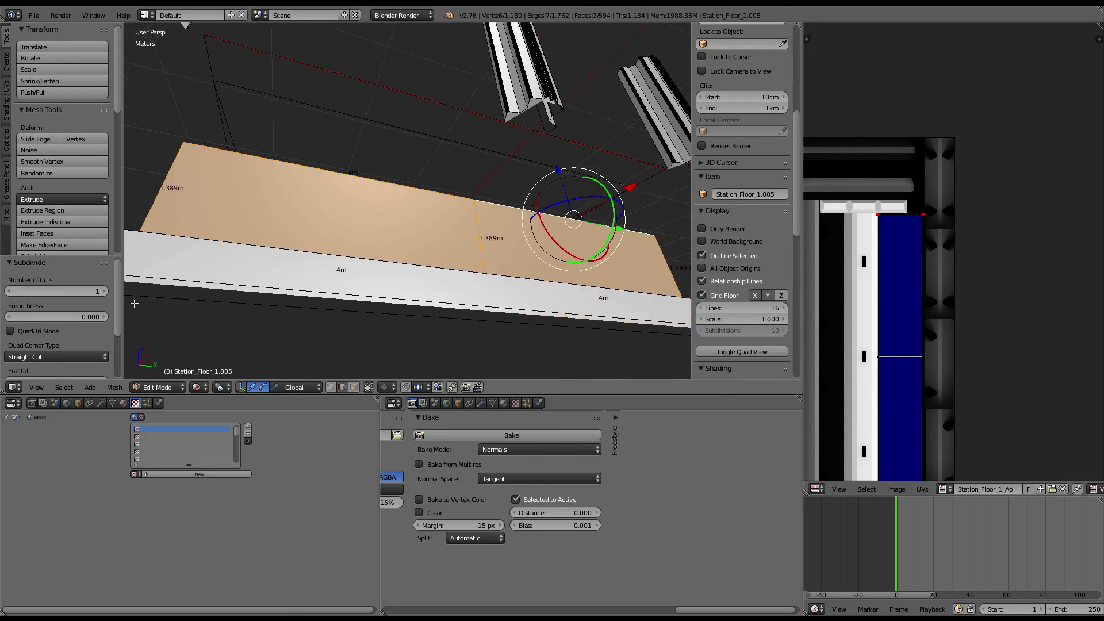
click(100, 292)
Step: Stretch the wall strip along Y by 2.879
right_click(468, 184)
middle_drag(468, 184, 345, 195)
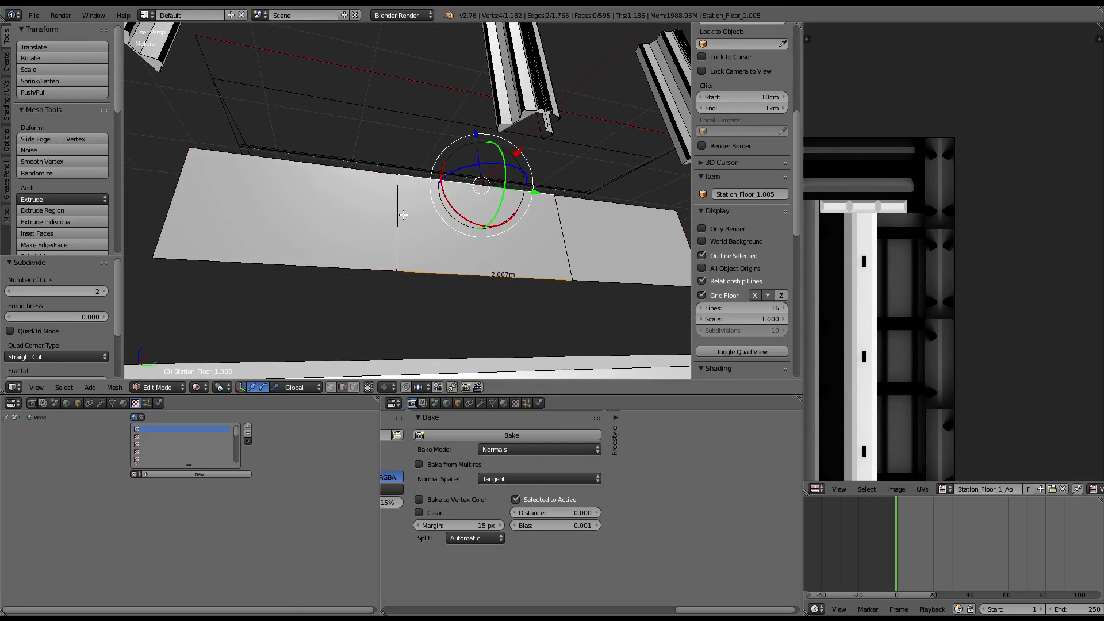
key(s)
key(y)
click(241, 205)
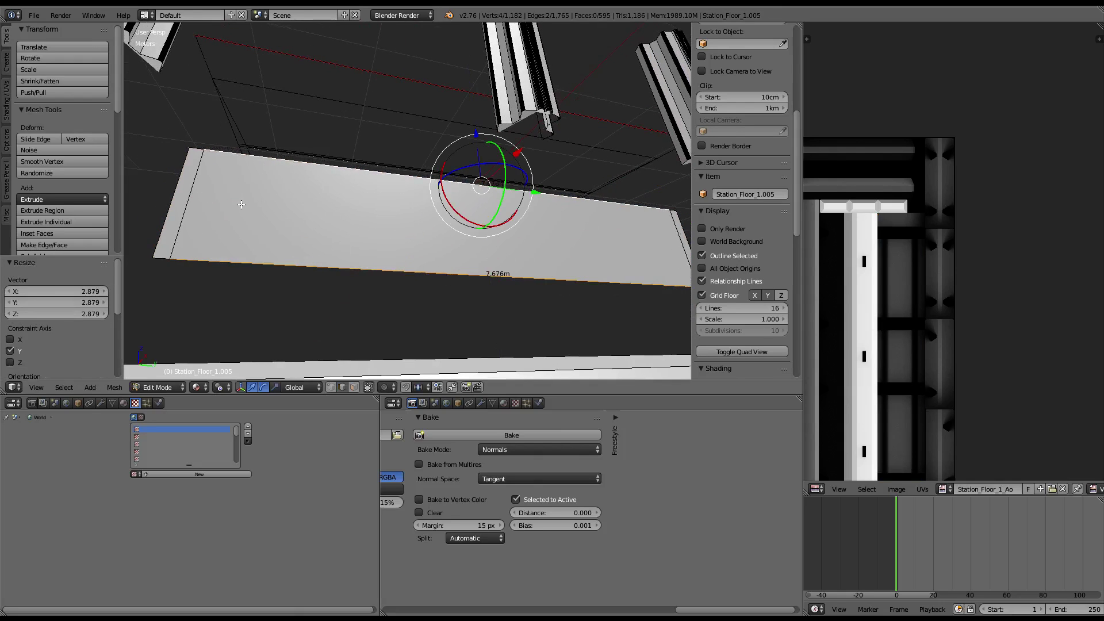
Step: Select the strip's corner edges and subdivide the face
right_click(188, 150)
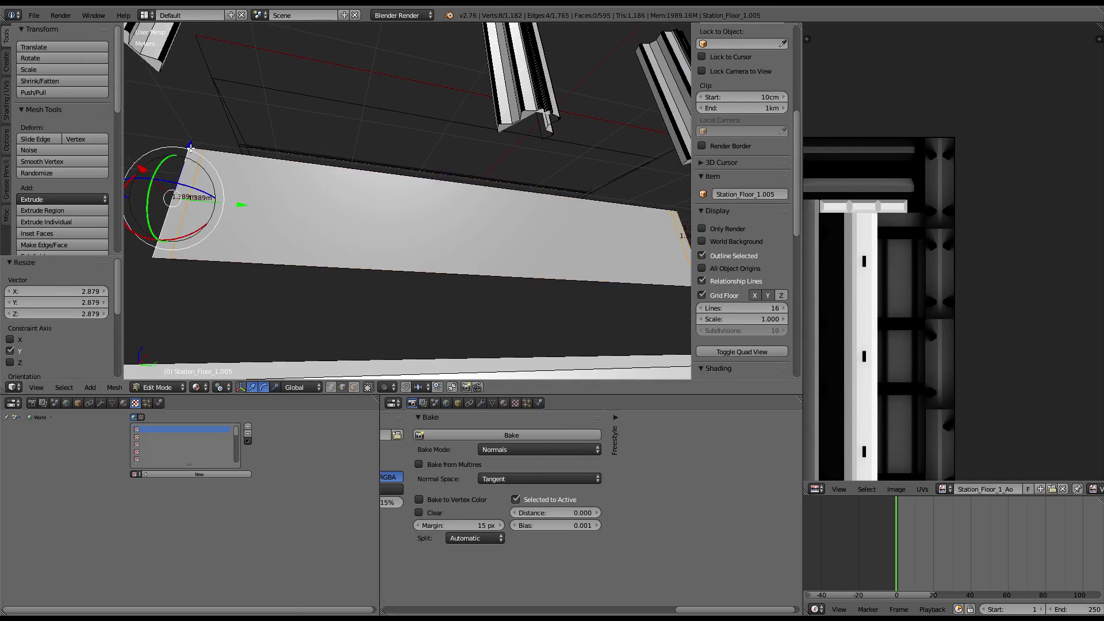
shift+right_click(676, 208)
middle_drag(676, 208, 430, 180)
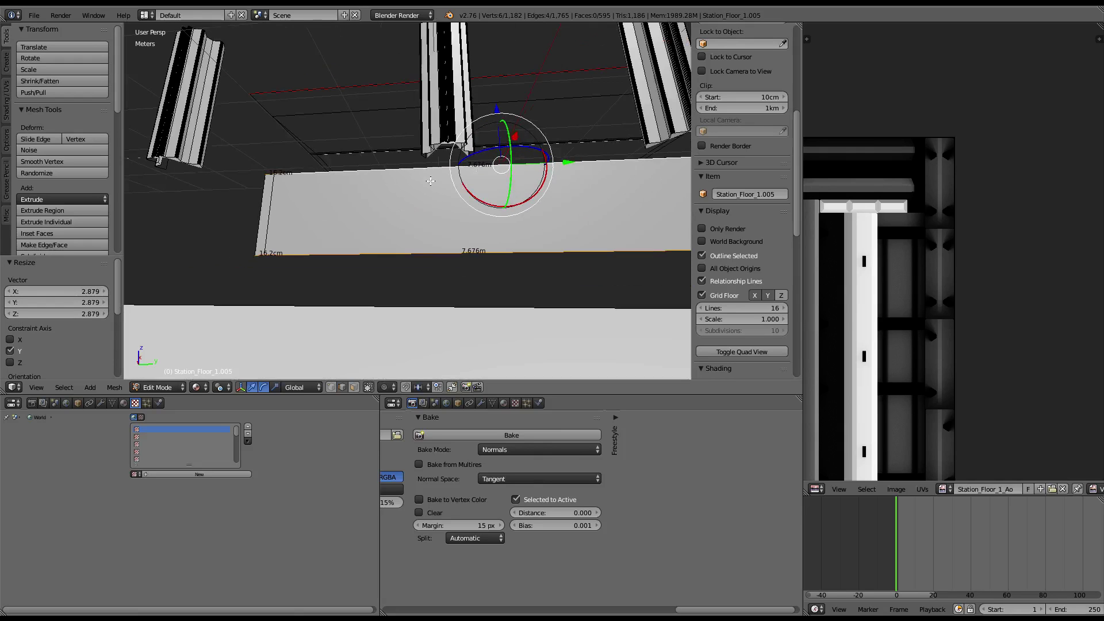
shift+right_click(267, 239)
mouse_move(518, 188)
middle_down()
mouse_move(417, 172)
mouse_move(453, 184)
mouse_move(438, 241)
middle_up()
shift+right_click(423, 276)
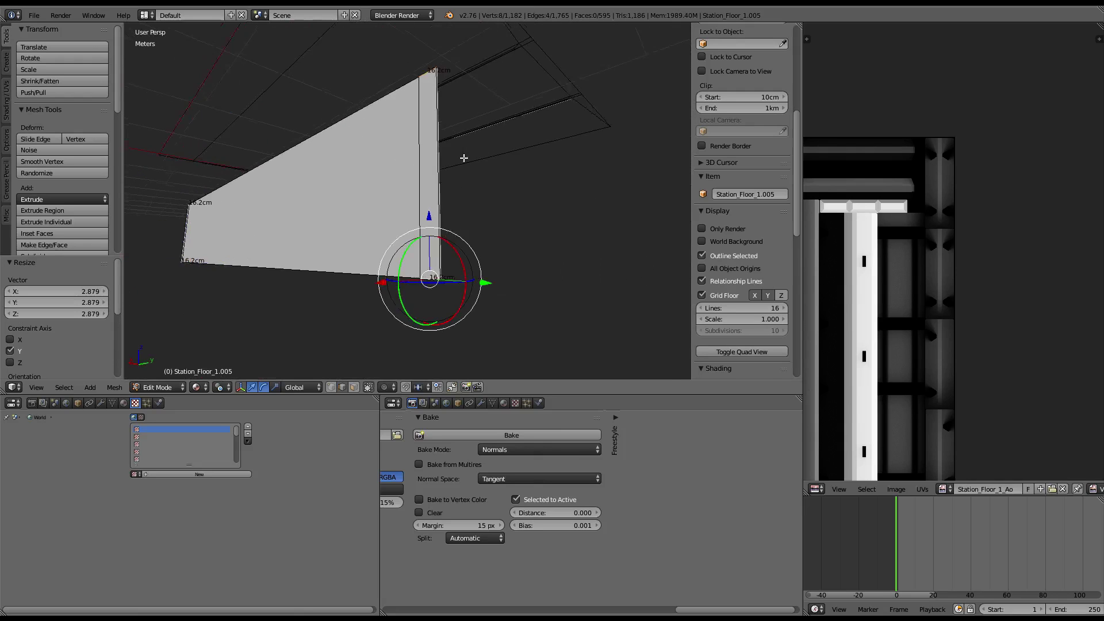
mouse_move(460, 155)
middle_down()
mouse_move(194, 180)
mouse_move(483, 152)
mouse_move(517, 174)
mouse_move(544, 136)
middle_up()
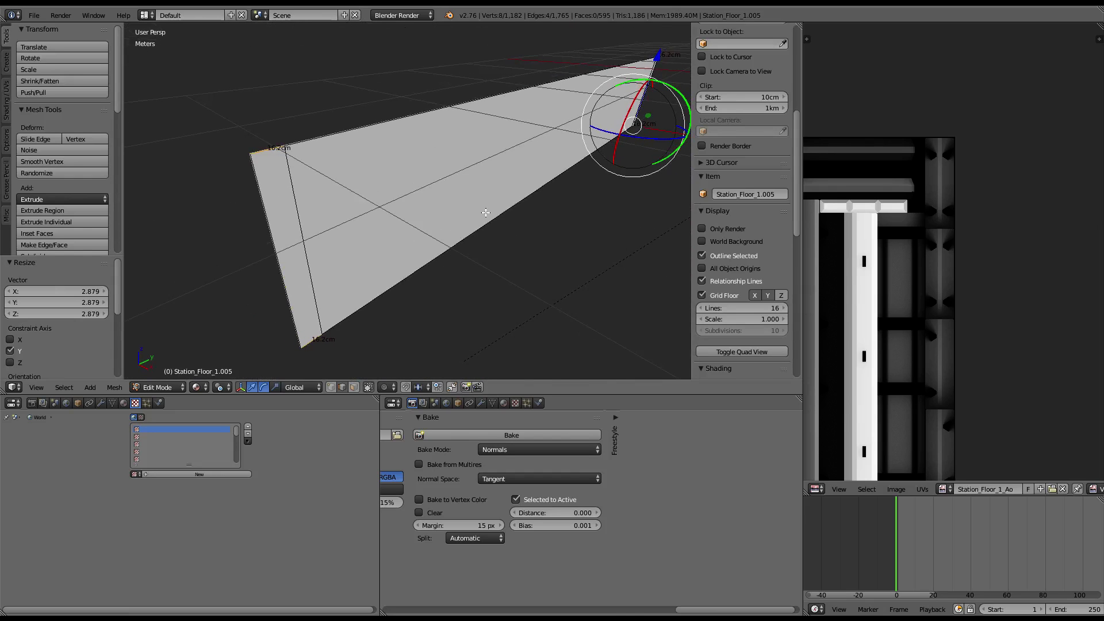
key(w)
click(543, 136)
Step: Shrink the strip inward and try a 20-segment bevel on one edge
right_click(267, 194)
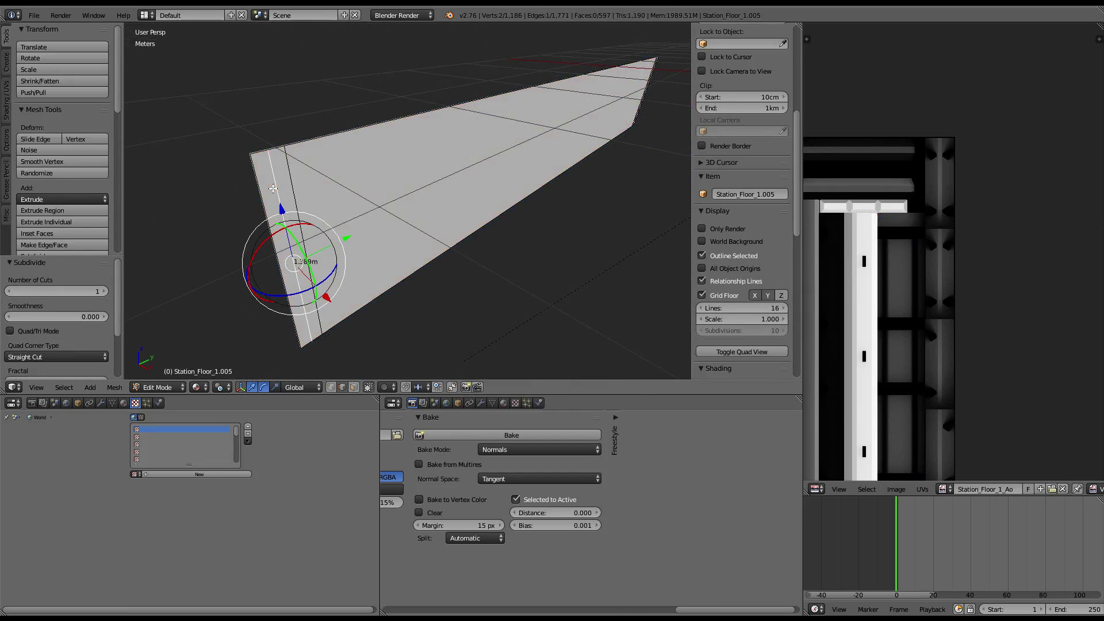
mouse_move(267, 194)
middle_down()
mouse_move(390, 125)
mouse_move(457, 246)
middle_up()
key(alt+s)
click(457, 250)
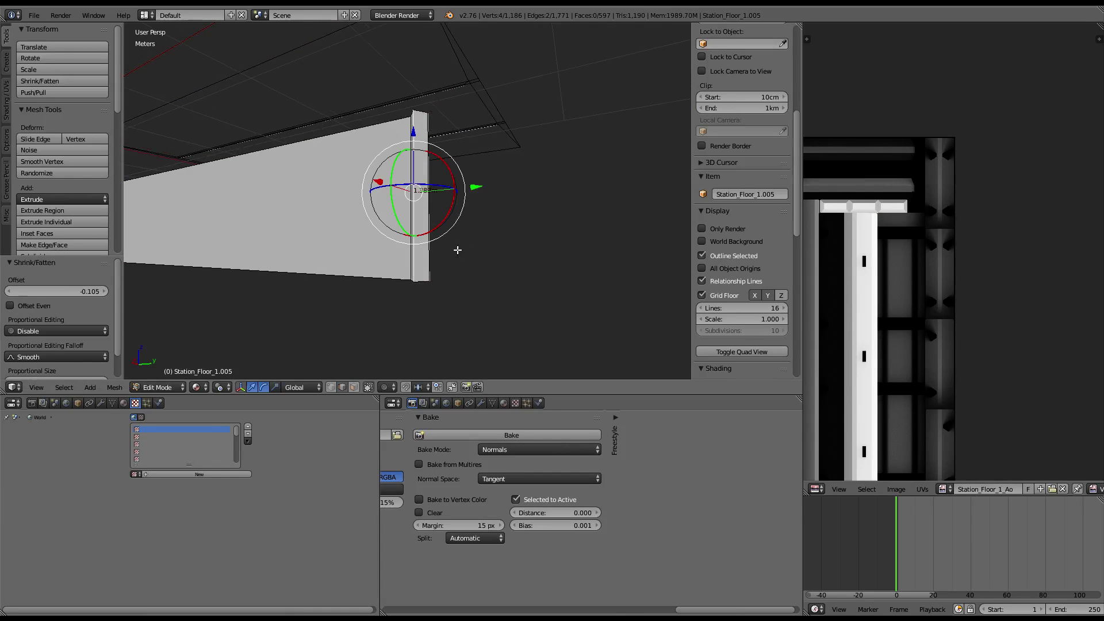
mouse_move(501, 213)
middle_down()
mouse_move(518, 226)
mouse_move(485, 227)
mouse_move(514, 249)
middle_up()
key(w)
click(512, 219)
click(539, 226)
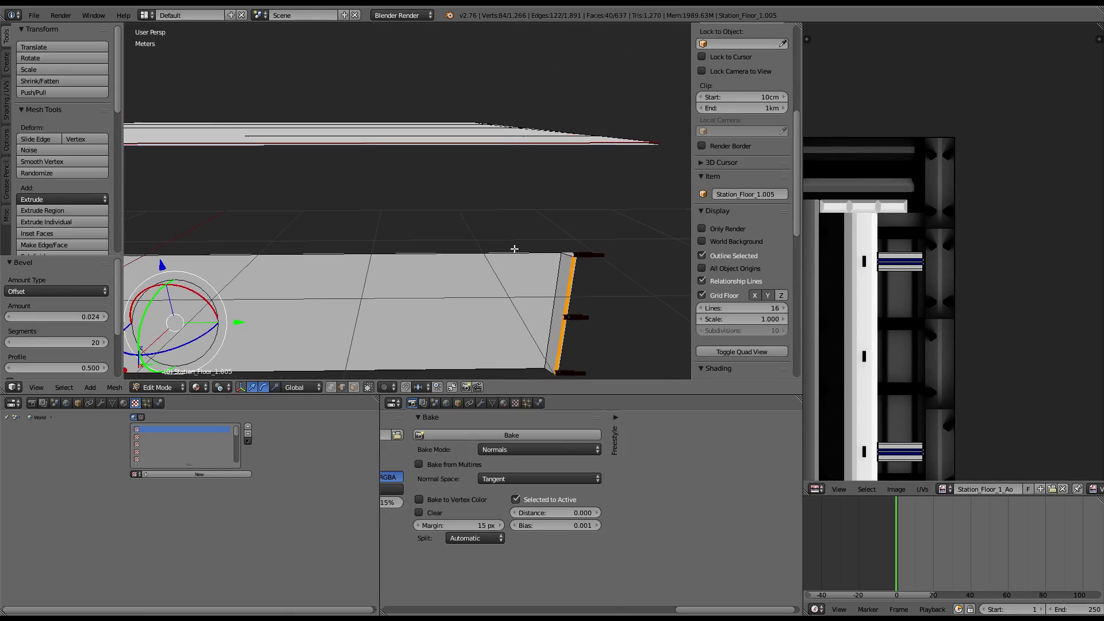
mouse_move(546, 290)
middle_down()
mouse_move(499, 258)
mouse_move(423, 245)
mouse_move(509, 230)
mouse_move(407, 205)
middle_up()
Step: Undo the trial bevel and select the face's left and right end edges
right_click(486, 263)
scroll(422, 244, up, 3)
shift+right_click(419, 242)
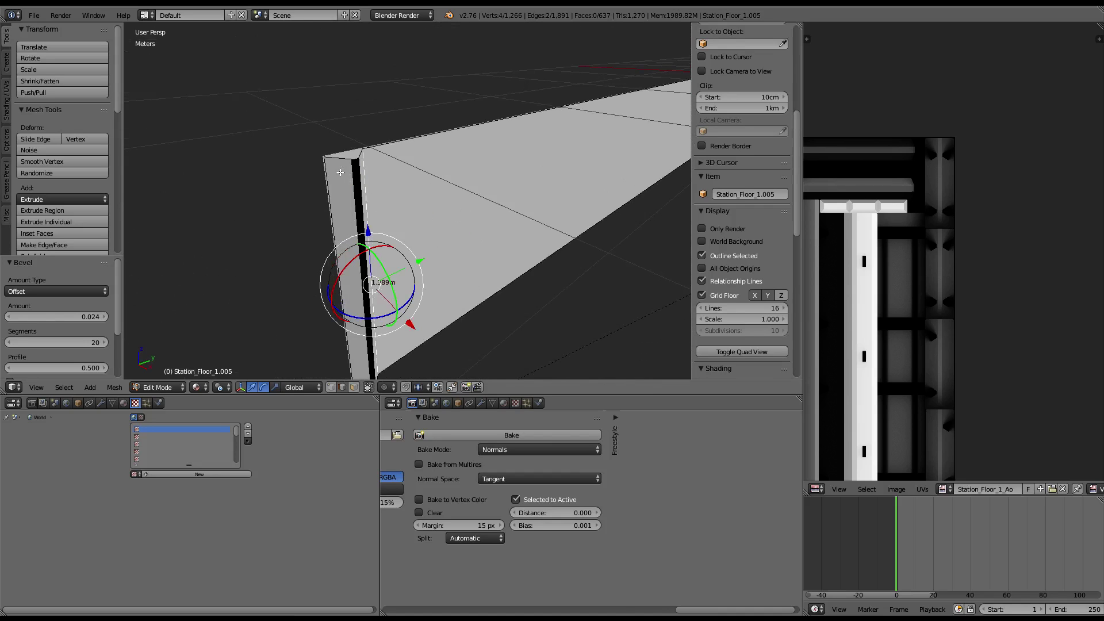
mouse_move(340, 165)
middle_down()
mouse_move(521, 169)
mouse_move(549, 180)
middle_up()
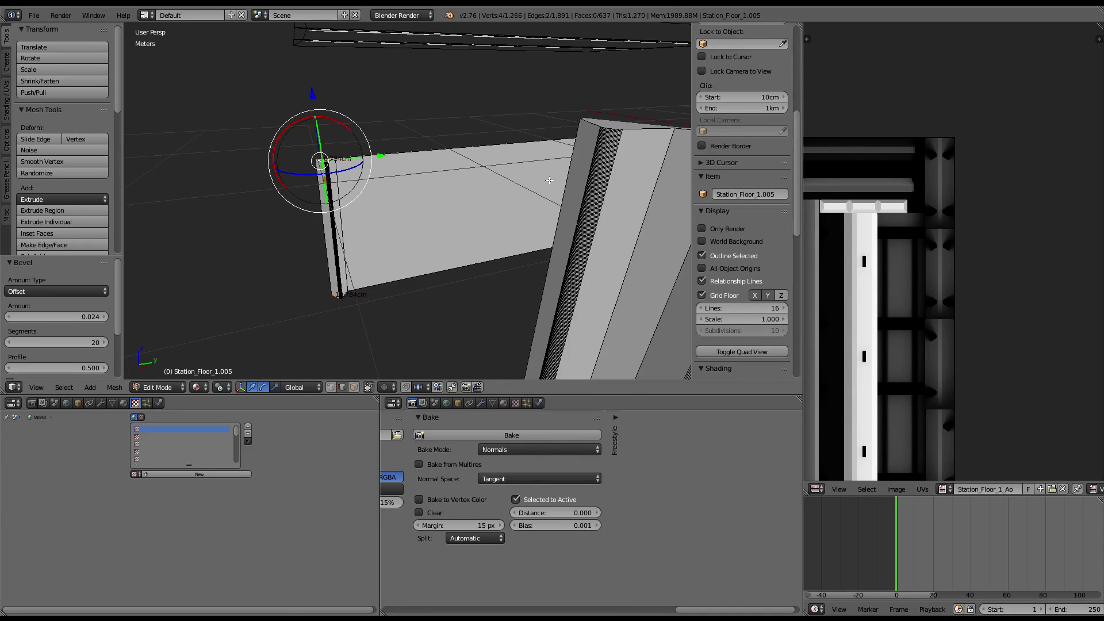
key(ctrl+z)
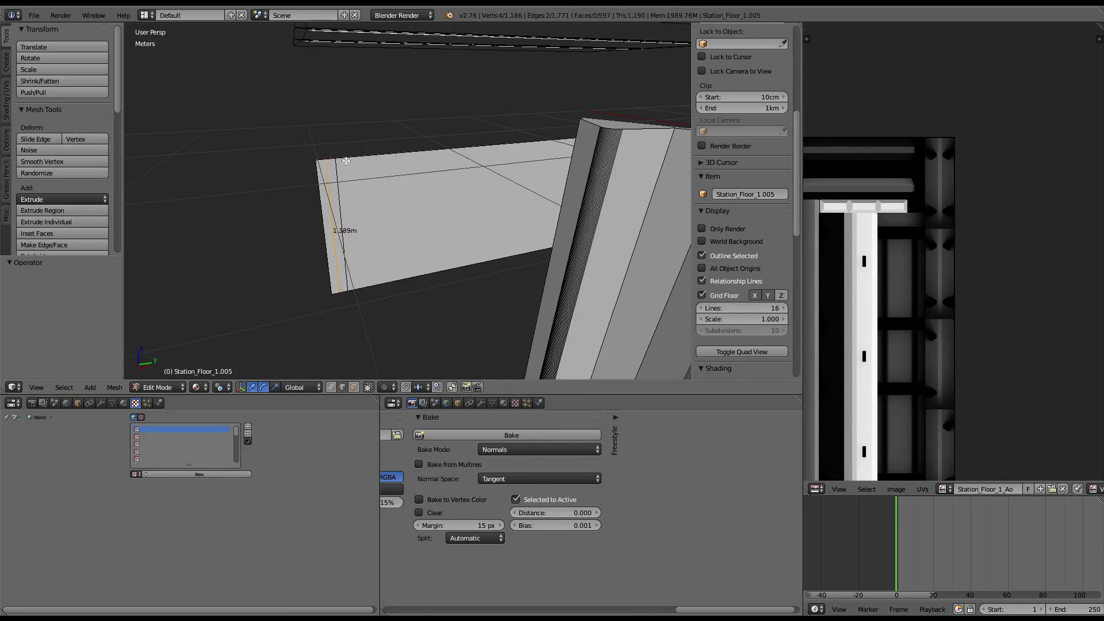
key(ctrl+z)
key(ctrl+z)
right_click(327, 163)
middle_drag(327, 163, 562, 178)
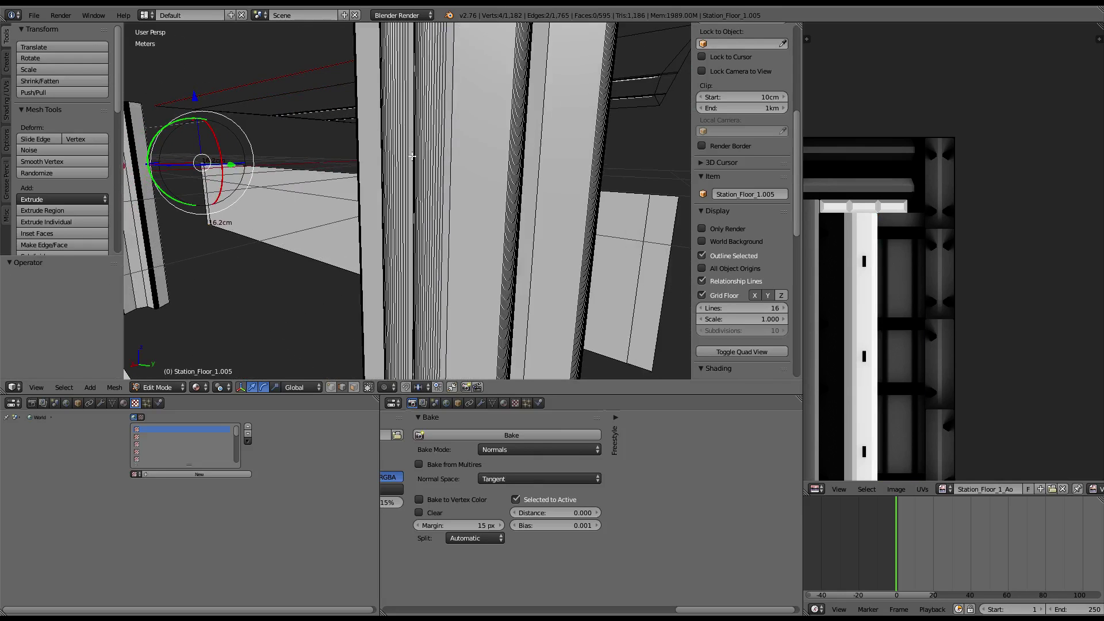
right_click(521, 170)
Step: Subdivide the selected wall-strip edges and select the newly created edges
key(w)
click(580, 115)
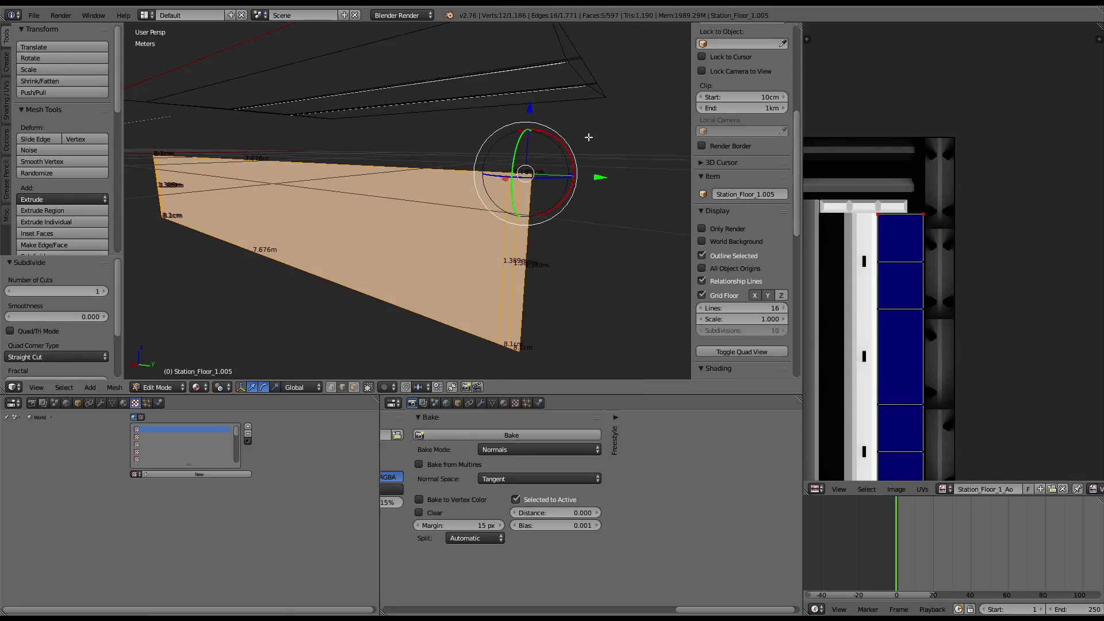
right_click(526, 202)
shift+click(543, 197)
middle_drag(543, 197, 351, 197)
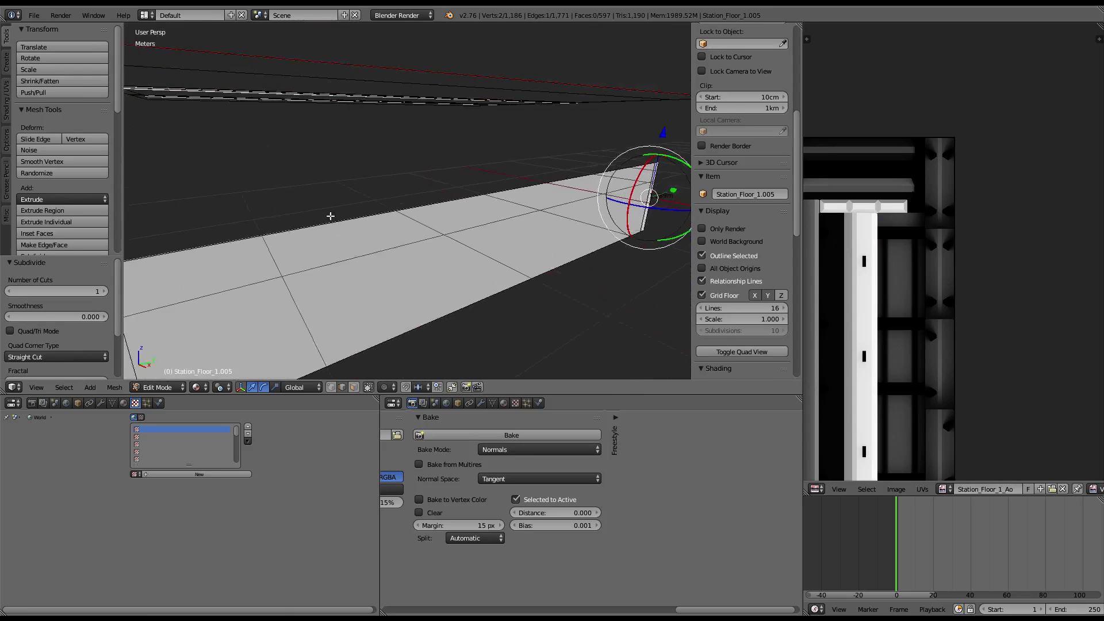
key(s)
key(x)
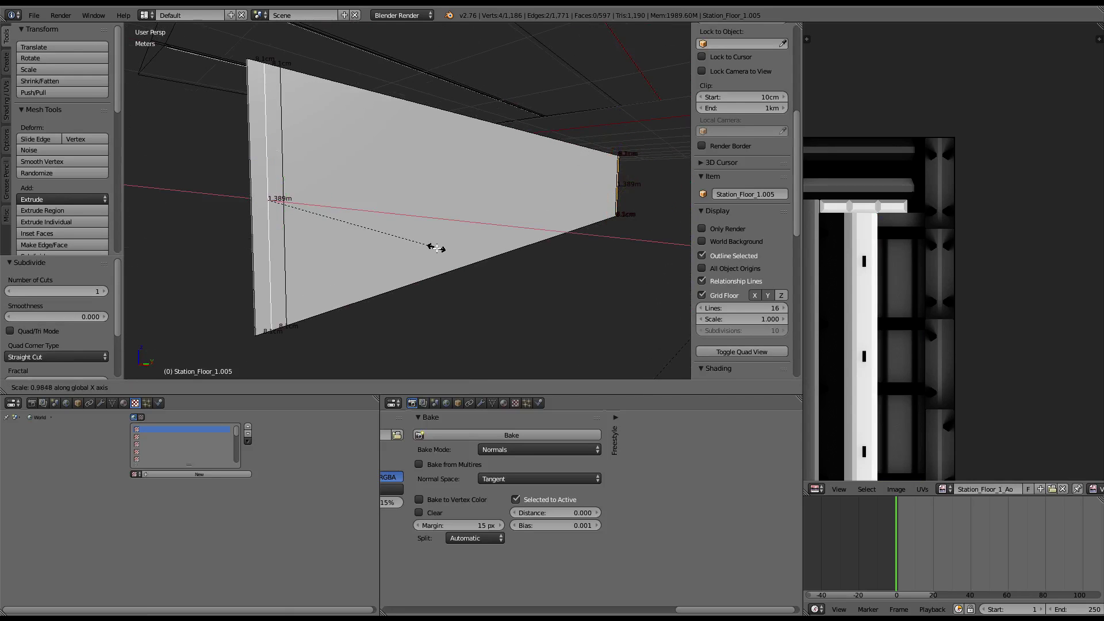
key(Escape)
Step: Set the pivot to Median Point and widen the end by 1.016 along Y
click(227, 387)
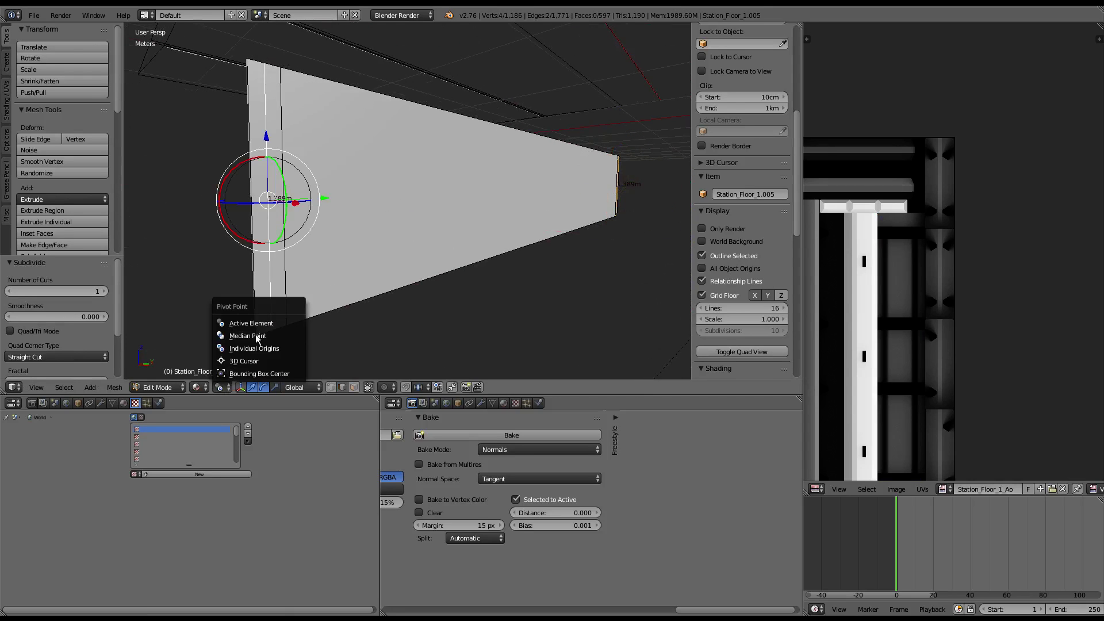
click(253, 319)
key(s)
key(x)
key(y)
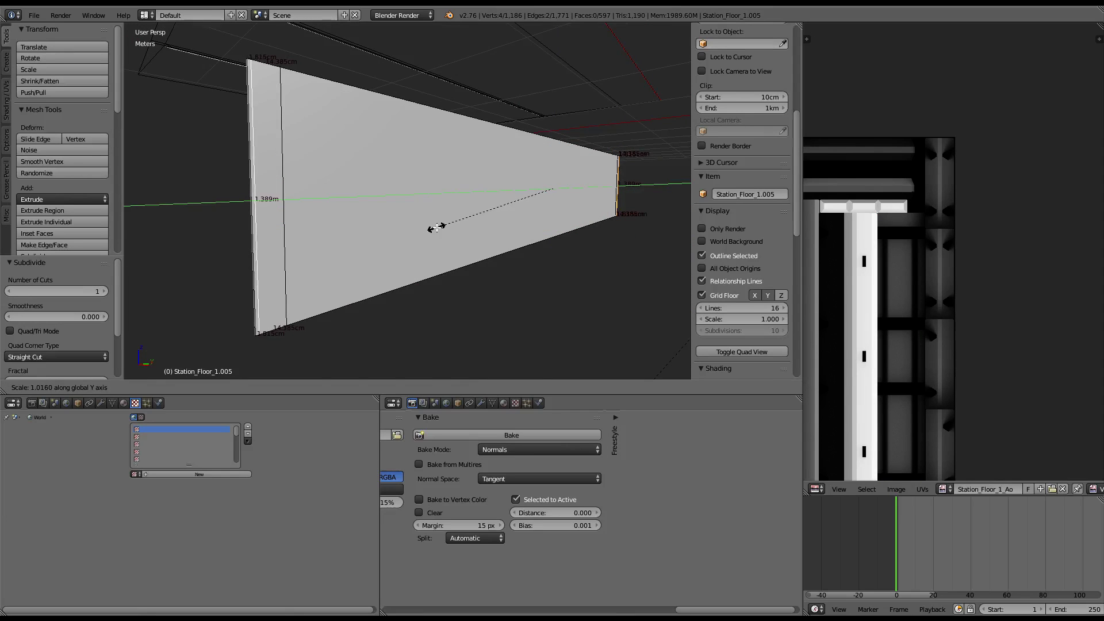
click(435, 228)
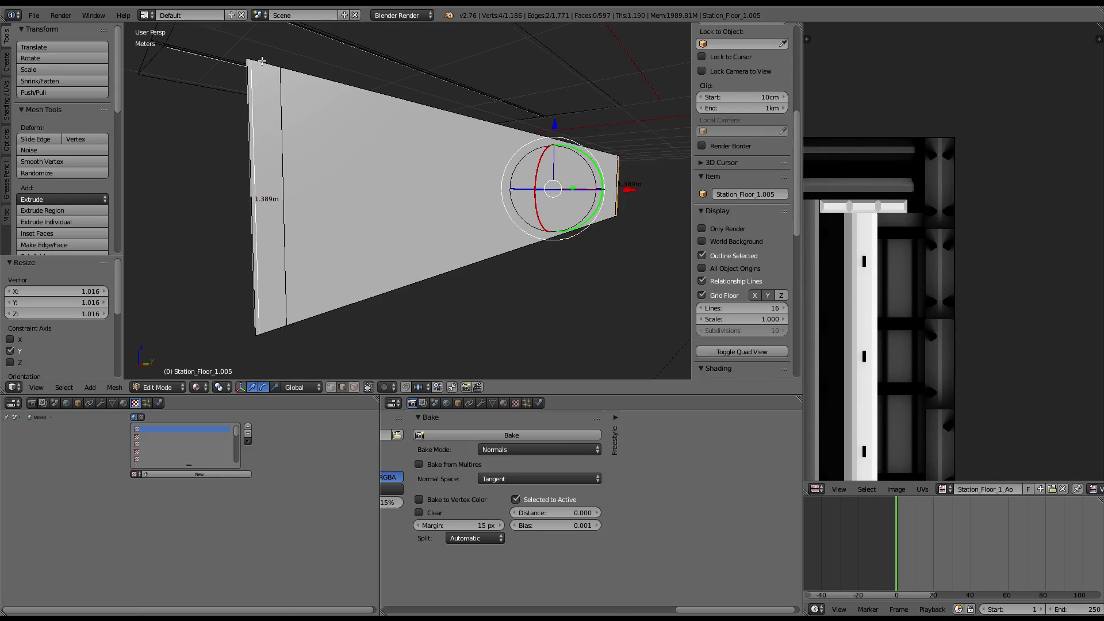
Step: Split the narrow left and right end faces off the mesh
key(a)
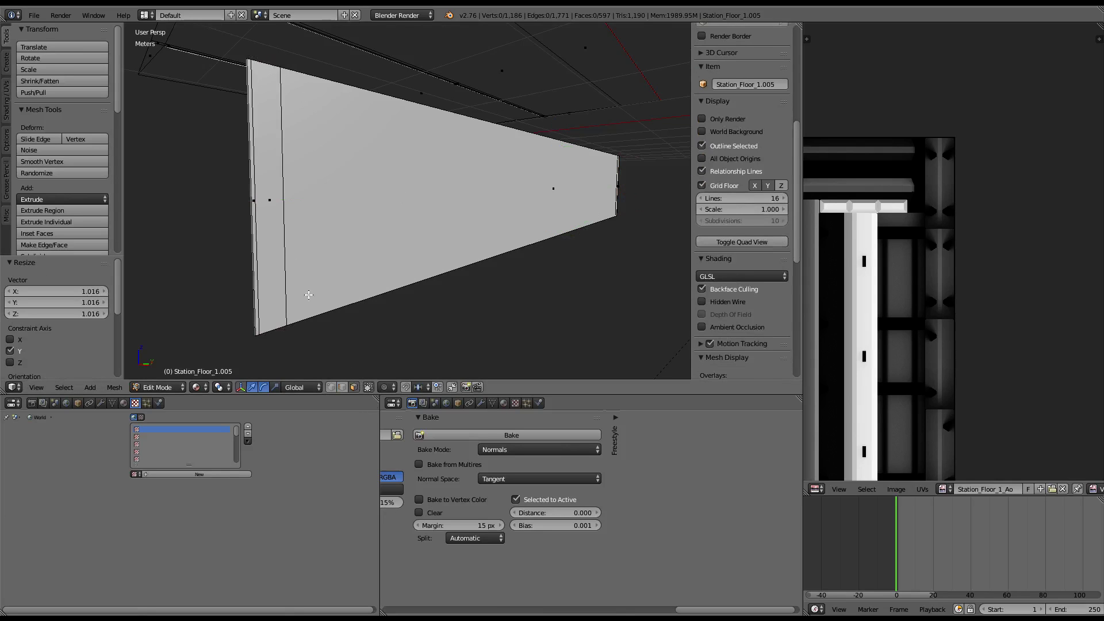
right_click(260, 214)
mouse_move(260, 214)
middle_down()
mouse_move(402, 194)
mouse_move(418, 215)
middle_up()
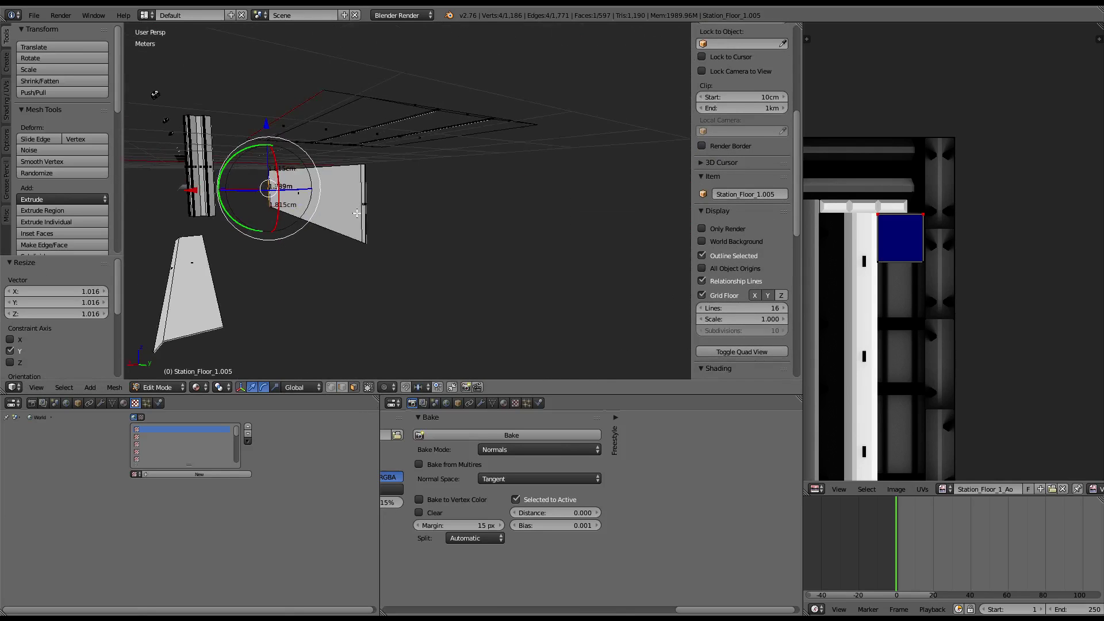
shift+right_click(435, 213)
key(y)
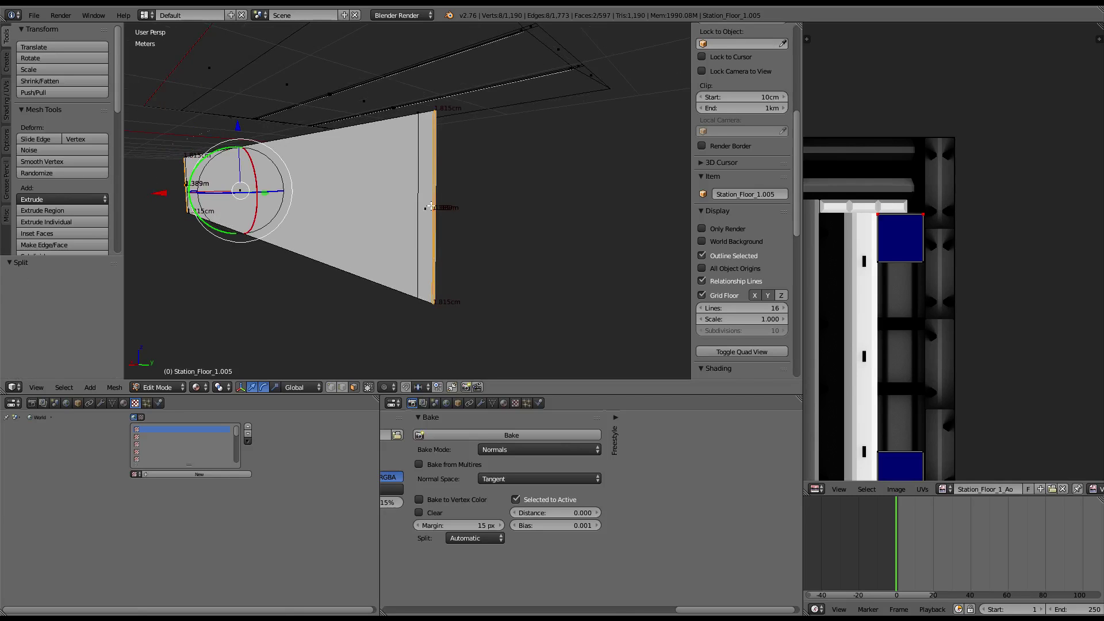
Step: Subdivide the panel's right-end edges to add a vertical cut, selecting two edges
right_click(432, 307)
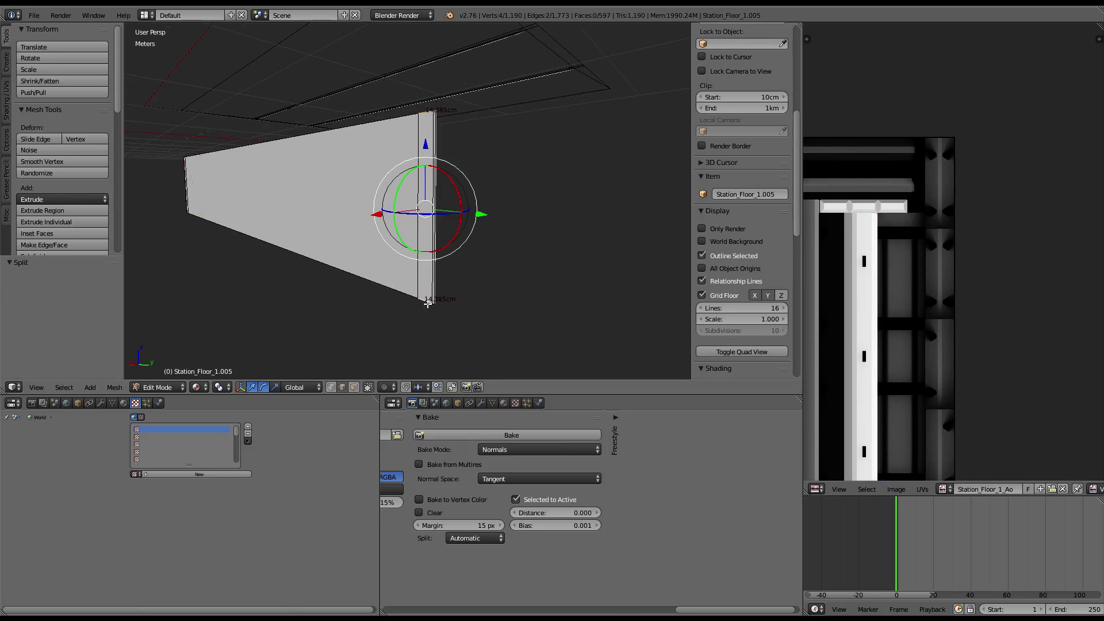
mouse_move(432, 307)
middle_down()
mouse_move(344, 239)
mouse_move(382, 234)
mouse_move(339, 303)
middle_up()
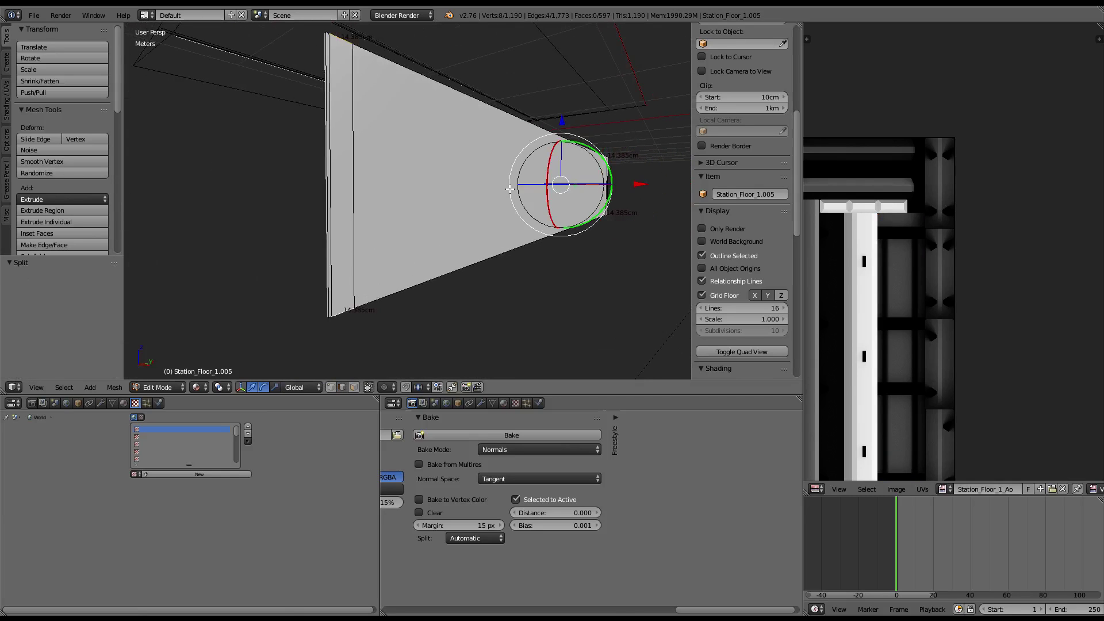
key(w)
click(454, 179)
middle_drag(569, 132, 515, 138)
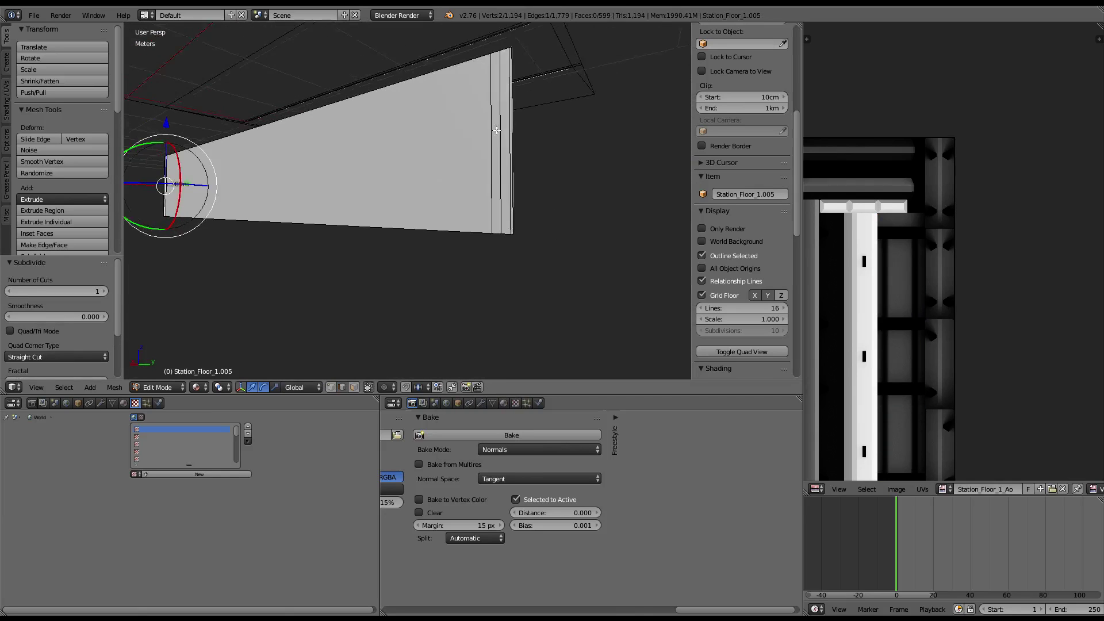
shift+right_click(480, 148)
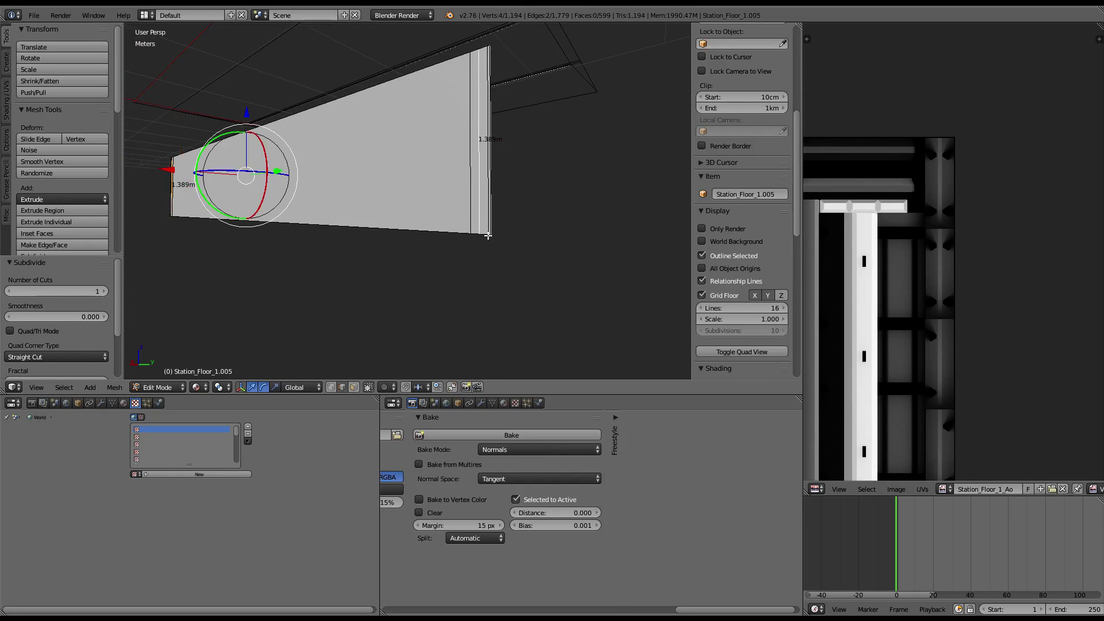
Step: Shrink/Fatten the two selected edges along their normals
key(alt+s)
click(491, 260)
key(KP_3)
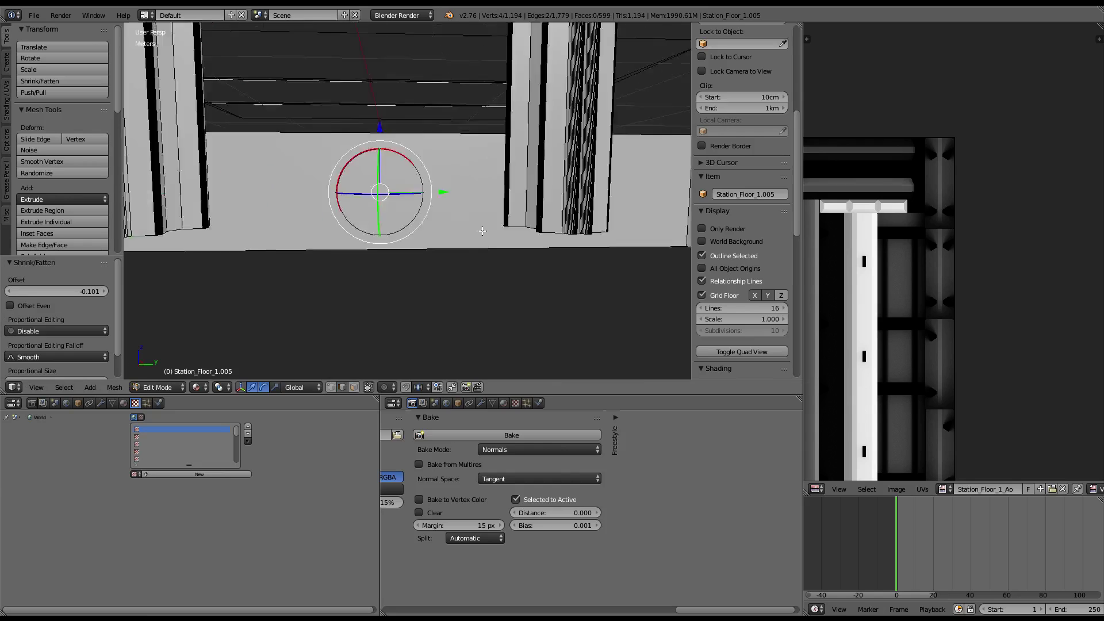
middle_drag(482, 230, 513, 222)
Step: Bevel the edges with 20 segments at 0.017 and return to Object Mode
key(ctrl+e)
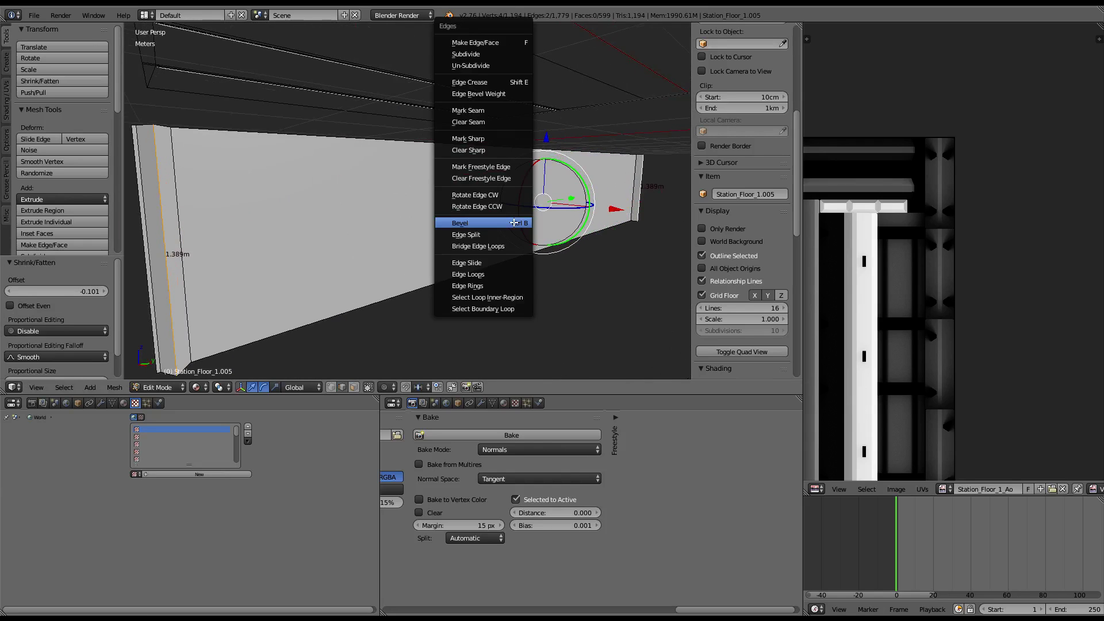
click(513, 222)
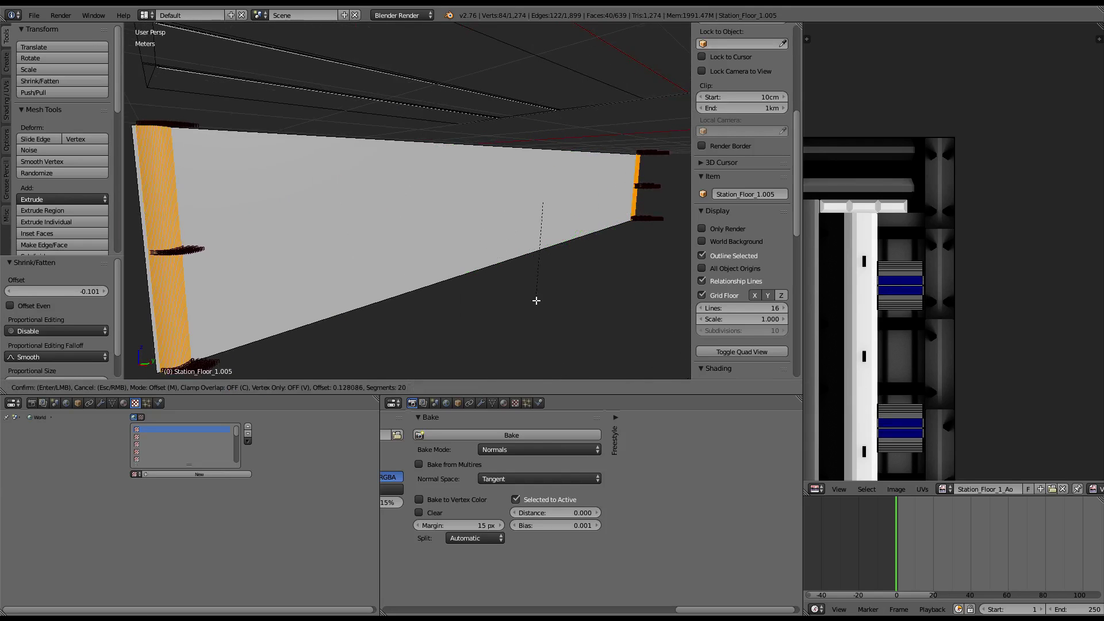
click(552, 209)
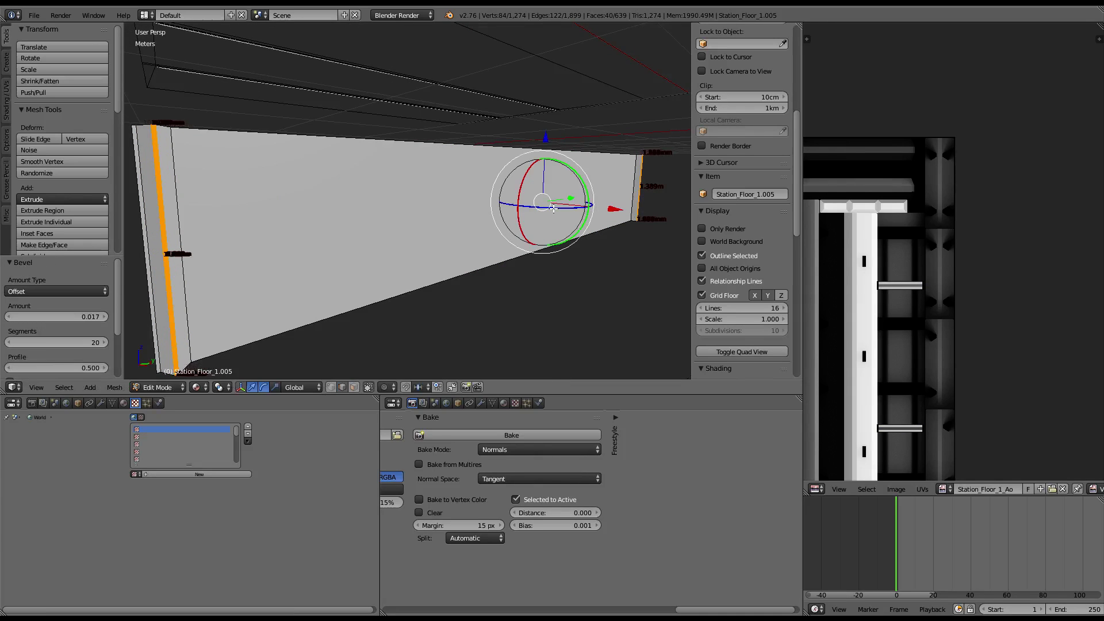
key(Tab)
scroll(553, 208, down, 5)
mouse_move(553, 208)
middle_down()
mouse_move(532, 190)
mouse_move(567, 217)
middle_up()
Step: Add the wall frame to the selection and bake the normal map into Station_Entry_2_Nor
shift+right_click(474, 215)
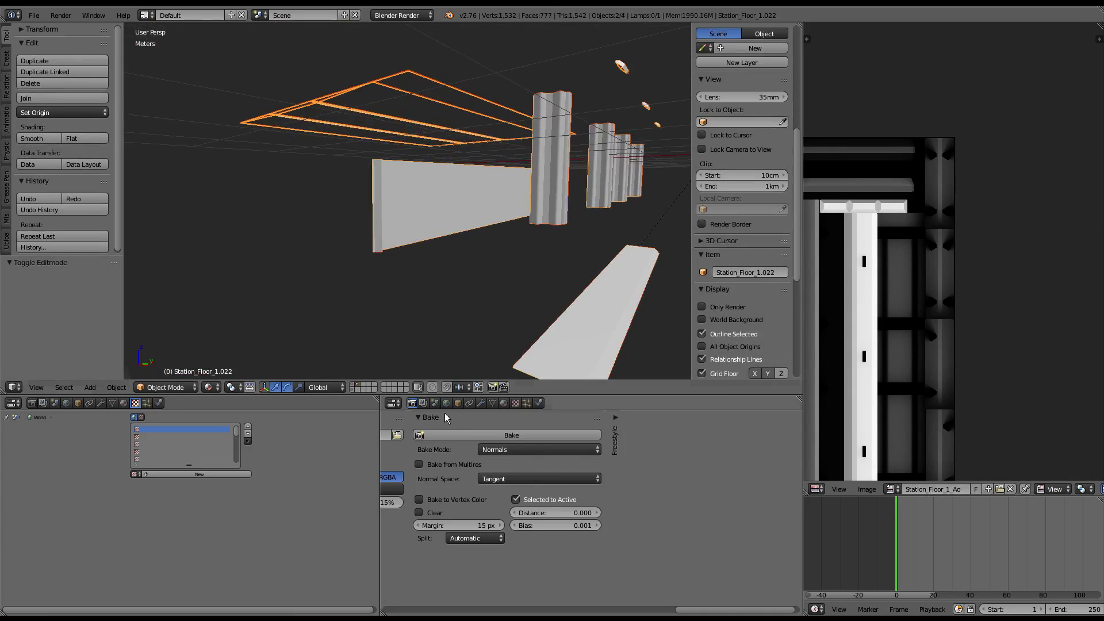
click(461, 432)
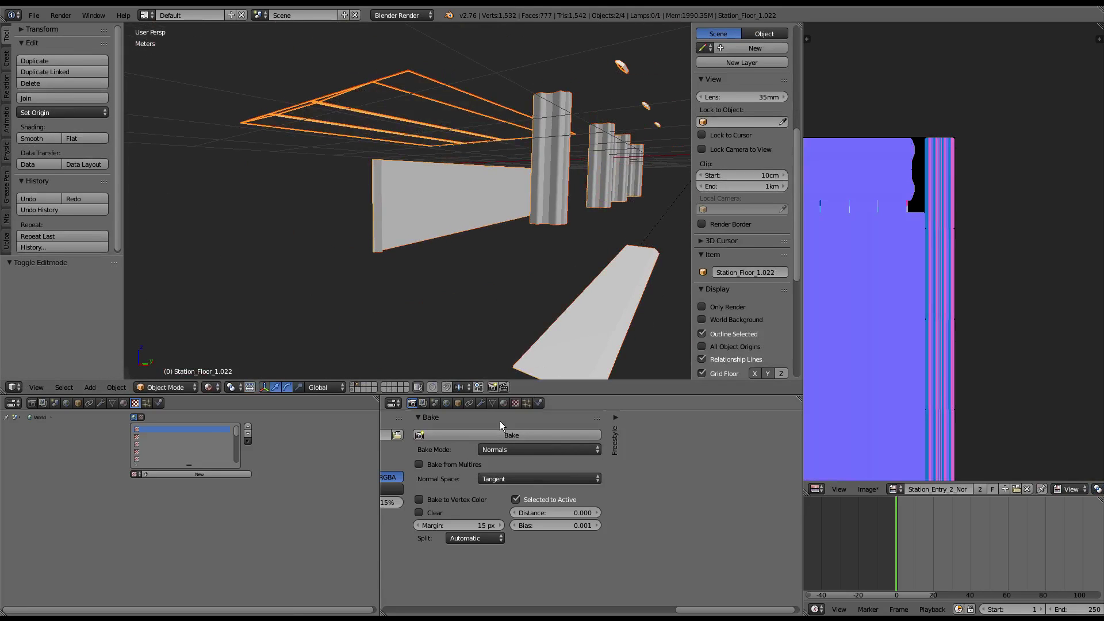
click(498, 435)
mouse_move(402, 287)
middle_down()
mouse_move(289, 225)
mouse_move(524, 243)
mouse_move(480, 243)
middle_up()
scroll(480, 242, up, 5)
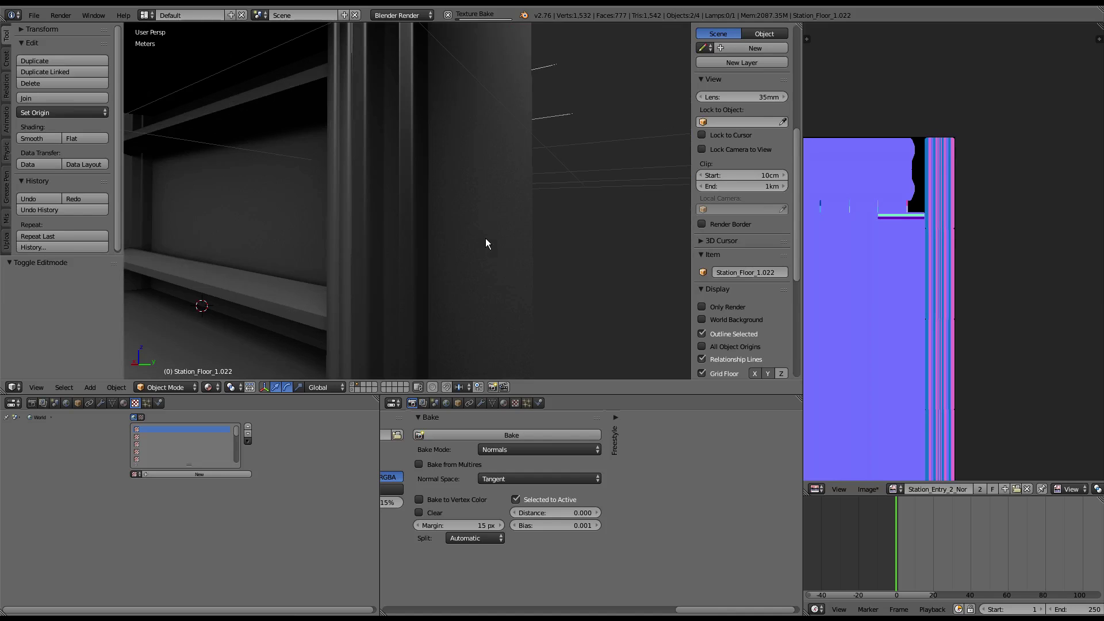
scroll(489, 241, down, 5)
Step: Inspect the shelf frame, then select only the wall panel Station_Floor_1.005 and frame it
mouse_move(499, 242)
middle_down()
mouse_move(509, 243)
mouse_move(492, 233)
mouse_move(573, 237)
mouse_move(558, 234)
mouse_move(576, 223)
mouse_move(399, 188)
mouse_move(502, 174)
middle_up()
scroll(570, 239, up, 4)
scroll(557, 230, down, 3)
scroll(505, 230, down, 2)
scroll(468, 165, up, 2)
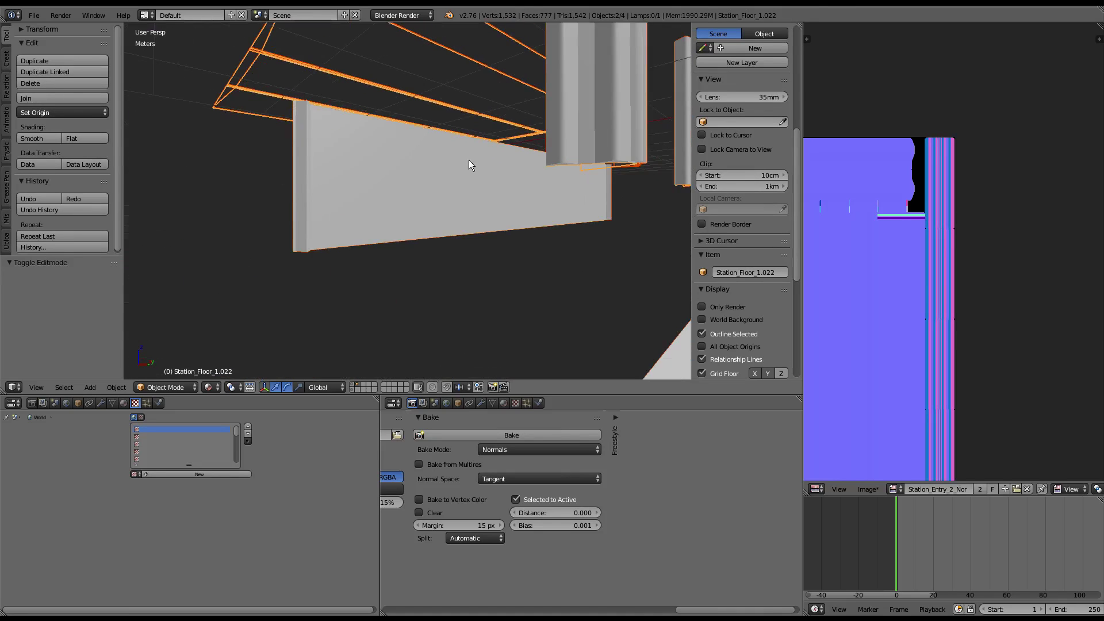
right_click(460, 171)
key(KP_Decimal)
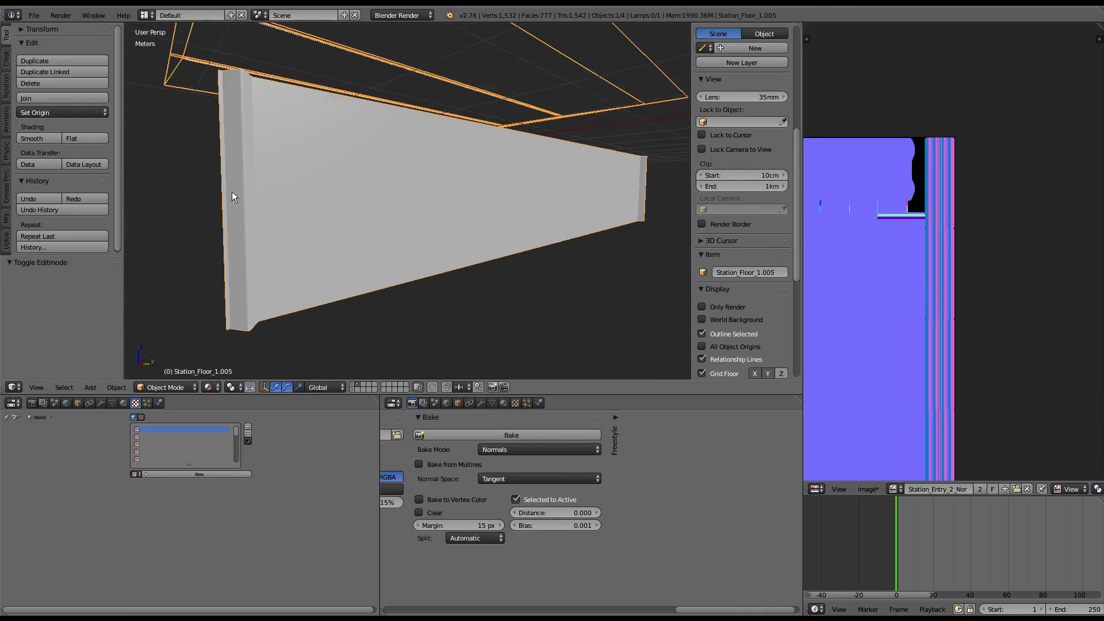
Step: Enter Edit Mode on Station_Floor_1.005 and split its large front face from the mesh
key(Tab)
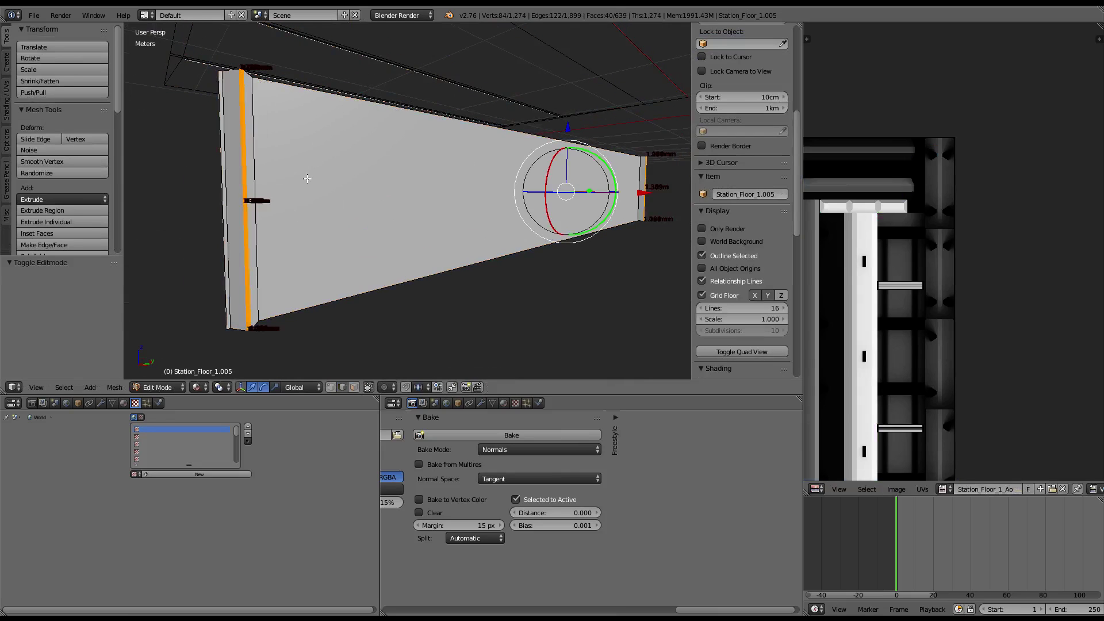
right_click(417, 241)
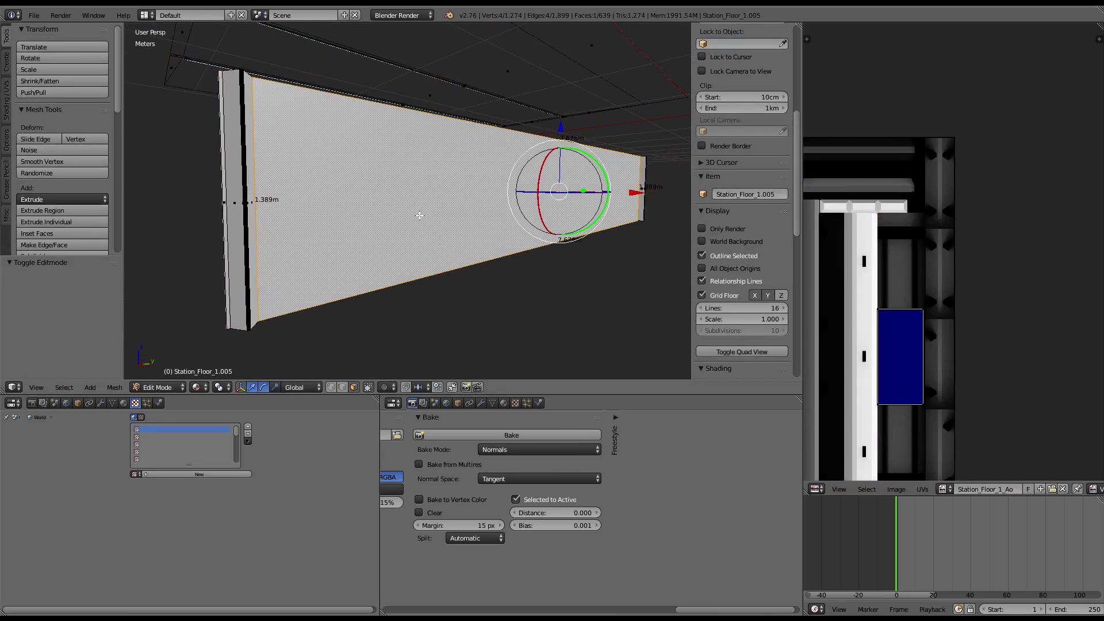
mouse_move(420, 214)
middle_down()
mouse_move(424, 234)
mouse_move(451, 246)
mouse_move(425, 189)
mouse_move(409, 184)
mouse_move(480, 212)
middle_up()
key(y)
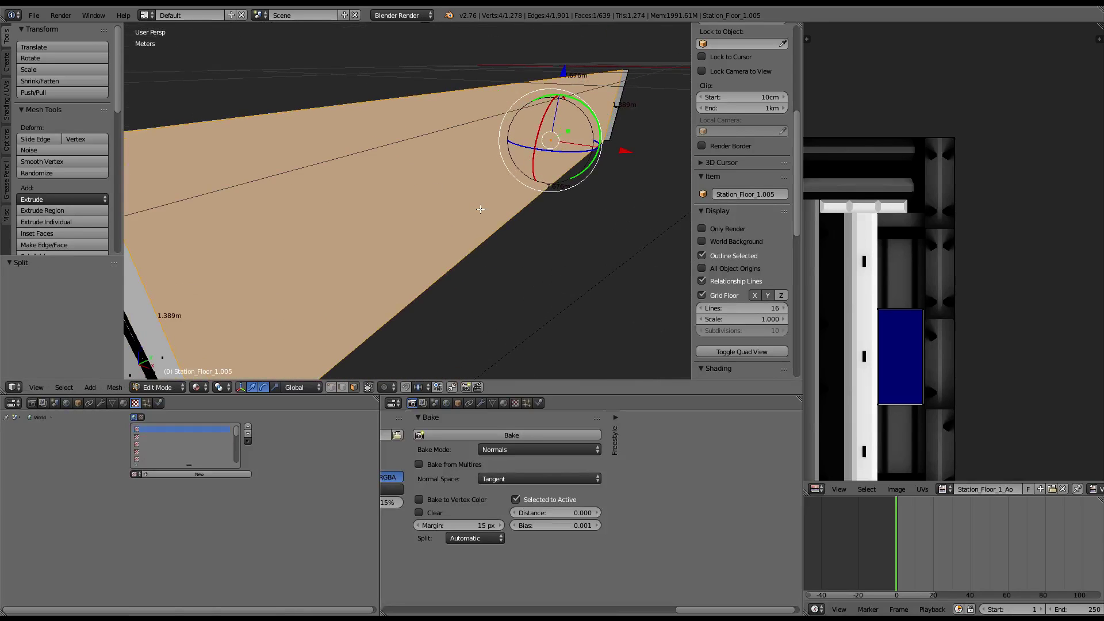
scroll(480, 209, down, 3)
key(ctrl+f)
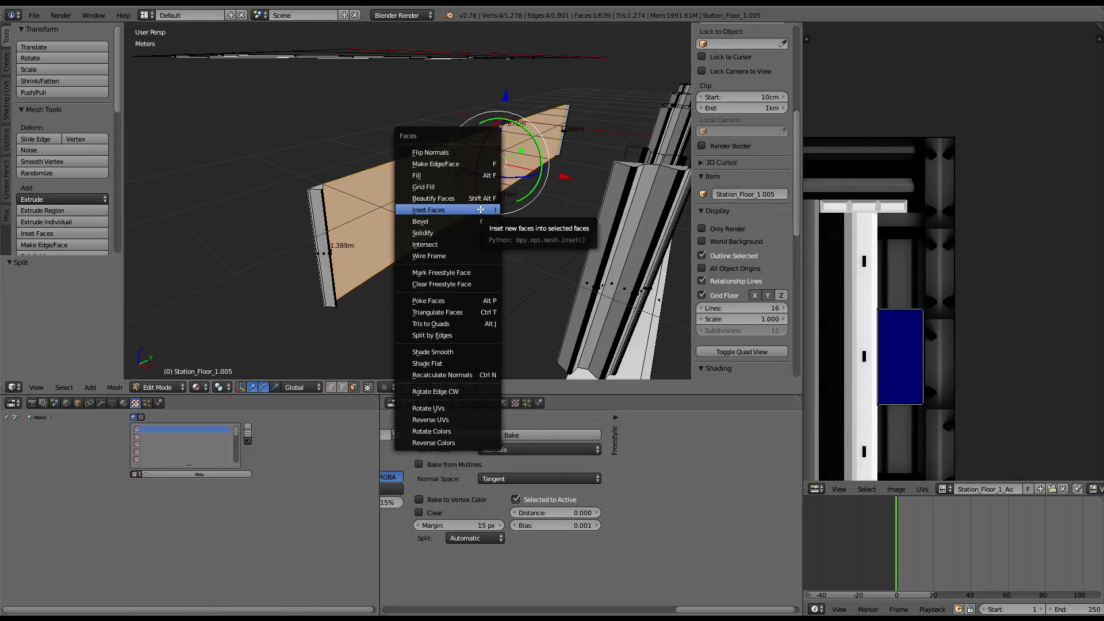
Step: Inset the front face, trying thickness and depth values between 0.017 and 0.0951
click(483, 220)
mouse_move(92, 348)
mouse_down()
mouse_move(104, 348)
mouse_move(95, 373)
mouse_up()
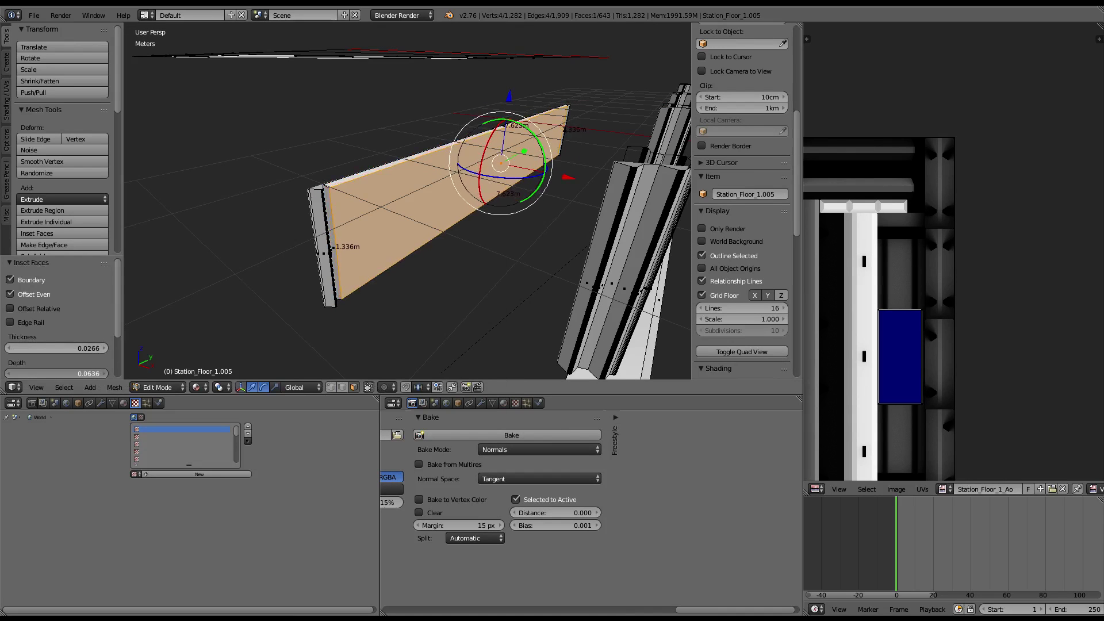
middle_drag(381, 180, 242, 258)
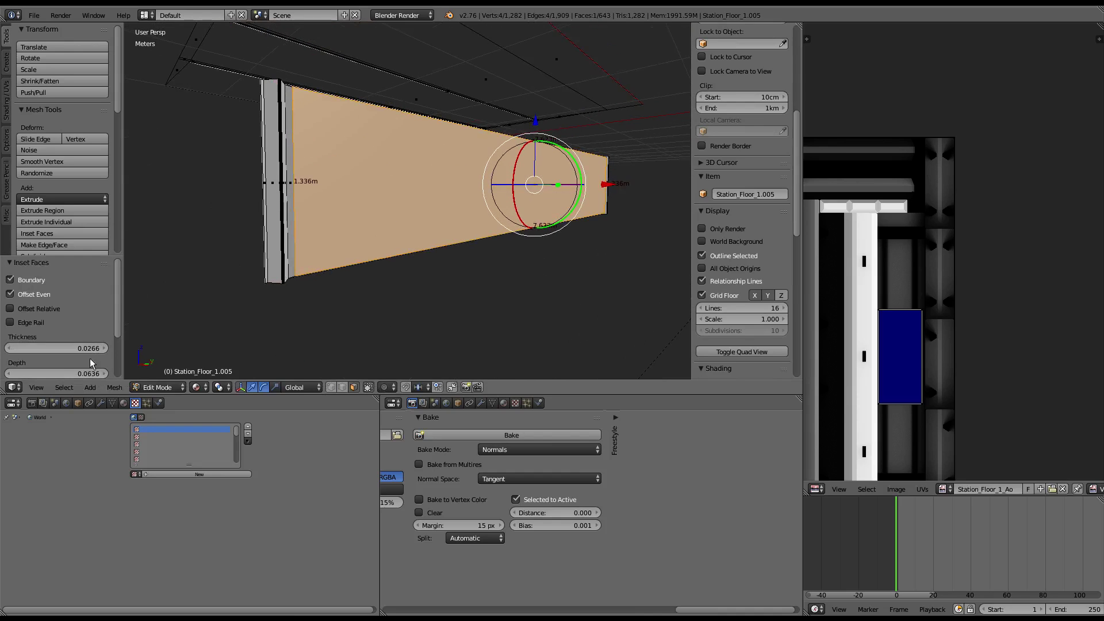
middle_drag(104, 377, 124, 384)
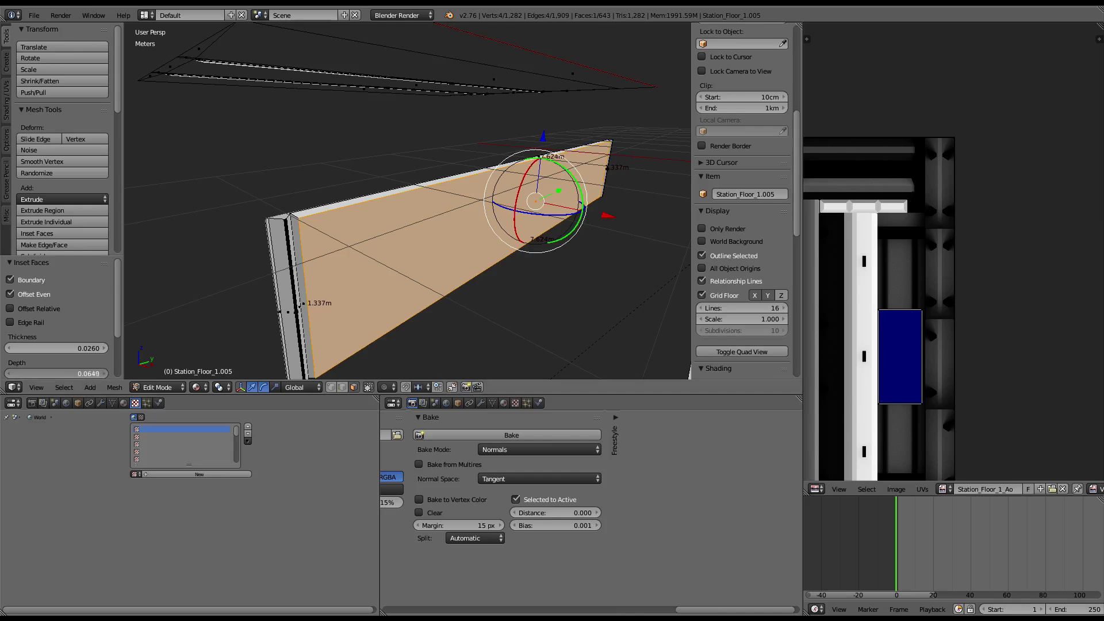
drag(80, 373, 88, 373)
mouse_move(277, 283)
middle_down()
mouse_move(429, 195)
mouse_move(360, 170)
mouse_move(375, 226)
mouse_move(514, 216)
mouse_move(518, 234)
middle_up()
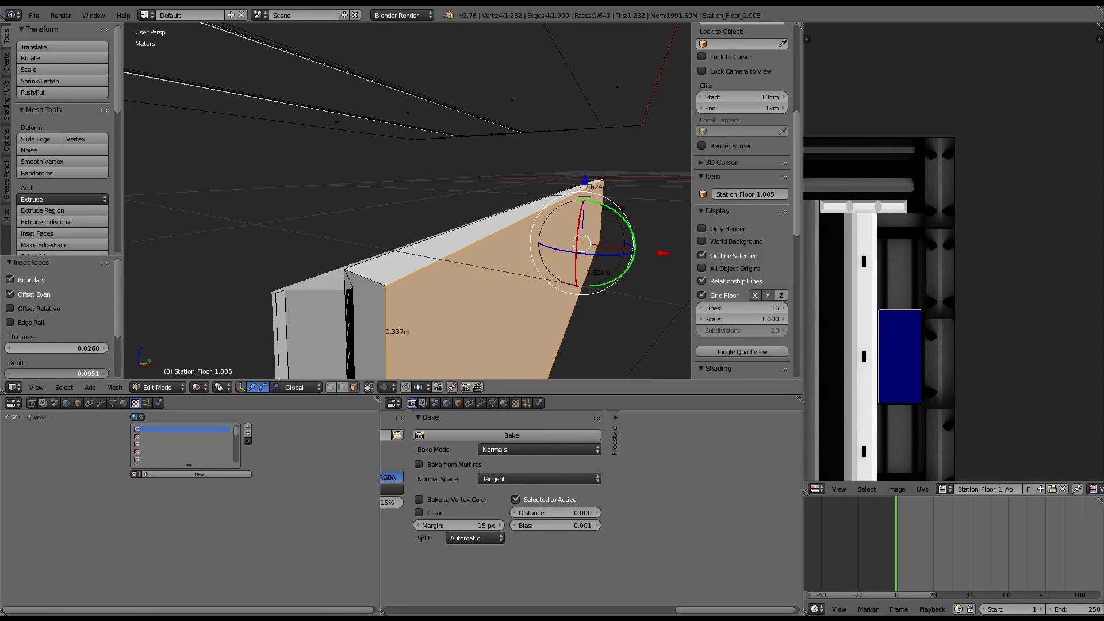
mouse_move(56, 373)
mouse_down()
mouse_move(46, 373)
mouse_move(62, 348)
mouse_up()
middle_drag(506, 195, 562, 178)
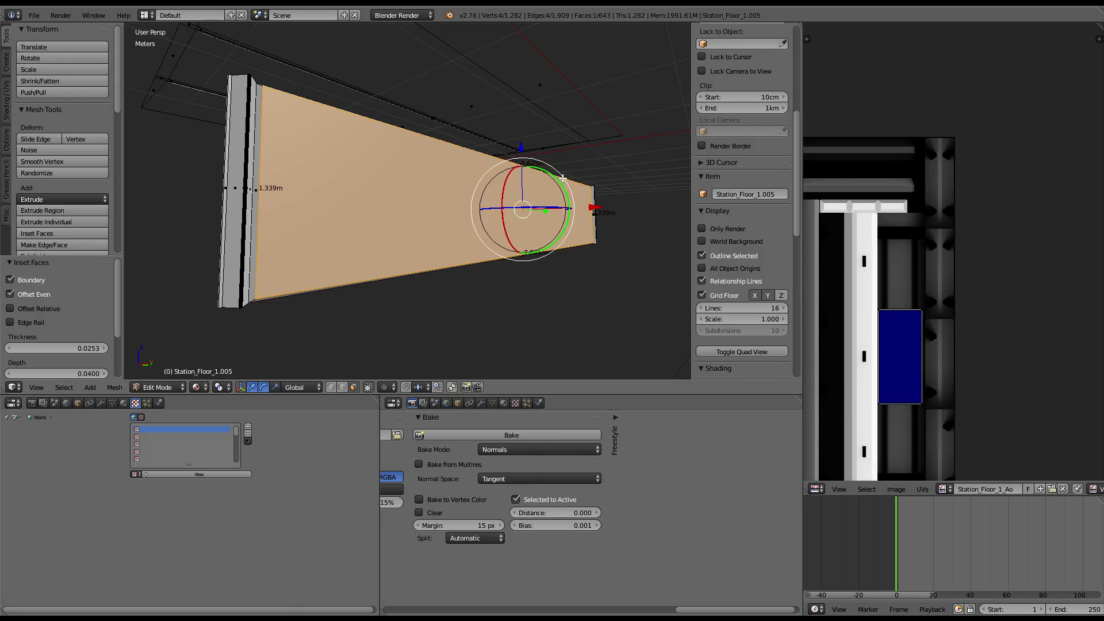
Step: Redo the inset with Thickness 0.0514 and Depth 0
key(w)
click(562, 178)
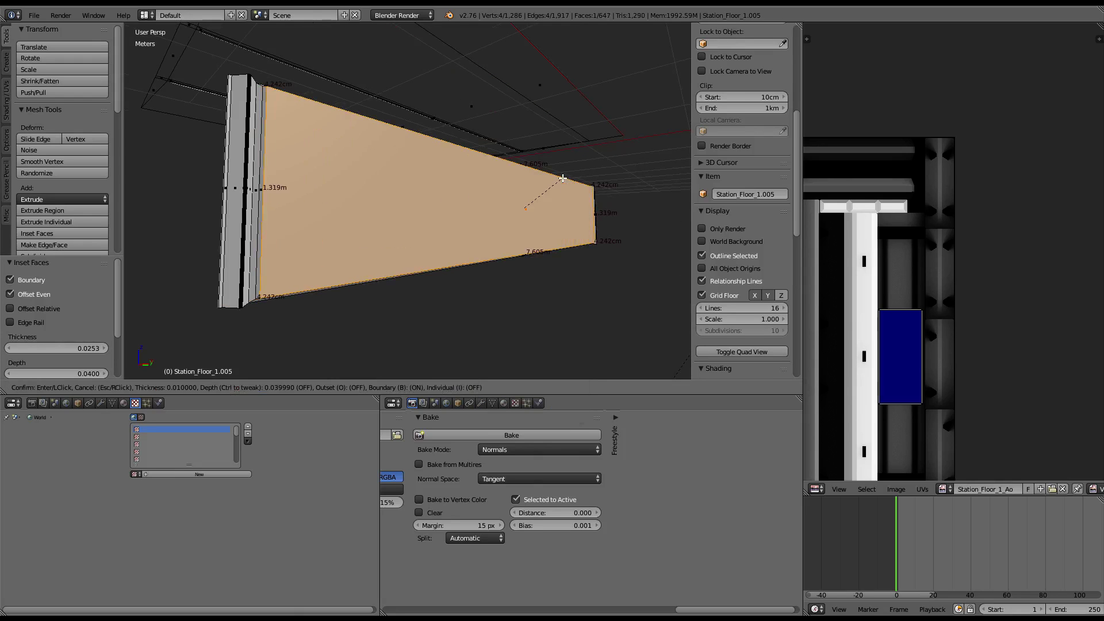
click(57, 347)
text(0)
key(Return)
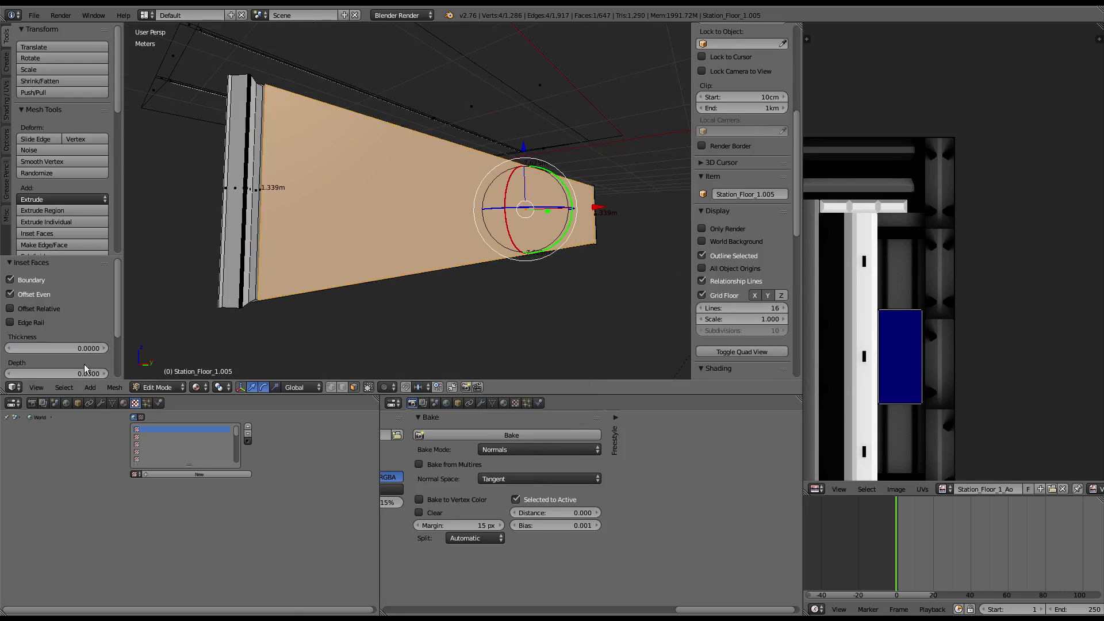
drag(57, 373, 200, 353)
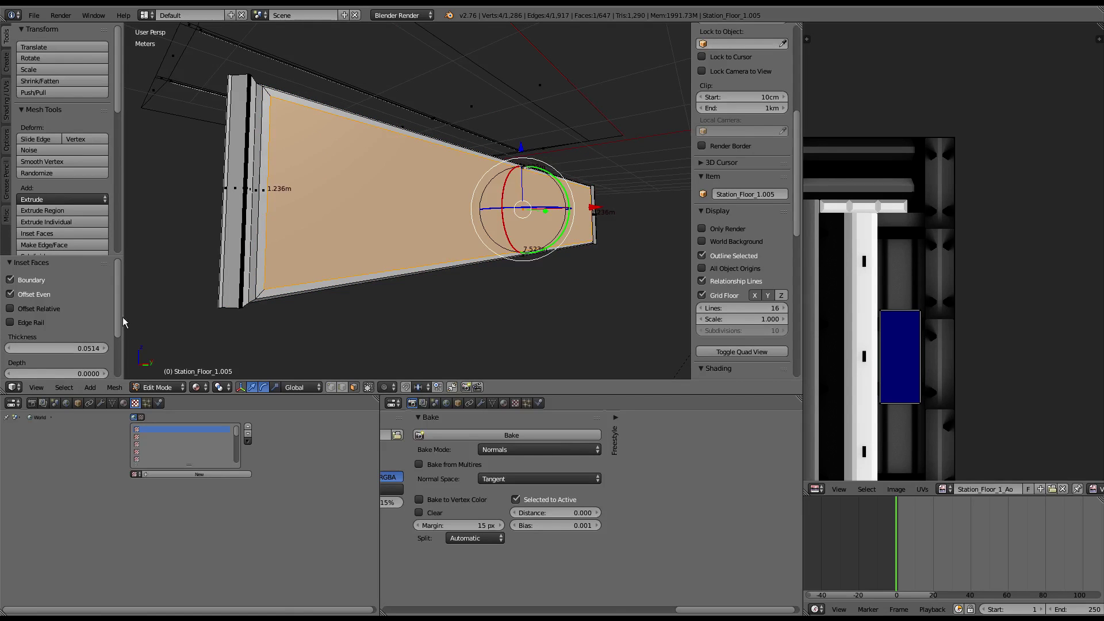
mouse_move(605, 177)
middle_down()
mouse_move(488, 175)
mouse_move(312, 211)
mouse_move(319, 201)
middle_up()
Step: Extrude the inset face region in place and nudge it along X
key(e)
right_click(319, 202)
drag(179, 208, 179, 208)
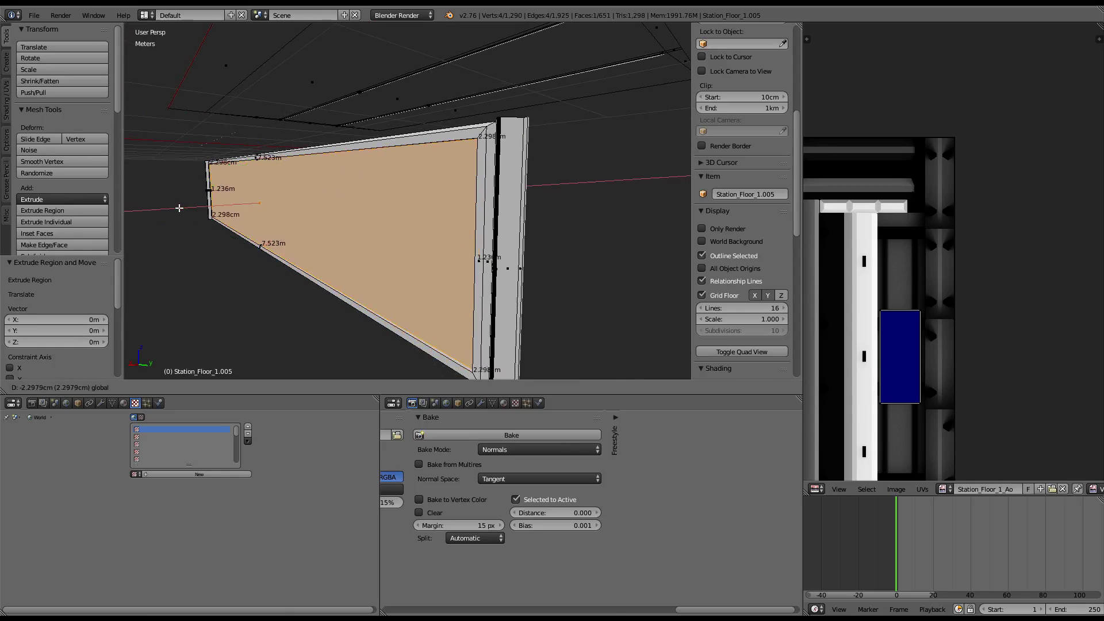
click(179, 207)
mouse_move(180, 207)
middle_down()
mouse_move(325, 240)
mouse_move(352, 138)
mouse_move(414, 143)
mouse_move(368, 267)
mouse_move(308, 295)
middle_up()
Step: Select the border loop around the front face and bevel it with 20 segments
key(ctrl+KP_Add)
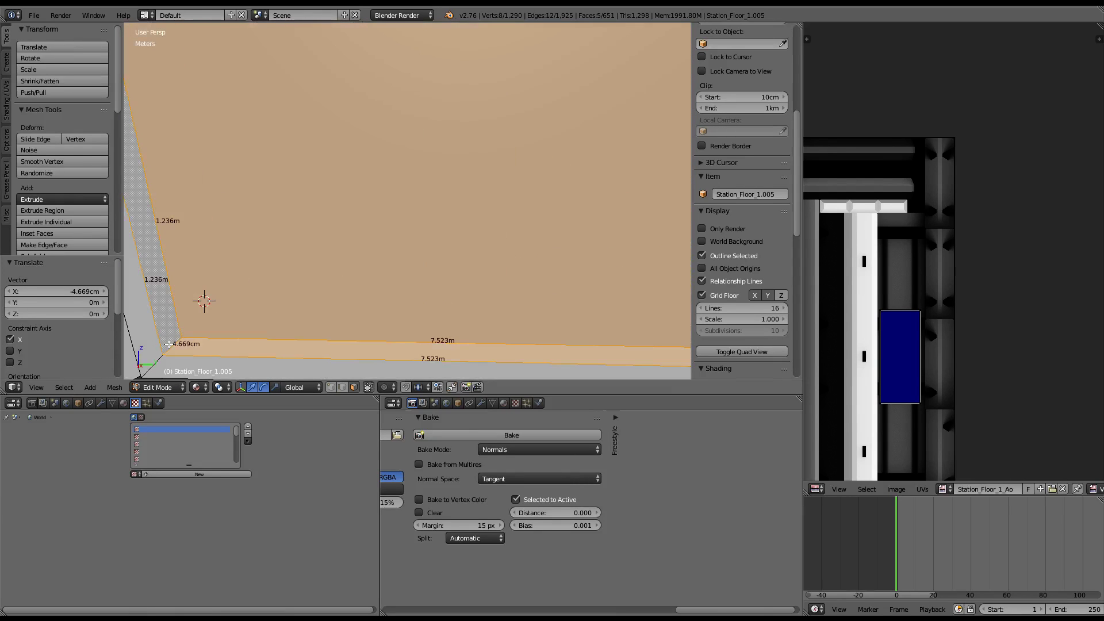
shift+right_click(225, 322)
key(ctrl+e)
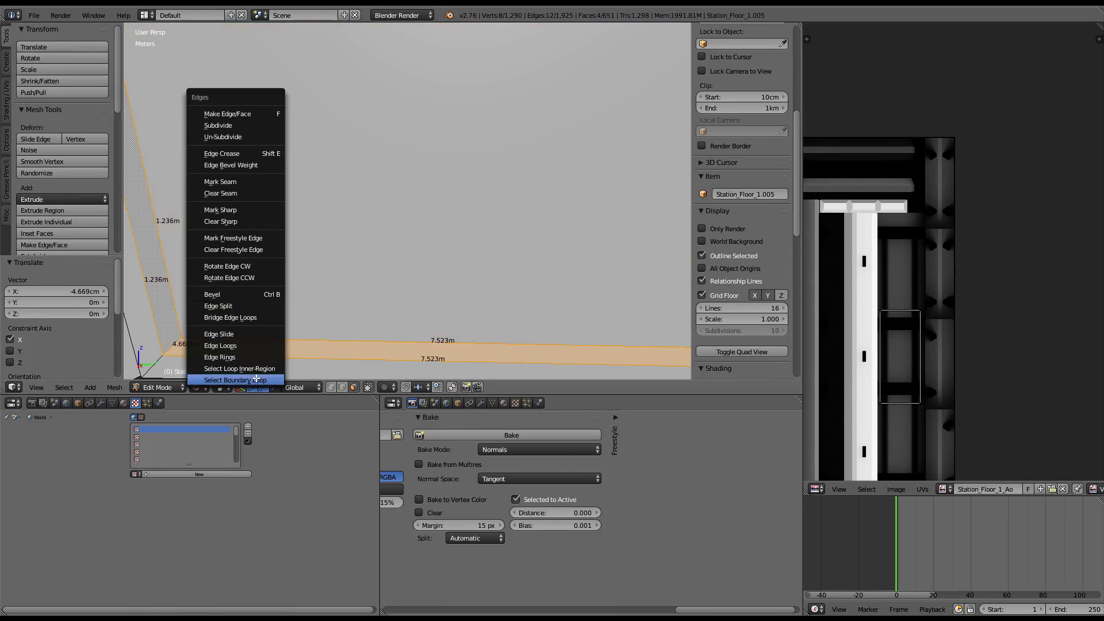
click(256, 379)
key(ctrl+e)
click(399, 211)
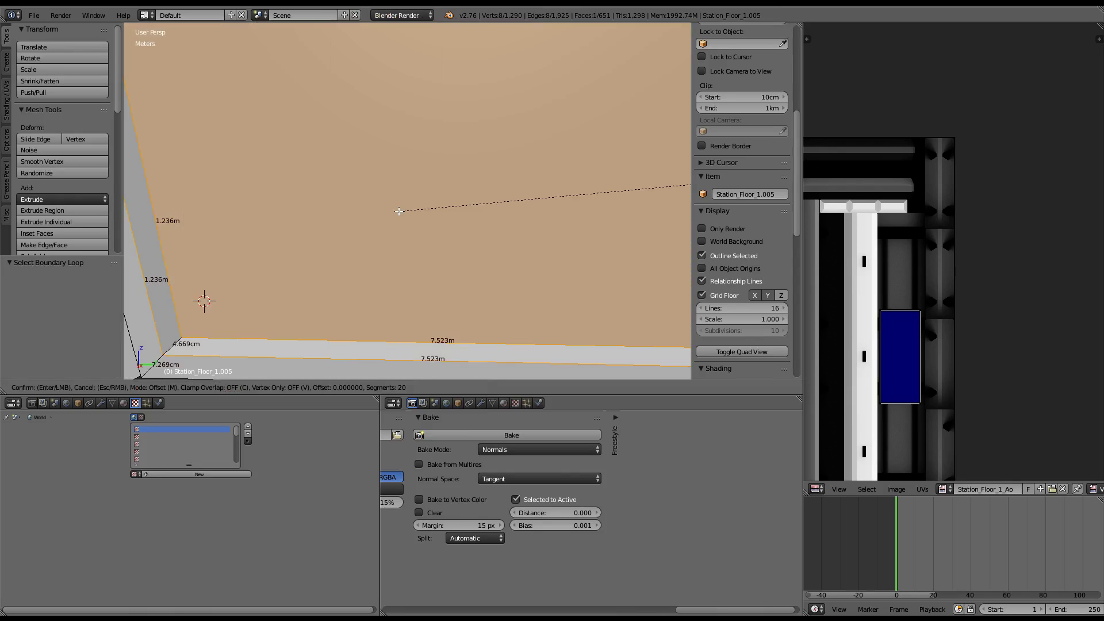
click(348, 230)
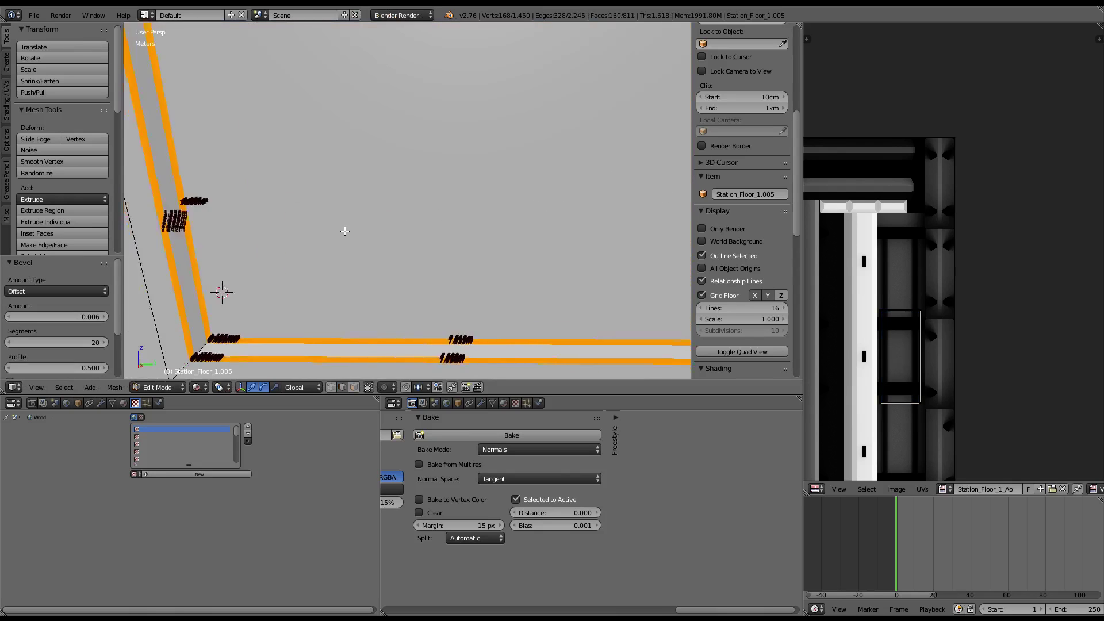
Step: Bevel the next border edge loop at 0.015 width and toggle out of Edit Mode
middle_drag(343, 234, 352, 226)
scroll(353, 226, down, 2)
alt+right_click(333, 184)
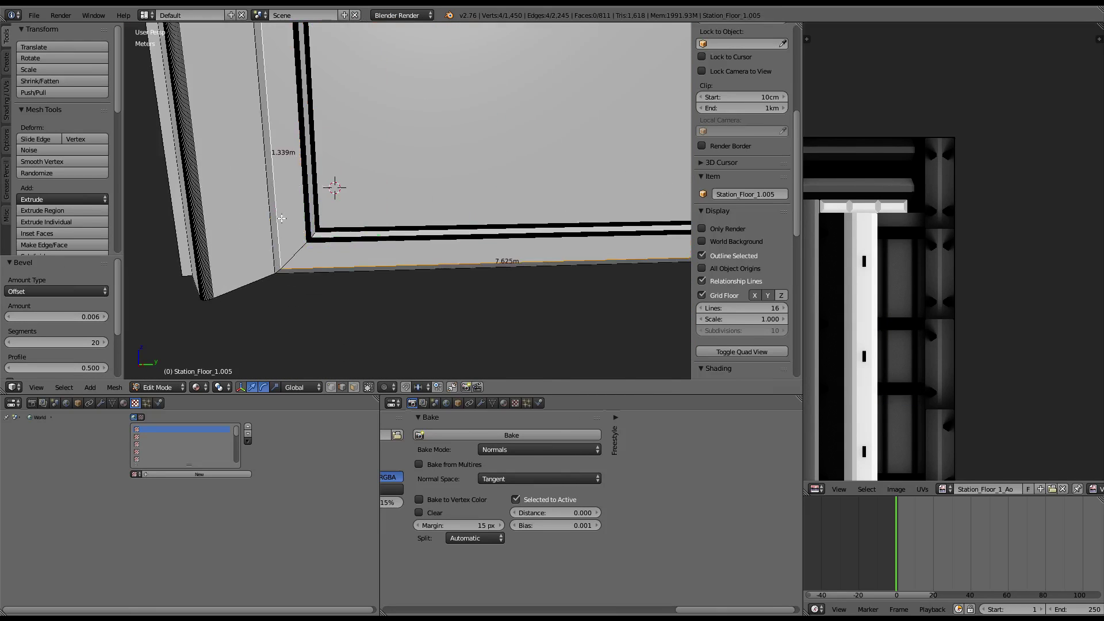
key(ctrl+e)
click(335, 221)
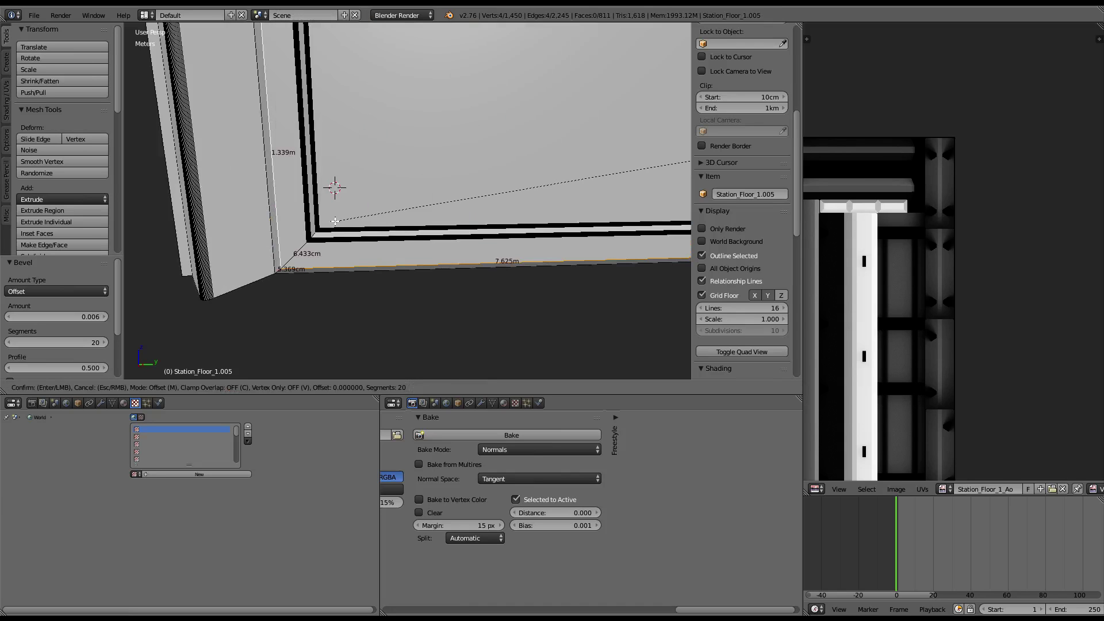
click(332, 184)
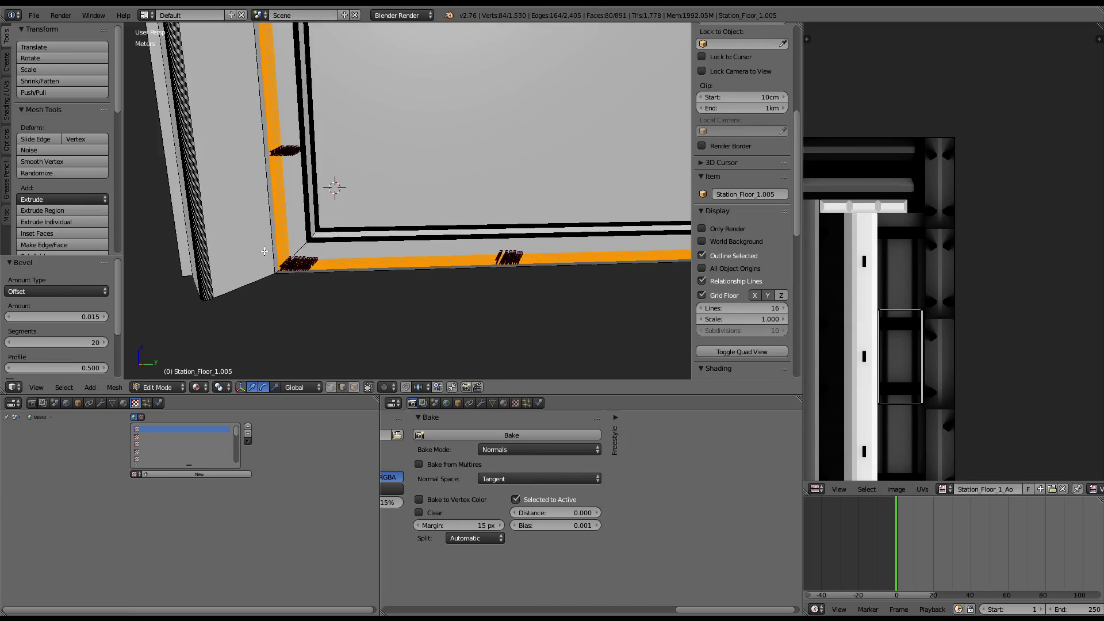
mouse_move(332, 185)
middle_down()
mouse_move(381, 165)
mouse_move(373, 207)
mouse_move(378, 167)
mouse_move(253, 185)
mouse_move(284, 170)
middle_up()
scroll(375, 185, up, 3)
scroll(373, 201, down, 5)
key(Tab)
key(Tab)
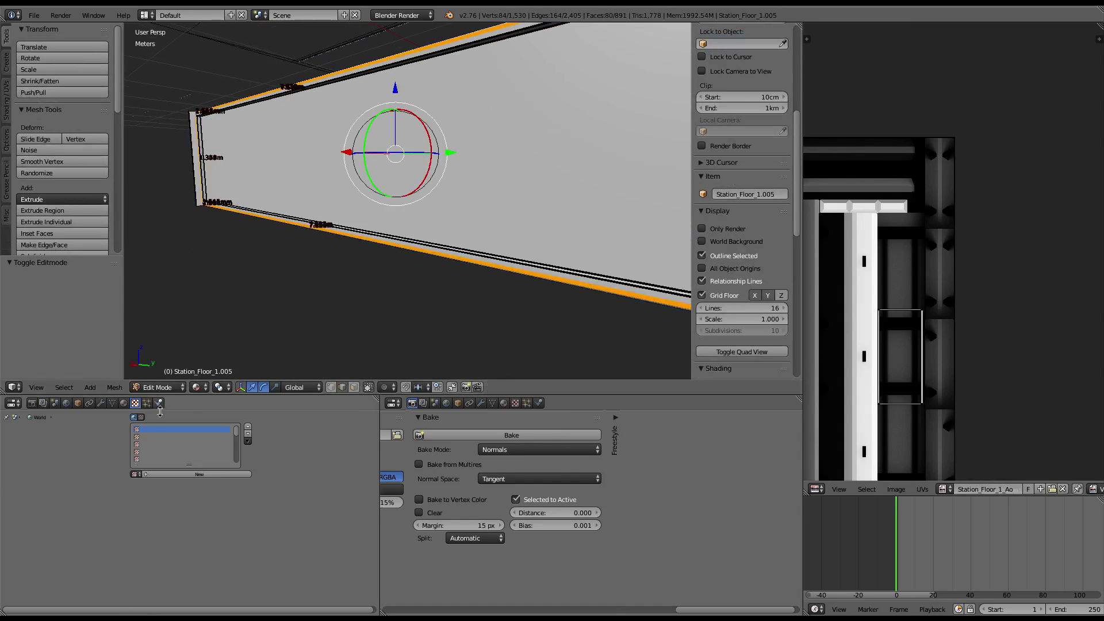
Step: Split off the large wall face, hide the rest, and subdivide it with 10 cuts
right_click(389, 178)
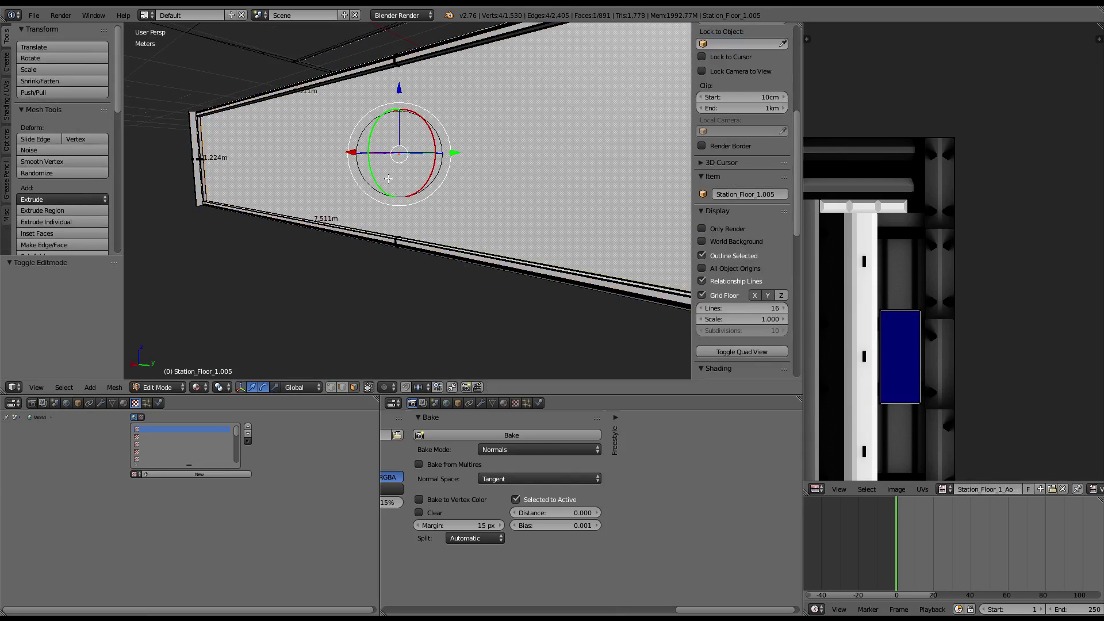
key(y)
key(shift+h)
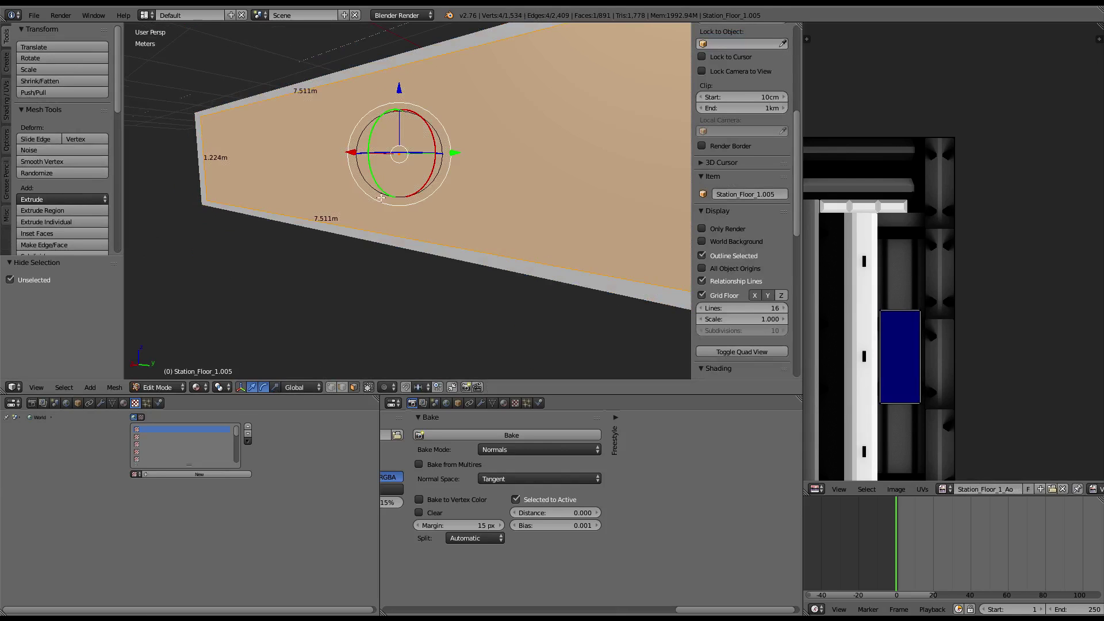
key(a)
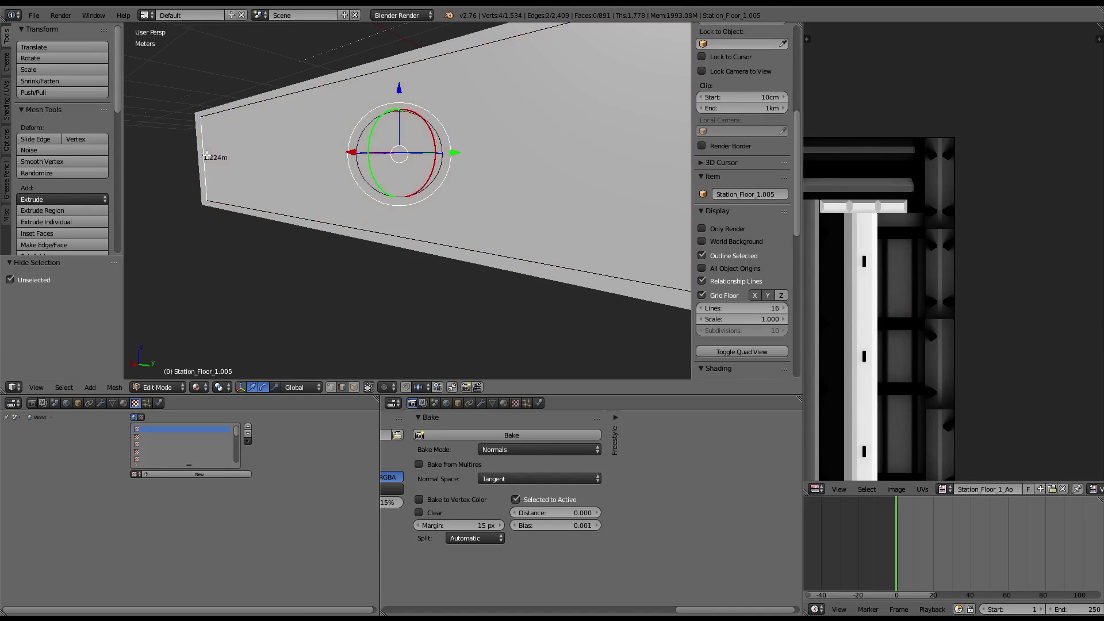
key(w)
click(213, 150)
middle_drag(213, 150, 297, 161)
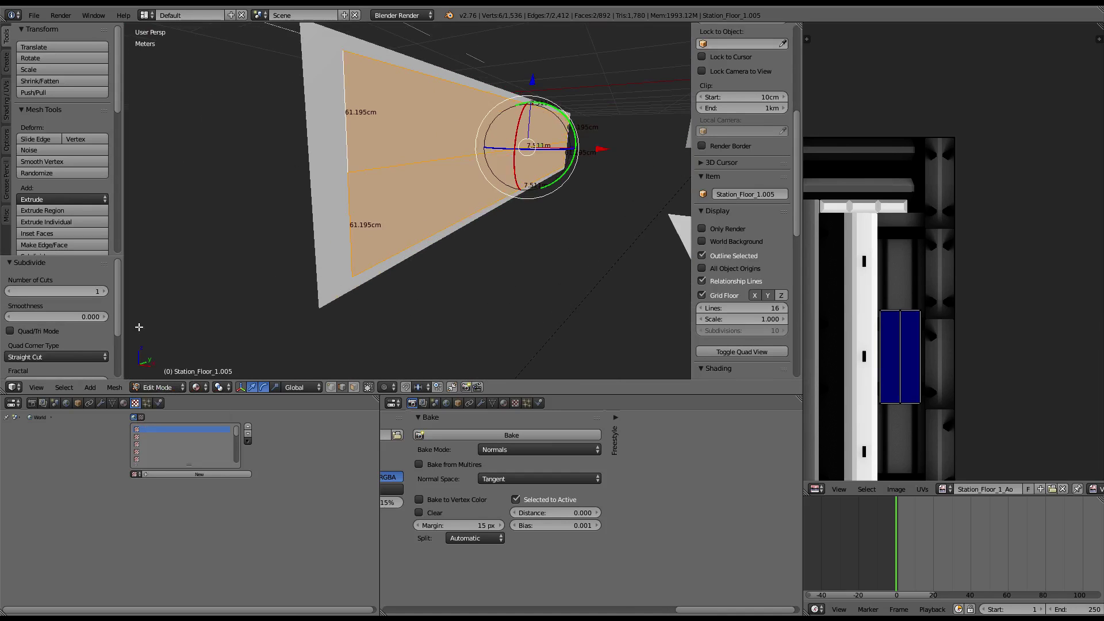
click(88, 291)
text(10)
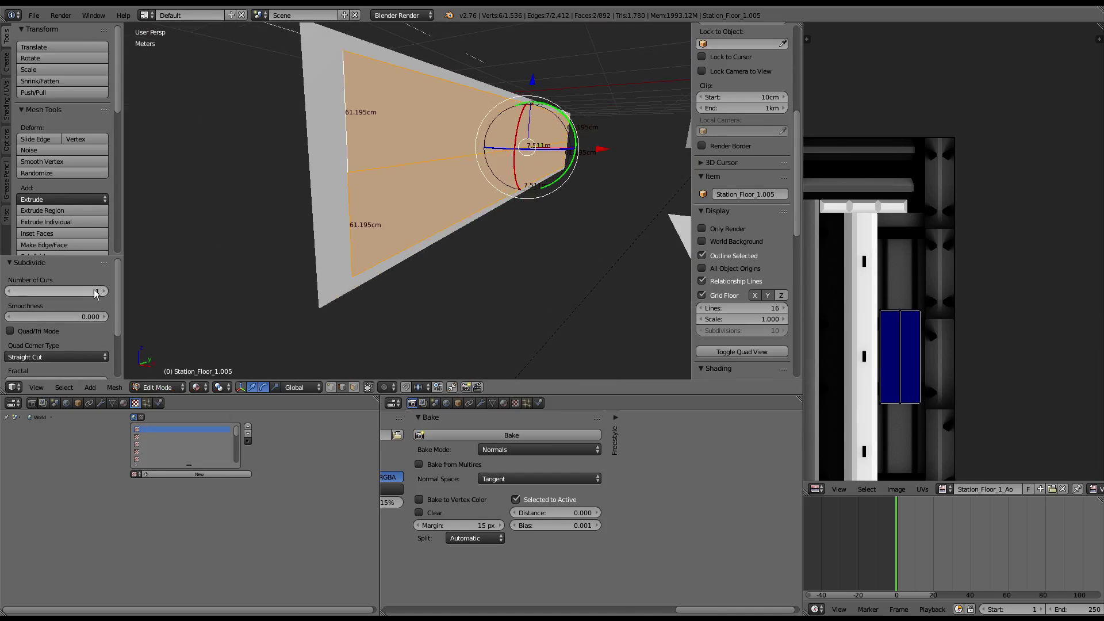
key(Return)
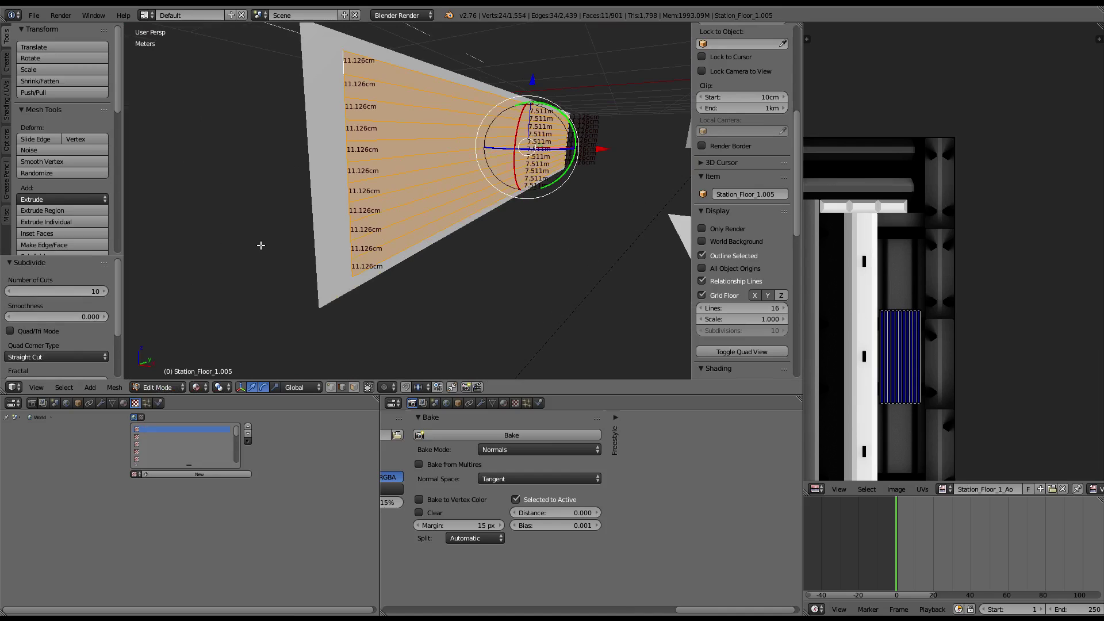
Step: Redo the subdivision of the face with 11 cuts
mouse_move(261, 245)
middle_down()
mouse_move(401, 223)
mouse_move(406, 191)
middle_up()
right_click(401, 223)
shift+right_click(406, 191)
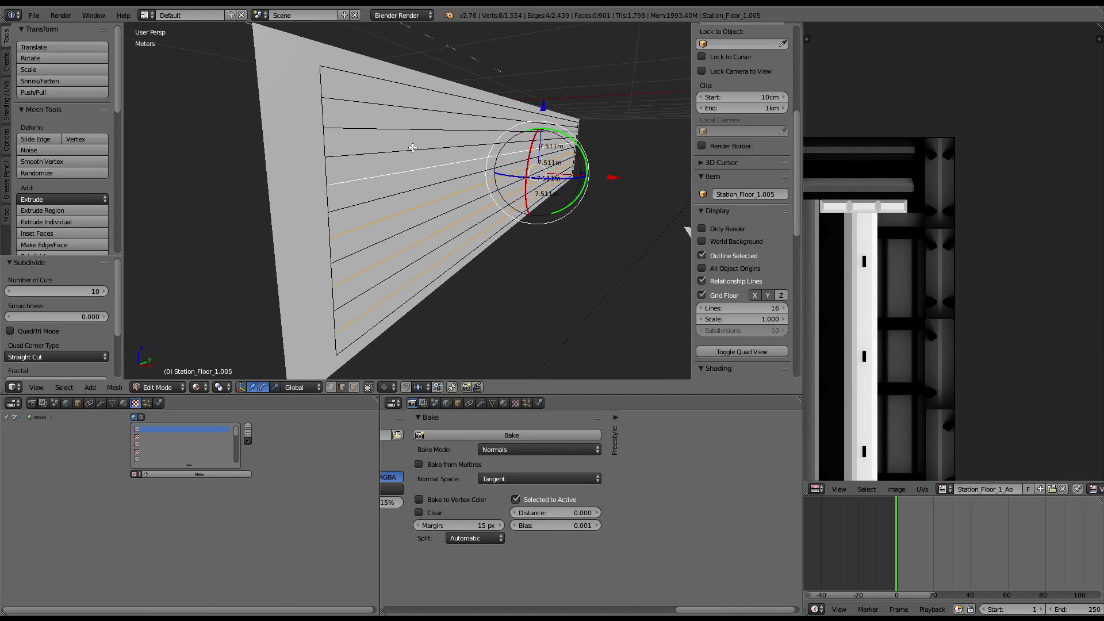
right_click(412, 129)
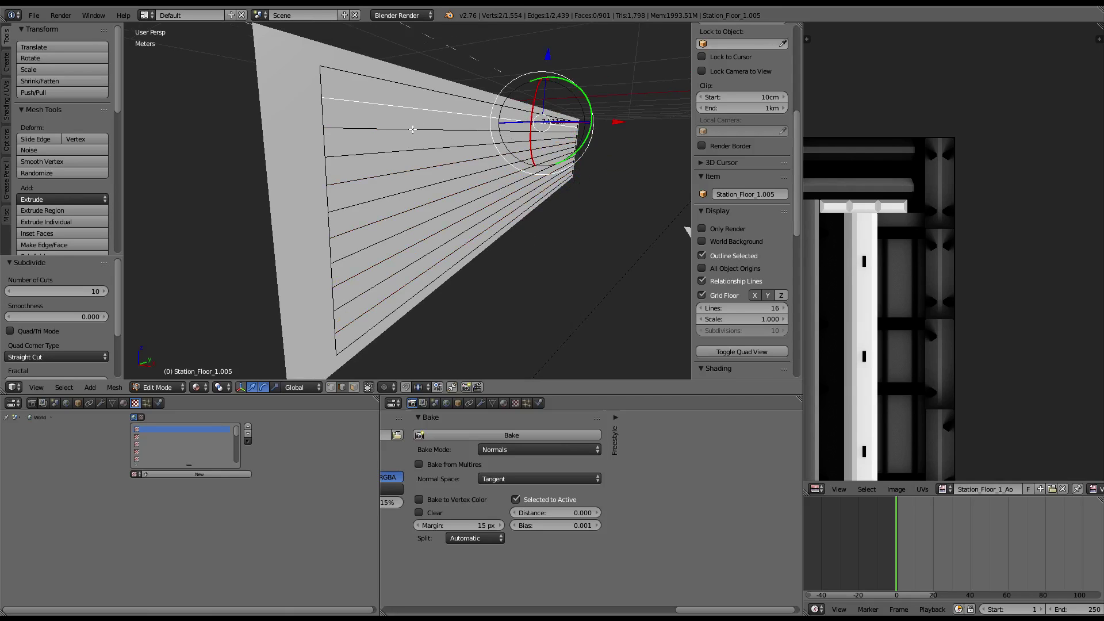
key(ctrl+z)
key(ctrl+z)
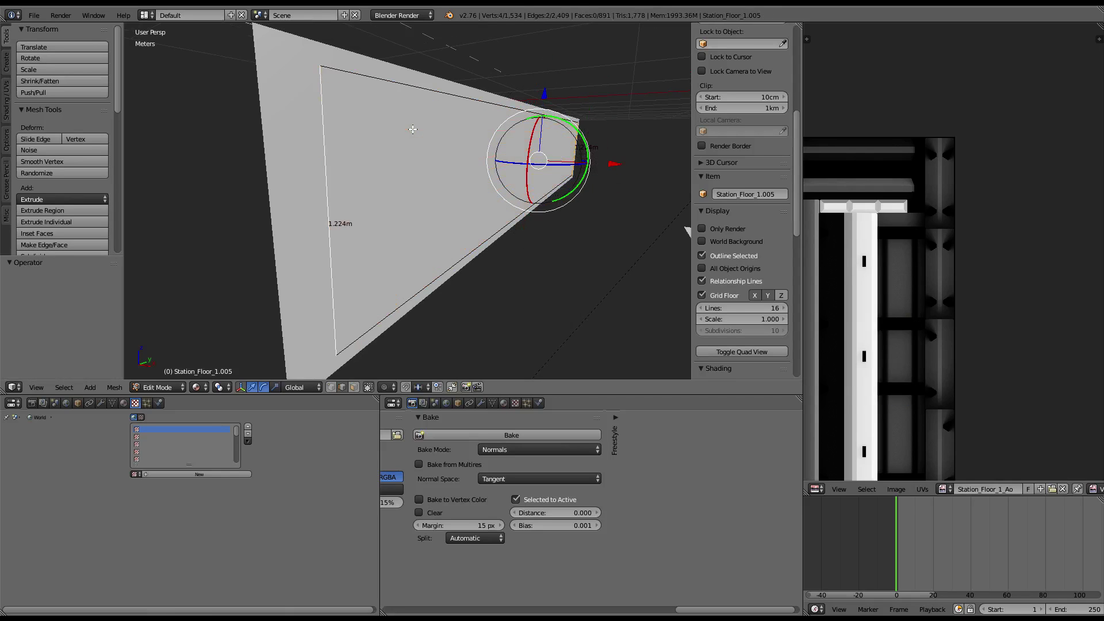
key(w)
click(317, 164)
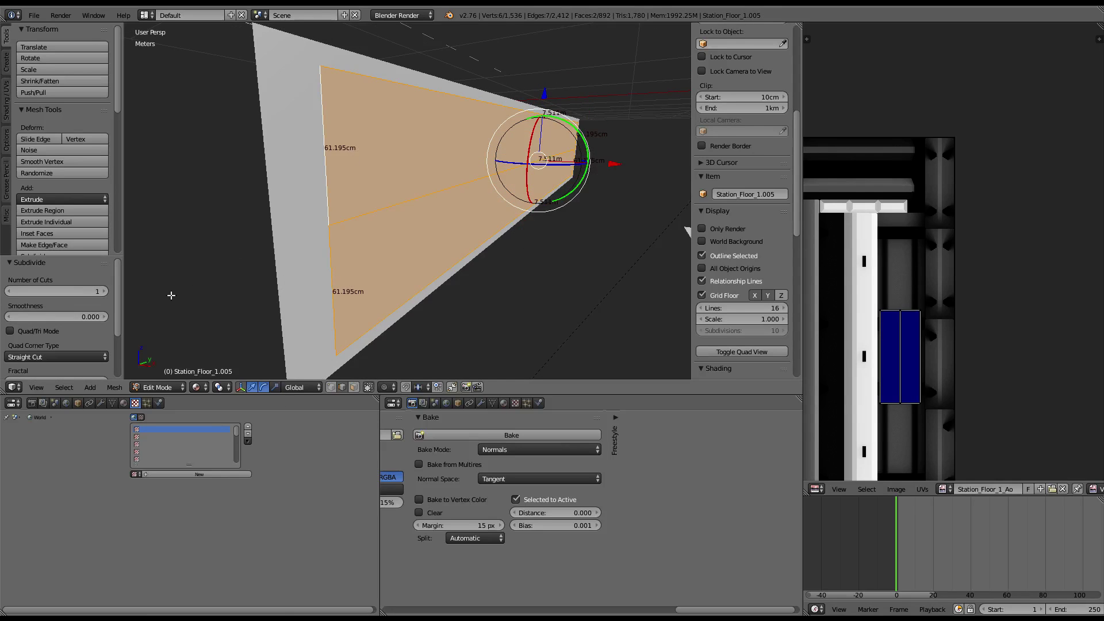
key(Return)
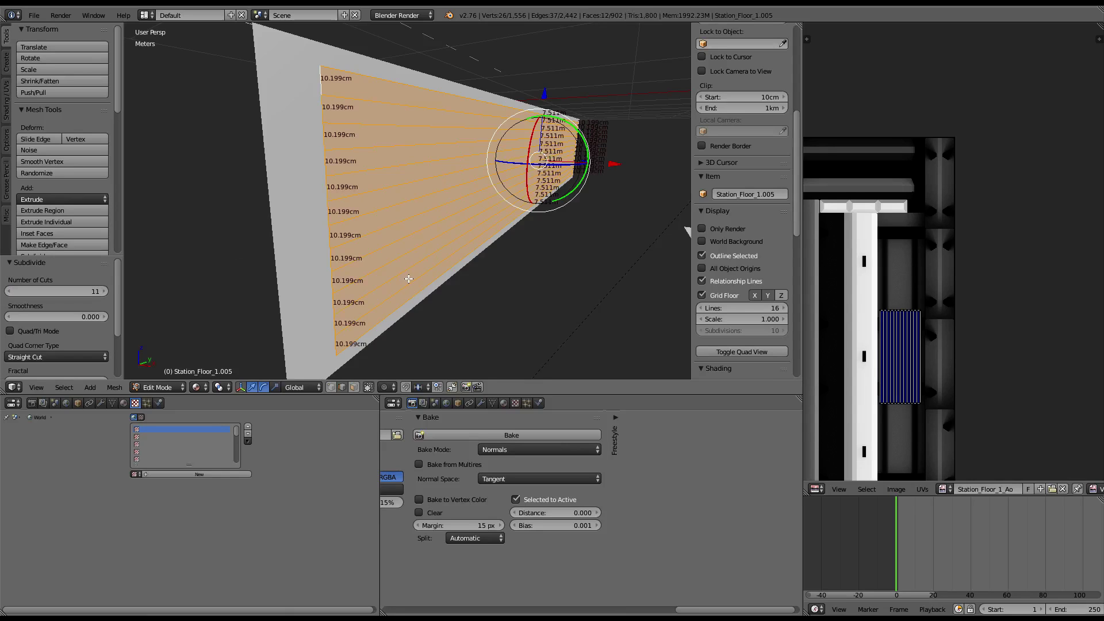
Step: Select four alternating strip edges and push them out along X and down along Z
right_click(408, 279)
shift+right_click(404, 259)
shift+right_click(403, 222)
shift+right_click(402, 184)
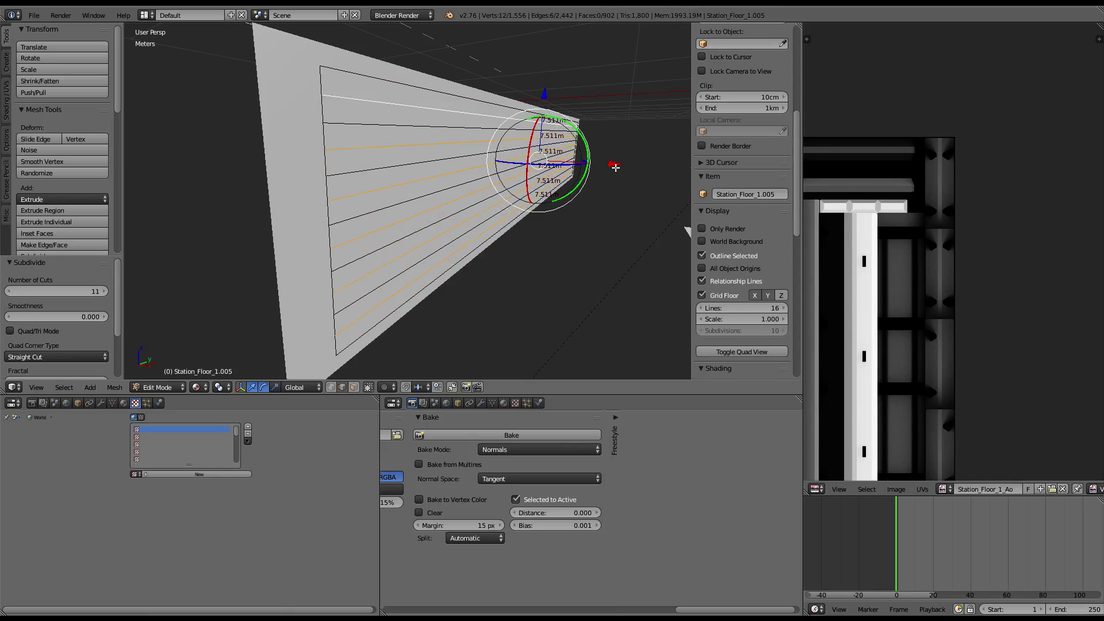
drag(615, 166, 626, 167)
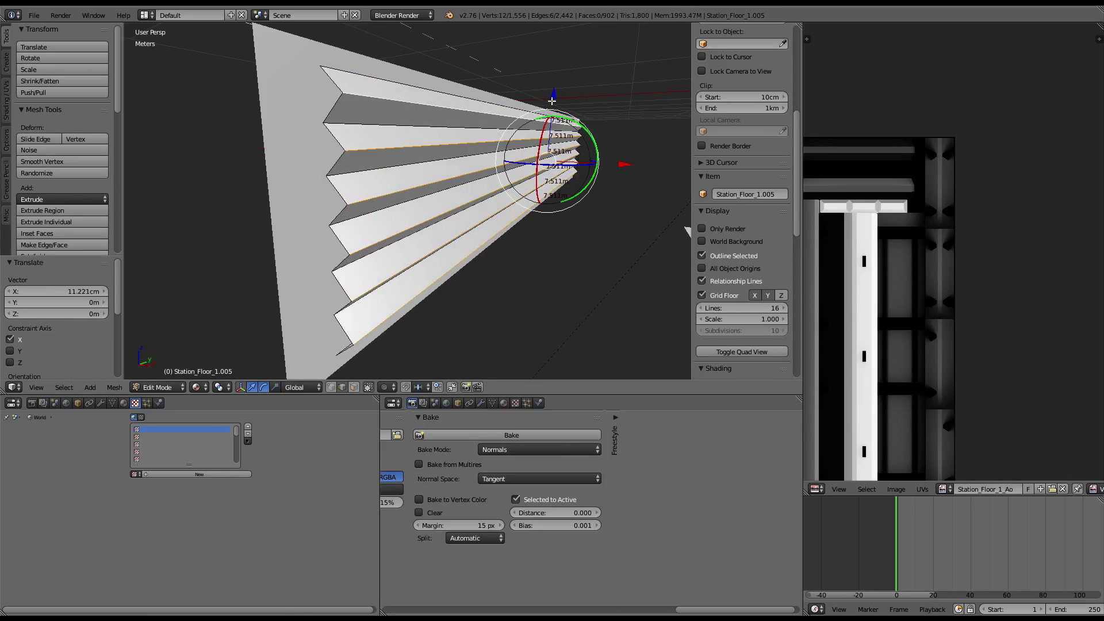
drag(552, 100, 552, 115)
mouse_move(552, 115)
middle_down()
mouse_move(553, 147)
mouse_move(599, 178)
middle_up()
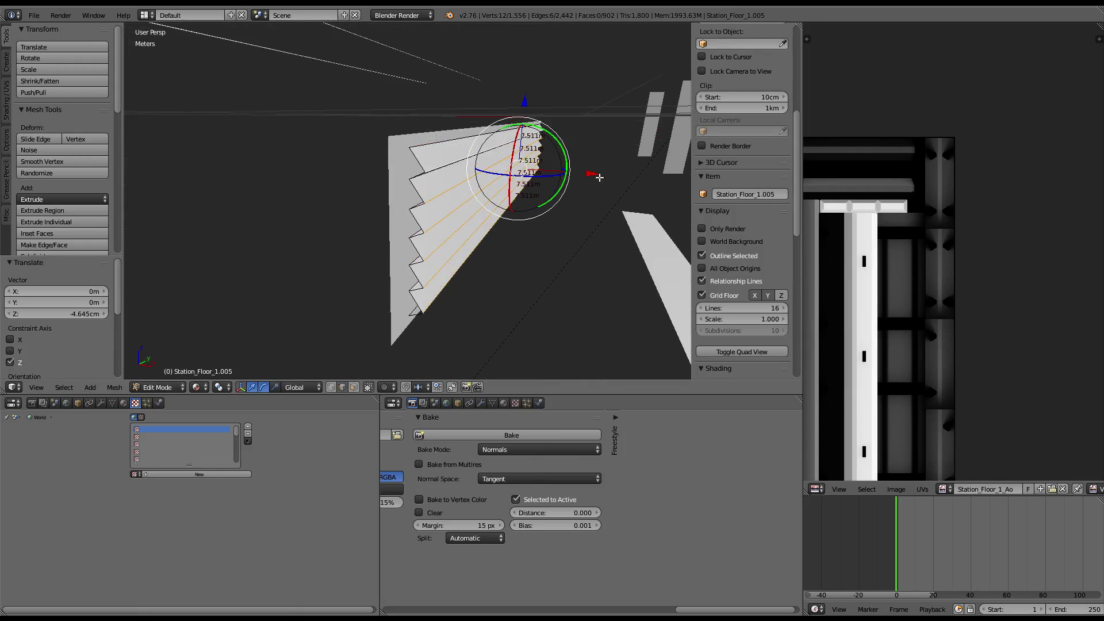
Step: Bevel the zig-zag ridge edges with 20 segments and return to Object Mode
ctrl+alt+shift+right_click(450, 152)
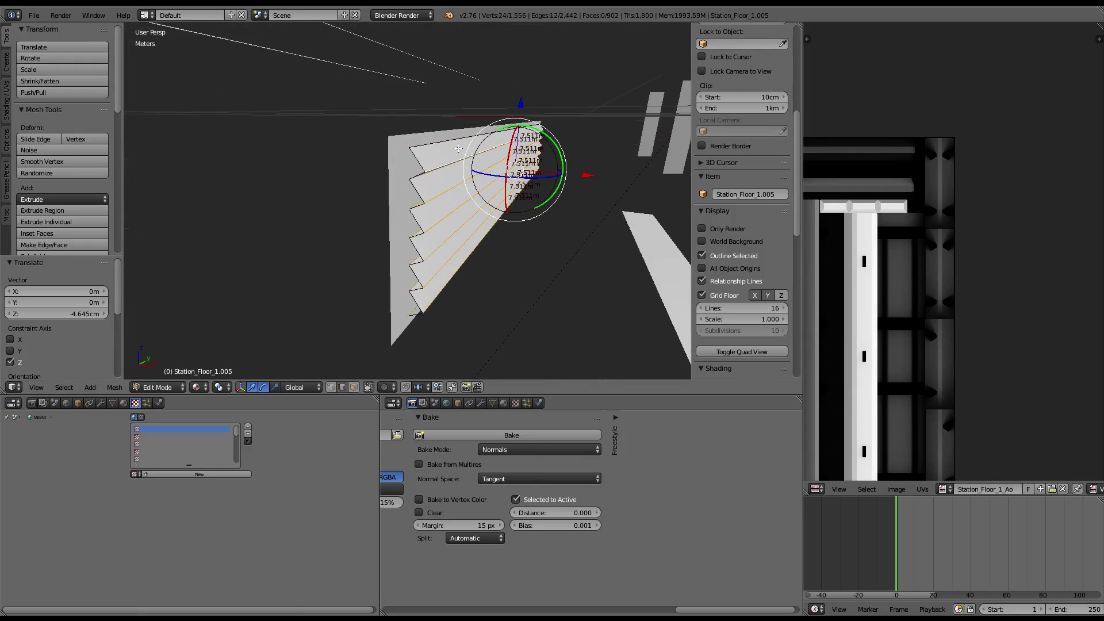
scroll(458, 148, up, 4)
middle_drag(458, 148, 449, 211)
shift+right_click(449, 212)
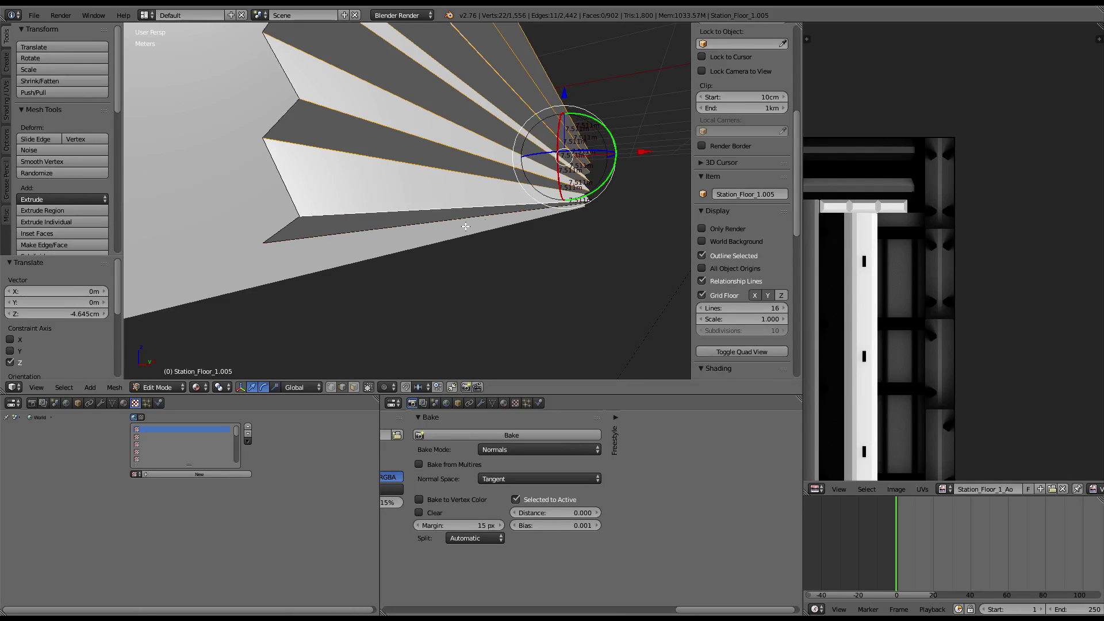
key(ctrl+e)
click(503, 223)
scroll(508, 236, up, 7)
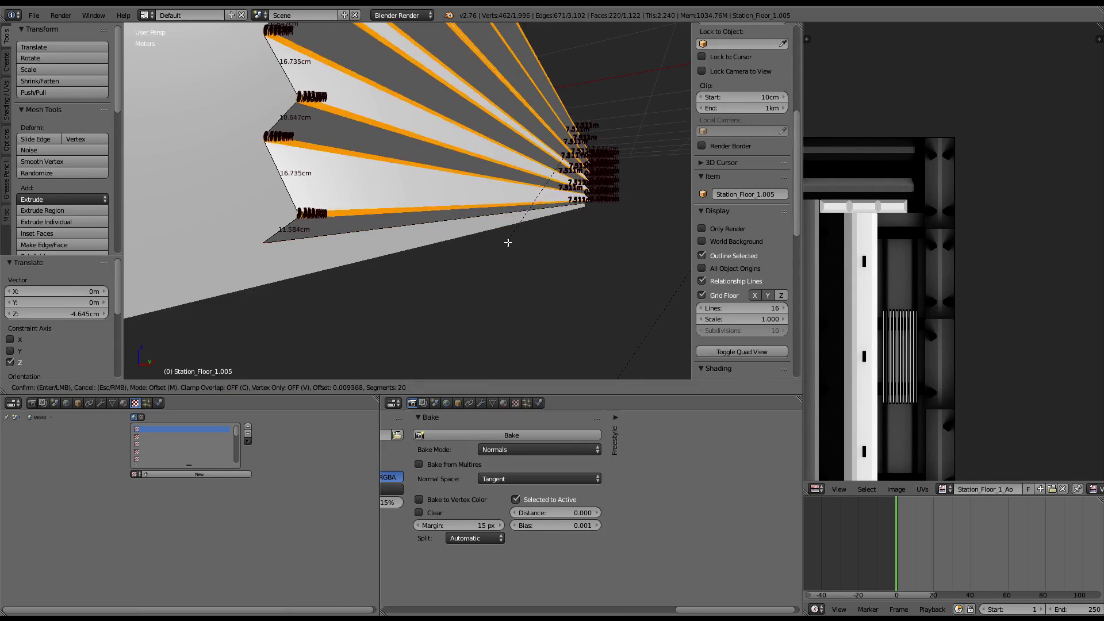
scroll(505, 243, up, 7)
scroll(502, 248, up, 5)
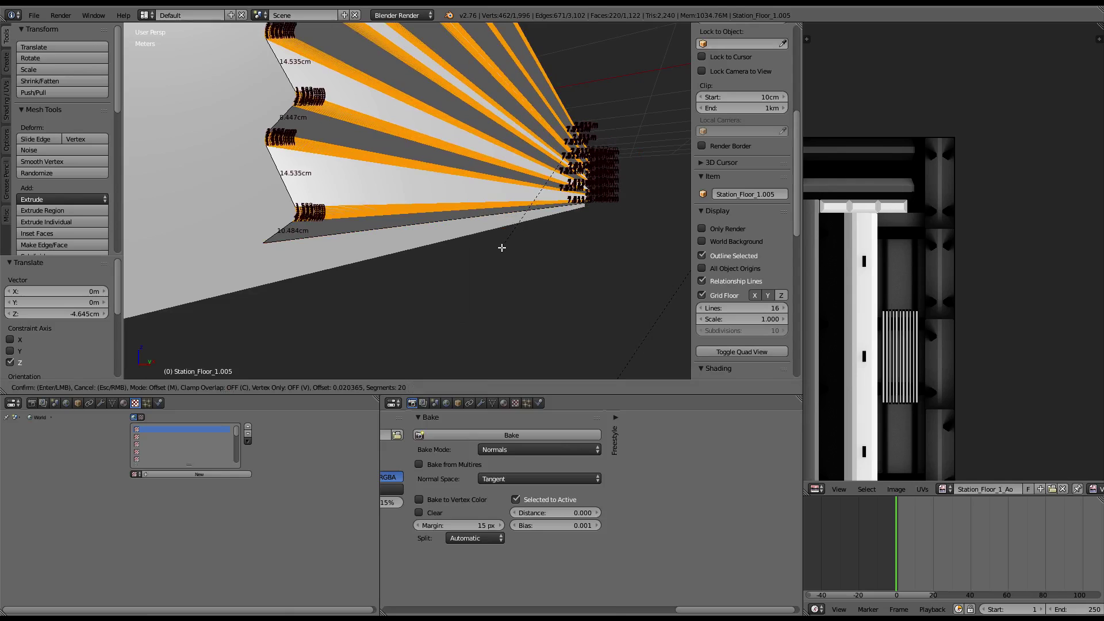
click(495, 249)
key(Tab)
middle_drag(495, 248, 342, 191)
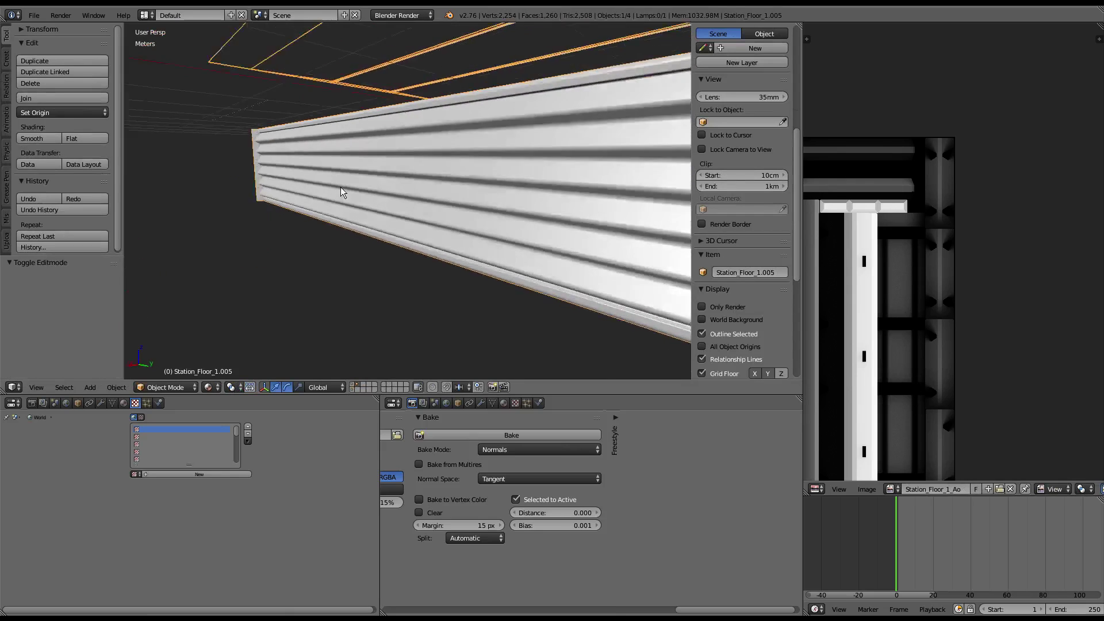
Step: Make Station_Floor_1.022 active and bake the corrugated panel detail as a Normals map
scroll(342, 191, down, 5)
shift+right_click(370, 170)
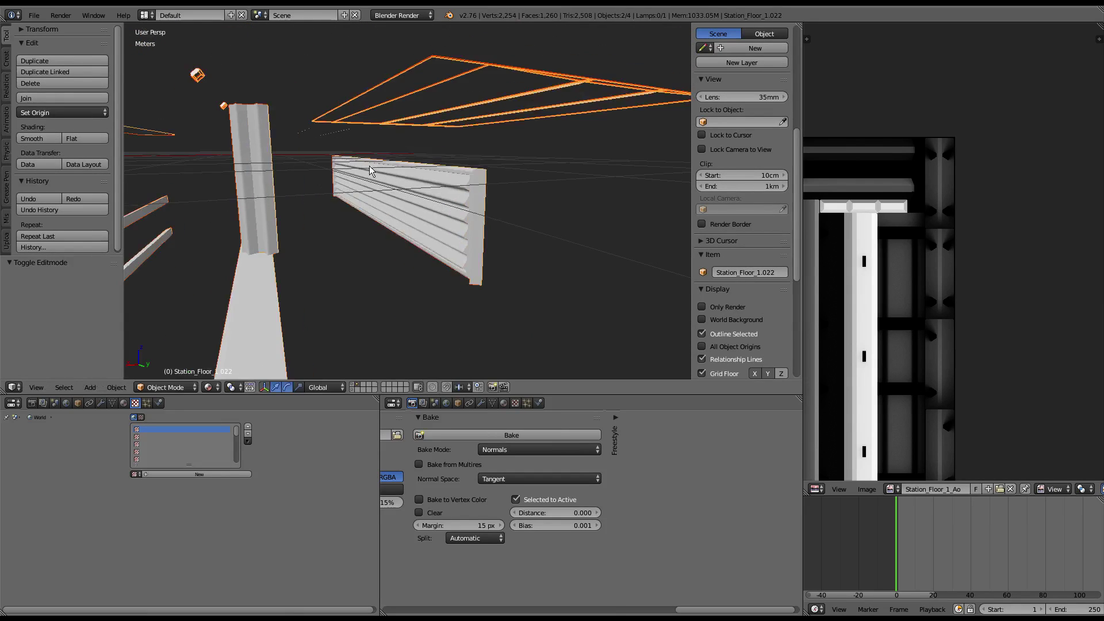
middle_drag(370, 171, 630, 360)
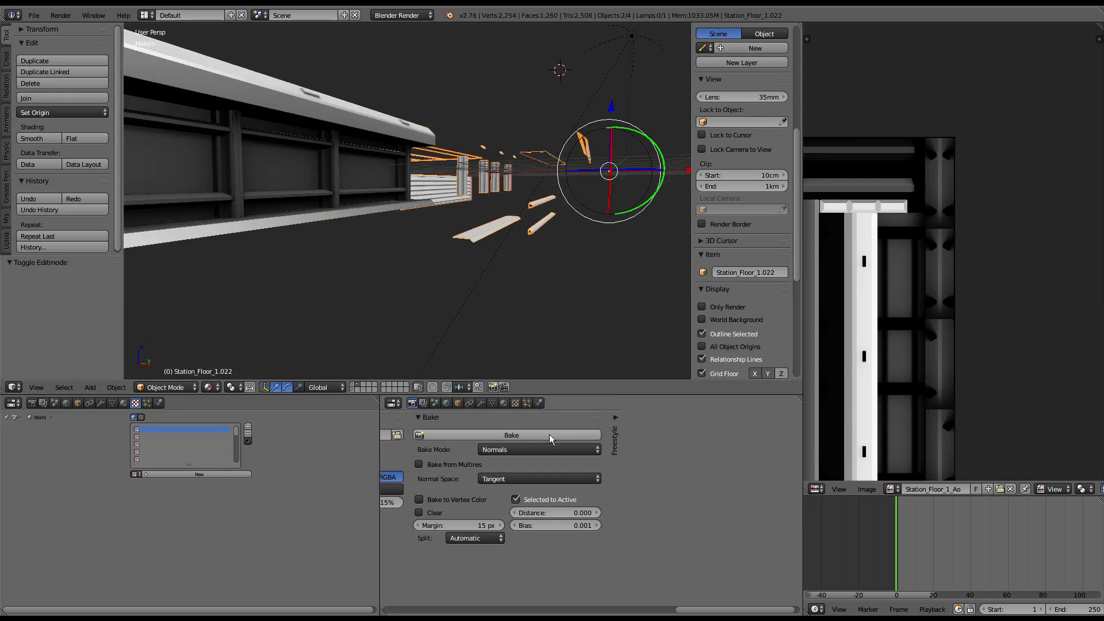
click(550, 435)
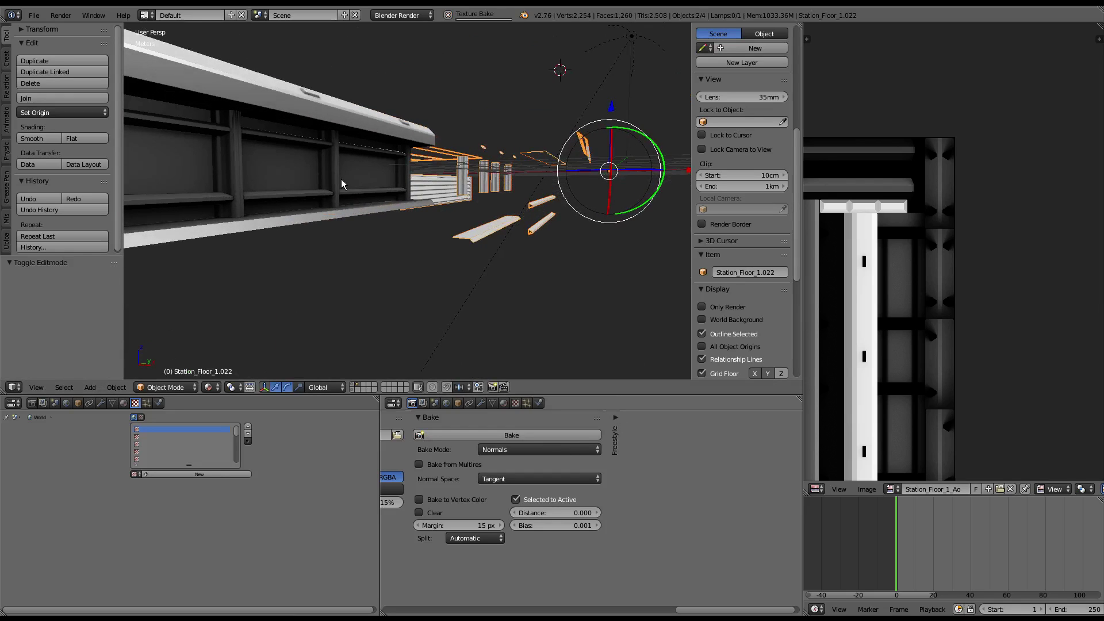
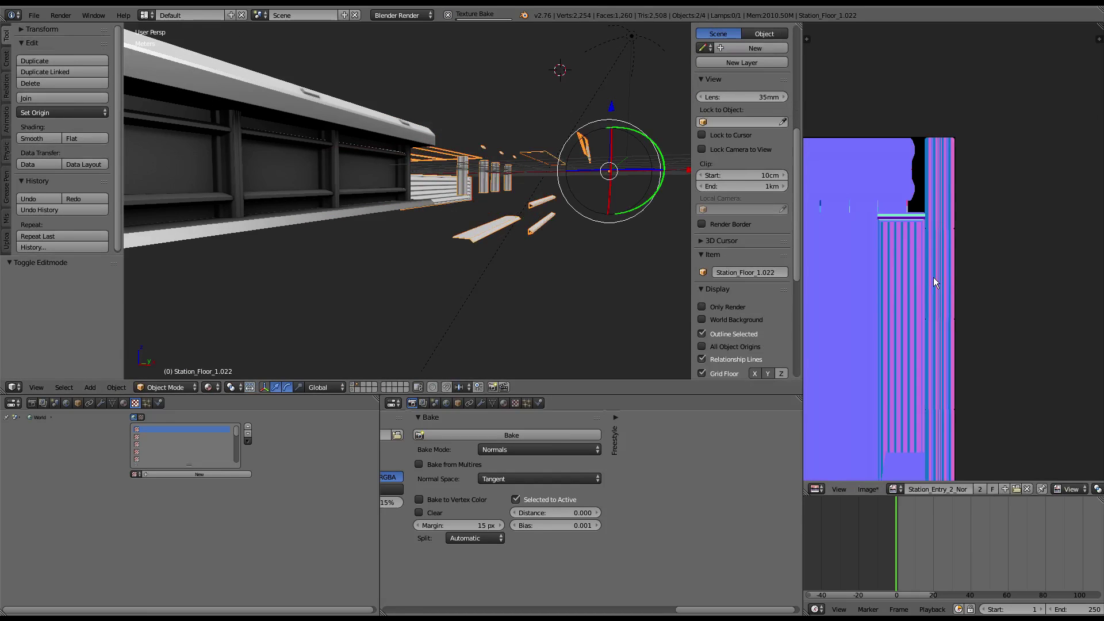
Step: Select the louvered floor piece Station_Floor_1.005 and enter Edit Mode on it
scroll(344, 204, down, 3)
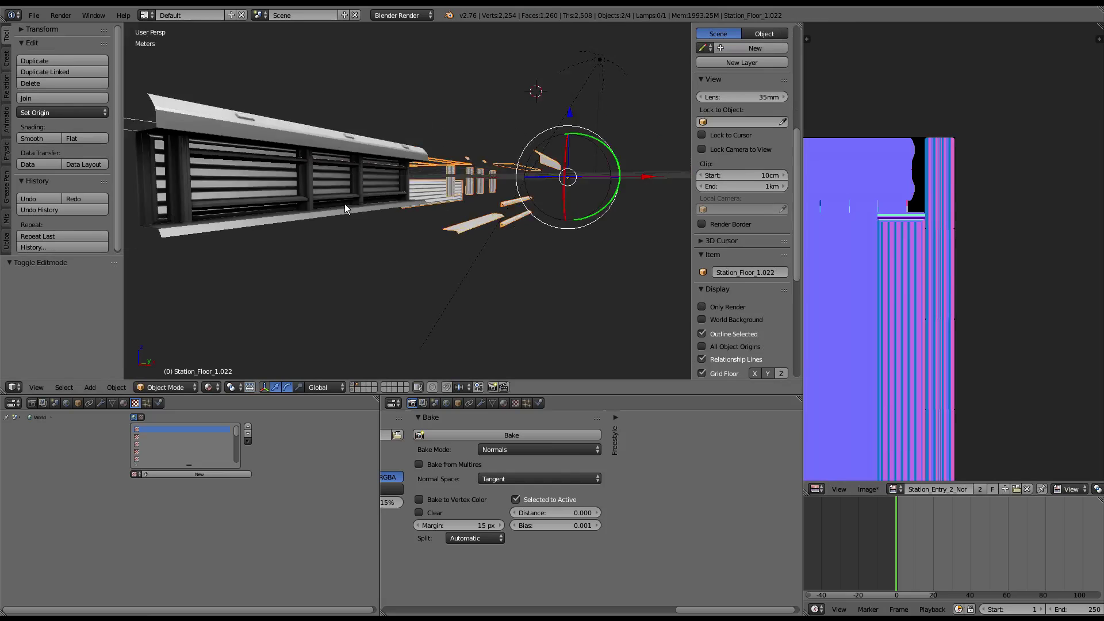
mouse_move(344, 204)
middle_down()
mouse_move(237, 202)
mouse_move(343, 233)
middle_up()
scroll(343, 233, up, 4)
mouse_move(462, 139)
middle_down()
mouse_move(399, 161)
mouse_move(532, 150)
mouse_move(474, 187)
mouse_move(398, 153)
mouse_move(337, 177)
mouse_move(452, 181)
mouse_move(443, 243)
mouse_move(485, 175)
mouse_move(413, 195)
mouse_move(385, 223)
mouse_move(438, 159)
mouse_move(369, 149)
mouse_move(426, 158)
mouse_move(626, 133)
mouse_move(381, 179)
mouse_move(402, 178)
mouse_move(388, 184)
middle_up()
scroll(412, 151, up, 2)
scroll(381, 178, up, 2)
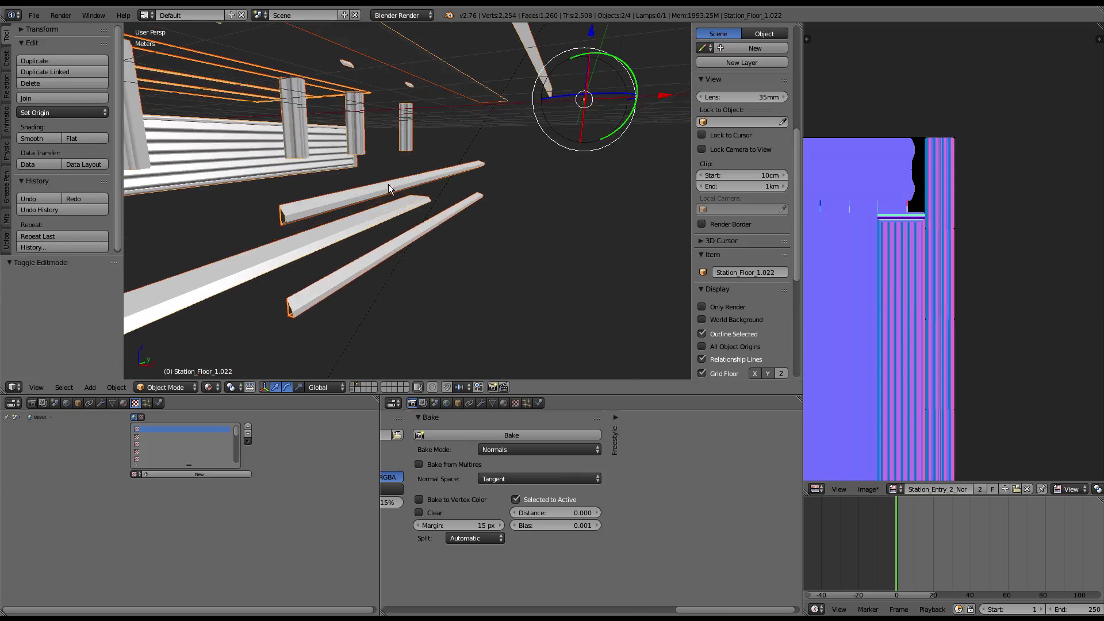
right_click(340, 173)
key(Tab)
key(Tab)
right_click(325, 207)
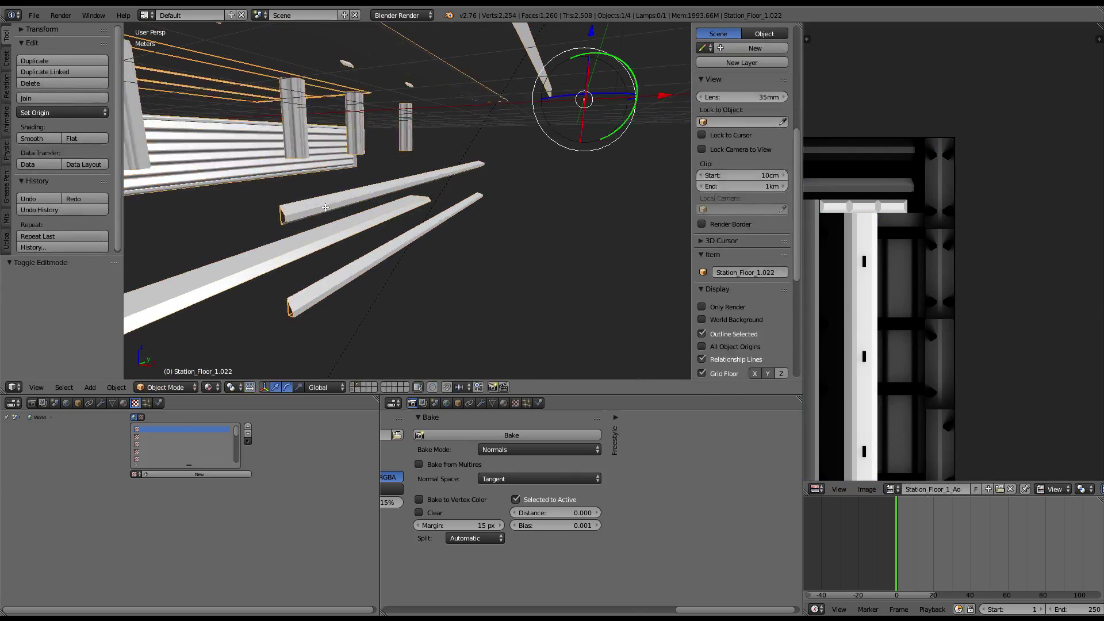
key(Tab)
key(Tab)
right_click(320, 207)
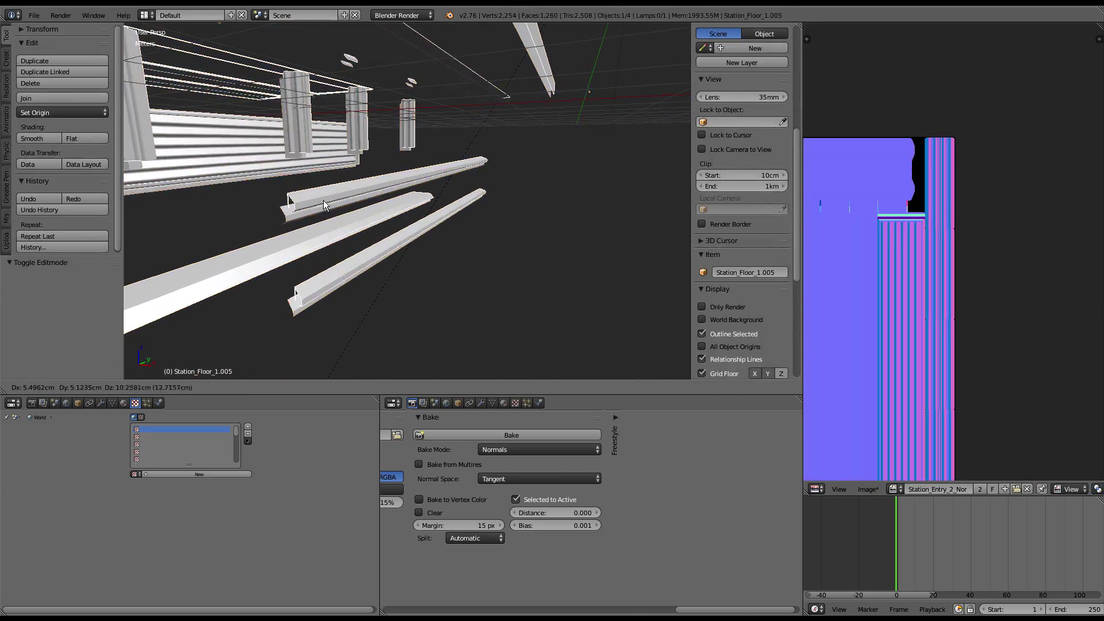
key(Tab)
Step: Reveal hidden geometry and subdivide the selected upper trim rail edges
key(alt+h)
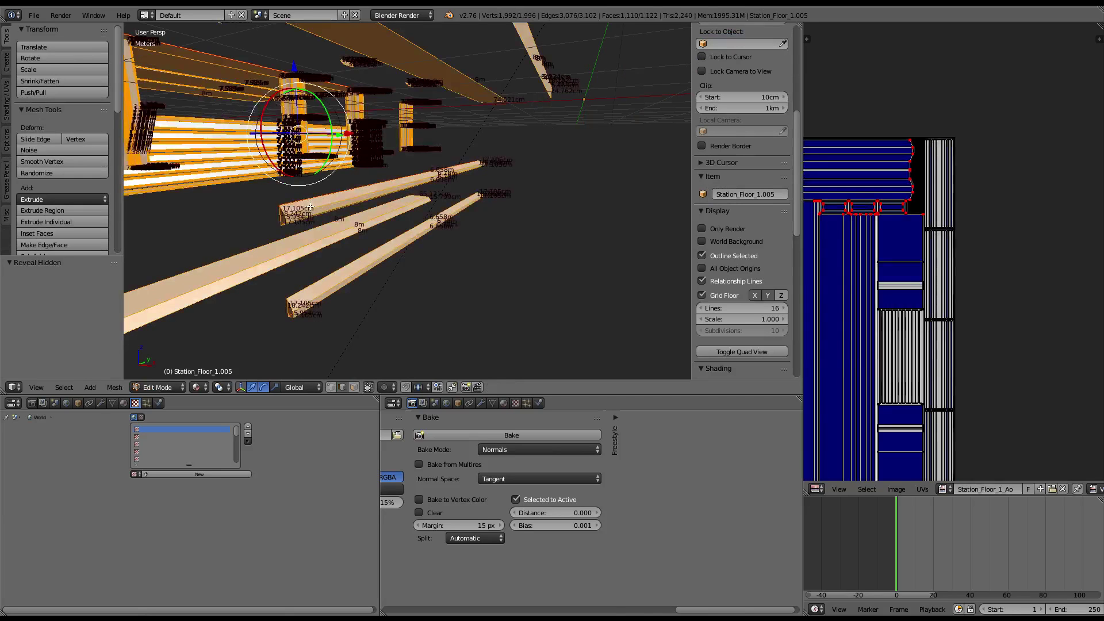
right_click(307, 210)
mouse_move(306, 211)
middle_down()
mouse_move(503, 170)
mouse_move(283, 267)
middle_up()
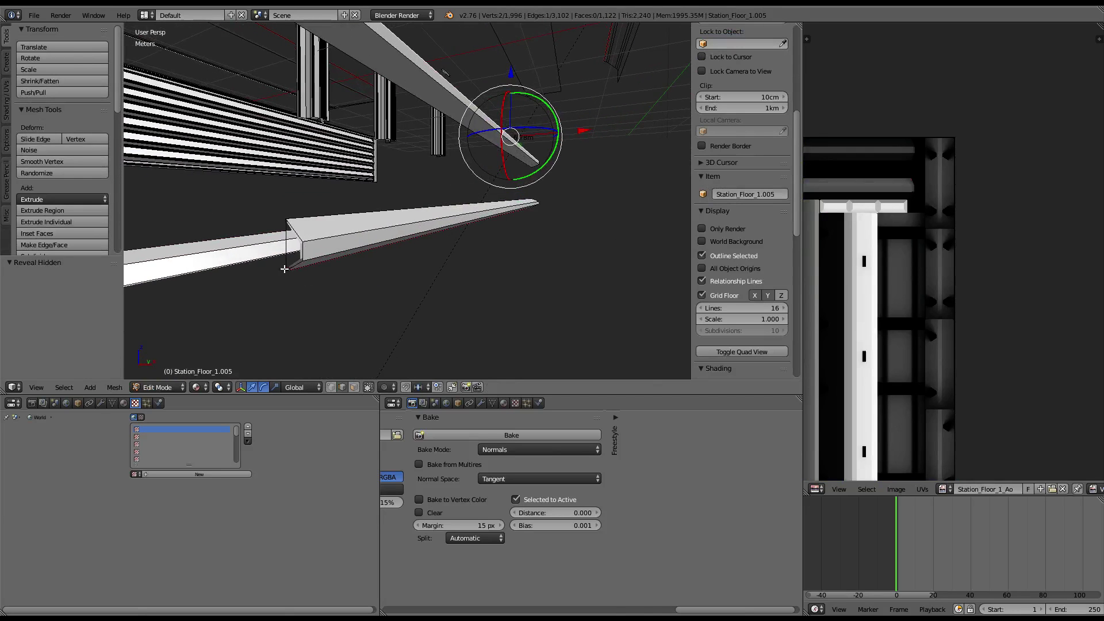
shift+right_click(283, 266)
scroll(337, 244, up, 2)
ctrl+alt+shift+right_click(376, 98)
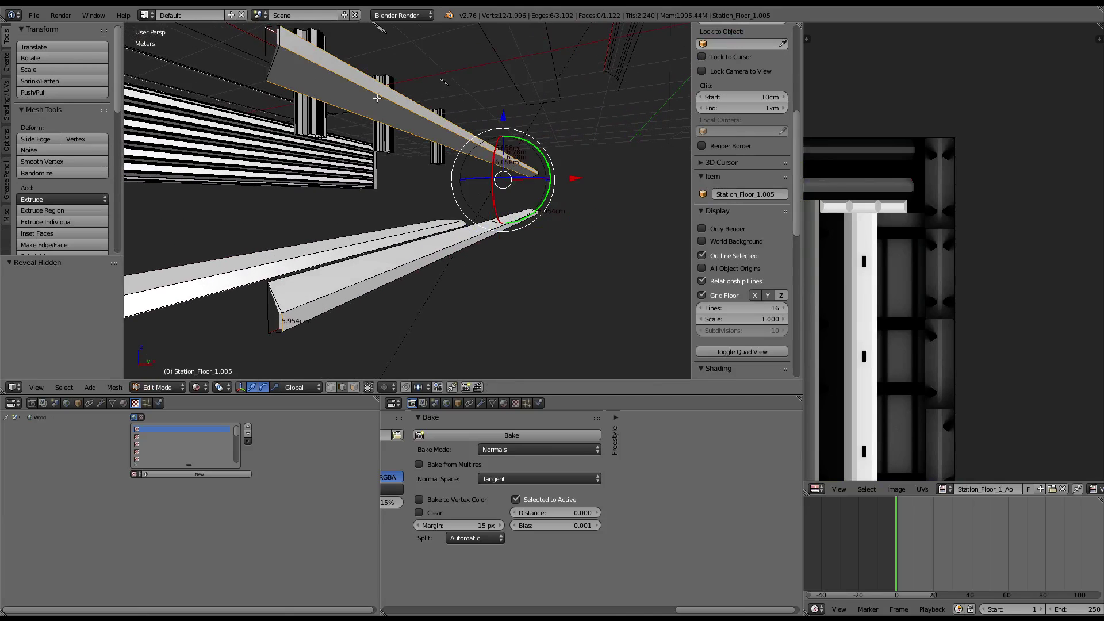
key(ctrl+z)
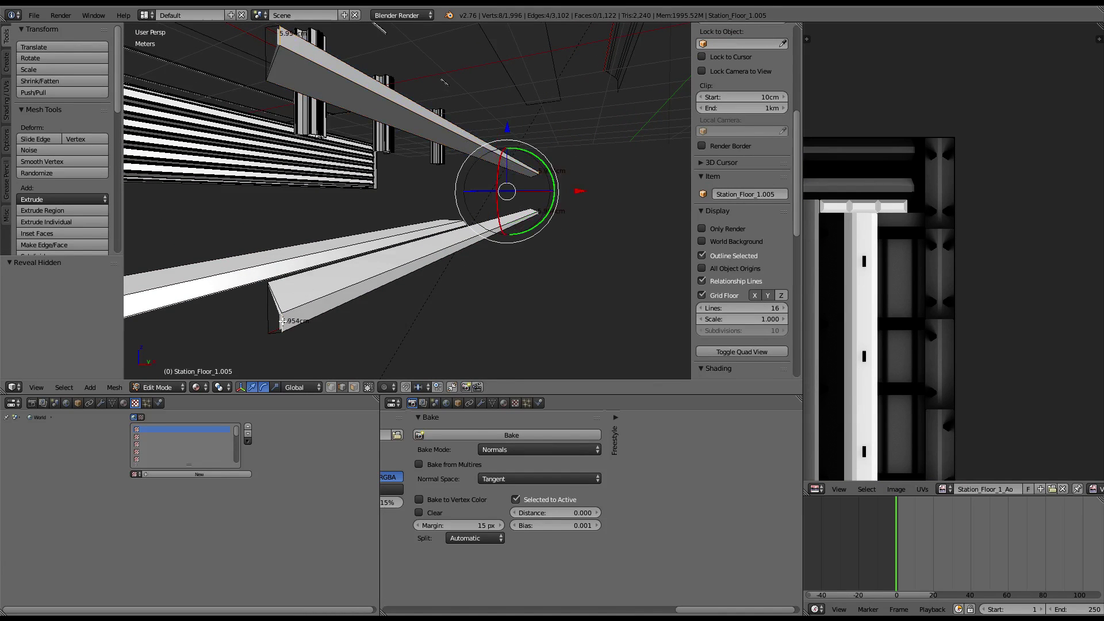
key(w)
click(455, 224)
Step: Shrink the selected rail edges inward along their normals
right_click(413, 268)
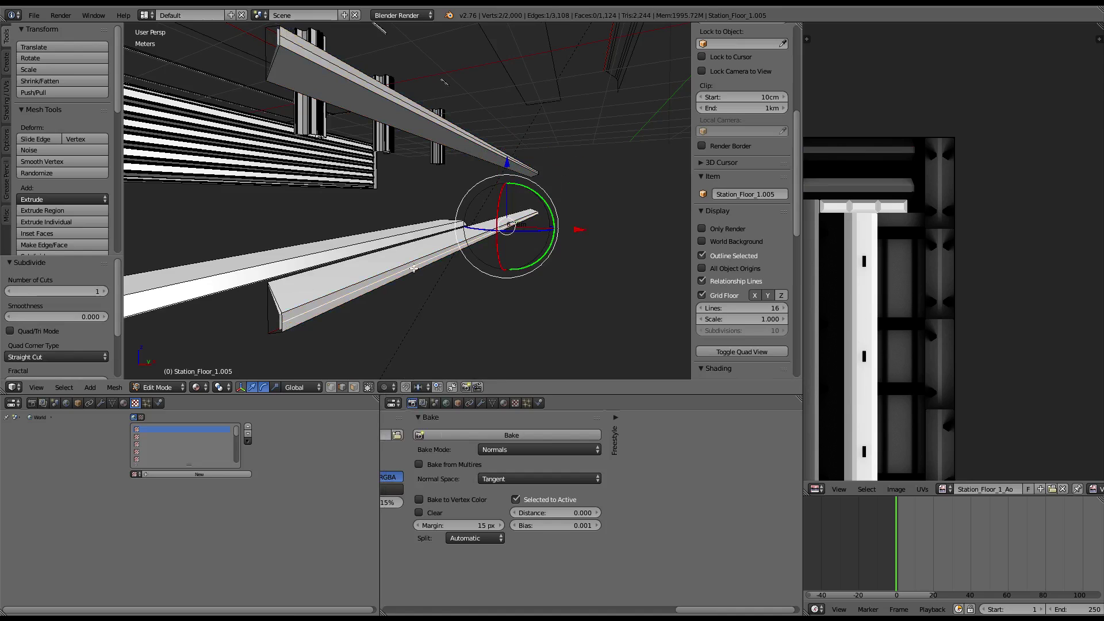
shift+right_click(376, 92)
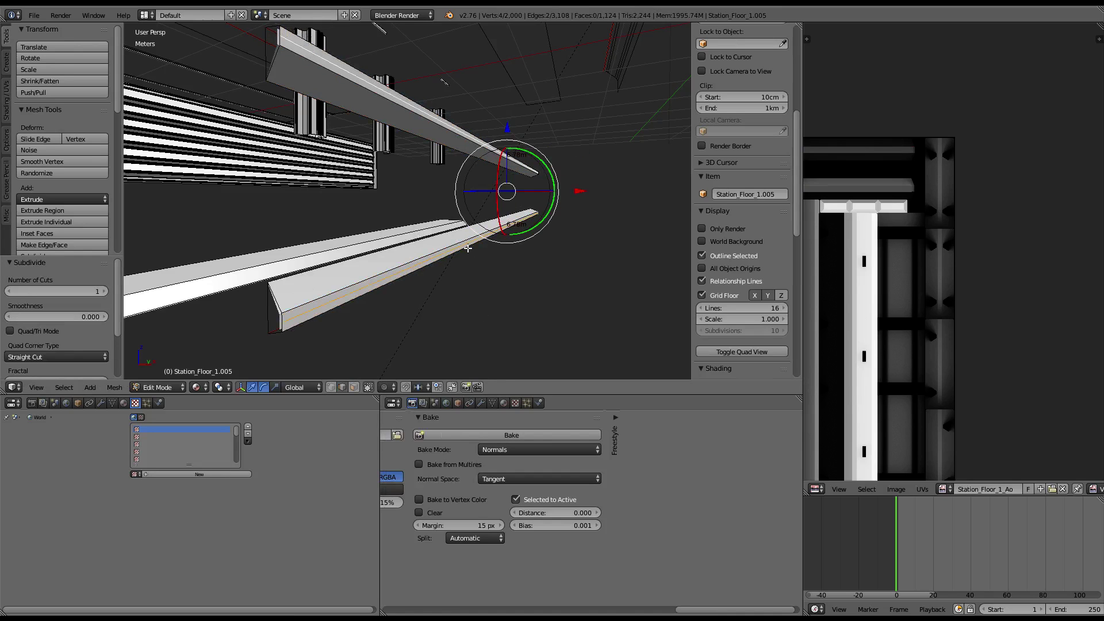
key(alt+s)
click(524, 267)
key(ctrl+e)
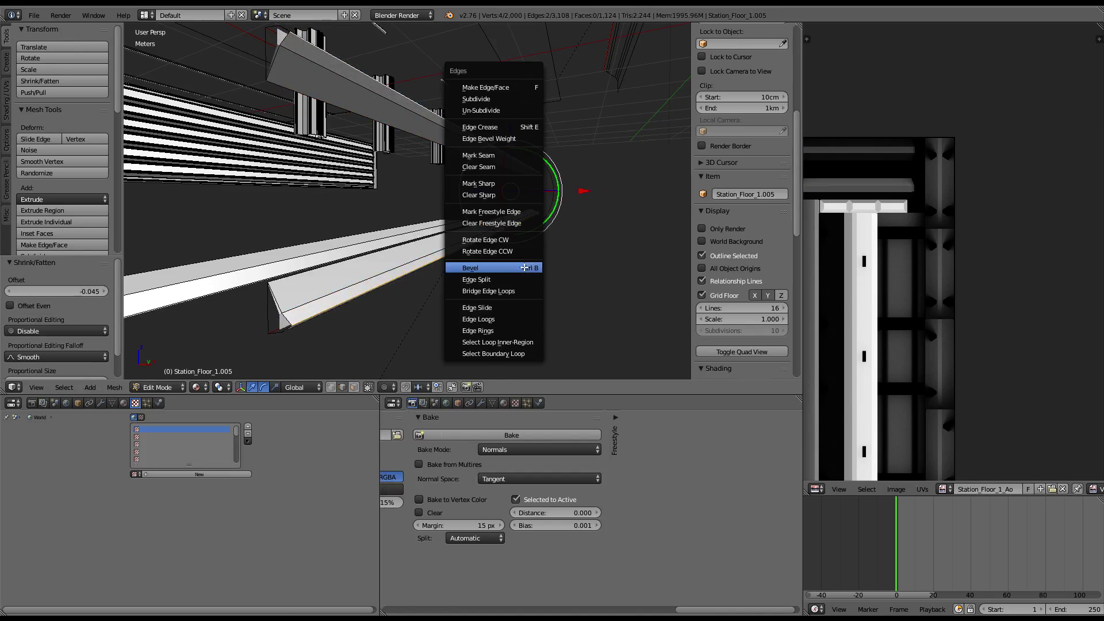
key(Escape)
shift+right_click(489, 194)
key(ctrl+e)
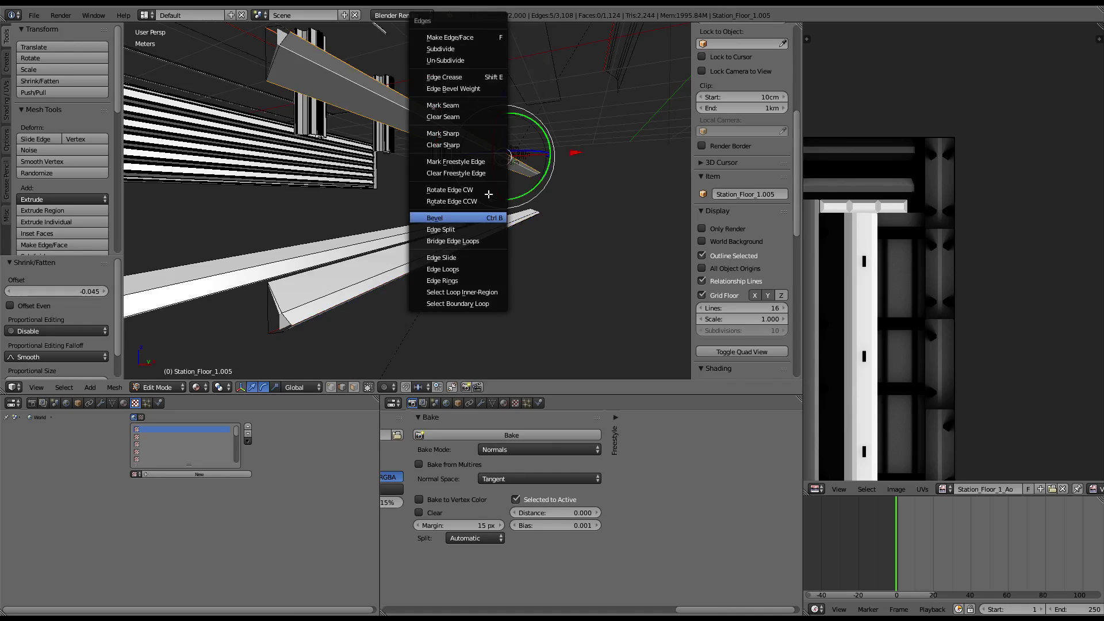
click(480, 213)
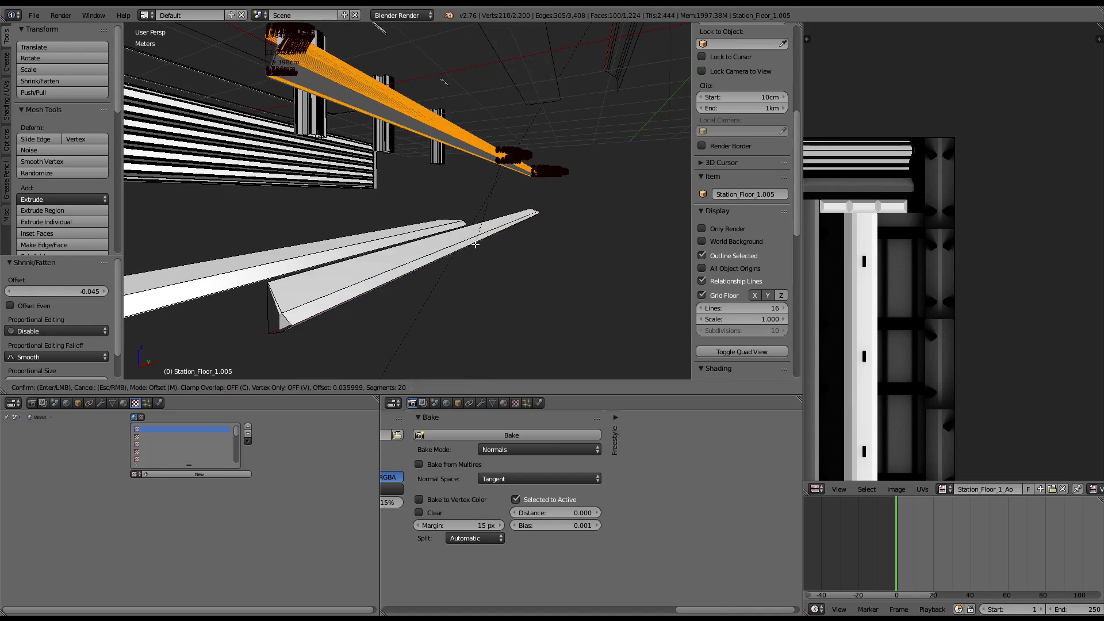
key(Escape)
Step: Bevel the upper rail's edge ring with 20 segments and return to Object Mode
mouse_move(464, 220)
middle_down()
mouse_move(450, 254)
mouse_move(410, 277)
middle_up()
ctrl+alt+shift+right_click(369, 138)
middle_drag(369, 138, 389, 181)
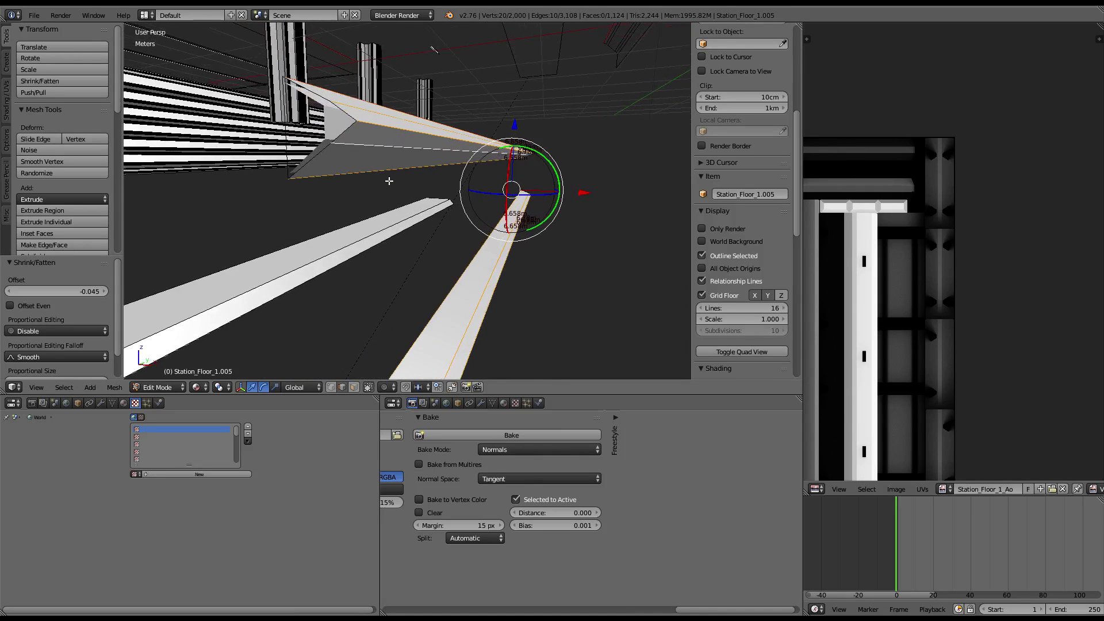
key(ctrl+e)
click(384, 216)
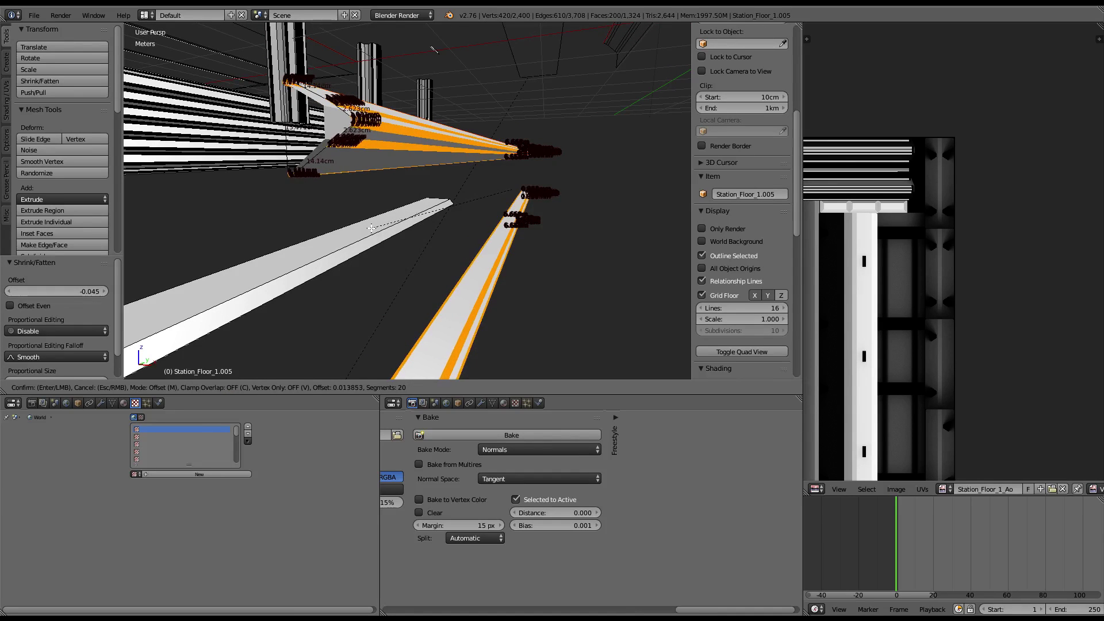
click(399, 219)
key(Tab)
middle_drag(400, 219, 403, 219)
key(Tab)
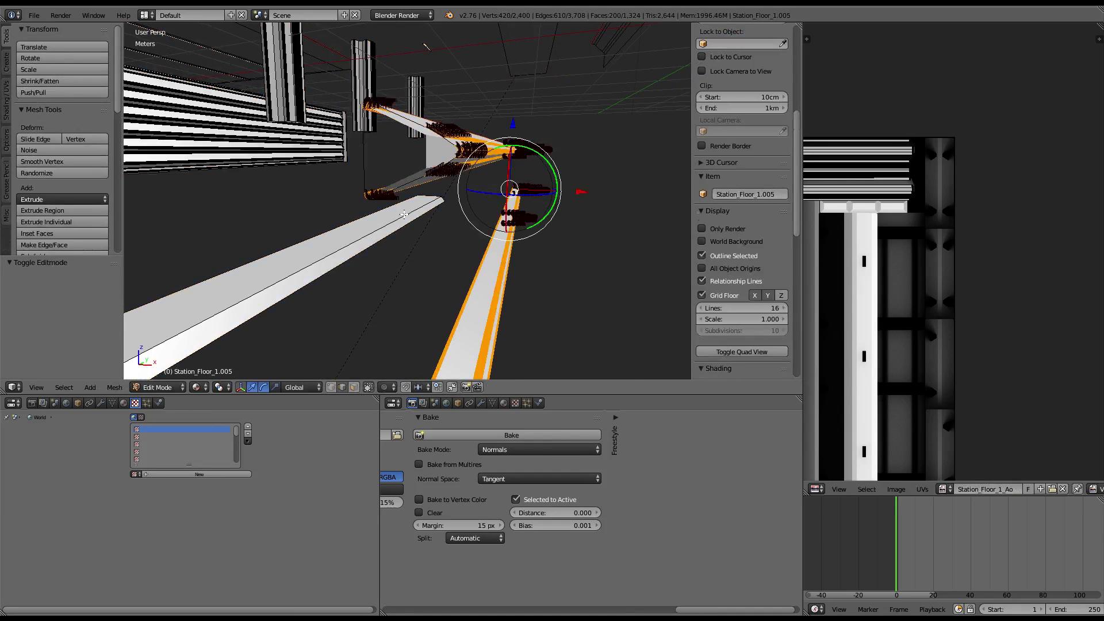
key(Tab)
scroll(421, 204, down, 2)
Step: Inspect the beveled rail up close in Edit Mode
scroll(422, 206, down, 2)
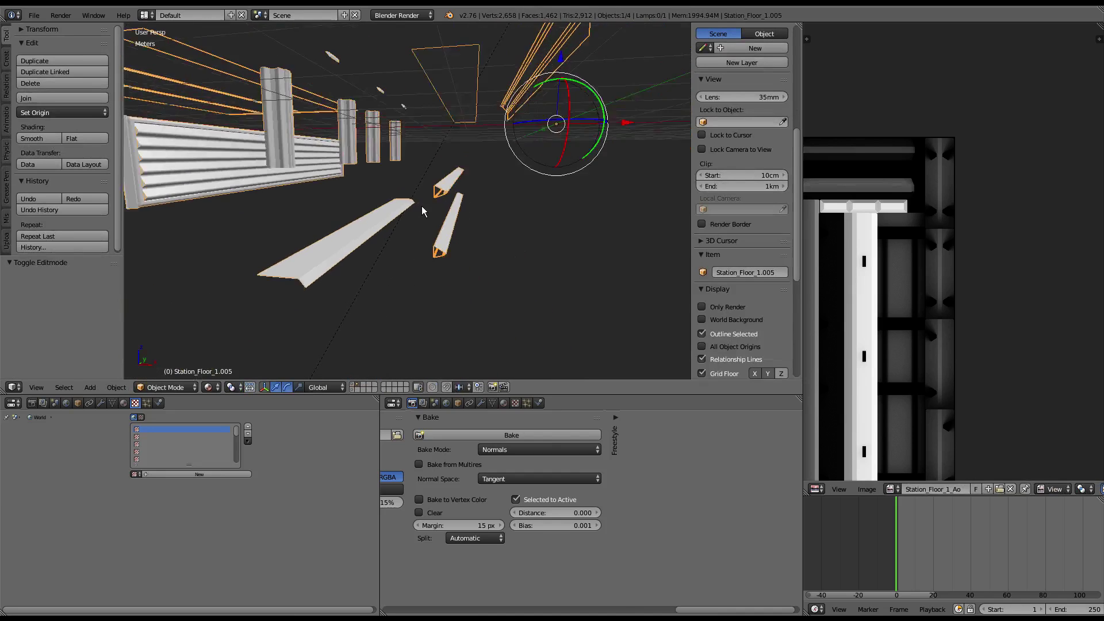
mouse_move(422, 205)
middle_down()
mouse_move(378, 205)
mouse_move(524, 236)
mouse_move(503, 209)
mouse_move(471, 205)
mouse_move(459, 187)
mouse_move(371, 140)
middle_up()
key(Tab)
right_click(459, 186)
middle_drag(495, 129, 504, 124)
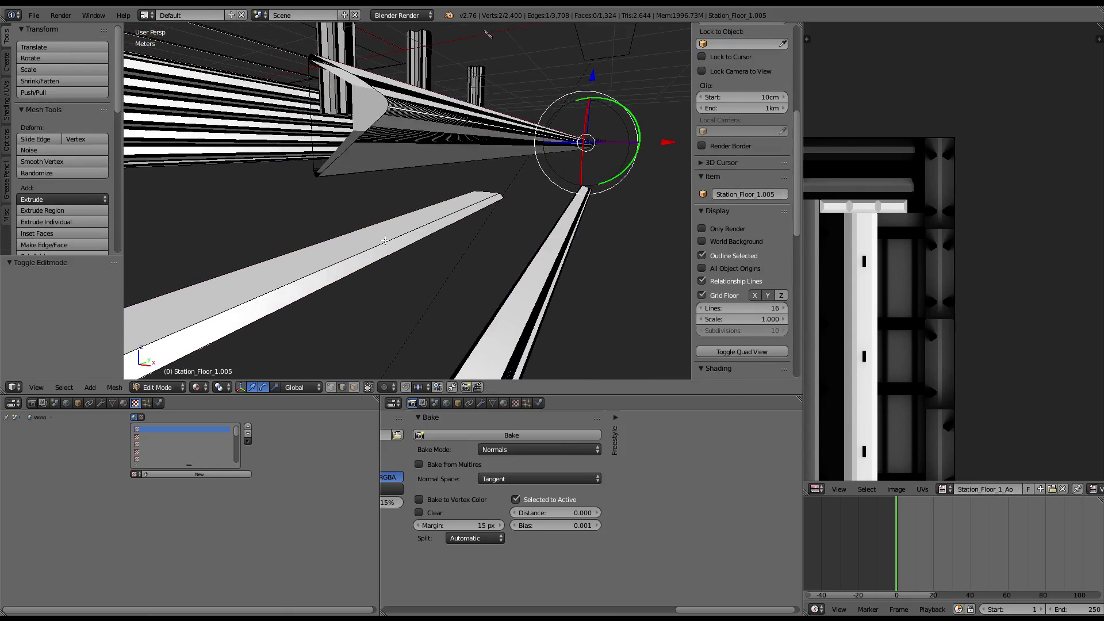
key(Tab)
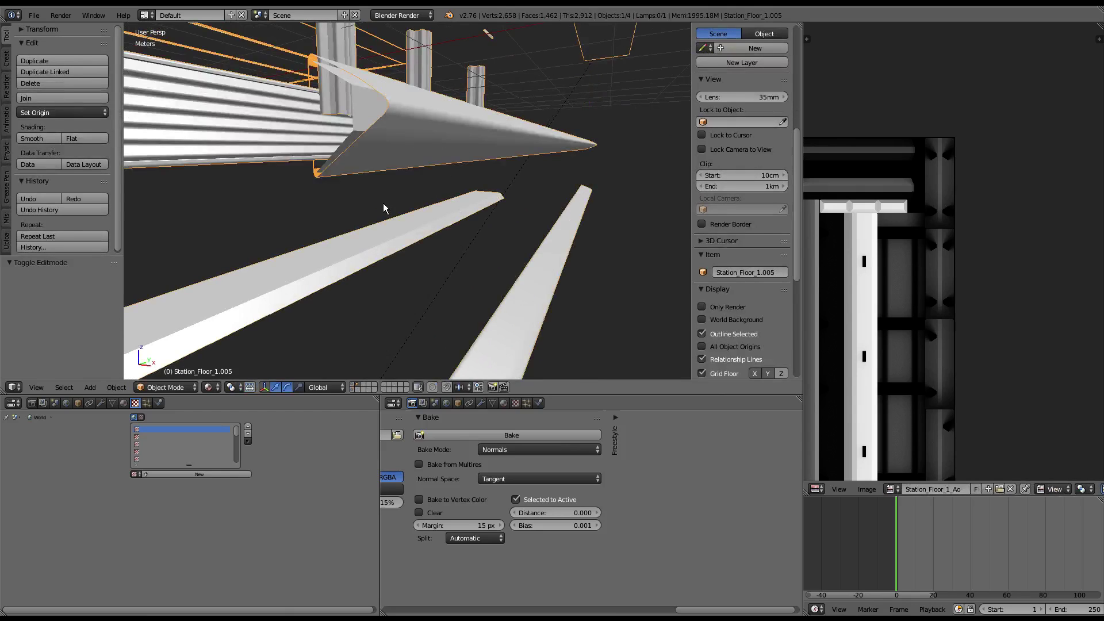
Step: Deselect all of Station_Floor_1.022's mesh and start the Selected-to-Active normal bake
mouse_move(383, 202)
middle_down()
mouse_move(412, 202)
mouse_move(433, 170)
middle_up()
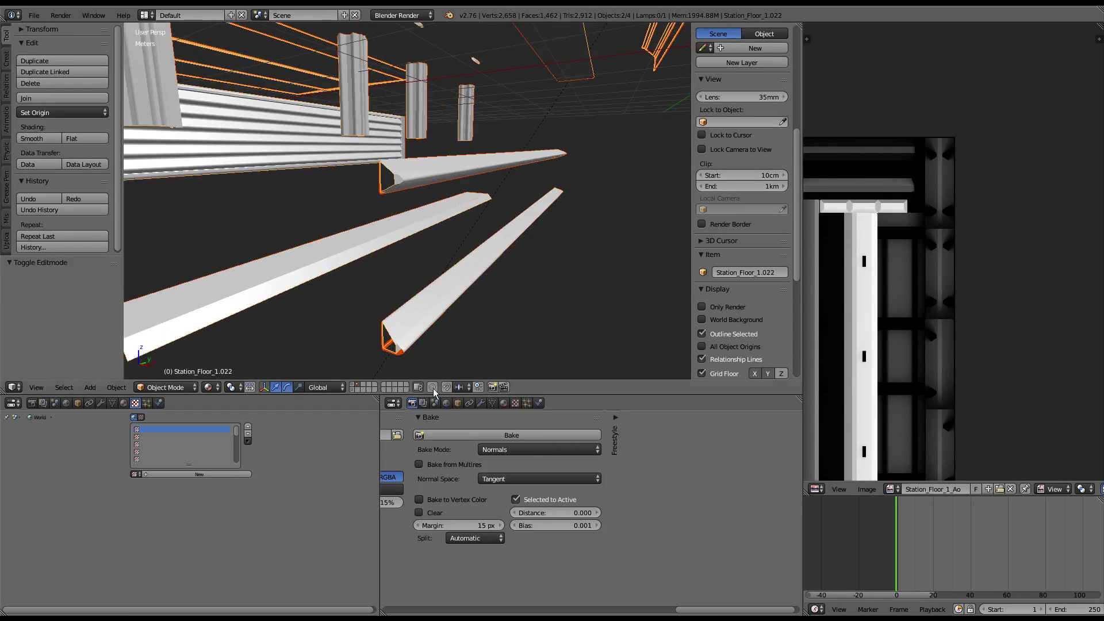
key(Tab)
key(a)
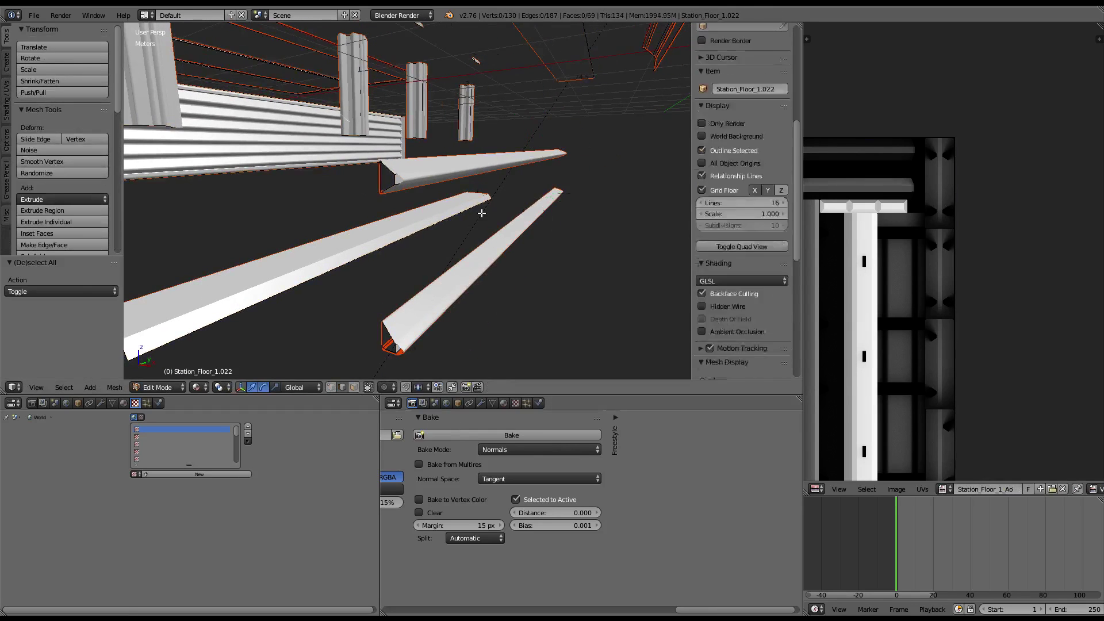
key(Tab)
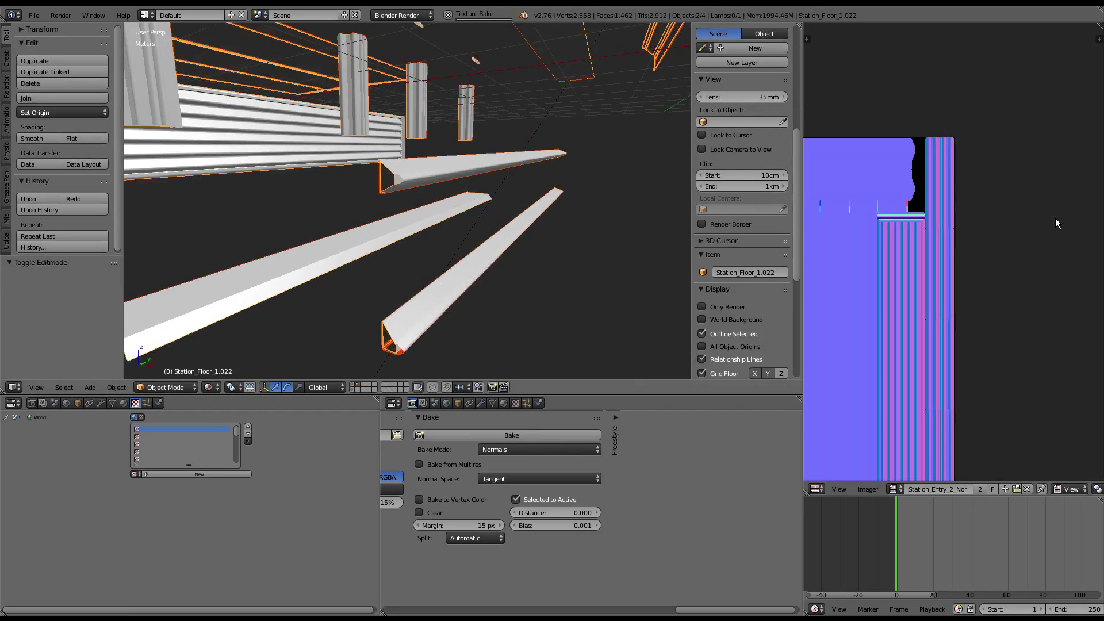
scroll(907, 244, down, 5)
scroll(907, 244, up, 3)
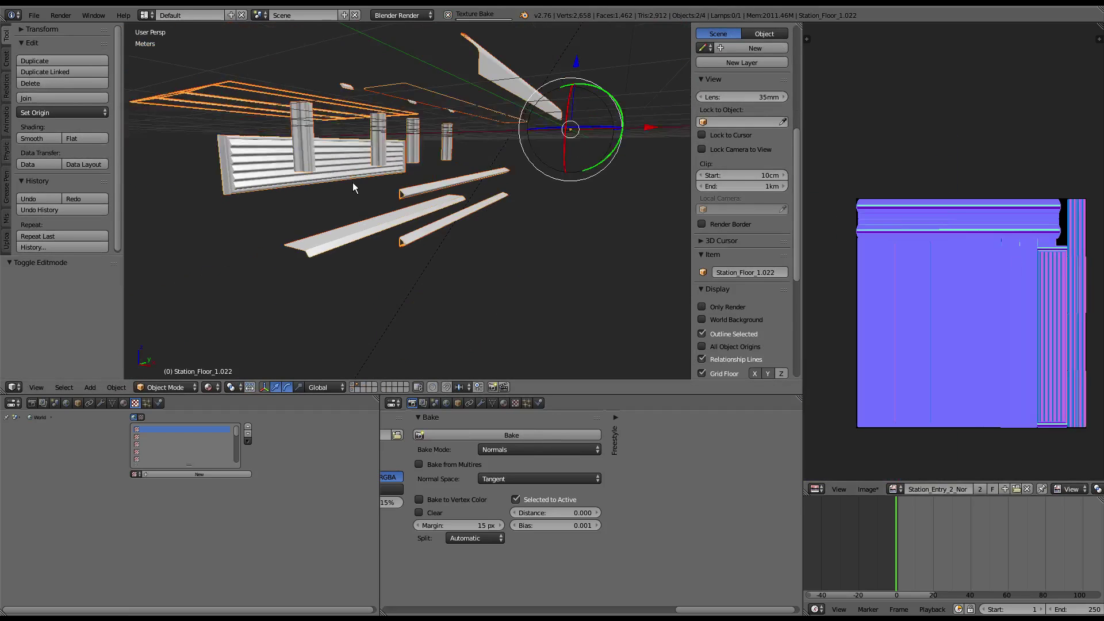
mouse_move(353, 181)
middle_down()
mouse_move(527, 194)
mouse_move(513, 193)
middle_up()
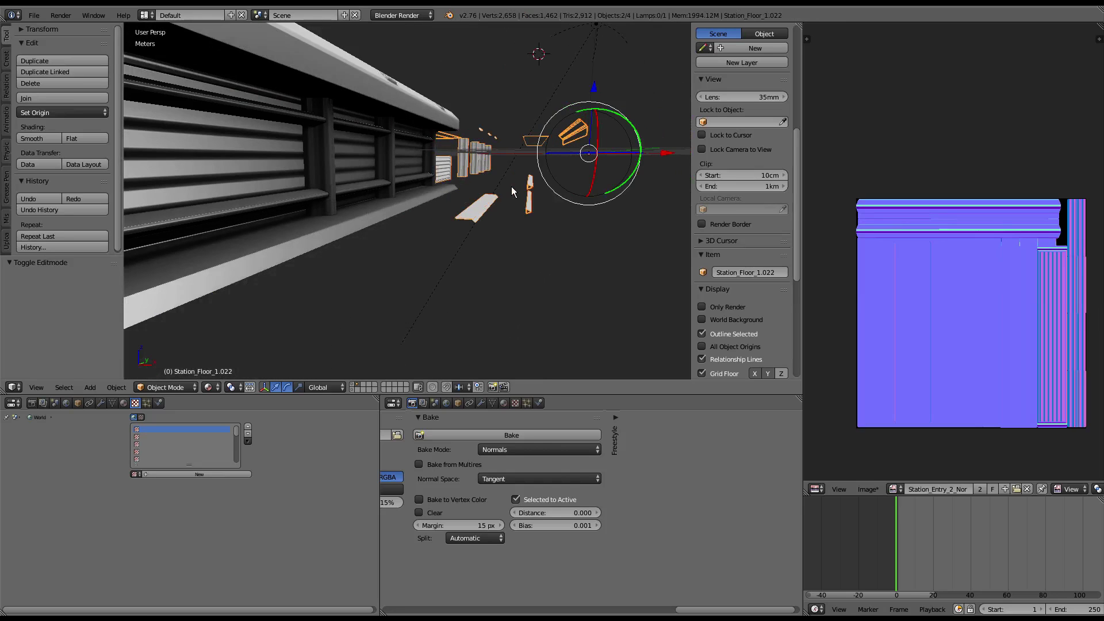
mouse_move(508, 187)
middle_down()
mouse_move(318, 203)
mouse_move(413, 222)
mouse_move(398, 133)
mouse_move(348, 127)
mouse_move(433, 140)
mouse_move(464, 126)
mouse_move(364, 167)
mouse_move(416, 166)
mouse_move(450, 198)
mouse_move(522, 181)
mouse_move(331, 179)
mouse_move(525, 196)
mouse_move(517, 165)
mouse_move(500, 176)
middle_up()
Step: Switch to Station_Floor_1.005 in Edit Mode and subdivide three selected trim edges
key(Tab)
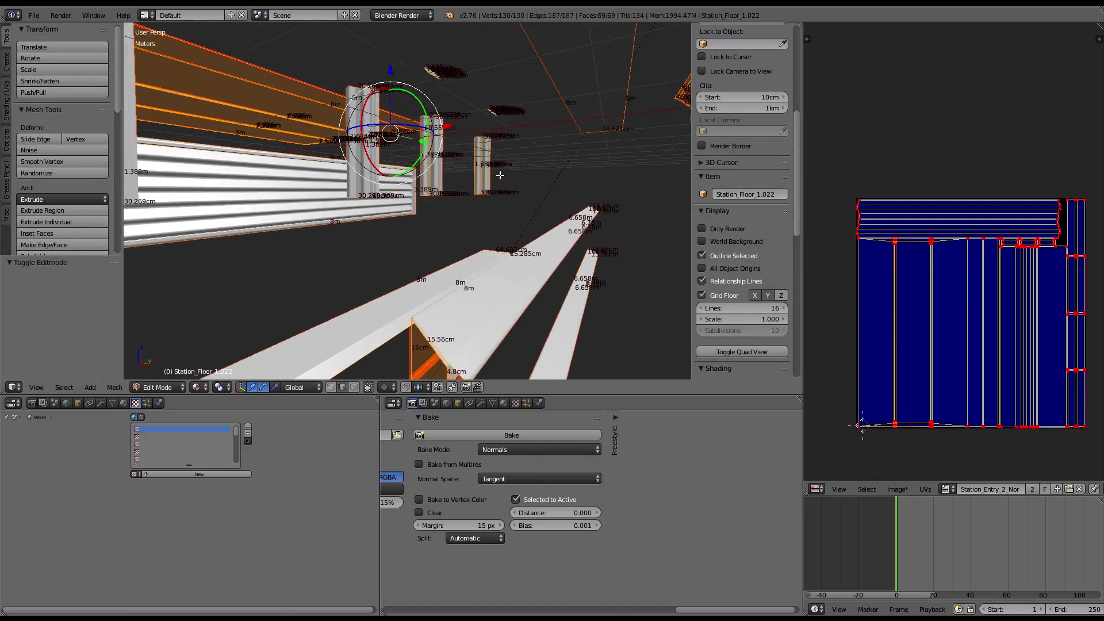
key(Tab)
right_click(494, 255)
key(Tab)
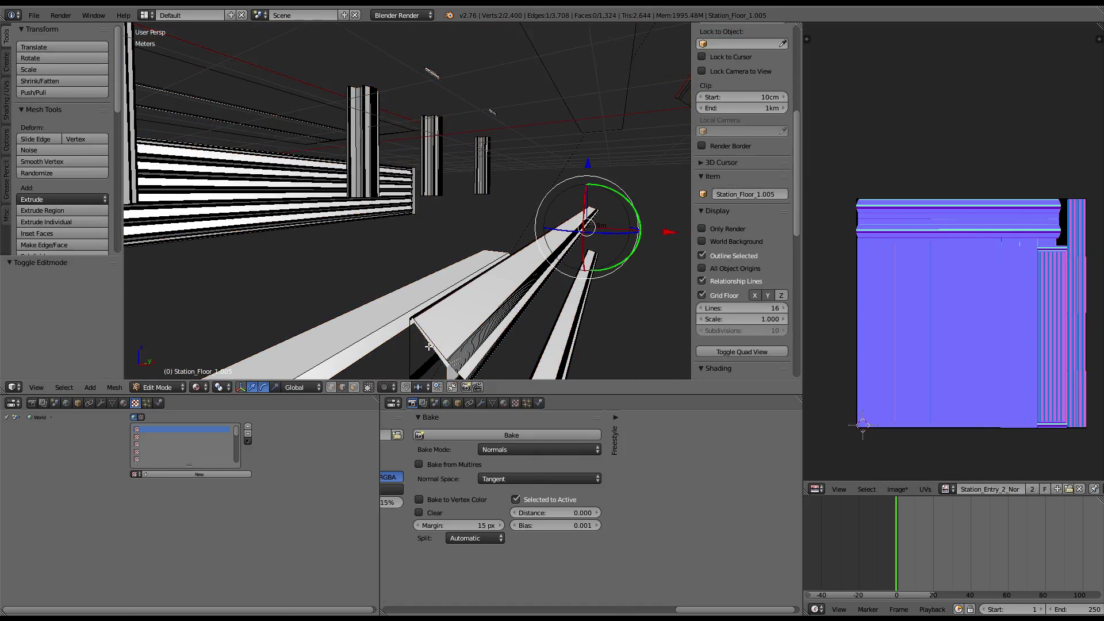
middle_drag(425, 339, 468, 209)
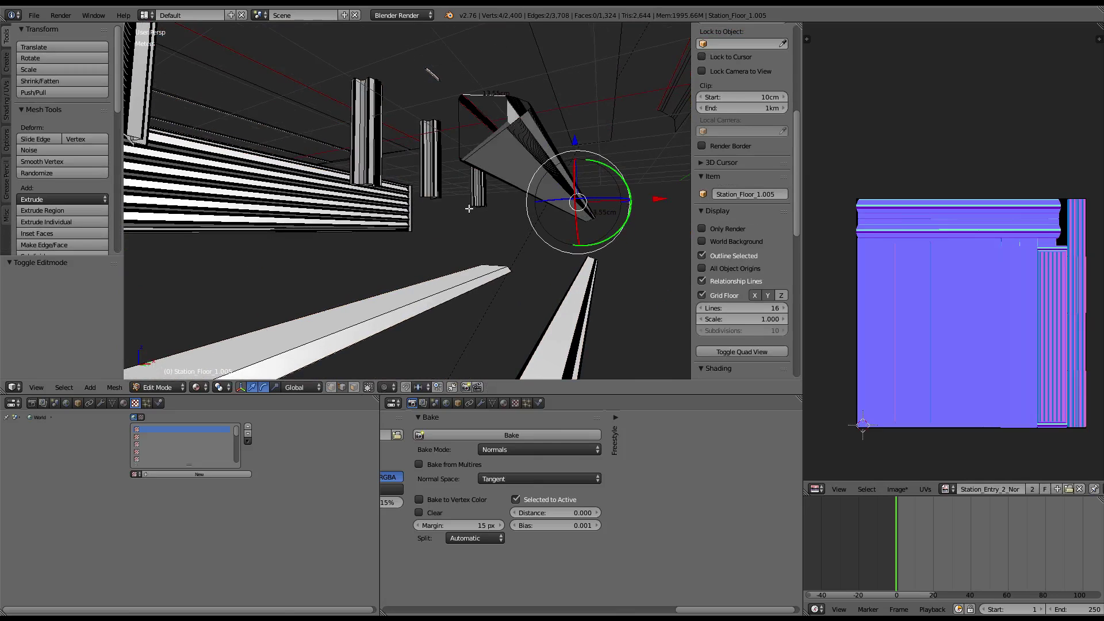
shift+right_click(496, 144)
middle_drag(496, 143, 502, 149)
shift+right_click(414, 182)
middle_drag(414, 182, 479, 287)
key(w)
click(643, 212)
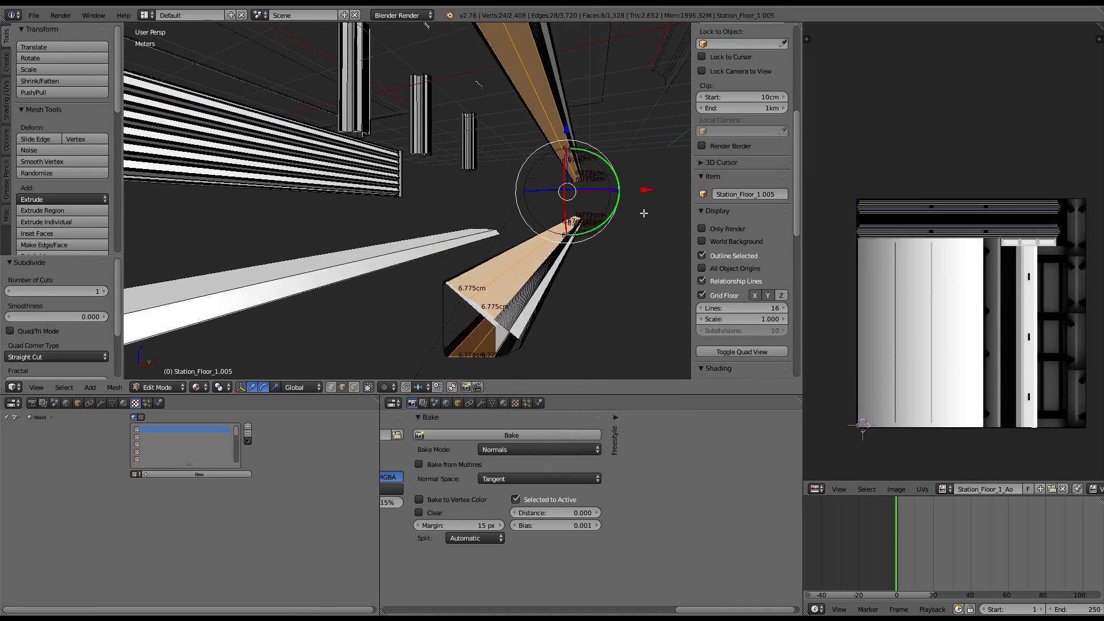
Step: Shrink the selected trim edges inward and bevel them
right_click(485, 329)
middle_drag(493, 172, 492, 195)
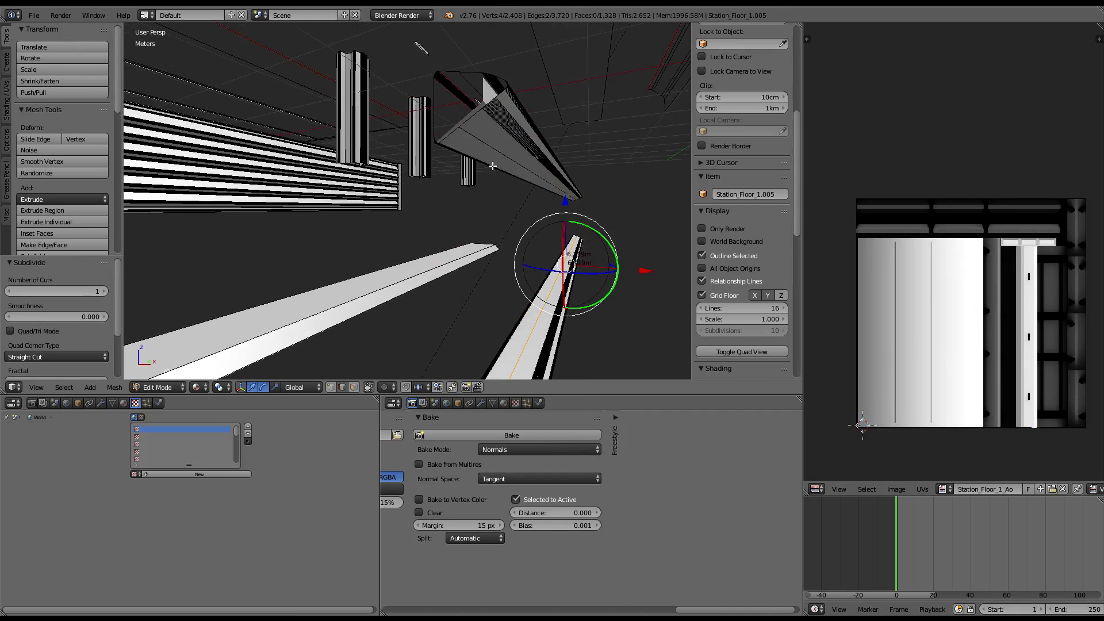
middle_drag(492, 150, 512, 237)
shift+right_click(513, 272)
key(alt+s)
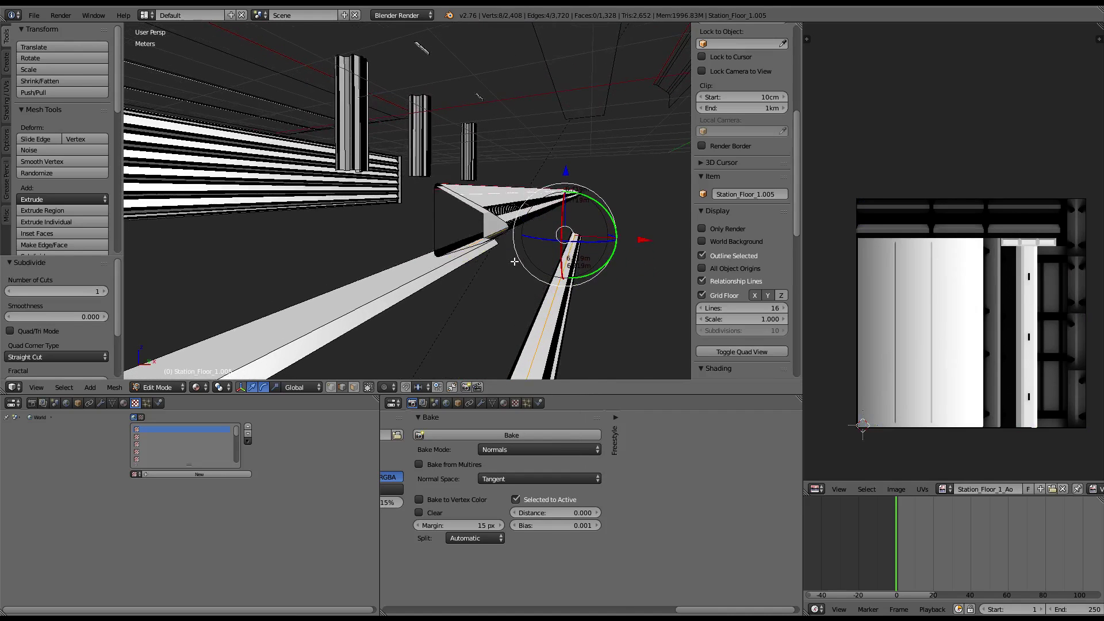
click(514, 294)
key(ctrl+e)
click(518, 297)
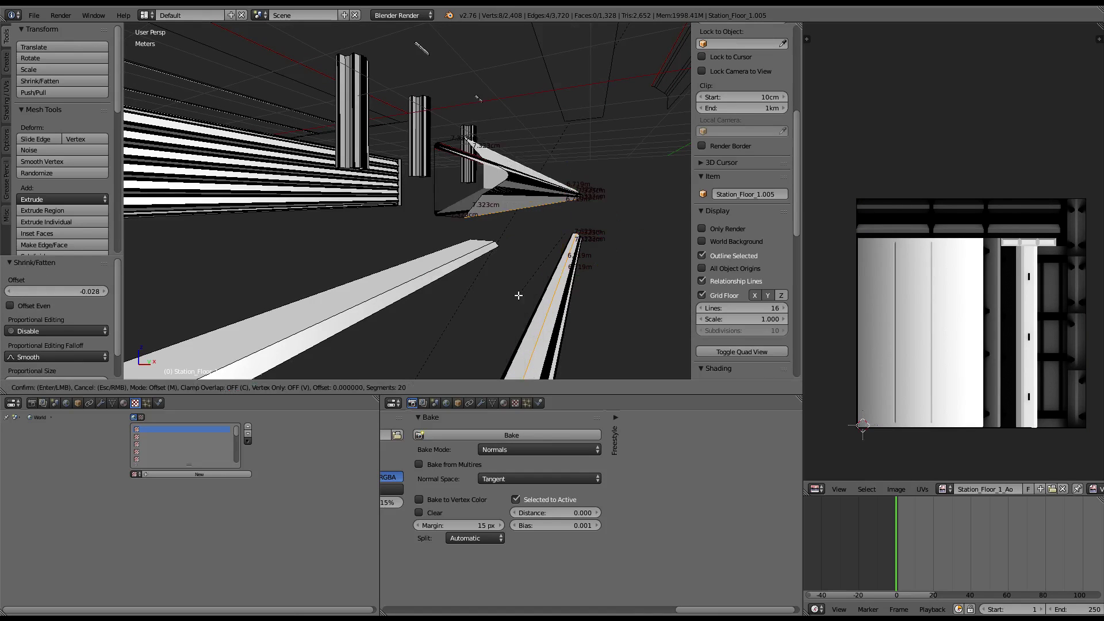
click(516, 306)
key(Tab)
mouse_move(516, 305)
middle_down()
mouse_move(500, 253)
mouse_move(337, 240)
mouse_move(354, 259)
mouse_move(443, 266)
mouse_move(511, 253)
mouse_move(493, 239)
mouse_move(500, 227)
mouse_move(450, 275)
mouse_move(453, 257)
mouse_move(384, 253)
middle_up()
Step: Bevel the edges running along the long trim strip
key(Tab)
ctrl+alt+right_click(368, 219)
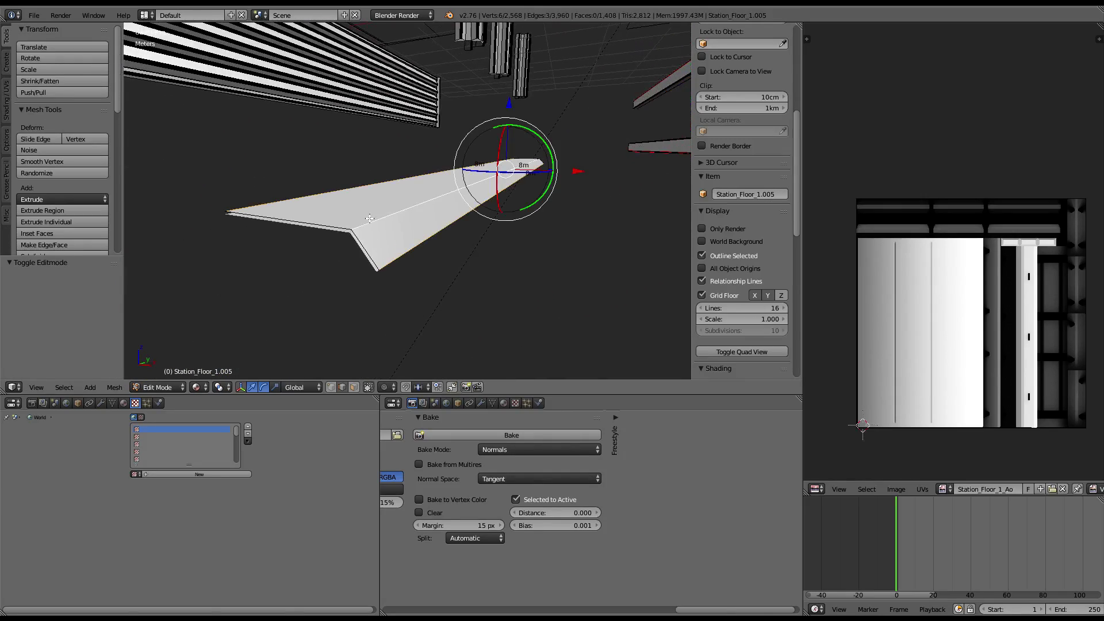
key(ctrl+e)
click(484, 246)
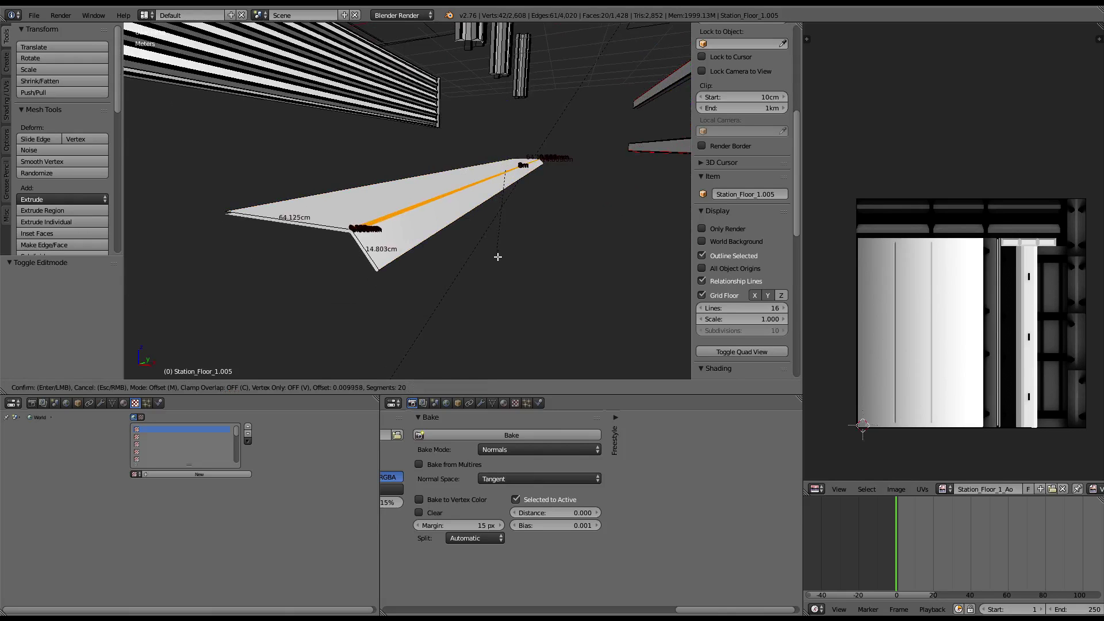
click(501, 262)
Step: Subdivide the edges inside the bevel, push them inward, and bevel them into a groove
alt+right_click(368, 245)
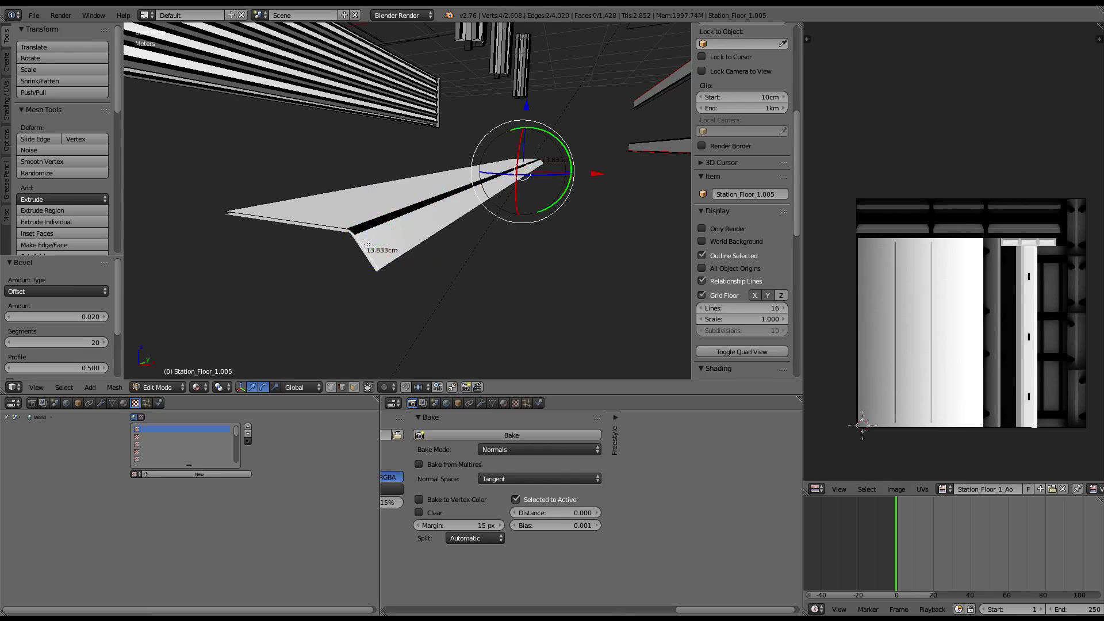
key(w)
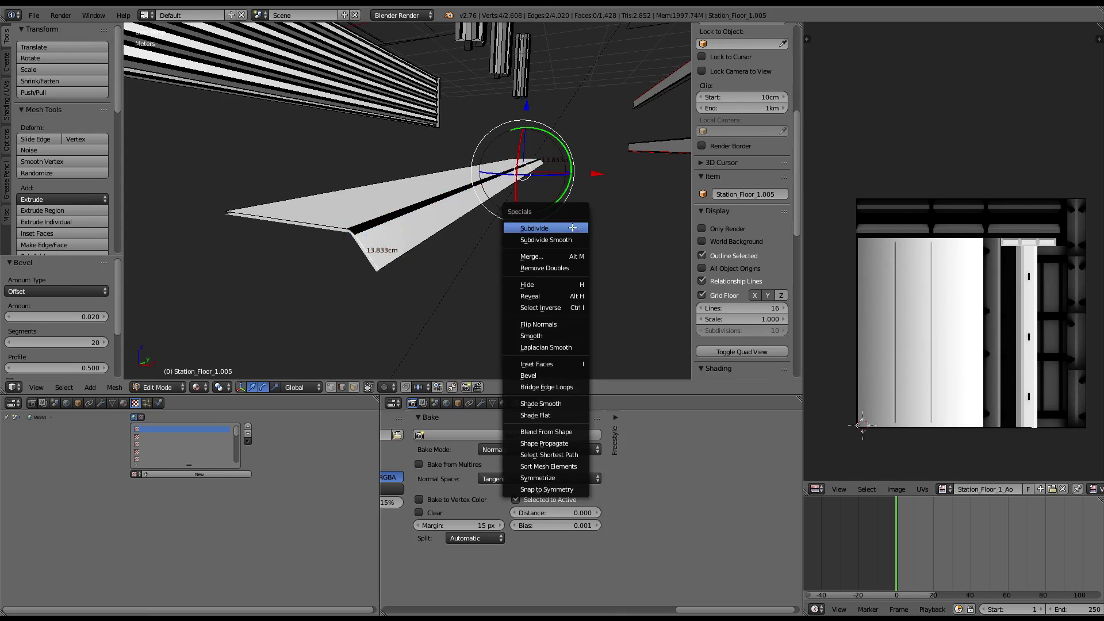
click(572, 227)
key(alt+s)
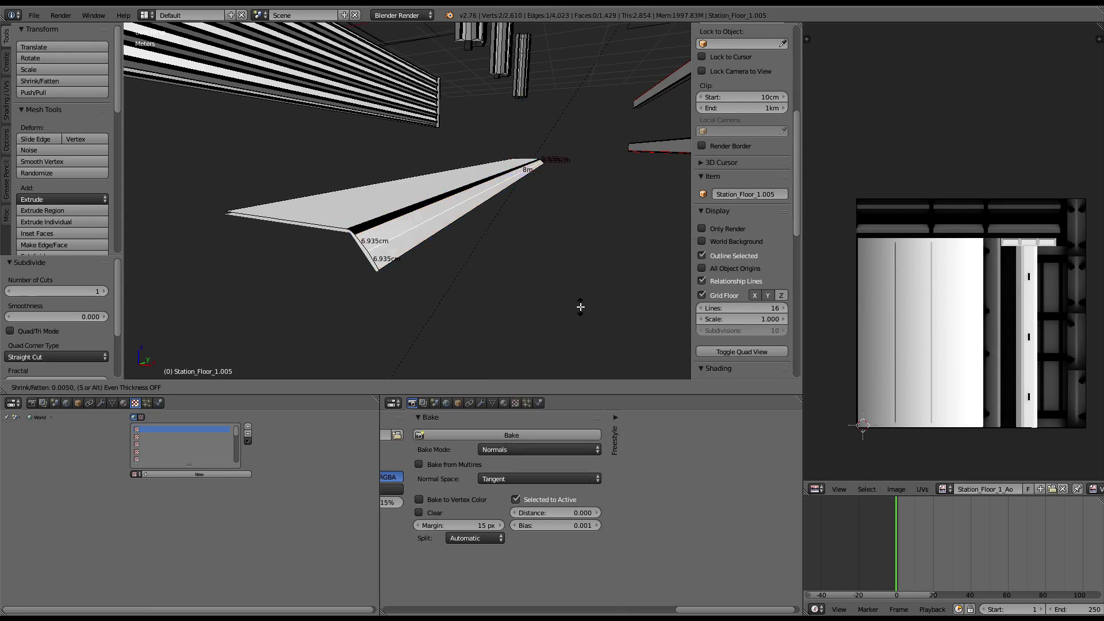
click(588, 322)
key(ctrl+e)
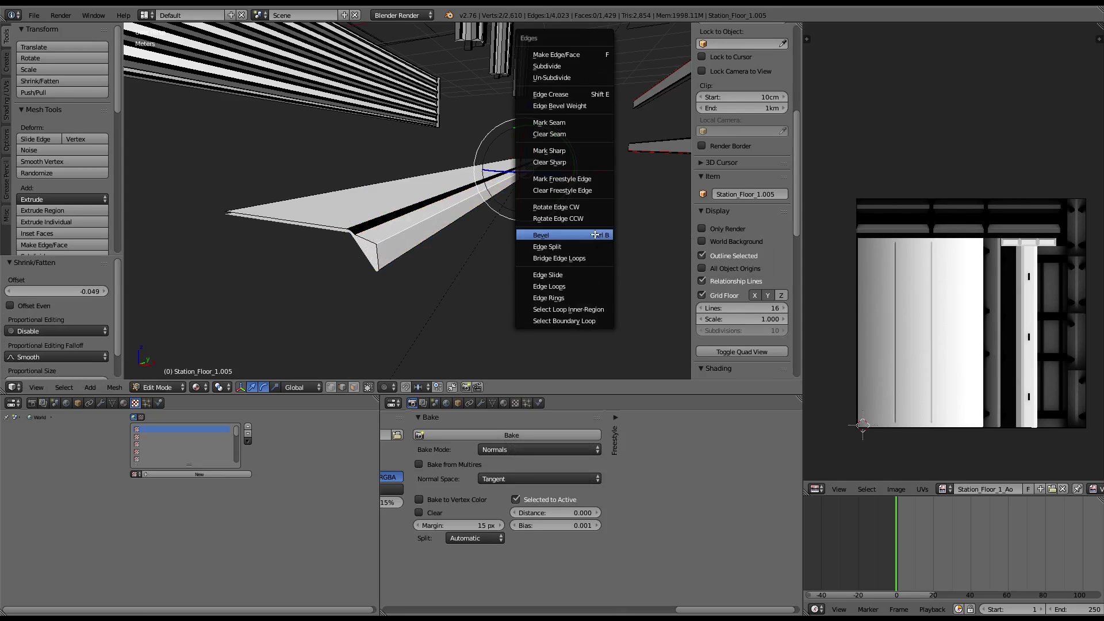
click(595, 236)
click(600, 245)
key(Tab)
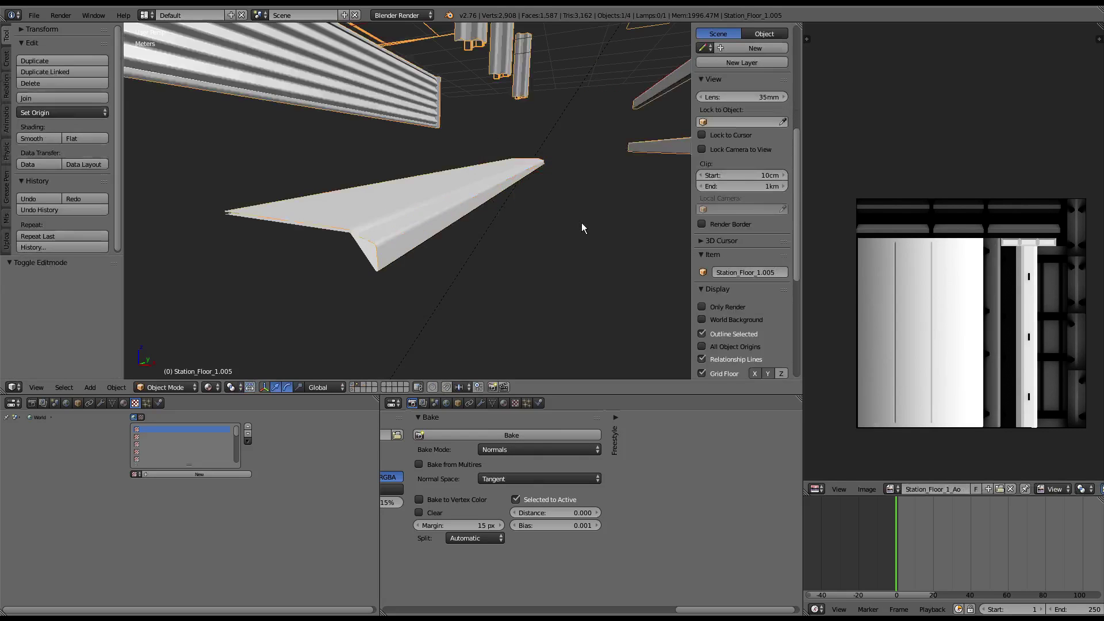
mouse_move(581, 226)
middle_down()
mouse_move(535, 247)
mouse_move(369, 245)
mouse_move(509, 219)
middle_up()
key(Tab)
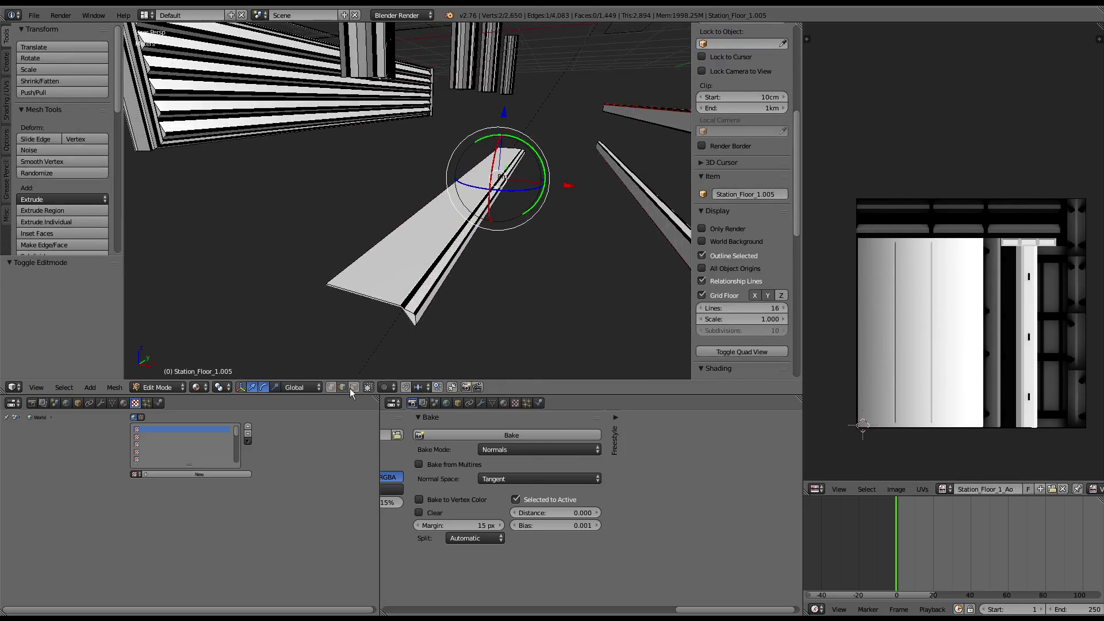
Step: Inset the plate's top face and raise it 6.769 cm along Z
click(352, 389)
click(486, 196)
key(ctrl+f)
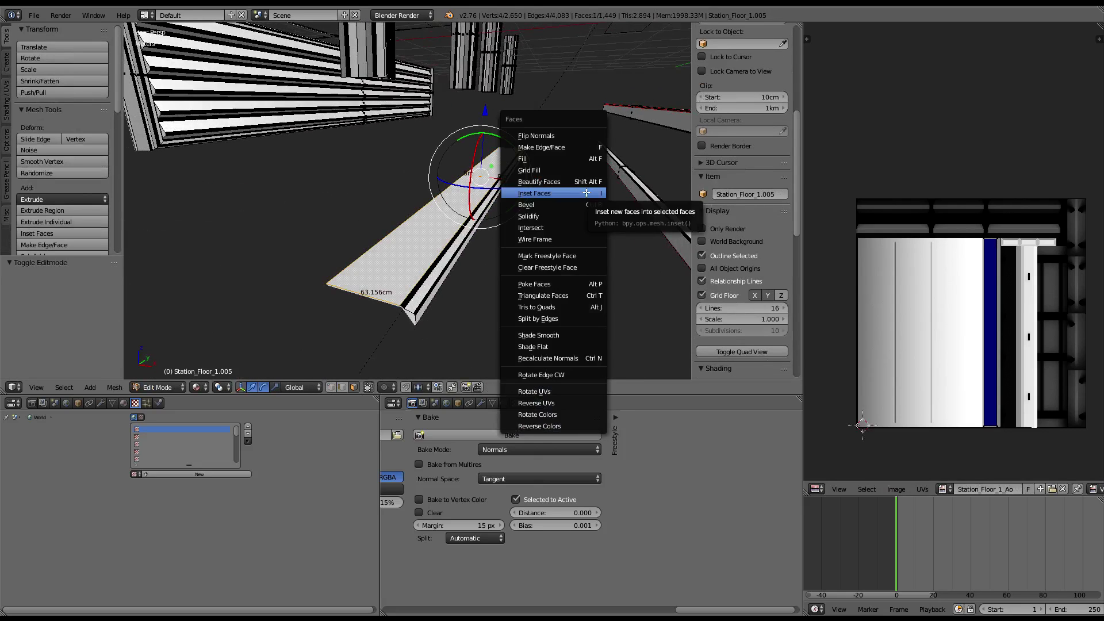
click(586, 192)
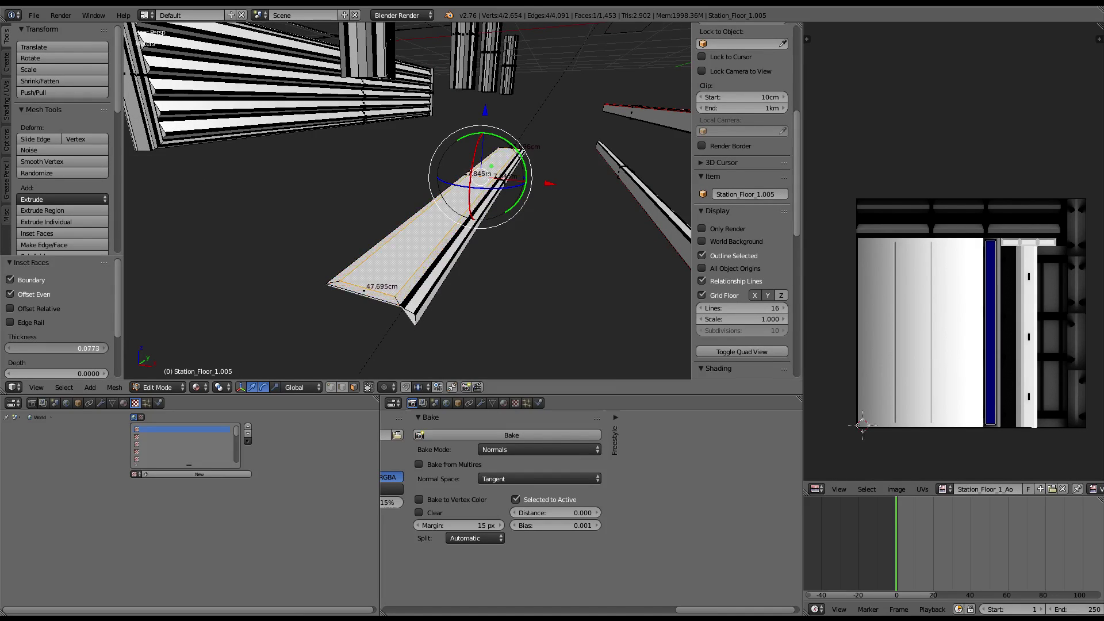
middle_drag(360, 263, 362, 257)
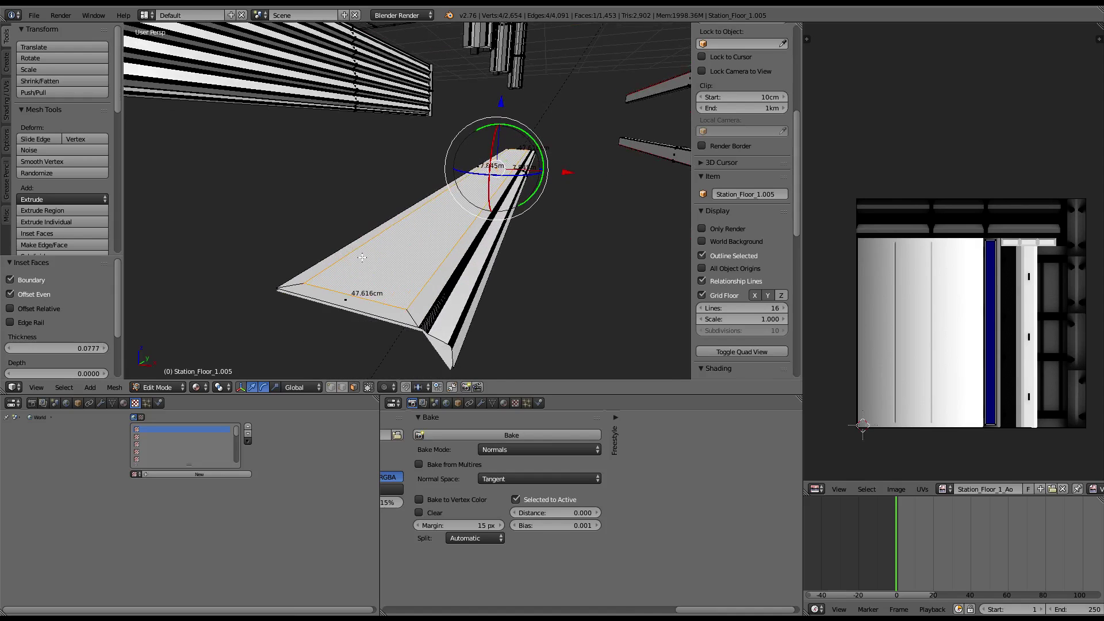
key(g)
key(z)
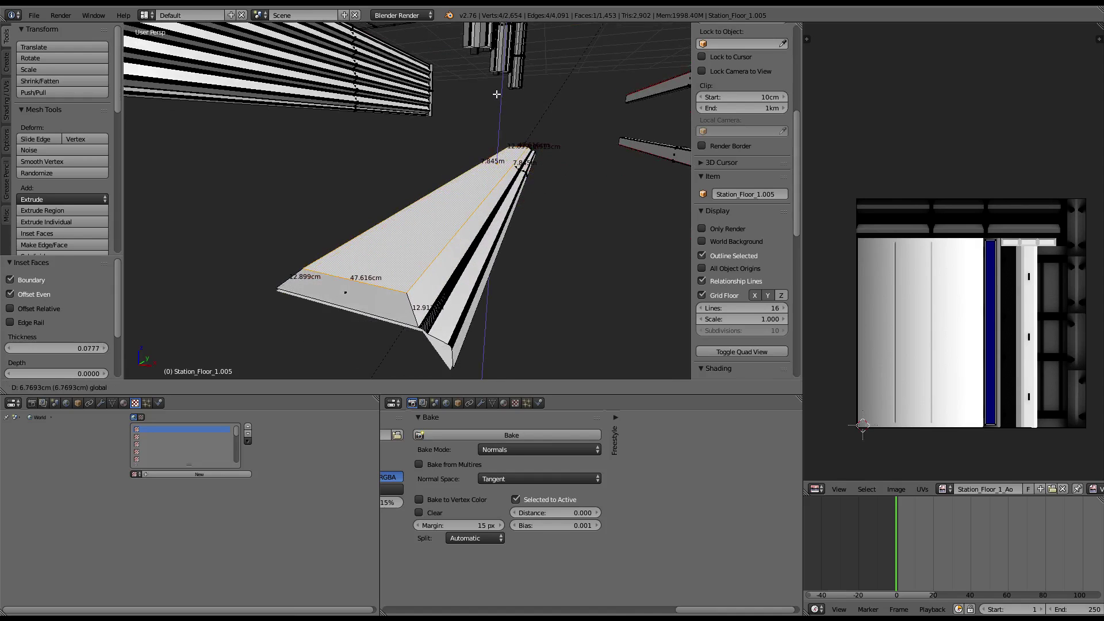
click(497, 94)
Step: Bevel the raised panel's edges and check the result in Object Mode
key(ctrl+e)
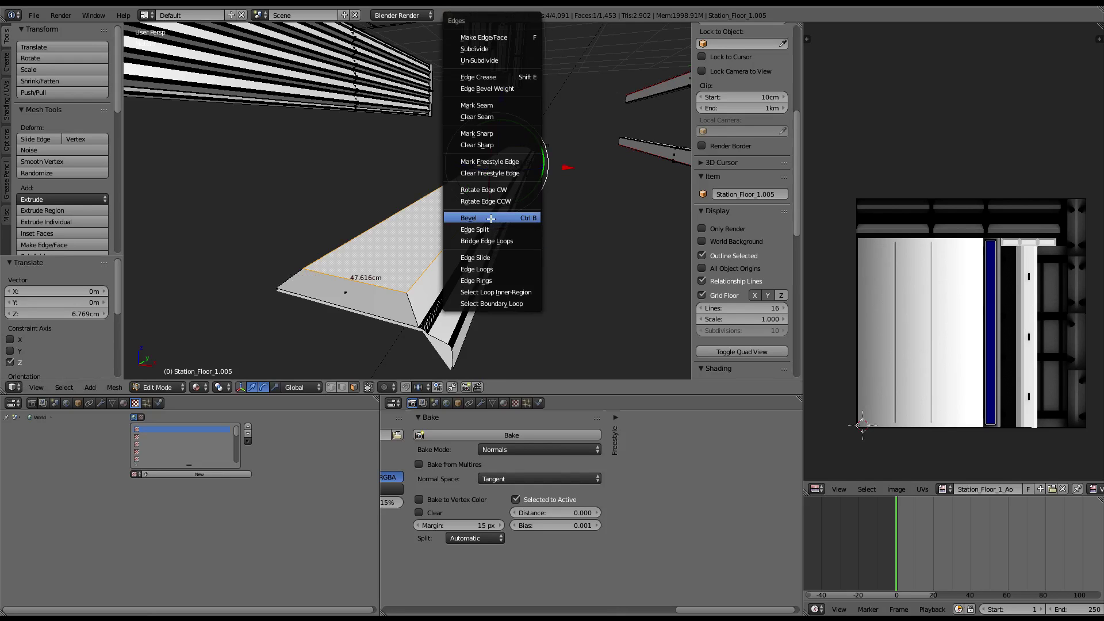
click(490, 218)
click(487, 226)
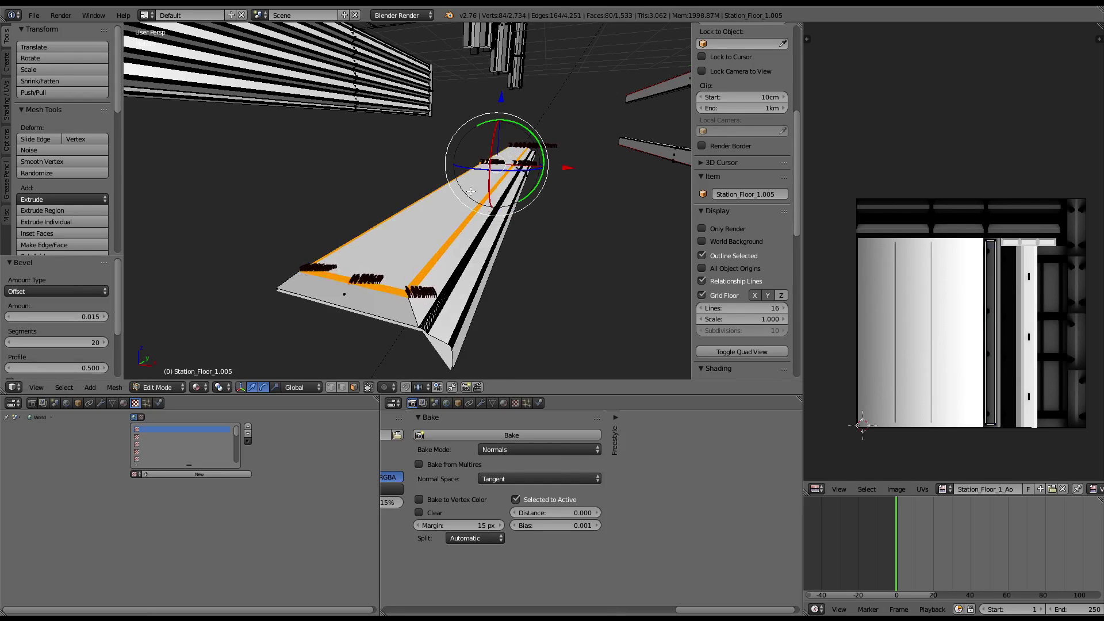
key(Tab)
mouse_move(435, 206)
middle_down()
mouse_move(210, 201)
mouse_move(282, 207)
middle_up()
key(Tab)
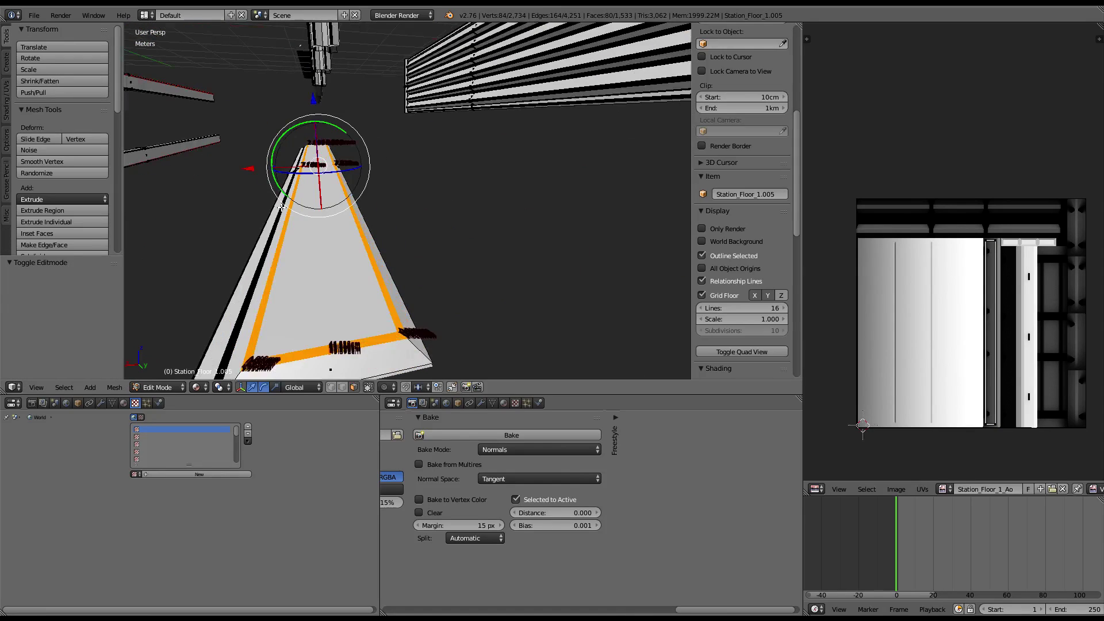
Step: Redo the panel bevel with a wider 0.034 offset and return to Object Mode
key(ctrl+z)
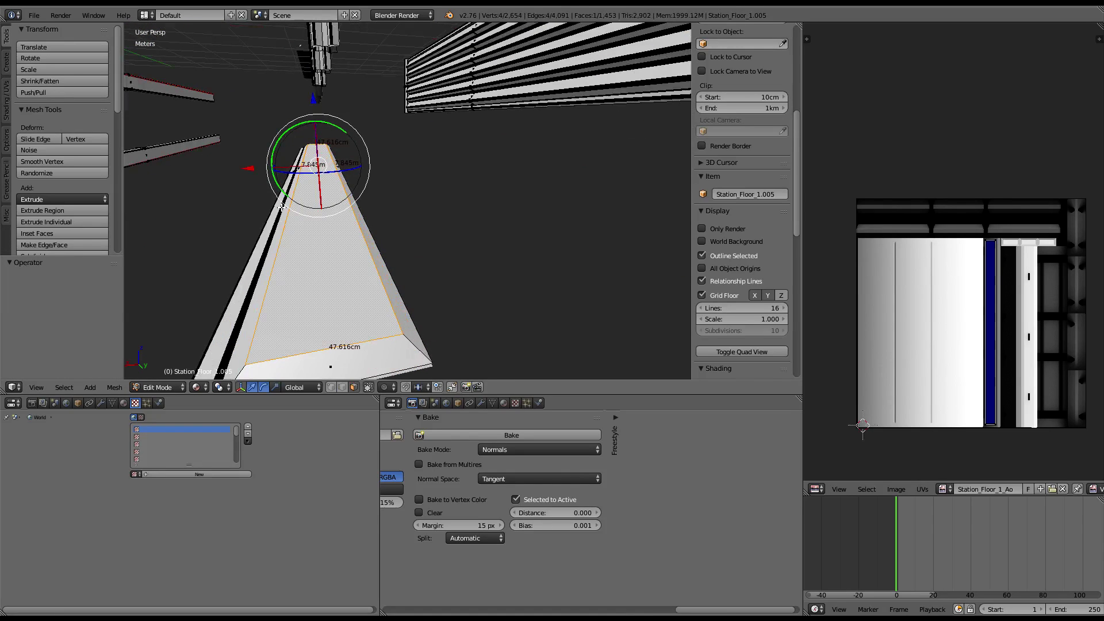
key(ctrl+e)
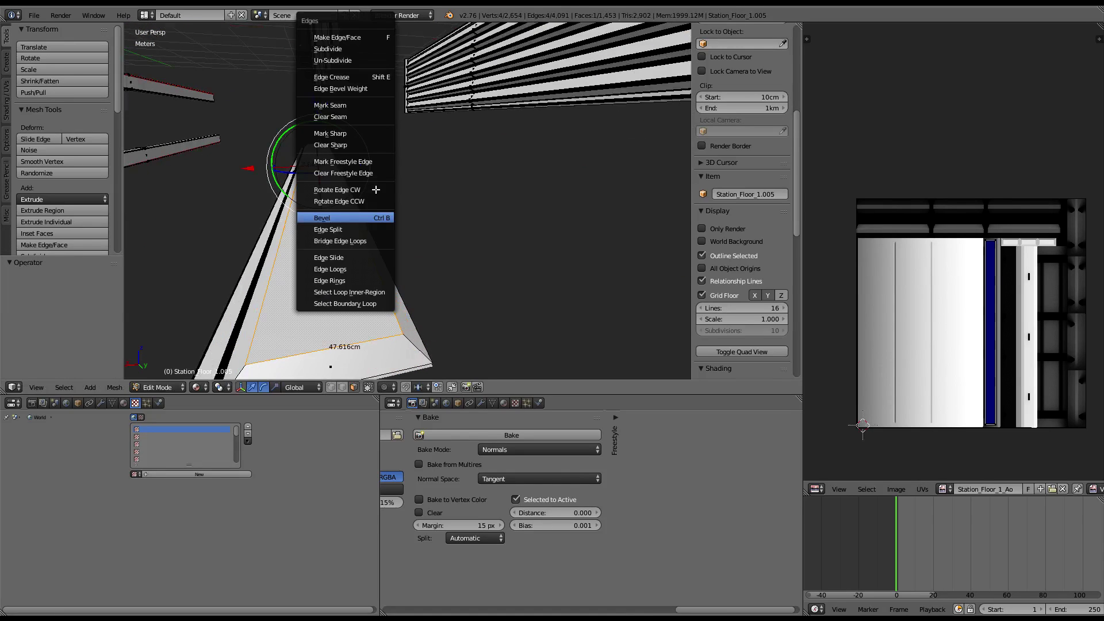
click(344, 219)
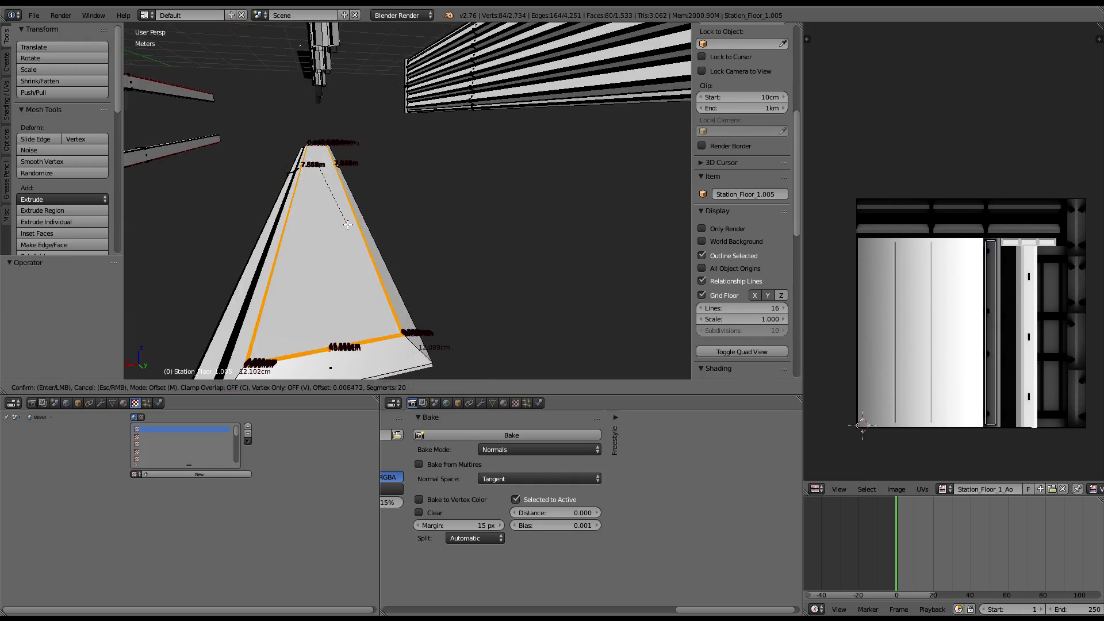
click(360, 239)
scroll(360, 239, down, 5)
key(Tab)
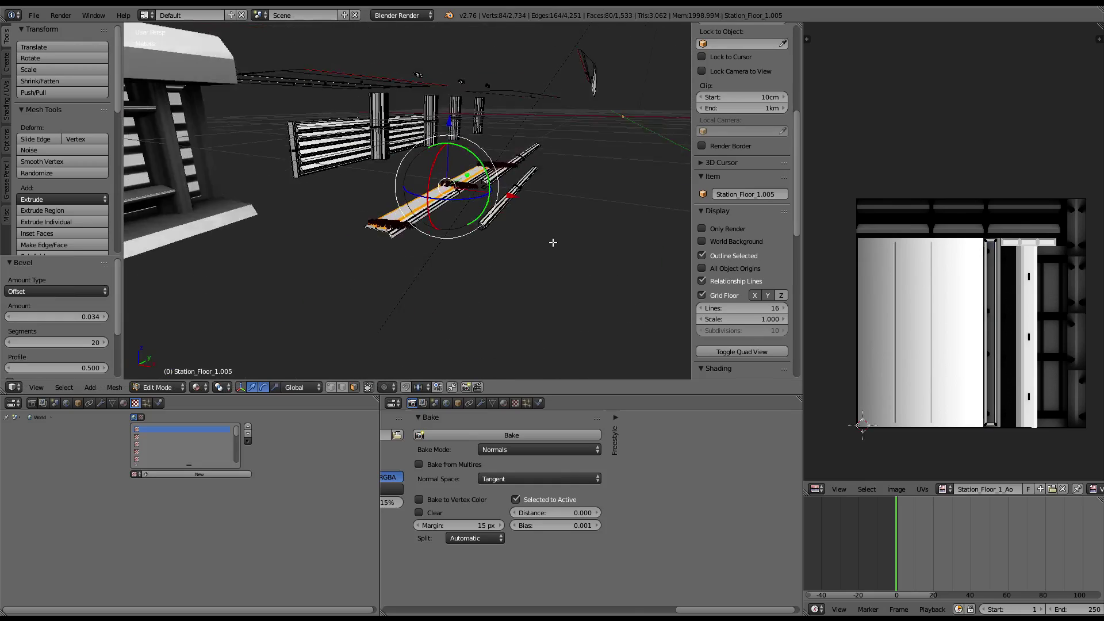
middle_drag(360, 239, 512, 222)
scroll(481, 281, up, 5)
mouse_move(466, 278)
middle_down()
mouse_move(437, 209)
mouse_move(345, 144)
mouse_move(514, 165)
mouse_move(396, 177)
mouse_move(411, 200)
mouse_move(453, 212)
middle_up()
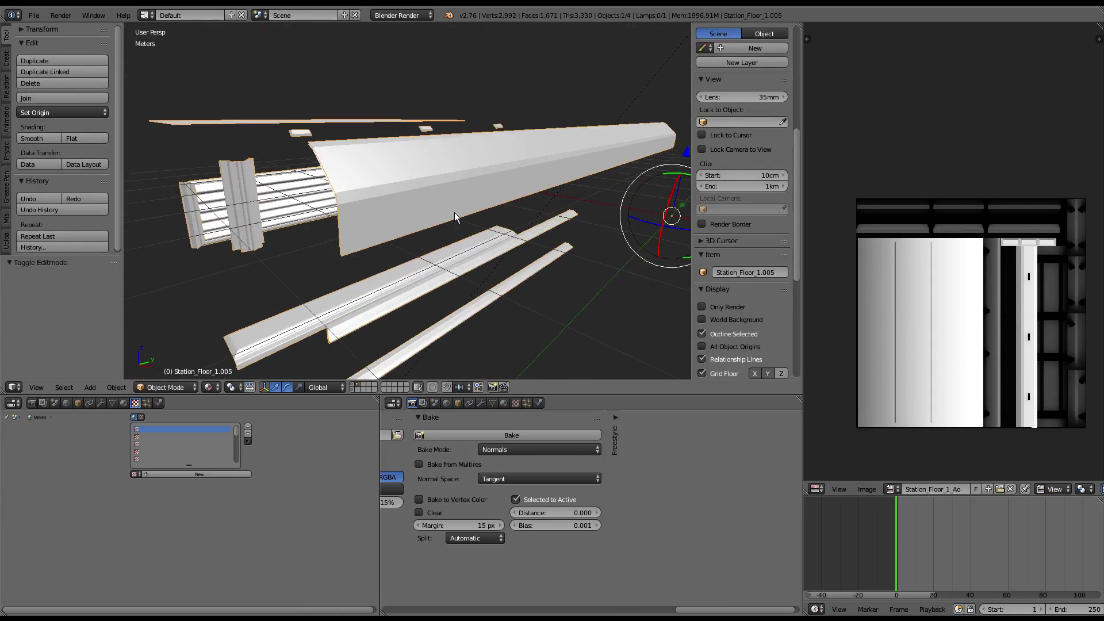
Step: Select a curved strip of faces on the long piece and shade them smooth
key(Tab)
right_click(399, 192)
right_click(383, 180)
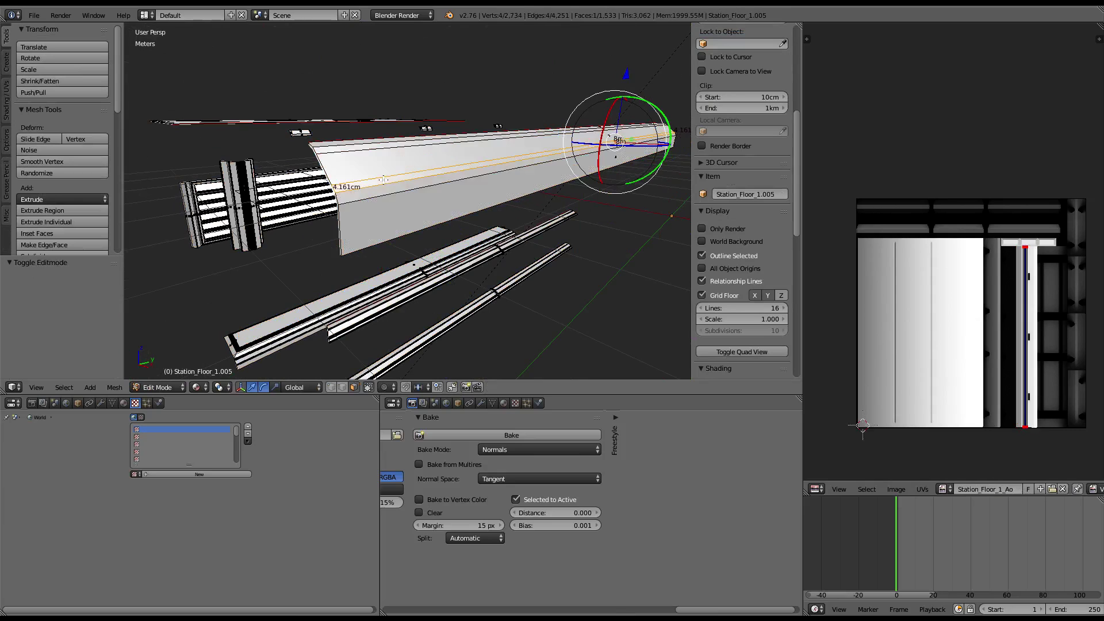
alt+right_click(385, 185)
key(w)
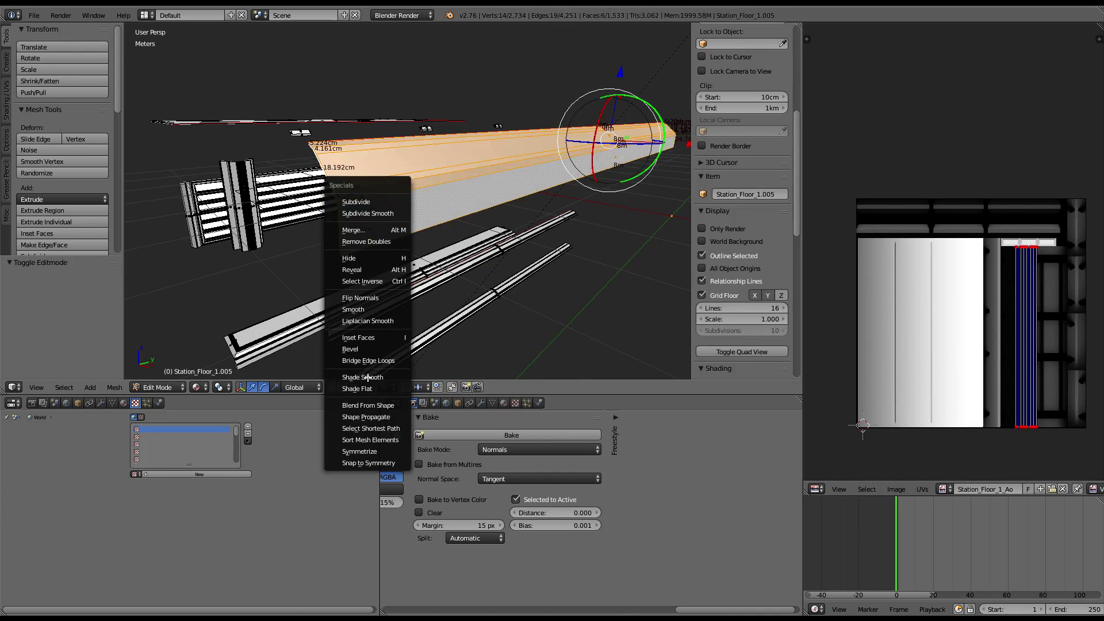
click(368, 377)
Step: Subdivide the long piece's selected faces with 2 cuts
right_click(409, 223)
mouse_move(391, 171)
middle_down()
mouse_move(274, 174)
mouse_move(326, 391)
middle_up()
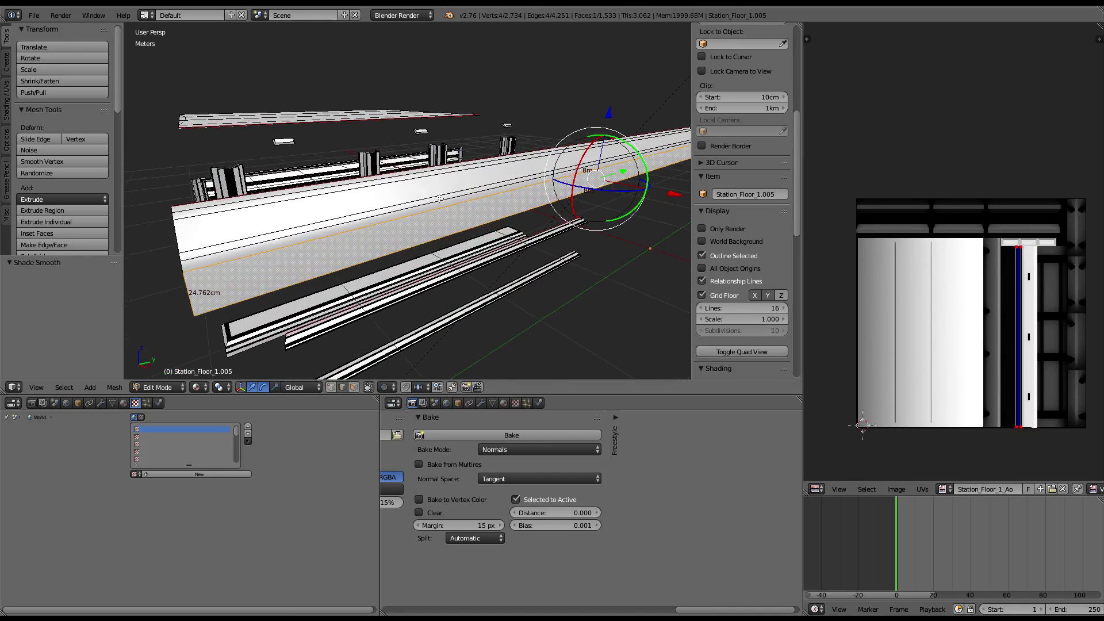
key(a)
key(w)
click(544, 36)
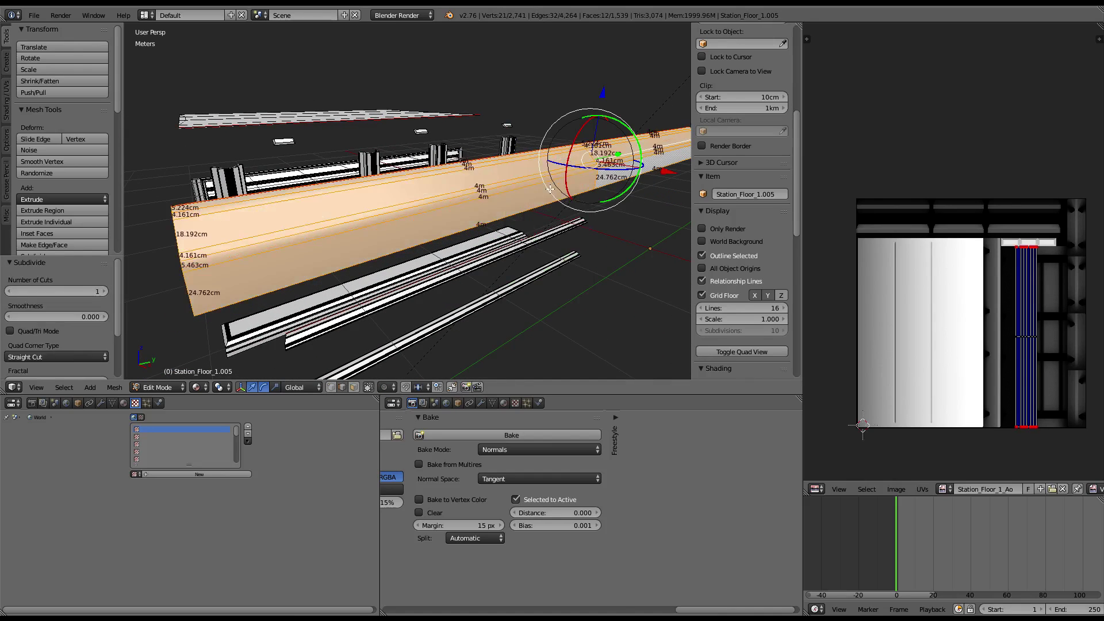
click(104, 291)
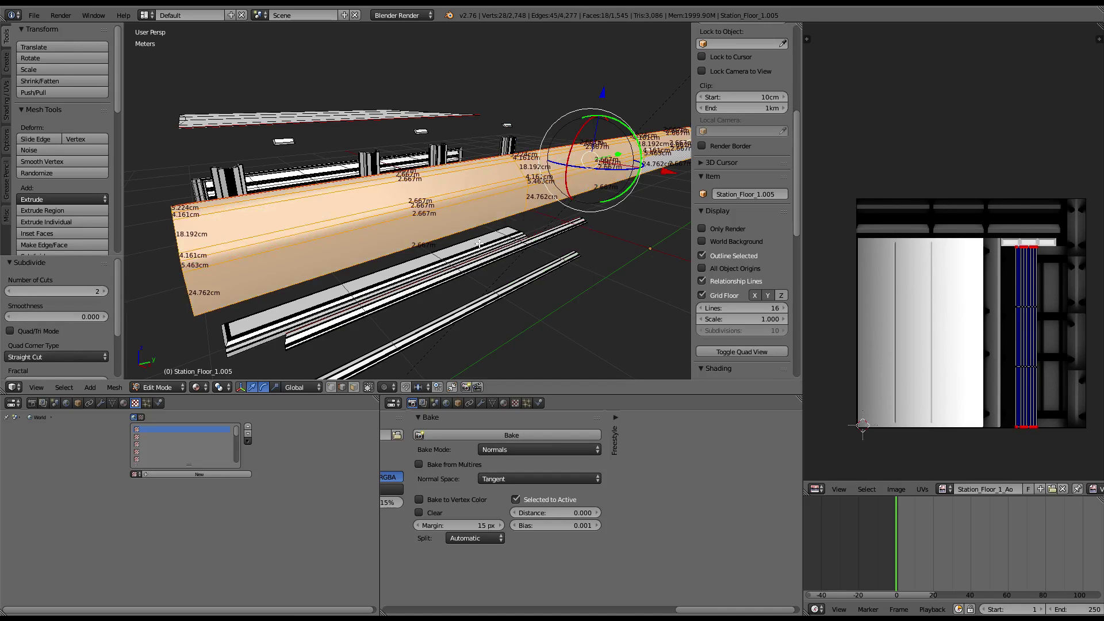
Step: Scale the edge ring across the bar by 2.853 along Y
ctrl+alt+right_click(542, 184)
middle_drag(542, 184, 373, 203)
key(s)
key(y)
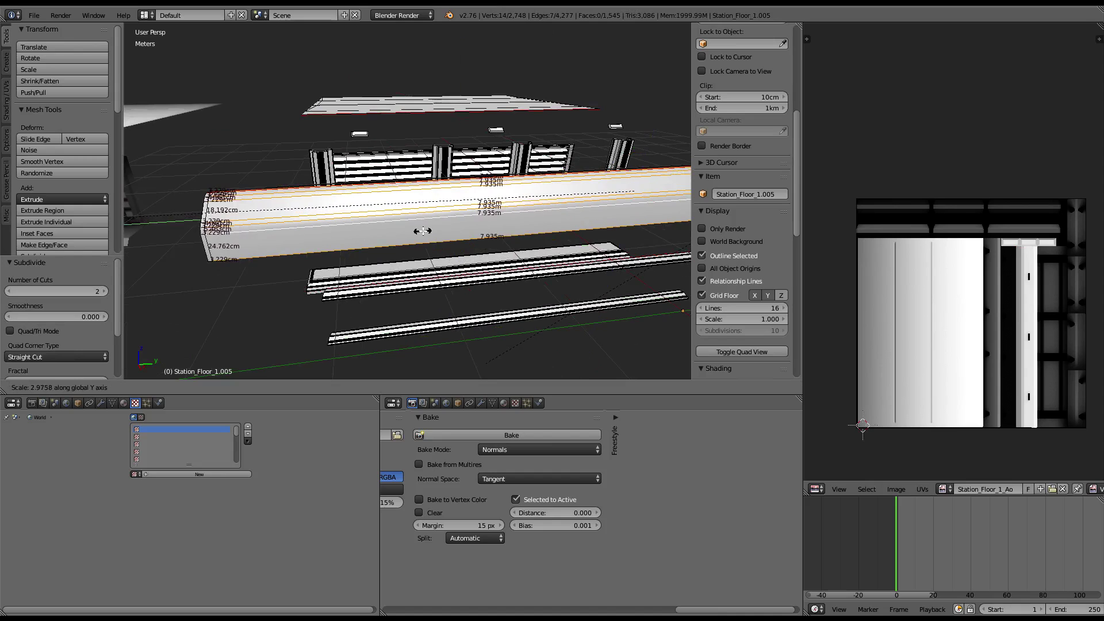
click(454, 230)
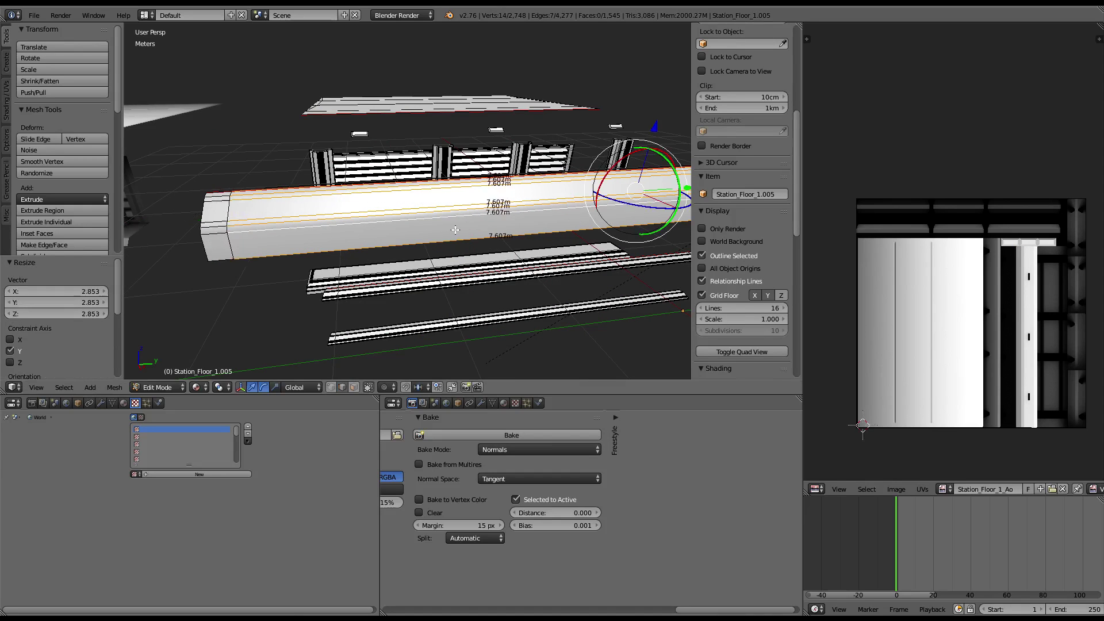
mouse_move(454, 230)
middle_down()
mouse_move(503, 213)
mouse_move(408, 394)
middle_up()
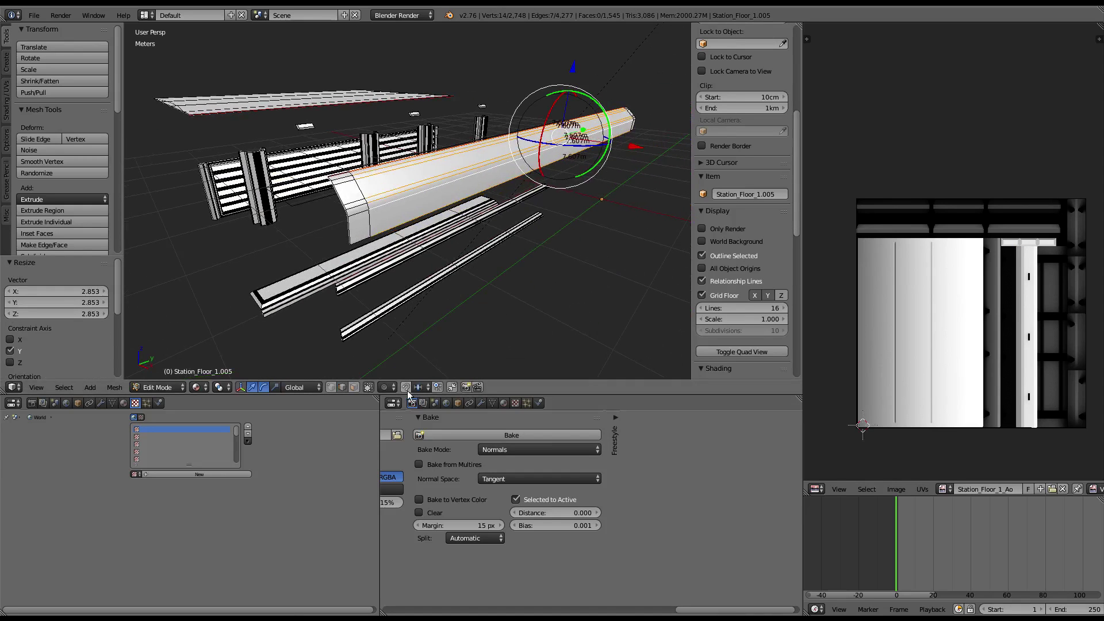
Step: In face select mode, pick the trim bar's top face plus two more faces
click(353, 386)
right_click(459, 187)
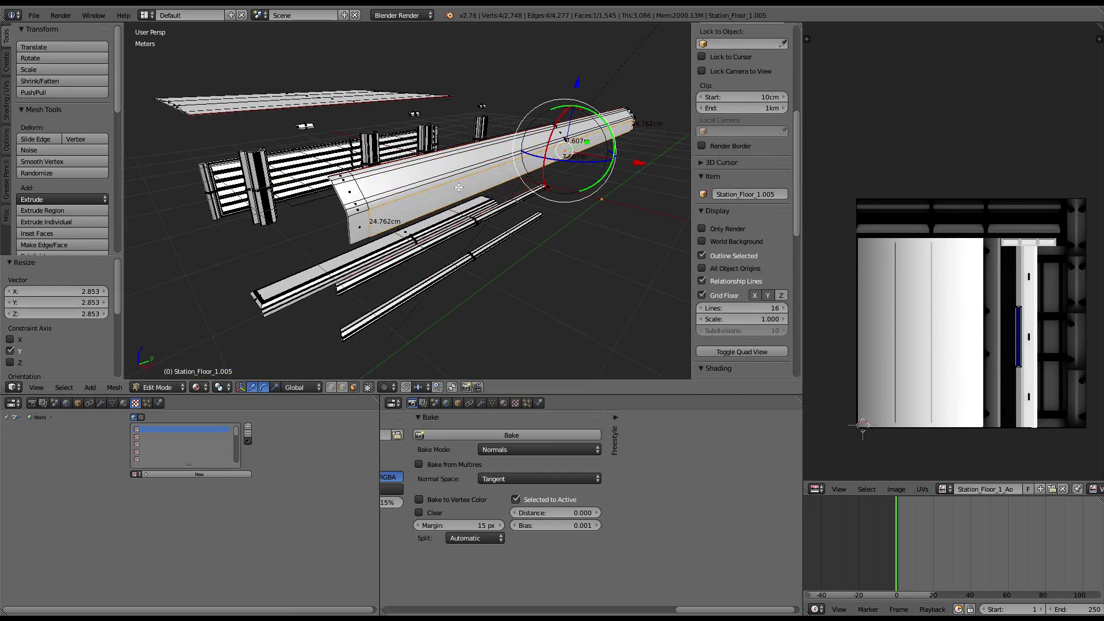
middle_drag(361, 222, 235, 214)
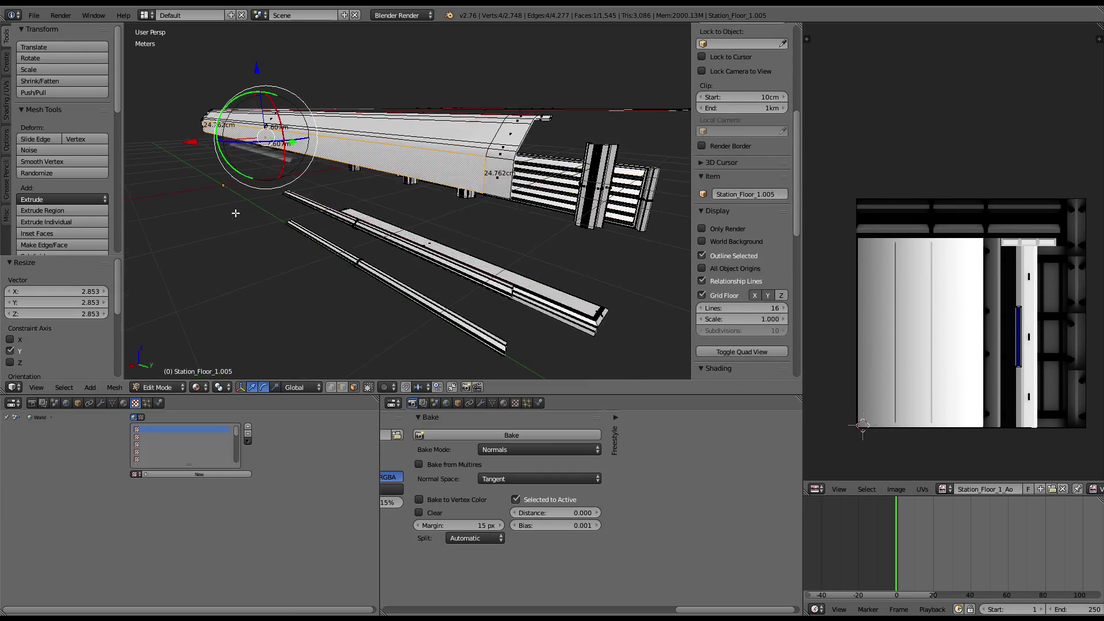
shift+right_click(490, 191)
middle_drag(489, 190, 525, 183)
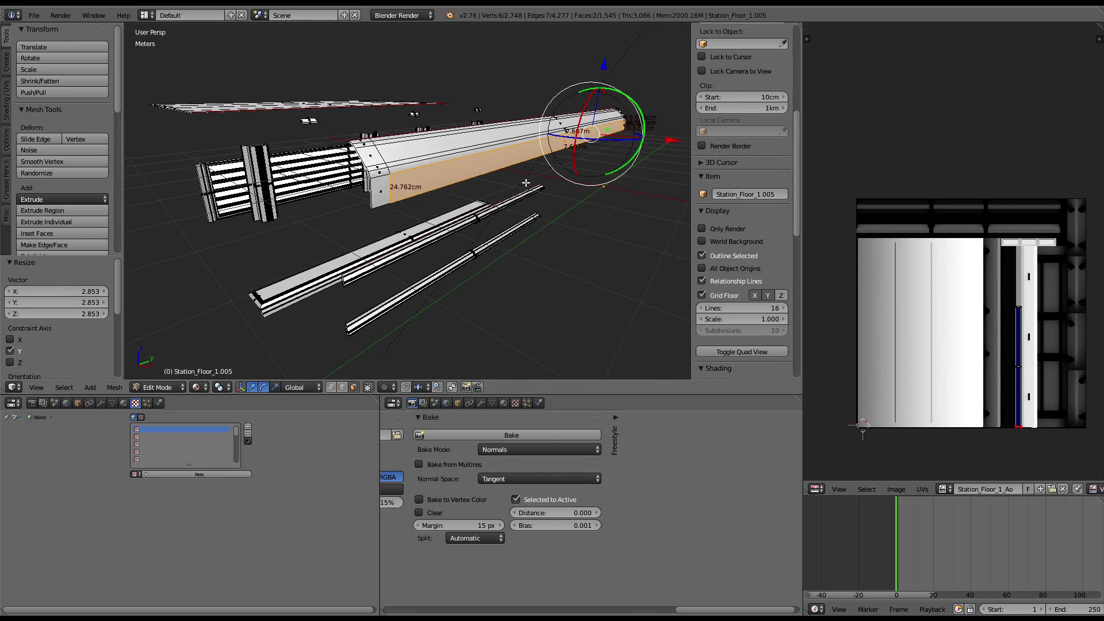
shift+right_click(374, 178)
middle_drag(375, 178, 512, 174)
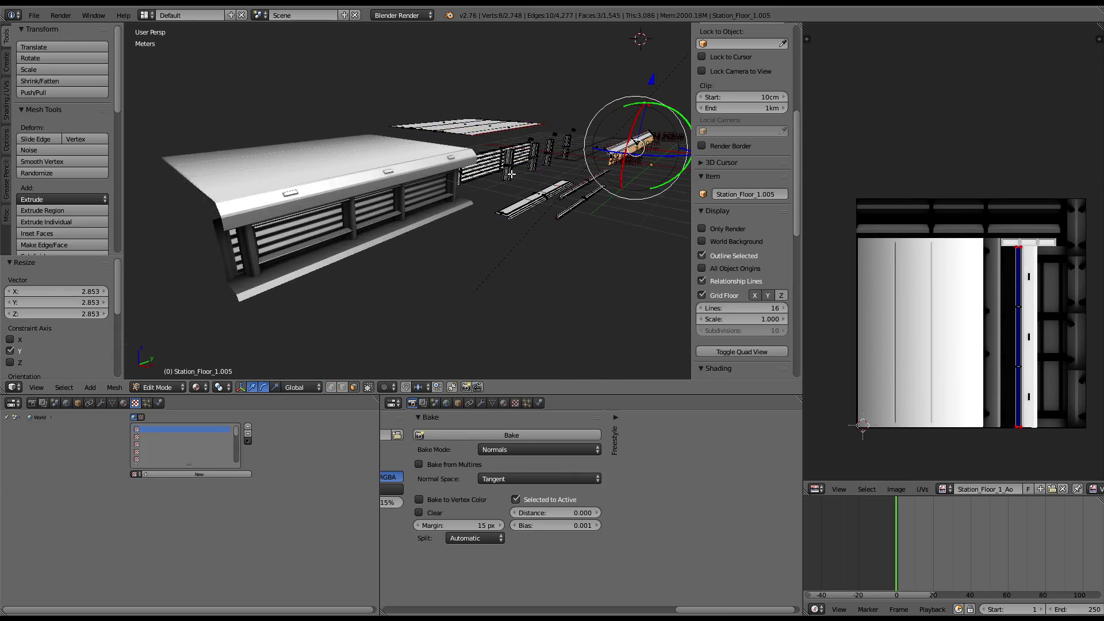
Step: Inset the bar's end faces individually with thickness 0.0296 and depth 0.0097
mouse_move(447, 162)
middle_down()
mouse_move(373, 147)
mouse_move(338, 165)
mouse_move(442, 214)
middle_up()
scroll(373, 147, up, 2)
scroll(390, 190, up, 3)
key(ctrl+f)
click(442, 214)
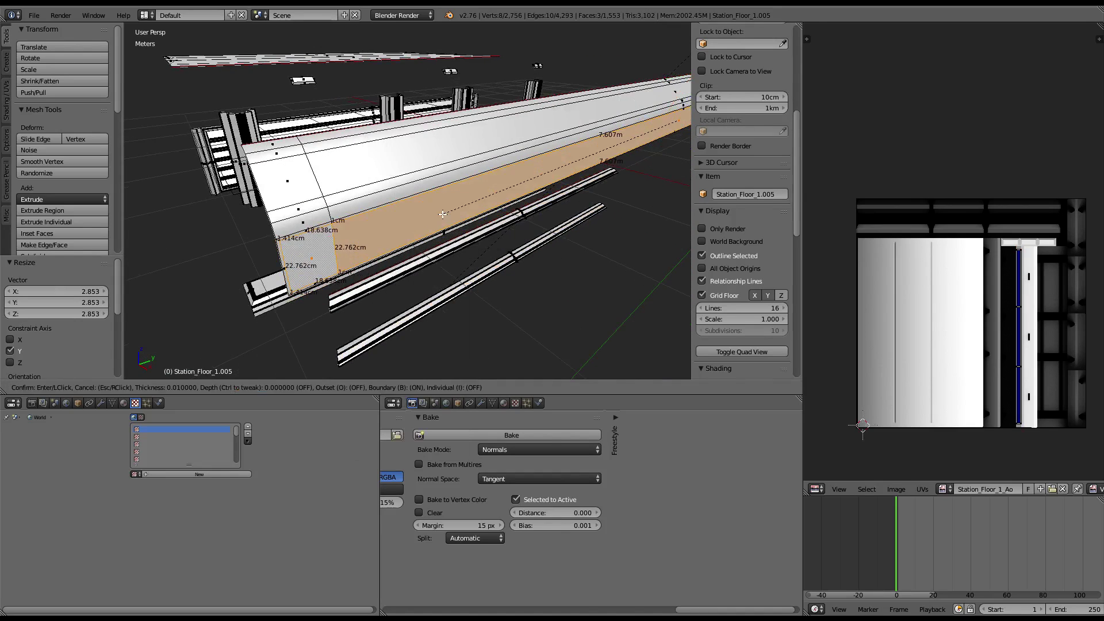
click(143, 332)
scroll(91, 354, down, 3)
click(11, 356)
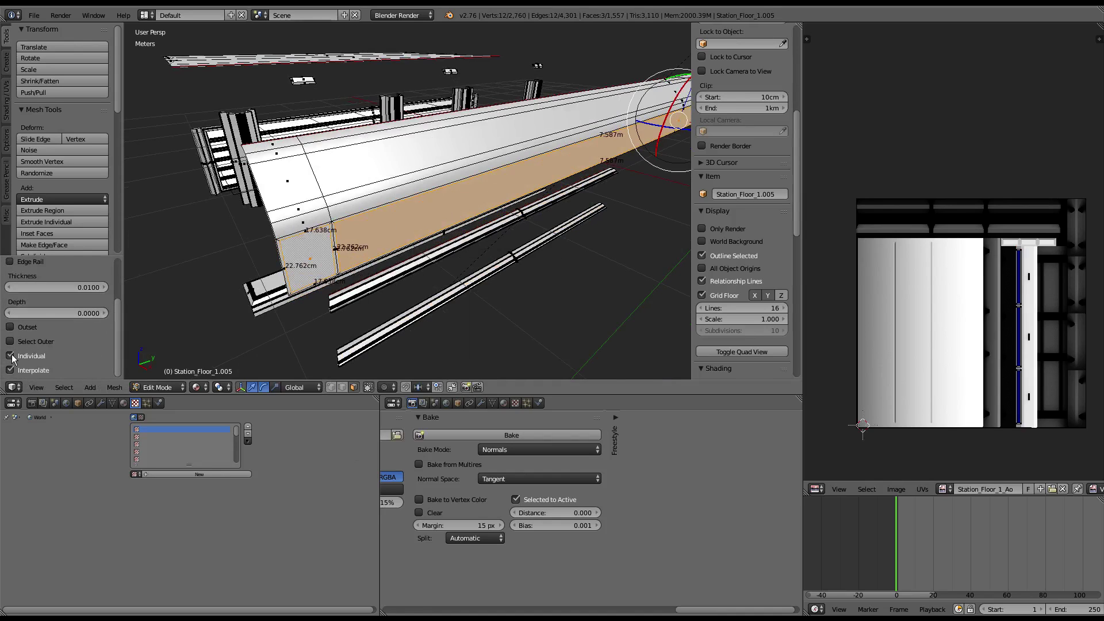
key(ctrl+f)
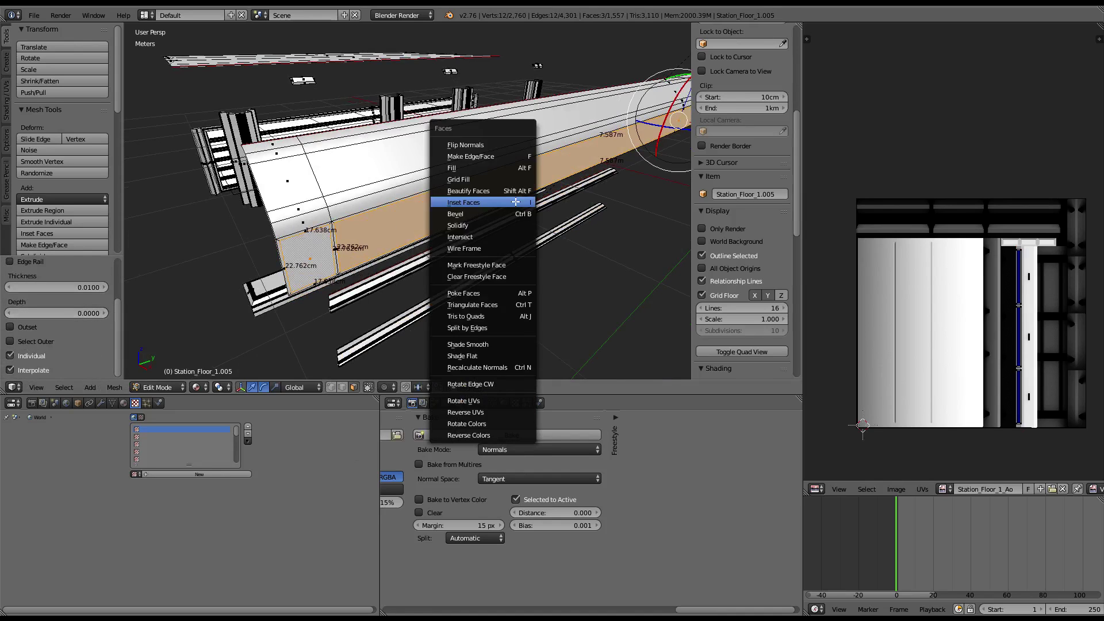
click(516, 202)
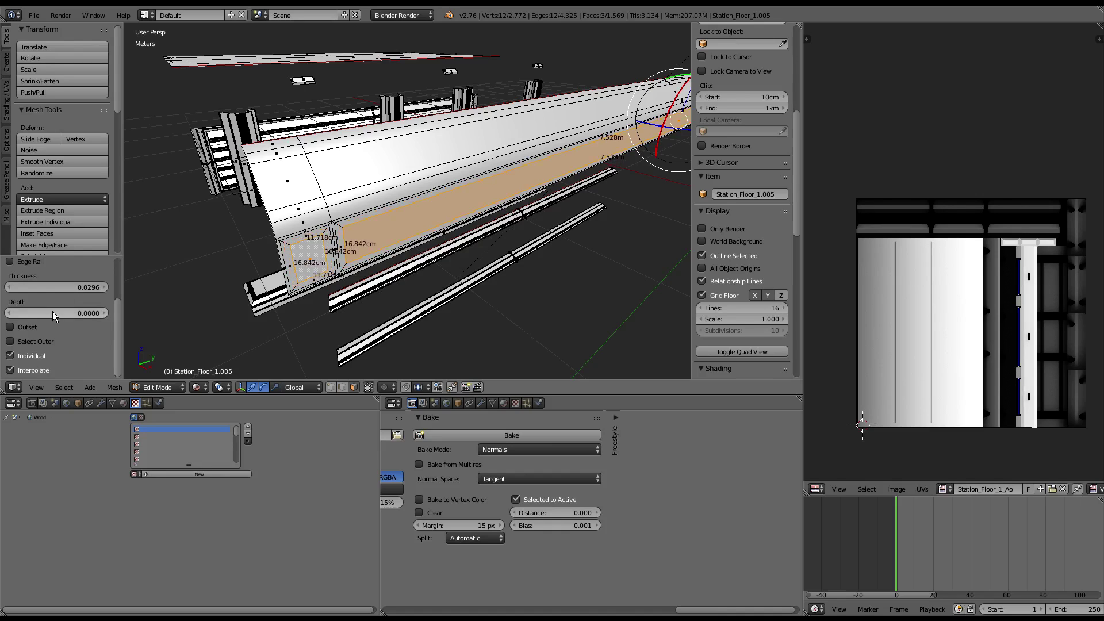
drag(56, 313, 81, 313)
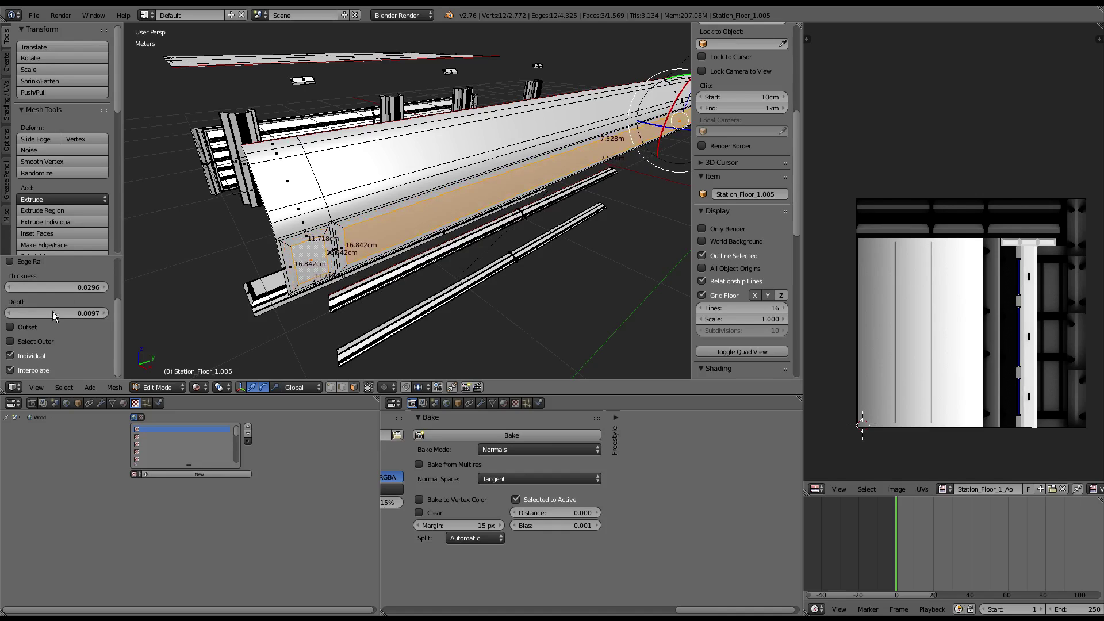
Step: Try a bevel on the edges, cancel it, and return to Object Mode
key(ctrl+e)
click(575, 218)
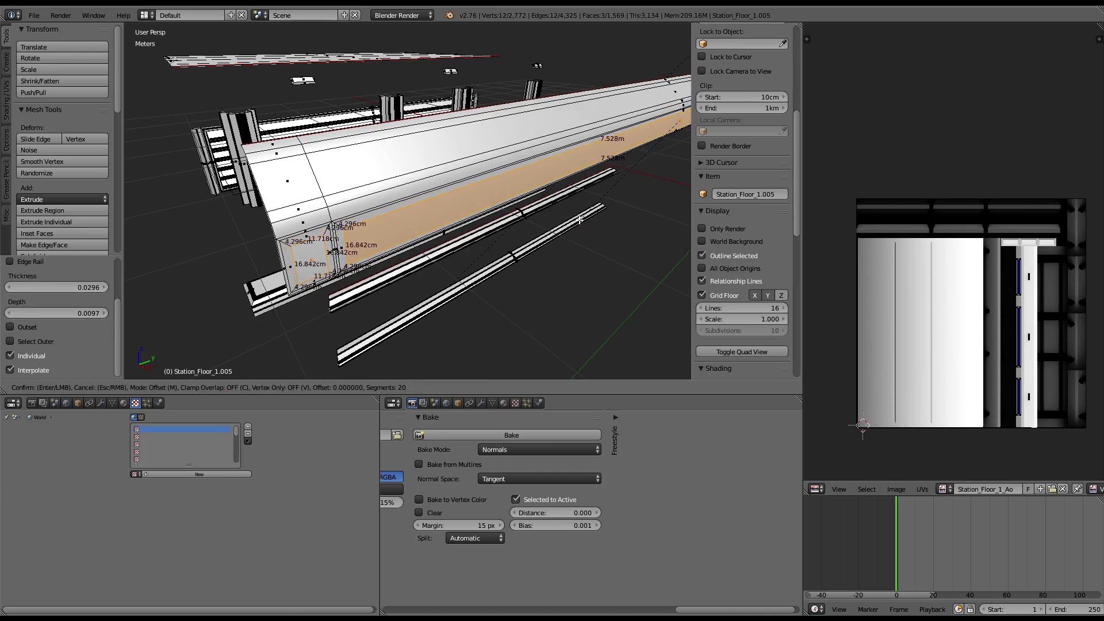
key(Escape)
key(Tab)
mouse_move(494, 207)
middle_down()
mouse_move(352, 198)
mouse_move(354, 246)
mouse_move(448, 238)
middle_up()
scroll(354, 246, up, 5)
scroll(367, 239, down, 3)
scroll(366, 239, down, 3)
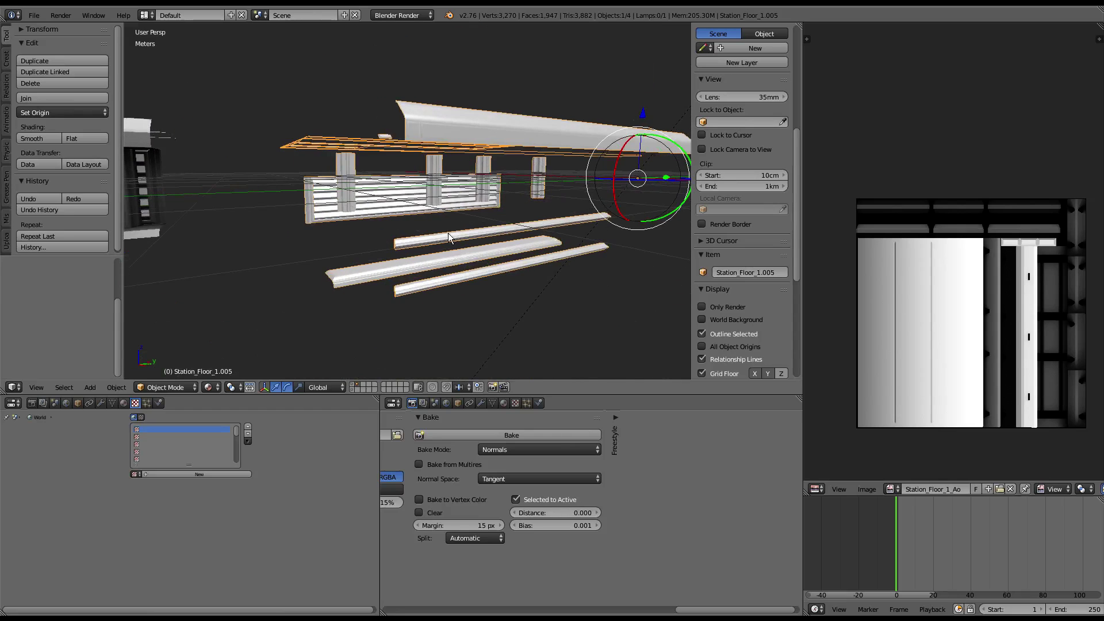
Step: Re-bake the normal map with the floor and roof pieces selected
right_click(439, 240)
shift+right_click(452, 125)
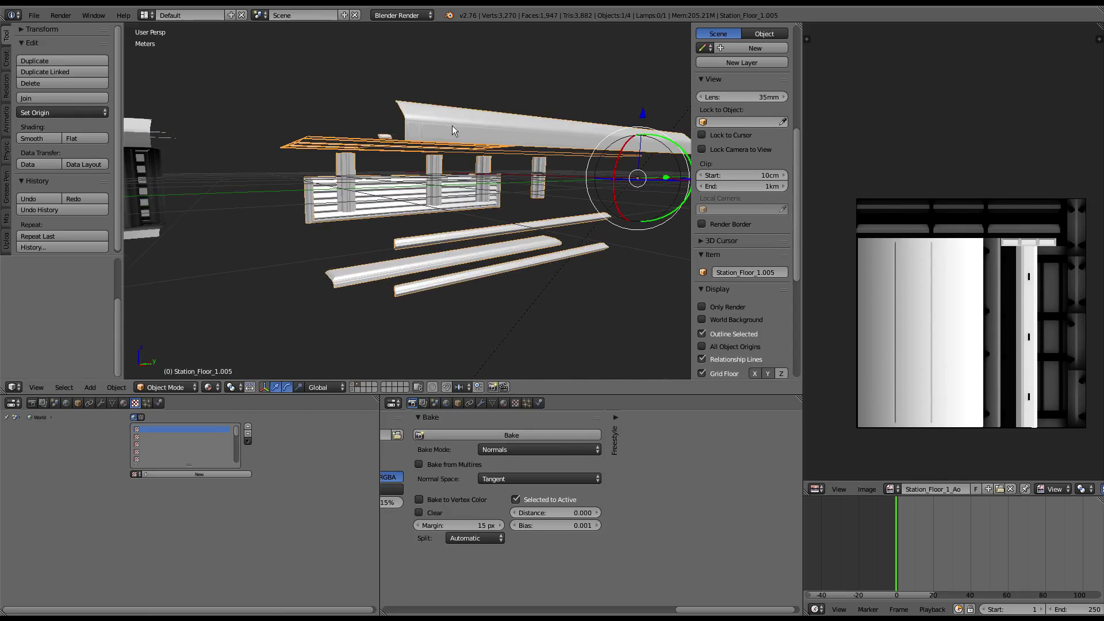
click(524, 435)
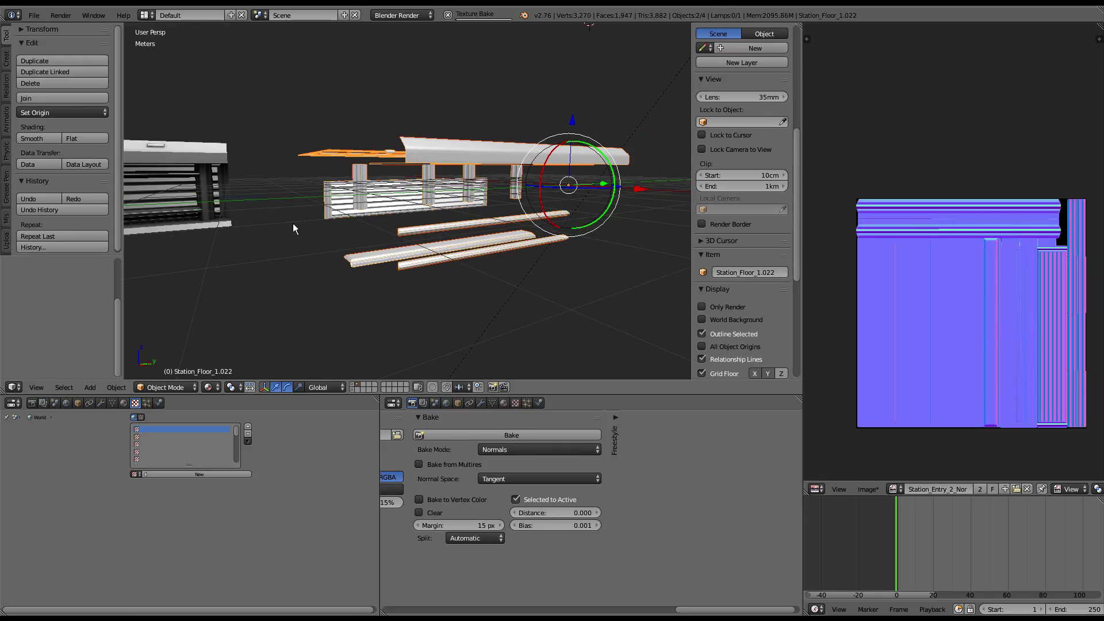
mouse_move(233, 157)
middle_down()
mouse_move(454, 161)
mouse_move(435, 174)
mouse_move(391, 160)
mouse_move(442, 181)
mouse_move(274, 164)
mouse_move(316, 156)
middle_up()
scroll(440, 172, up, 4)
scroll(436, 174, down, 3)
scroll(274, 165, up, 3)
scroll(316, 157, down, 3)
Step: Select Station_Floor_1.005 and enter Edit Mode on its beam
right_click(423, 174)
key(Tab)
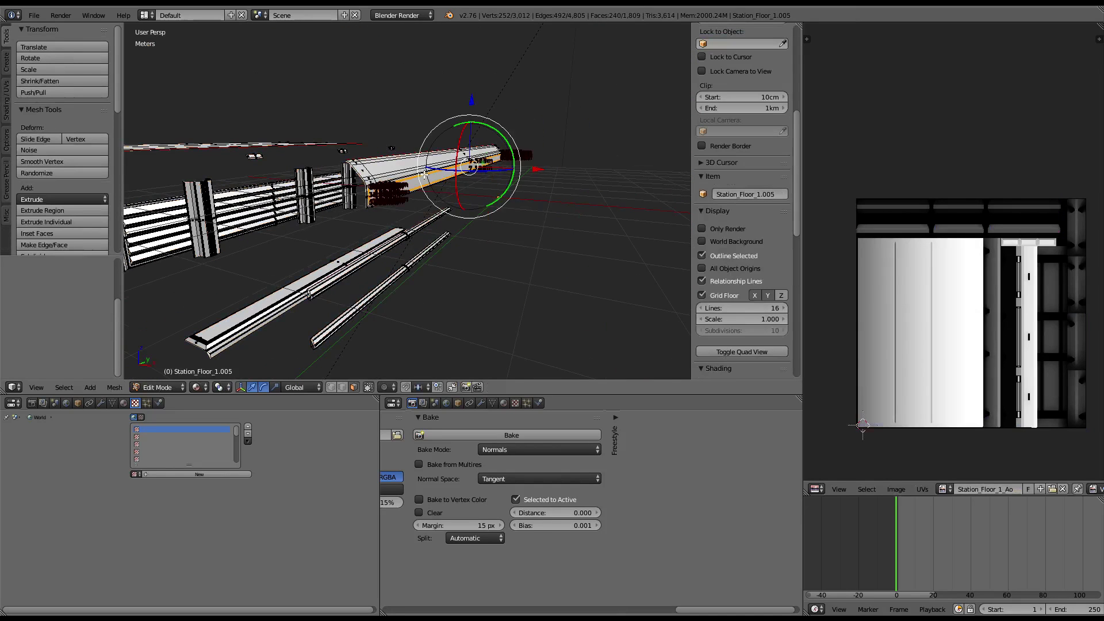
right_click(424, 175)
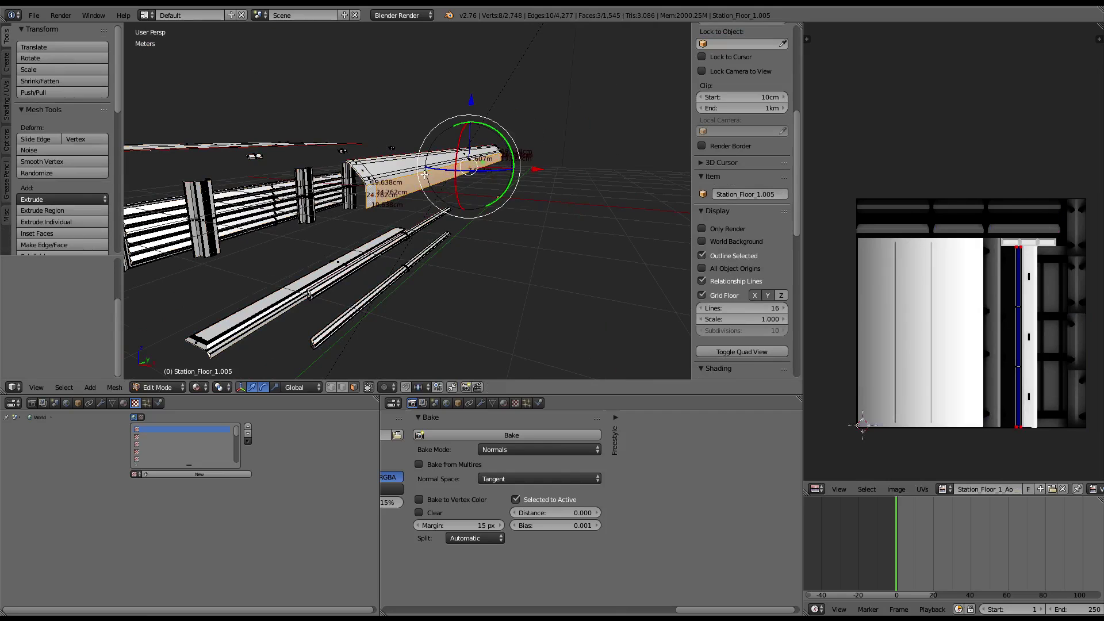
Step: Re-enter Edit Mode and select two edge rings at the beam end
key(Tab)
middle_drag(424, 174, 417, 190)
scroll(416, 189, up, 3)
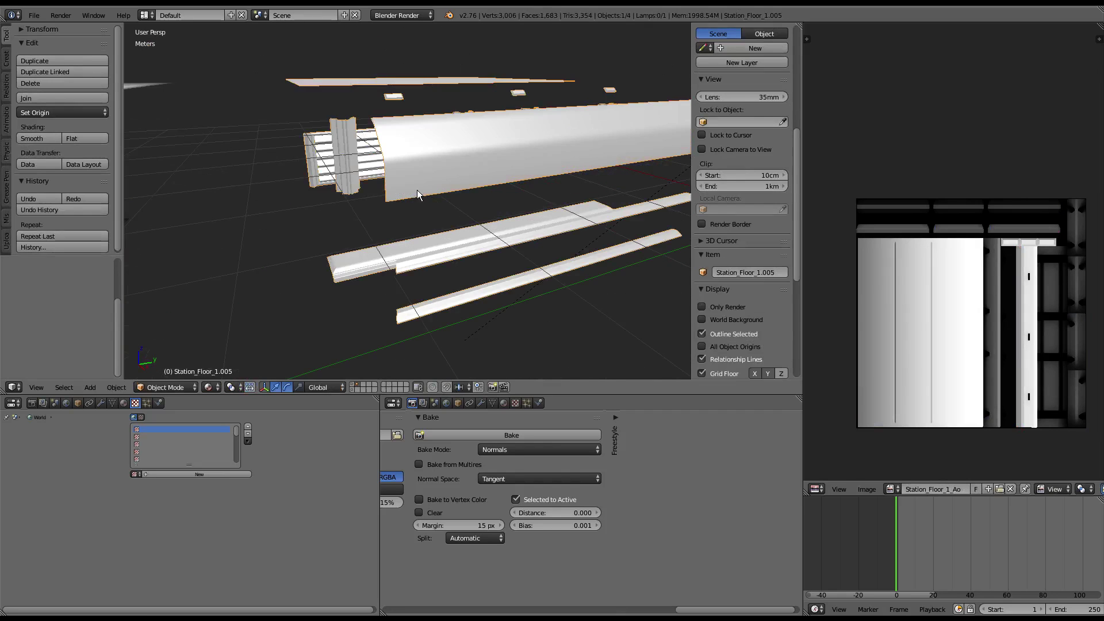
key(Tab)
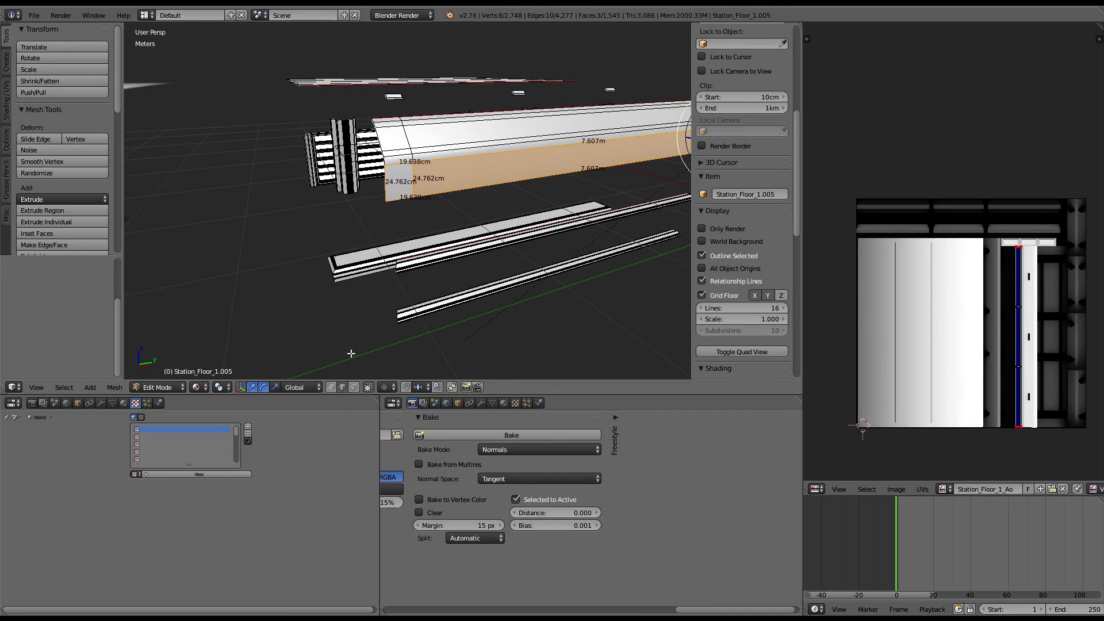
ctrl+alt+right_click(410, 166)
mouse_move(411, 166)
middle_down()
mouse_move(349, 172)
mouse_move(454, 144)
mouse_move(388, 152)
middle_up()
ctrl+alt+shift+right_click(388, 153)
Step: Select the end face strip, then narrow it to two long edges along the curved surface
scroll(388, 152, up, 2)
scroll(419, 141, up, 2)
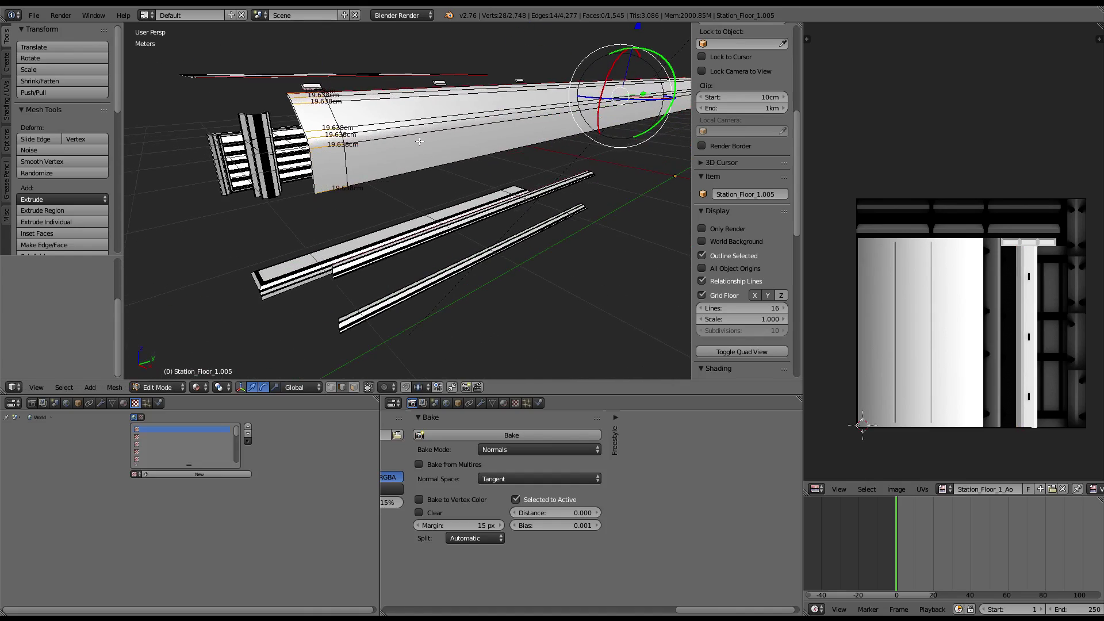
ctrl+alt+right_click(333, 138)
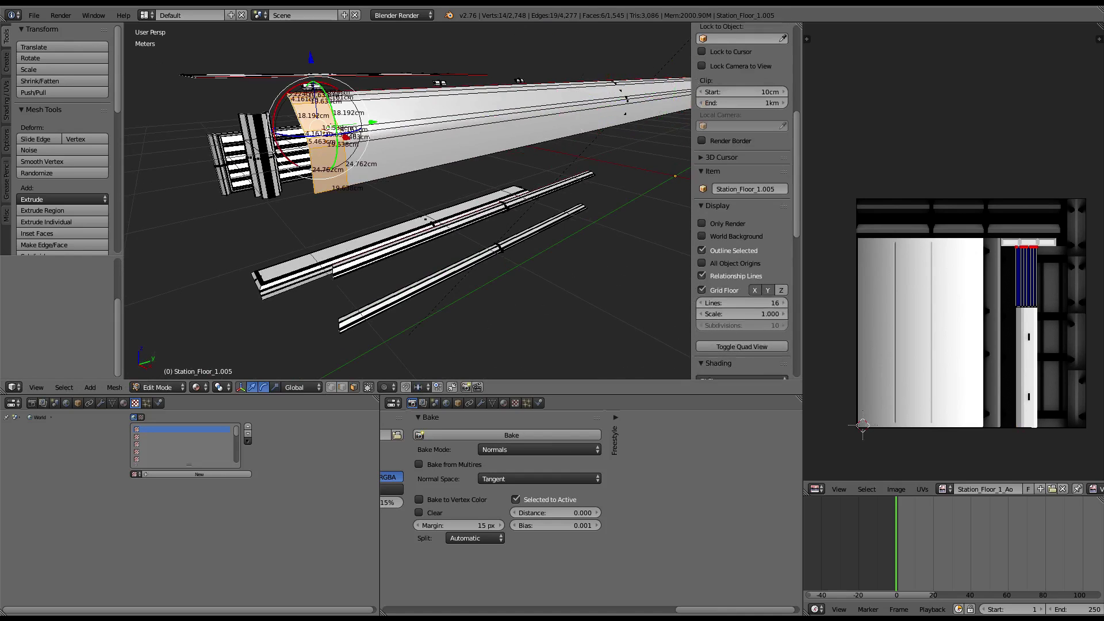
mouse_move(333, 138)
middle_down()
mouse_move(393, 193)
mouse_move(402, 236)
middle_up()
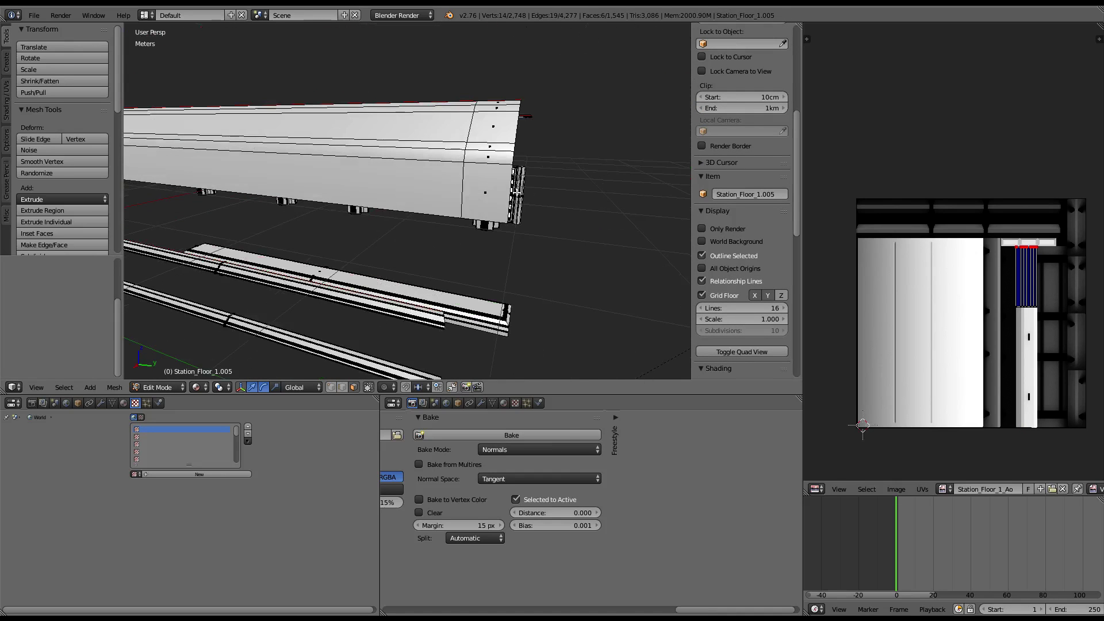
mouse_move(491, 151)
middle_down()
mouse_move(500, 210)
mouse_move(481, 226)
mouse_move(455, 192)
middle_up()
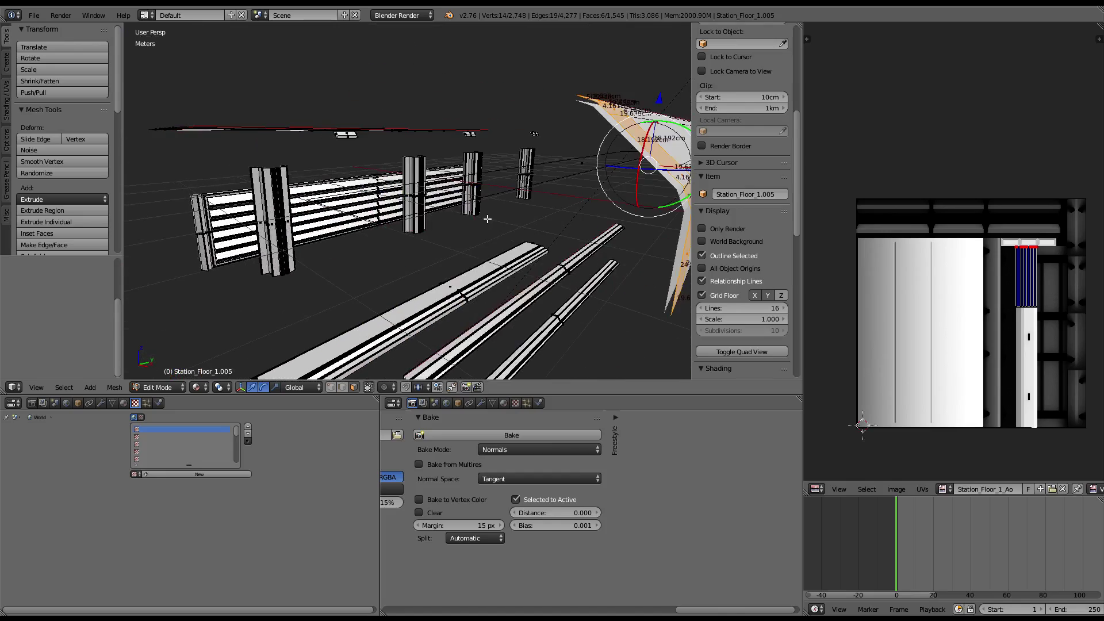
right_click(468, 218)
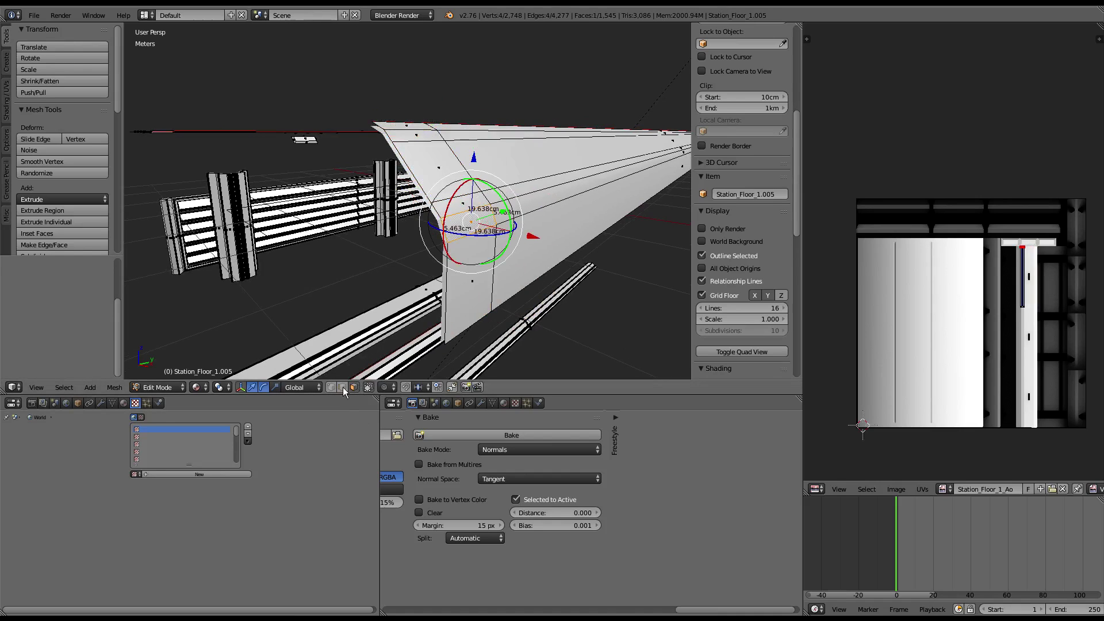
alt+right_click(485, 226)
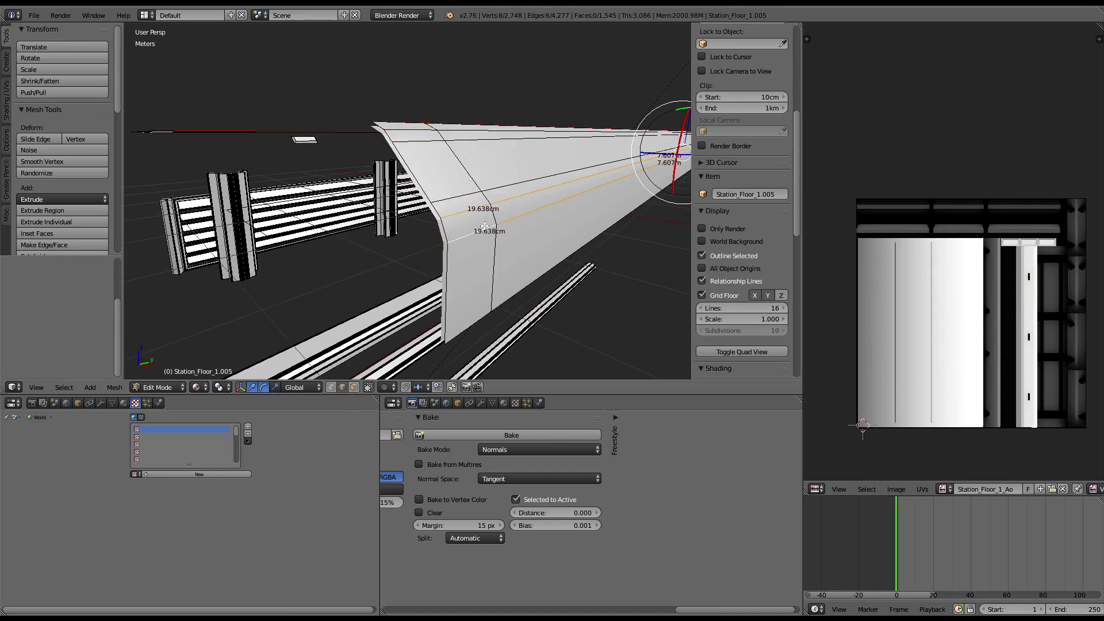
Step: Slide the two selected edges along the surface and give them a 20-segment bevel
key(g)
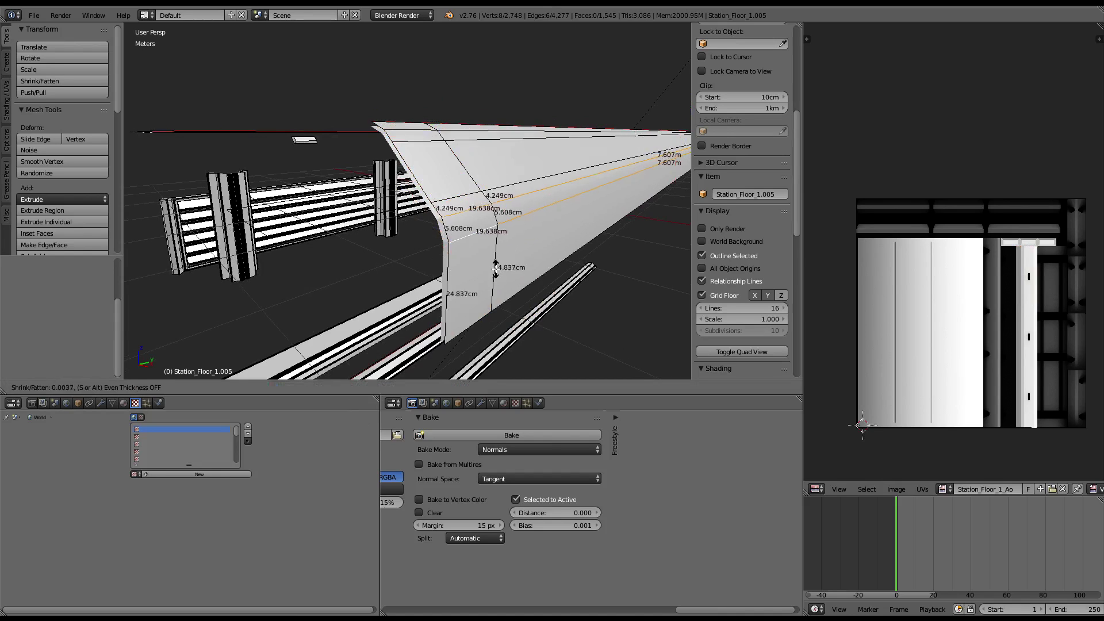
click(551, 235)
key(ctrl+e)
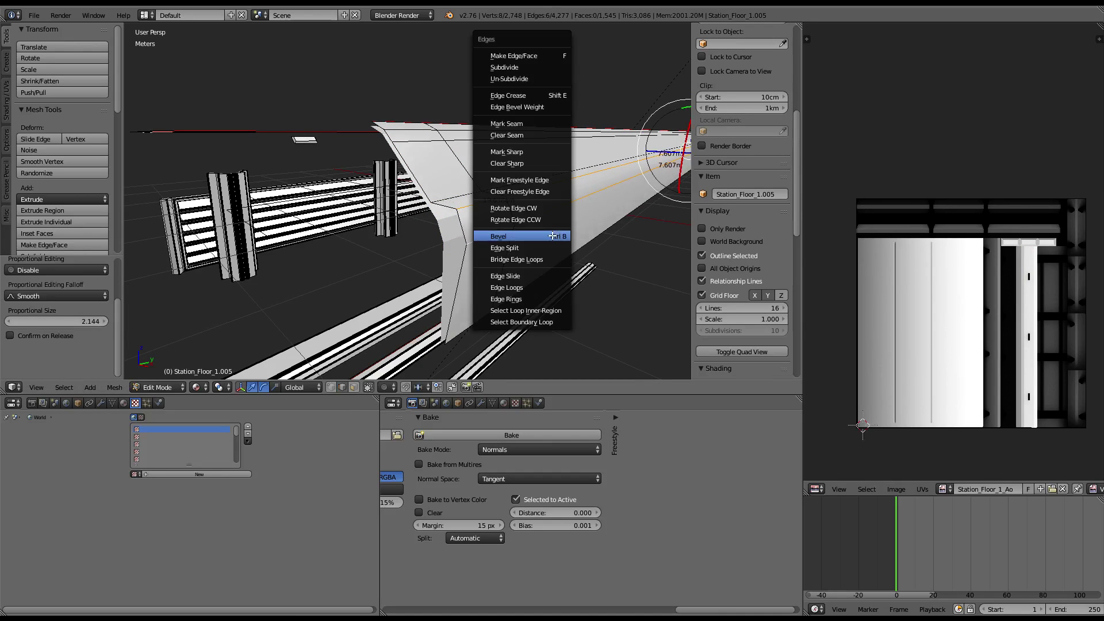
click(551, 235)
scroll(548, 247, up, 10)
scroll(545, 259, up, 9)
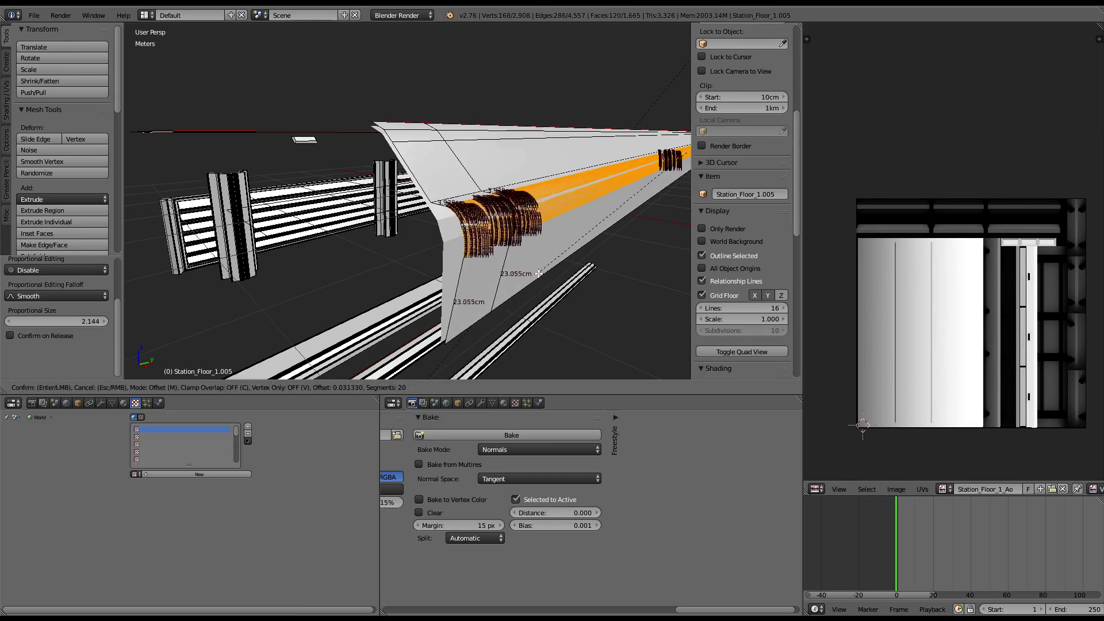
click(545, 259)
Step: Hide the edge length labels and return to Object Mode to inspect the beam
scroll(750, 228, down, 4)
scroll(750, 229, down, 10)
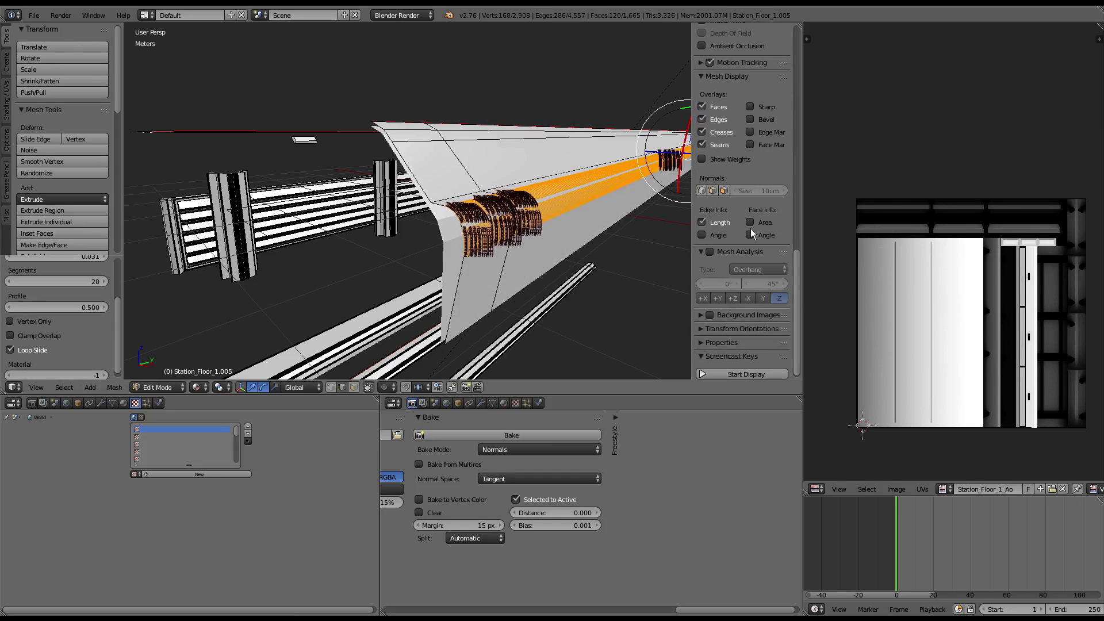
scroll(750, 229, down, 3)
click(701, 217)
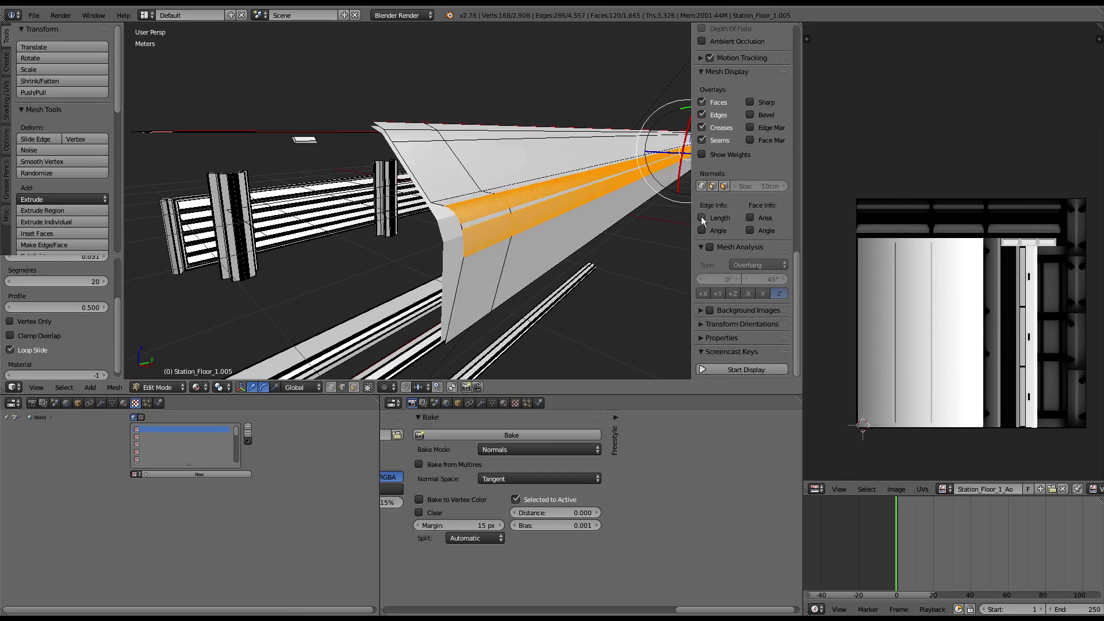
key(Tab)
scroll(390, 182, down, 5)
mouse_move(390, 182)
middle_down()
mouse_move(447, 201)
mouse_move(405, 208)
middle_up()
scroll(447, 200, up, 5)
Step: Select the thin edge loop along the beam and shrink/fatten it
key(Tab)
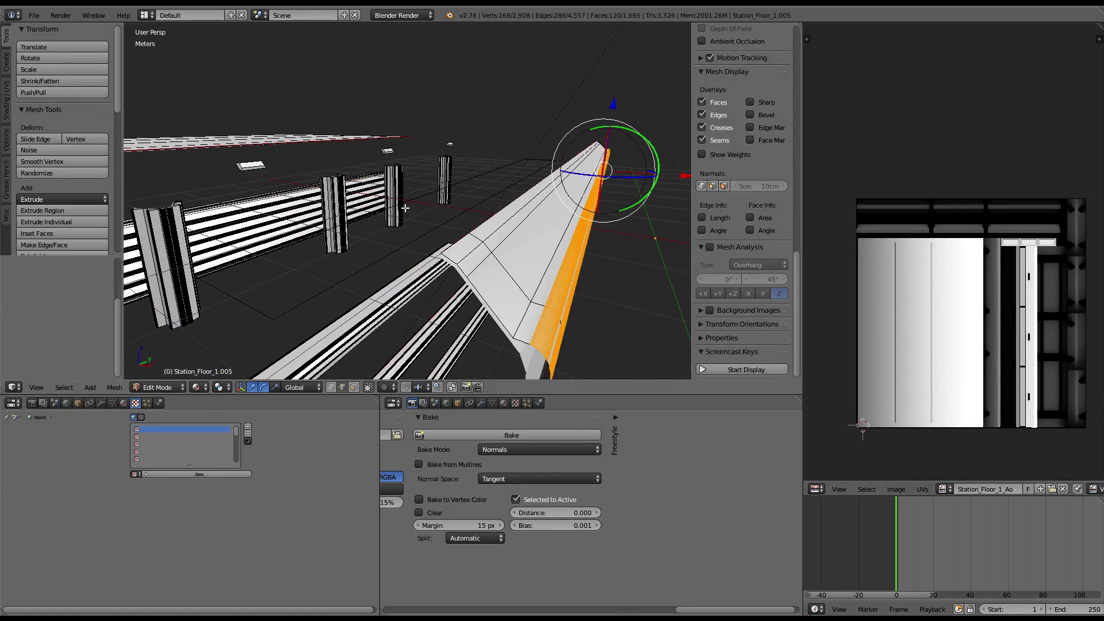
alt+right_click(434, 258)
middle_drag(434, 258, 500, 309)
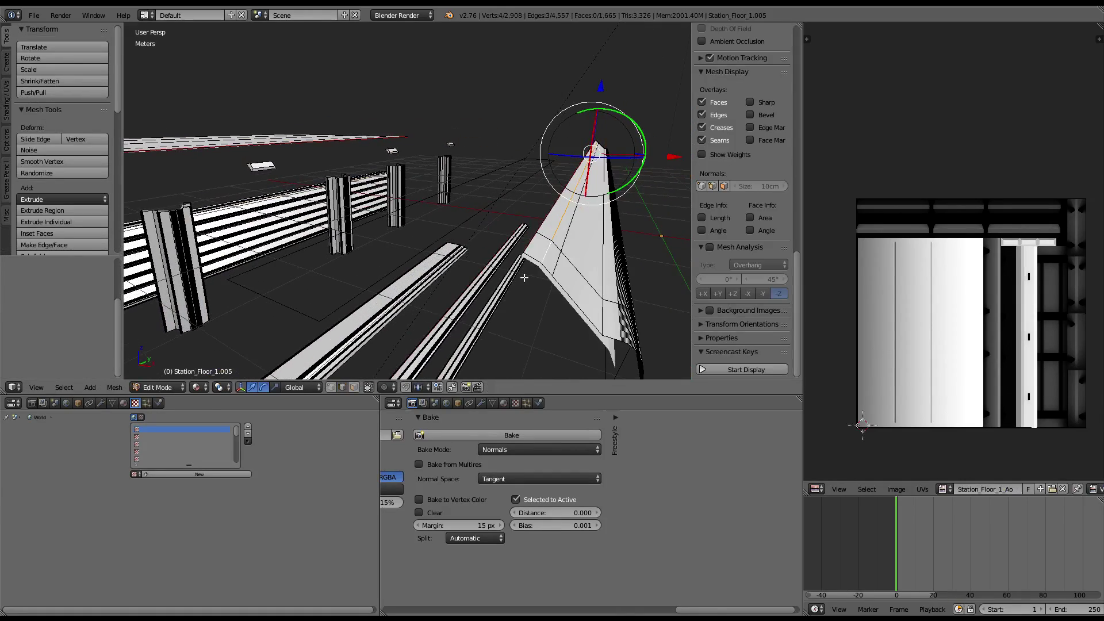
key(alt+s)
click(517, 290)
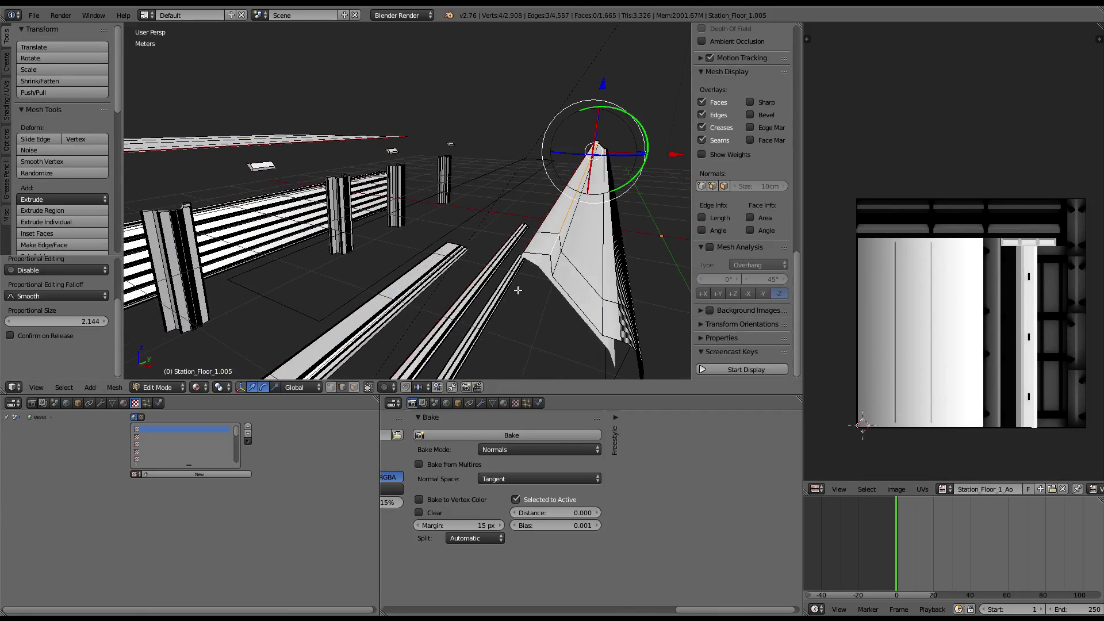
Step: Bevel the edge loop and return to Object Mode
key(ctrl+e)
click(667, 272)
click(686, 304)
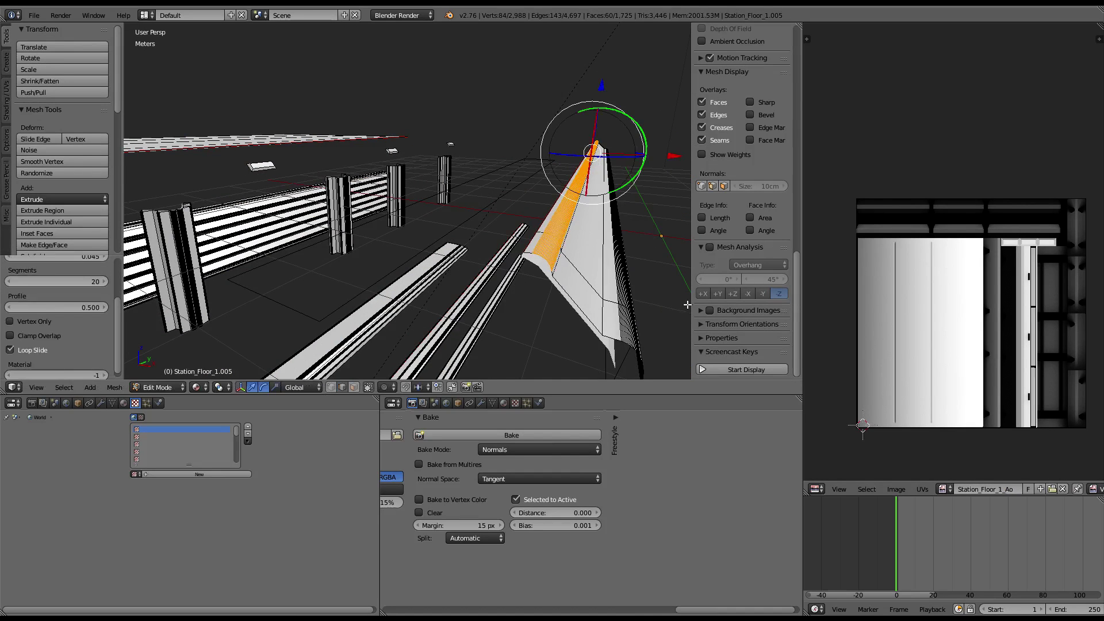
key(Tab)
scroll(616, 238, down, 5)
middle_drag(575, 242, 524, 250)
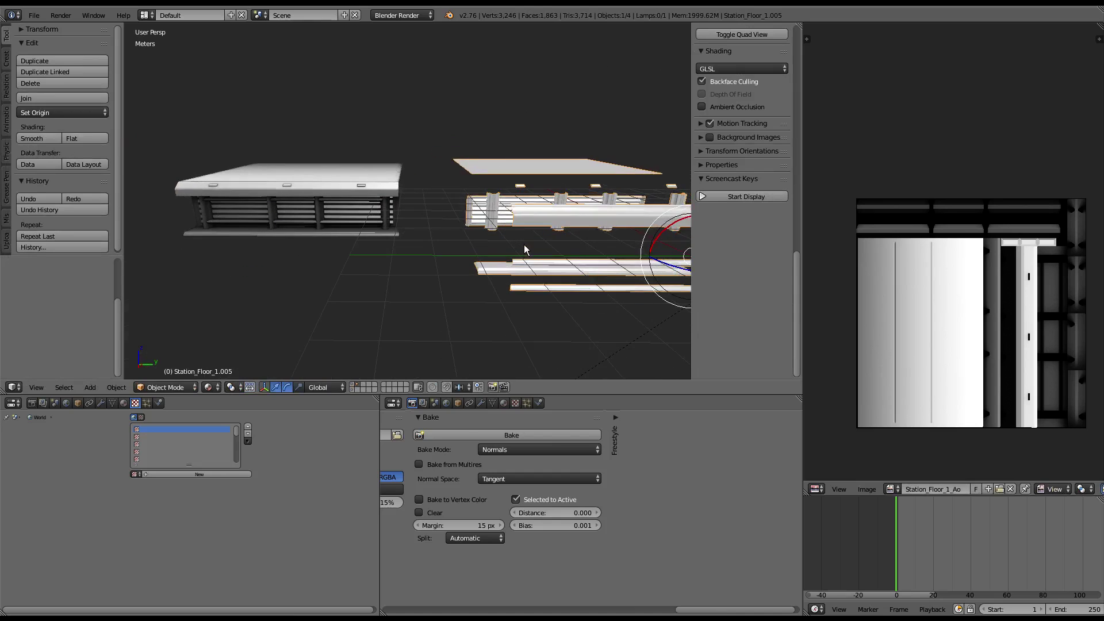
Step: Bake the tangent-space normal map for the top floor plate and check its UV layout
shift+right_click(558, 166)
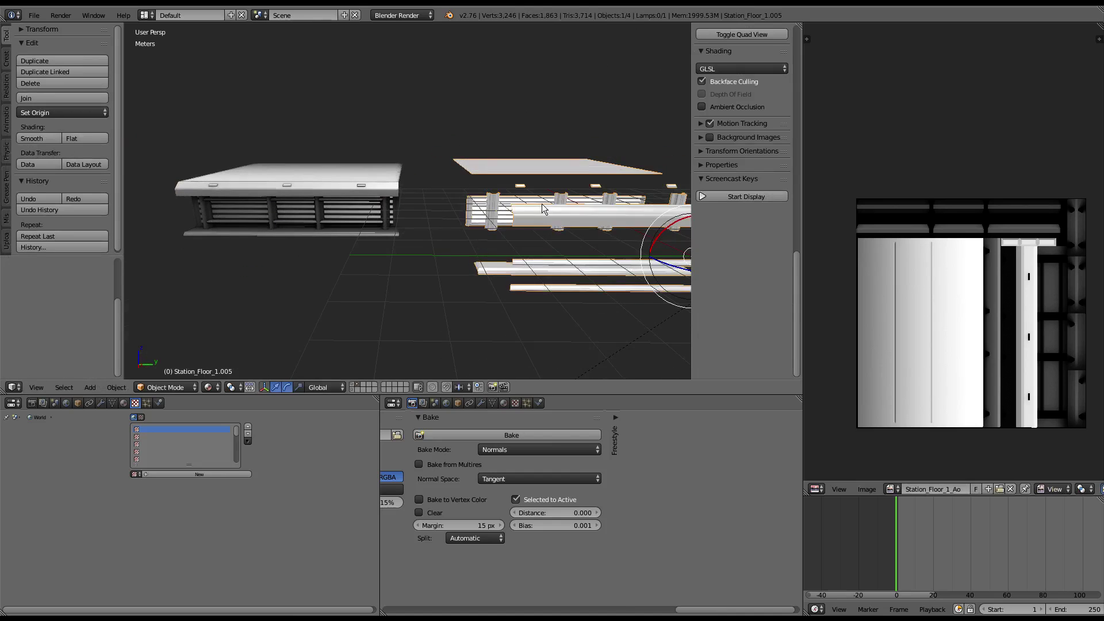
click(510, 435)
scroll(345, 216, up, 5)
middle_drag(427, 213, 417, 211)
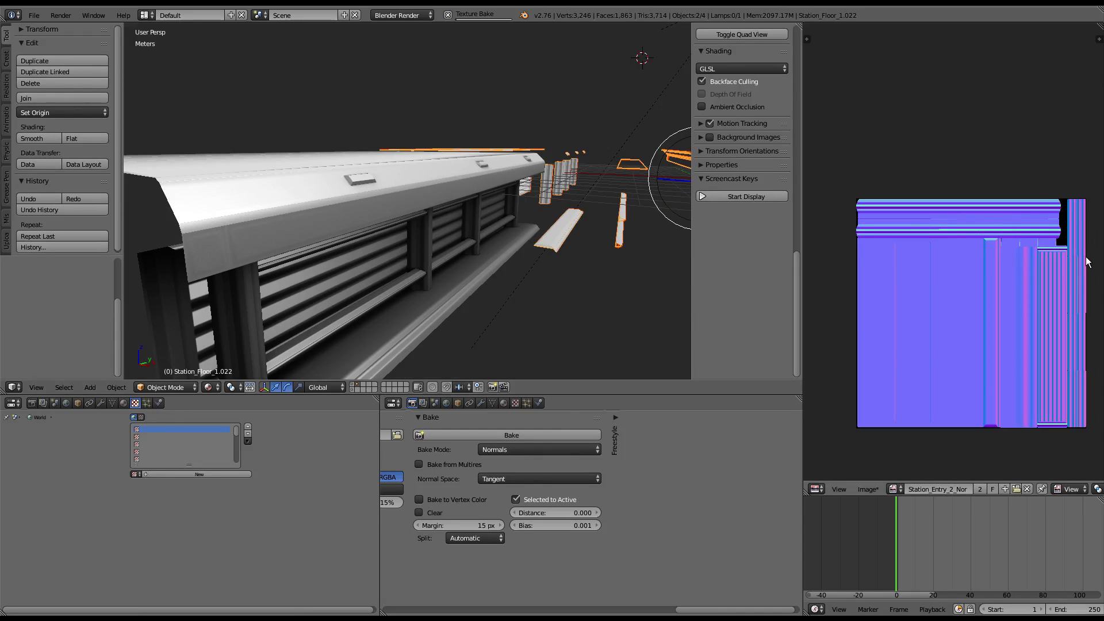
mouse_move(418, 205)
middle_down()
mouse_move(478, 194)
mouse_move(421, 179)
mouse_move(352, 193)
mouse_move(484, 183)
mouse_move(430, 209)
mouse_move(352, 217)
mouse_move(415, 211)
mouse_move(339, 166)
mouse_move(367, 140)
mouse_move(447, 171)
mouse_move(394, 189)
mouse_move(424, 200)
mouse_move(371, 239)
mouse_move(476, 225)
middle_up()
scroll(484, 183, down, 3)
scroll(485, 183, down, 3)
key(Tab)
key(Tab)
Step: Select Station_Floor_1.005, enter Edit Mode and maximize the 3D view
right_click(476, 226)
key(Tab)
mouse_move(412, 320)
middle_down()
mouse_move(362, 143)
mouse_move(480, 160)
mouse_move(431, 188)
mouse_move(623, 234)
middle_up()
key(Tab)
scroll(434, 196, up, 2)
key(ctrl+Up)
key(Tab)
scroll(567, 320, down, 3)
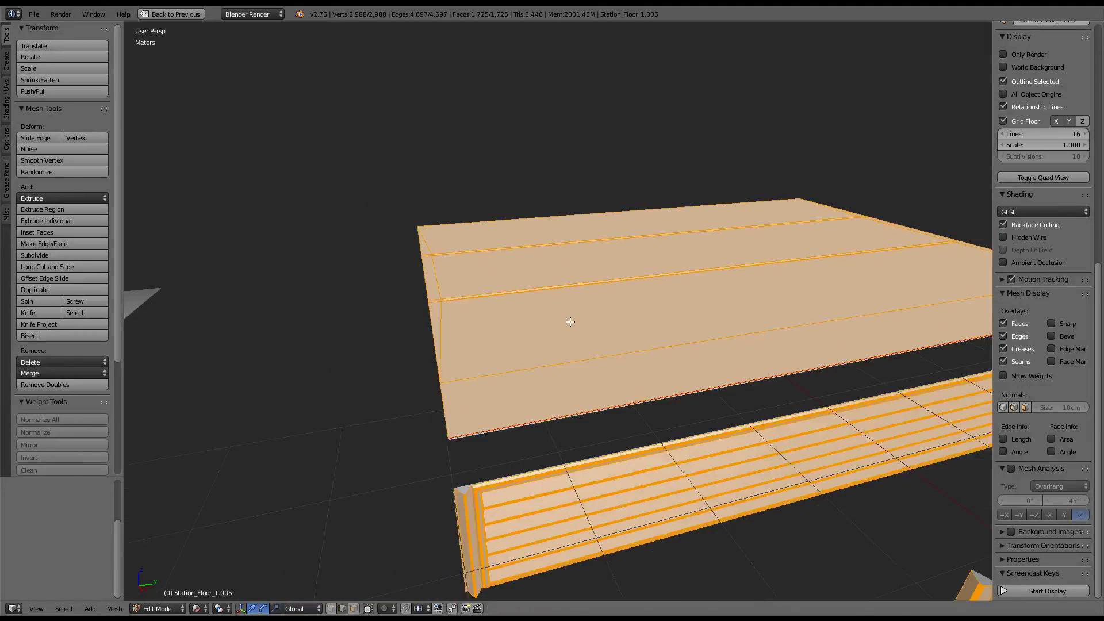
mouse_move(566, 320)
middle_down()
mouse_move(650, 336)
mouse_move(471, 473)
middle_up()
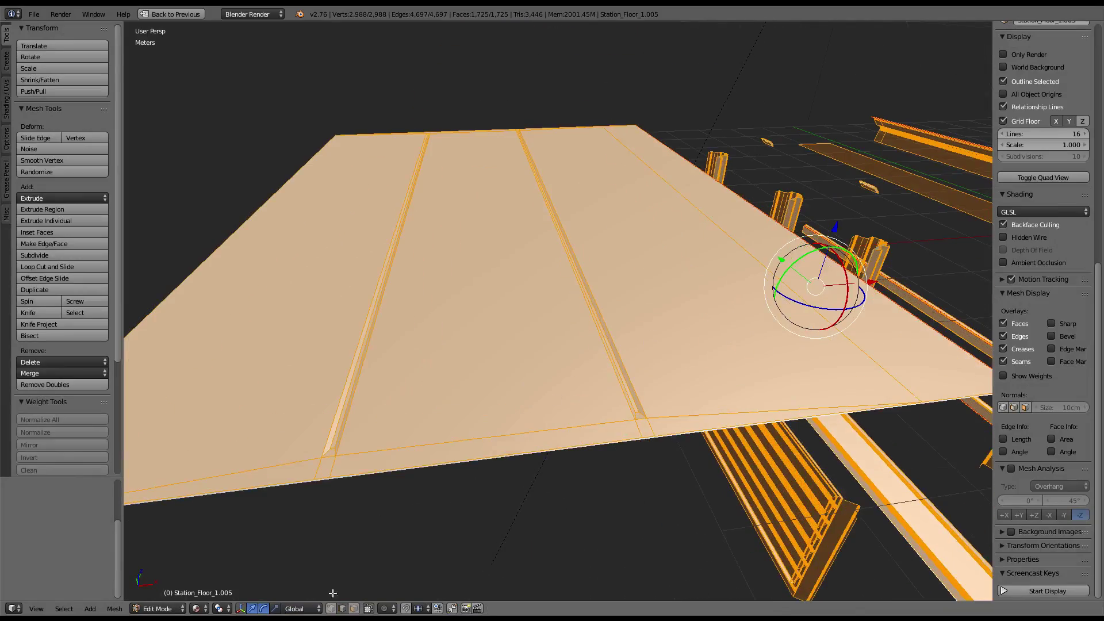
scroll(455, 409, down, 3)
mouse_move(455, 409)
middle_down()
mouse_move(487, 339)
mouse_move(387, 333)
mouse_move(440, 333)
mouse_move(450, 439)
mouse_move(460, 403)
middle_up()
Step: Deselect all and pick three floor strip faces
key(a)
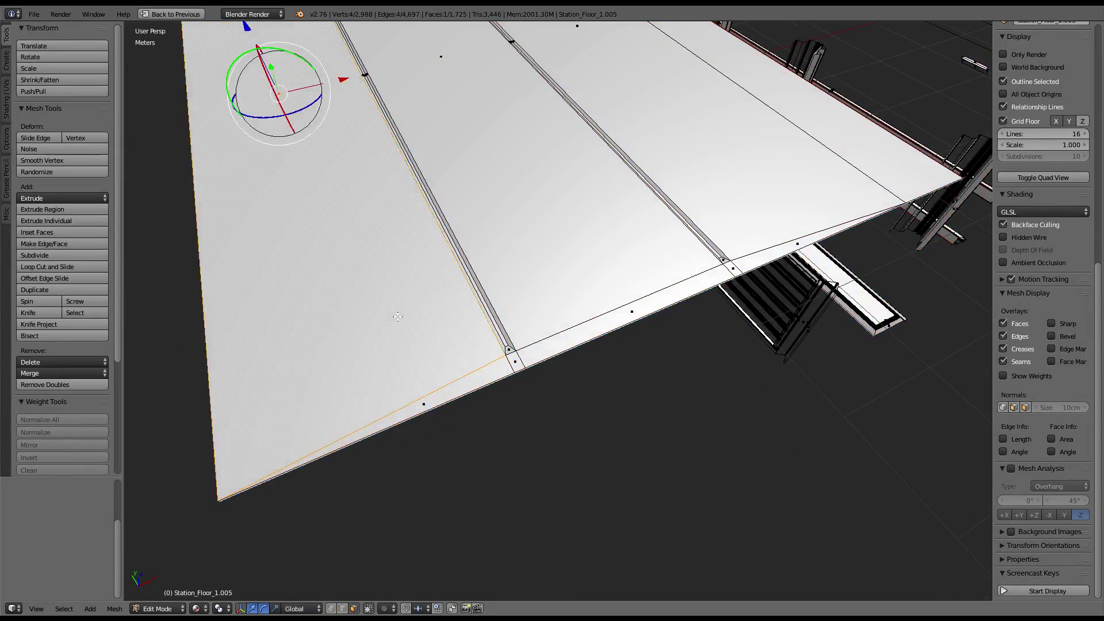
right_click(345, 295)
shift+right_click(532, 201)
mouse_move(345, 295)
middle_down()
mouse_move(532, 200)
mouse_move(450, 197)
mouse_move(546, 203)
middle_up()
shift+right_click(507, 198)
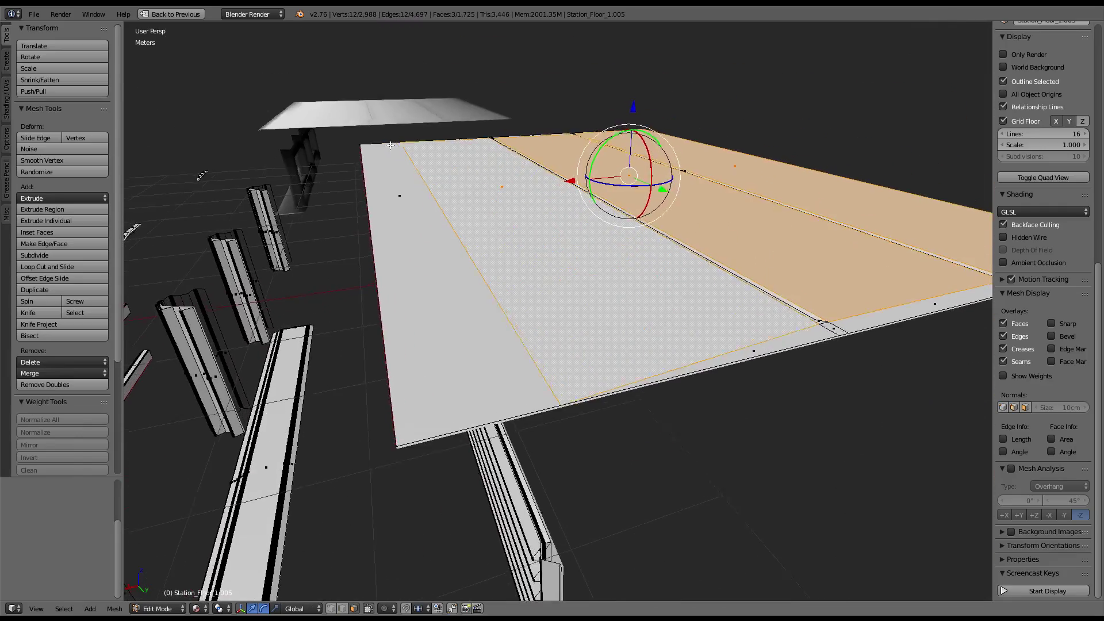
Step: Inset the three panel faces inward with a depth of 0.02
key(ctrl+f)
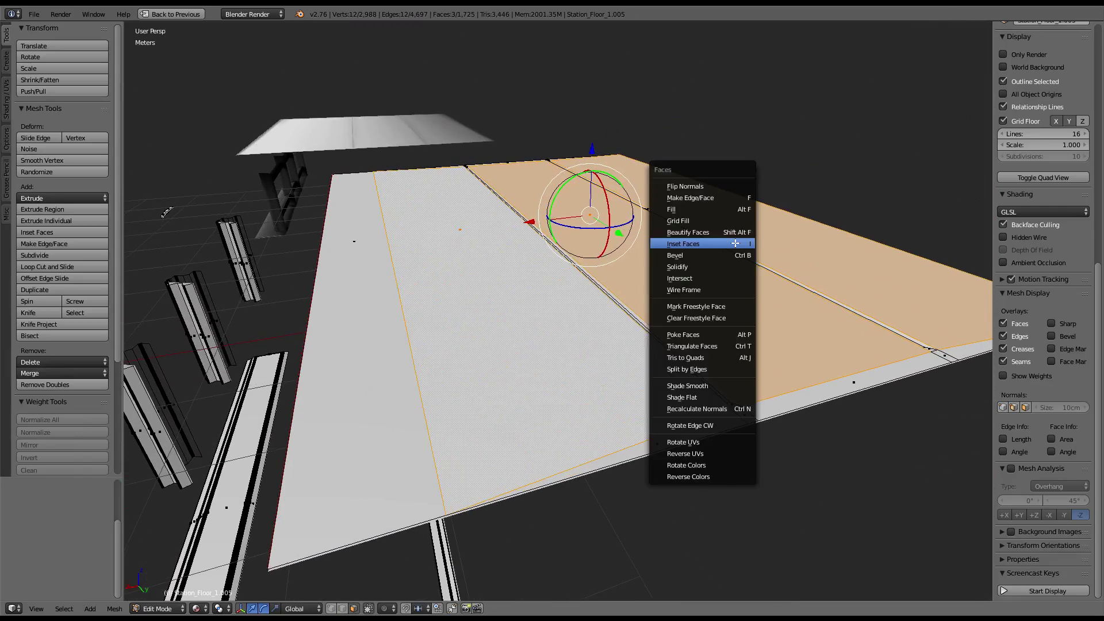
click(679, 239)
middle_drag(678, 239, 345, 293)
click(332, 300)
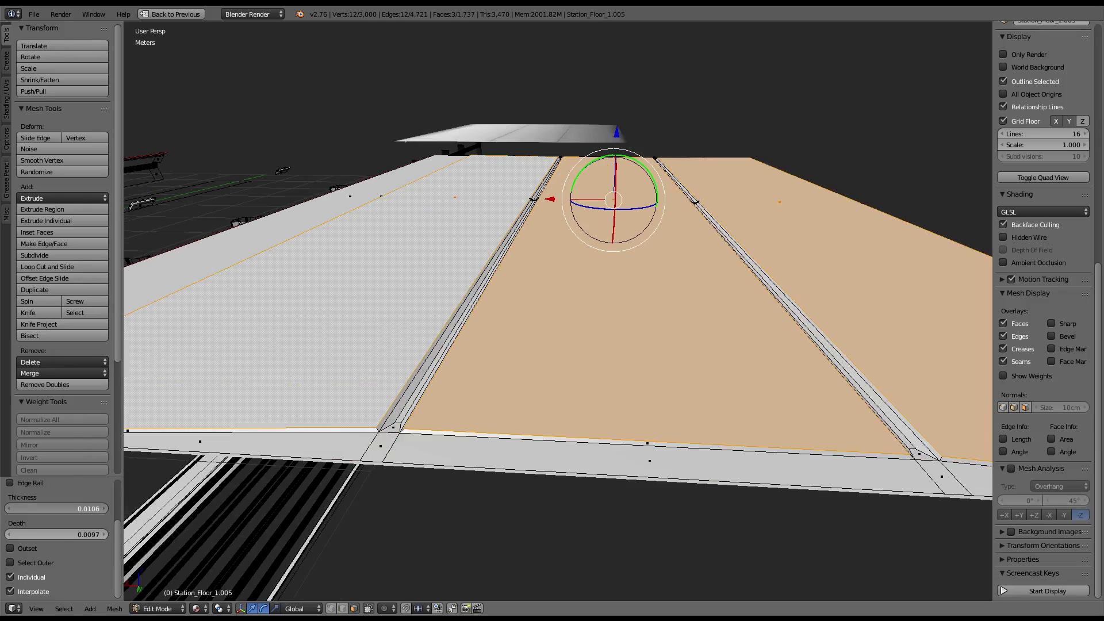
mouse_move(56, 508)
mouse_down()
mouse_move(75, 508)
mouse_move(34, 508)
mouse_up()
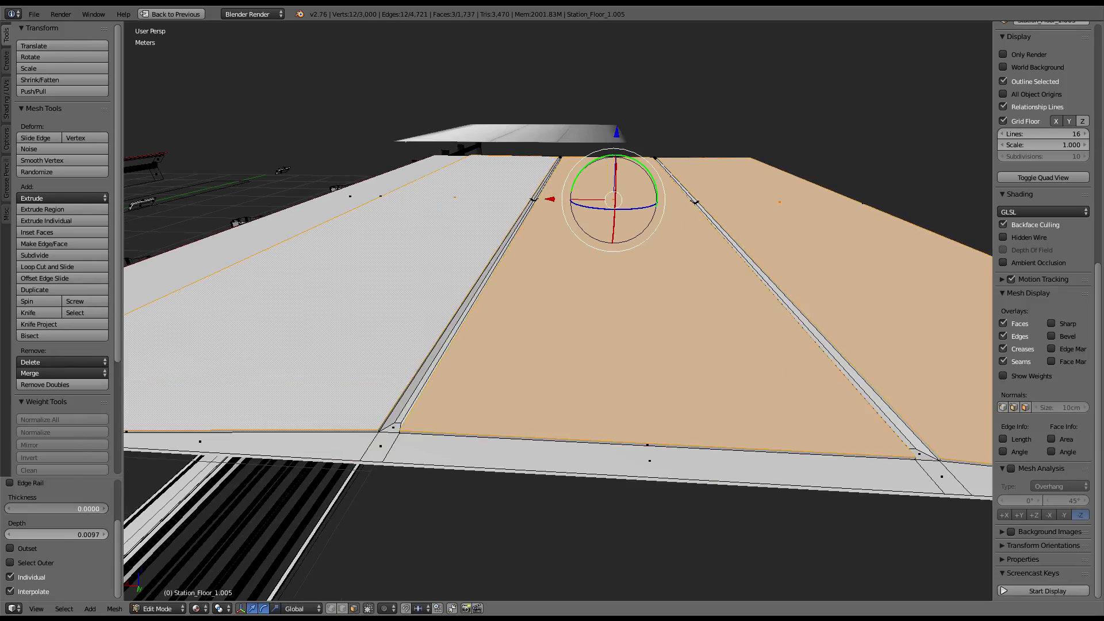
click(93, 548)
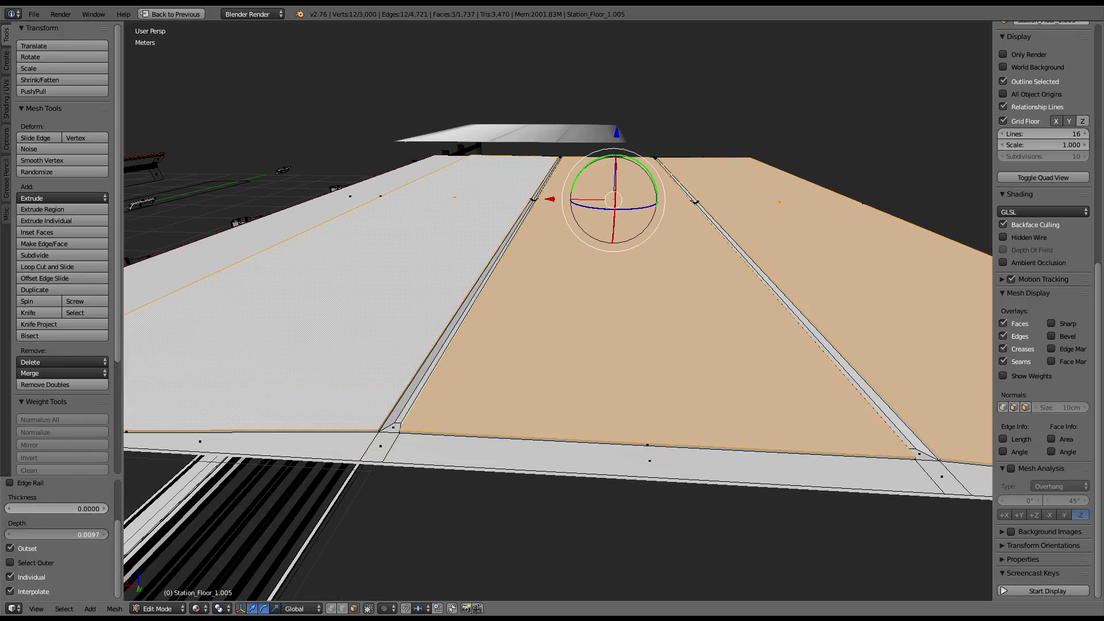
click(17, 548)
text(2)
key(Return)
middle_drag(517, 317, 634, 313)
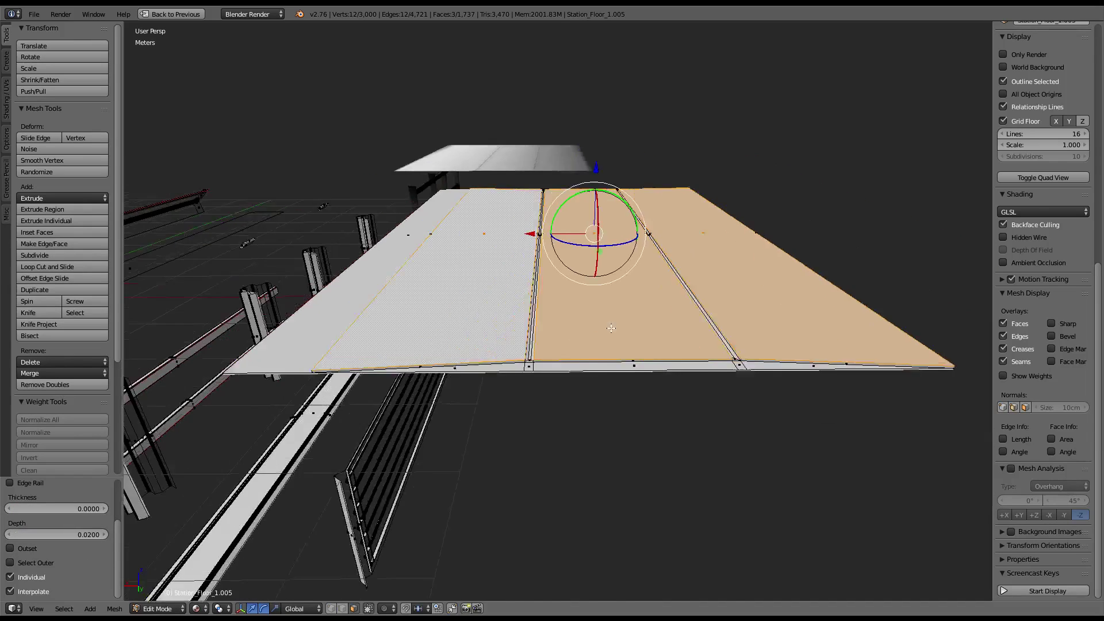
Step: Bevel the recessed panel edges into soft grooves and return to Object Mode
key(ctrl+e)
click(634, 313)
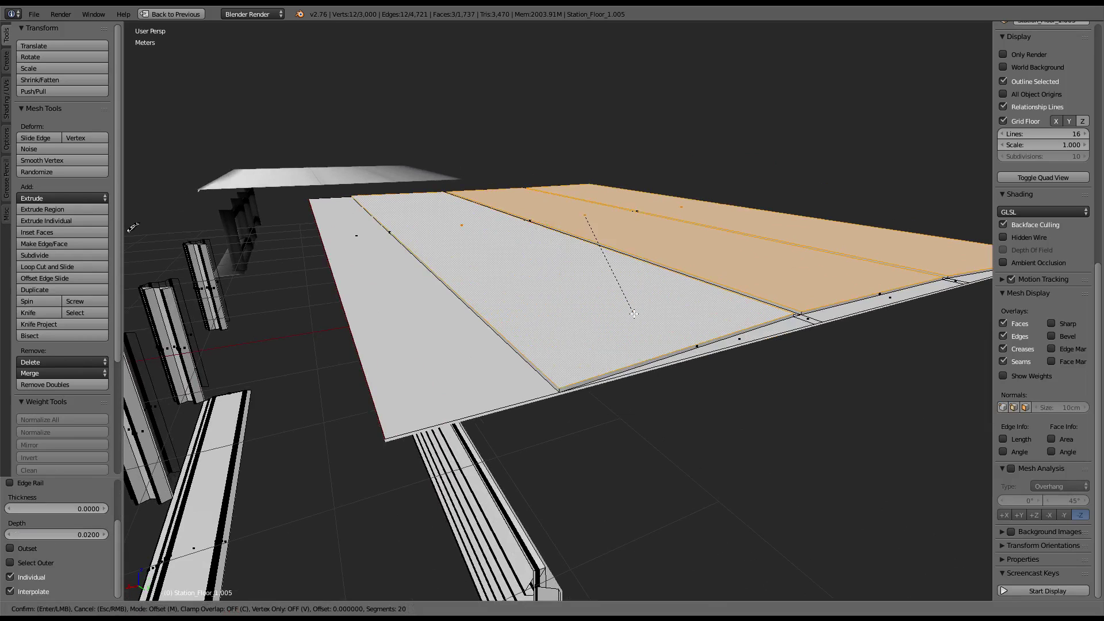
click(638, 325)
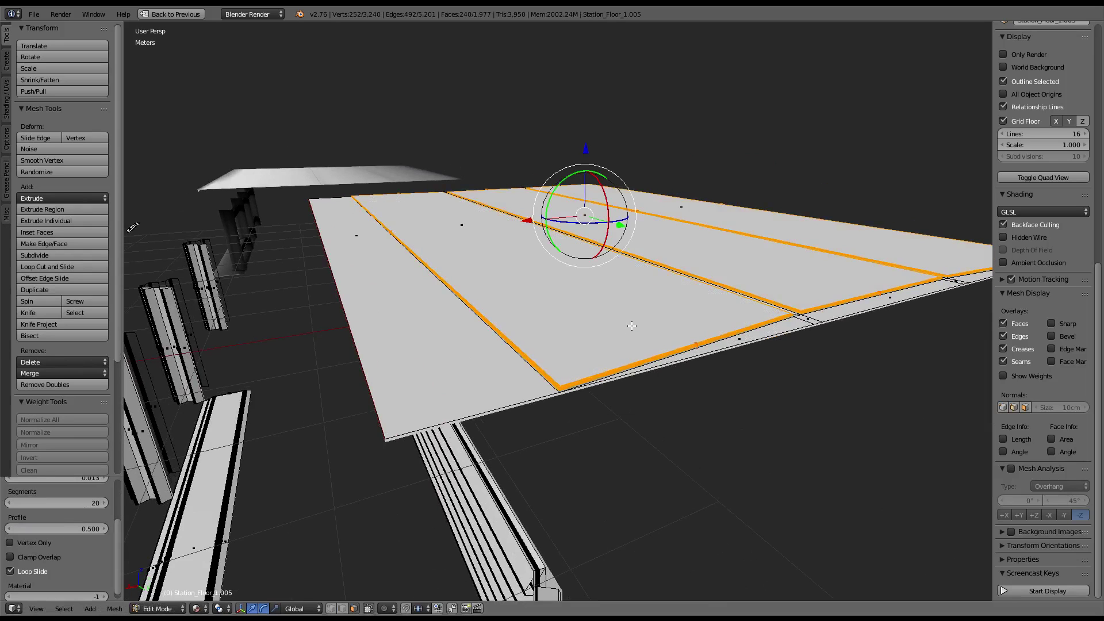
mouse_move(637, 325)
middle_down()
mouse_move(582, 327)
mouse_move(741, 355)
mouse_move(761, 302)
mouse_move(676, 330)
mouse_move(568, 319)
mouse_move(587, 323)
mouse_move(599, 305)
mouse_move(645, 315)
middle_up()
scroll(582, 326, up, 2)
key(Tab)
scroll(576, 324, down, 5)
Step: Select the border face strip and corner faces along the floor plate's edge
key(Tab)
right_click(604, 349)
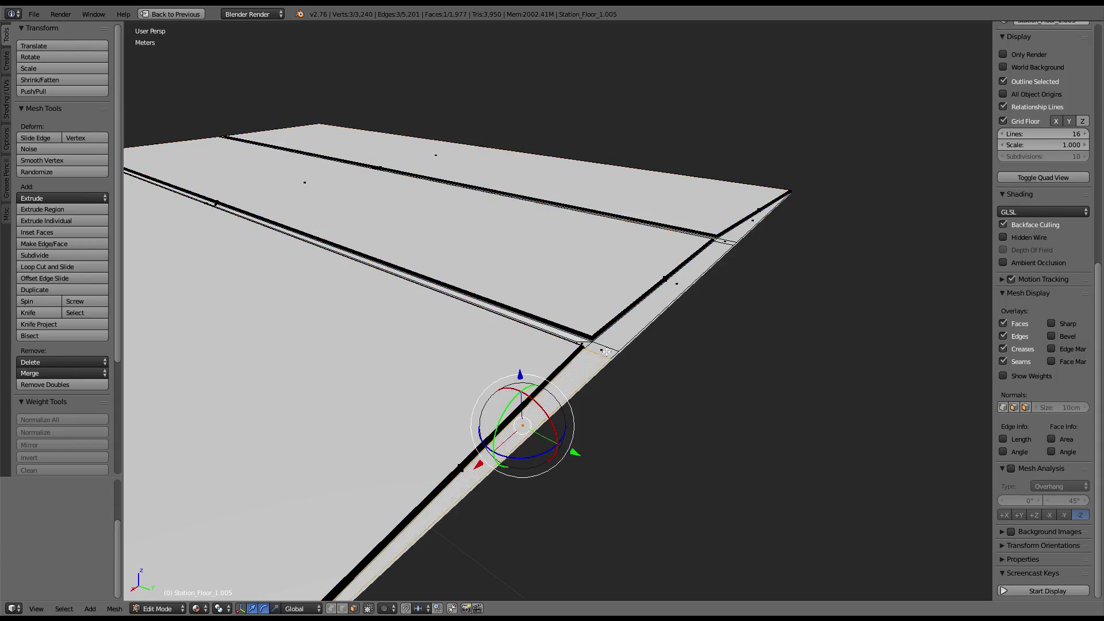
middle_drag(601, 353, 635, 301)
shift+right_click(512, 282)
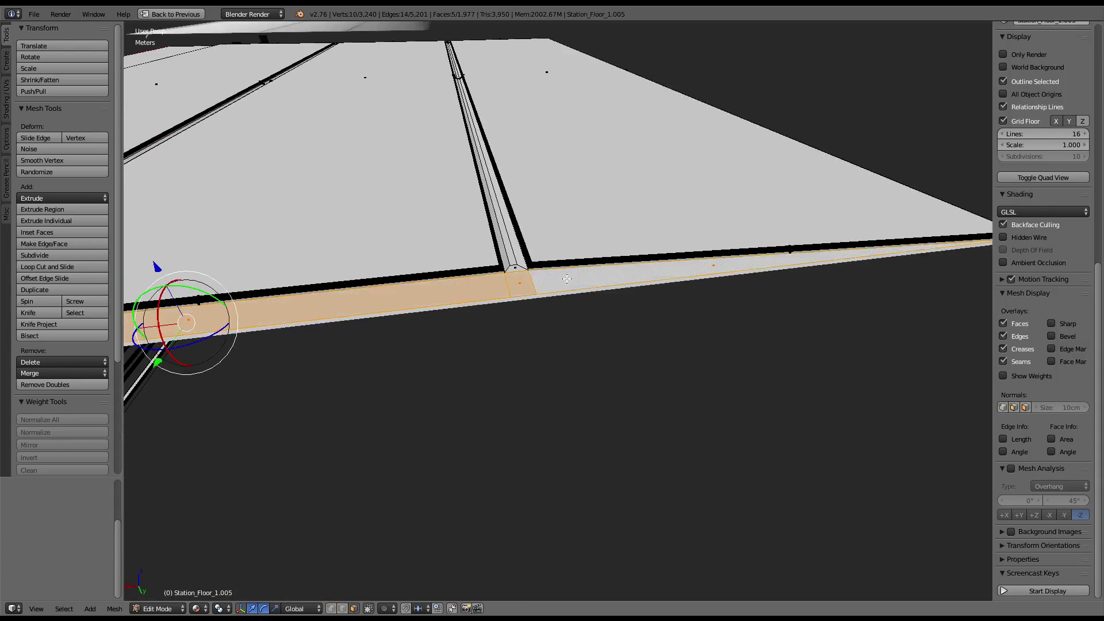
mouse_move(513, 282)
middle_down()
mouse_move(529, 328)
mouse_move(629, 355)
mouse_move(570, 342)
middle_up()
shift+right_click(629, 355)
shift+right_click(592, 366)
shift+right_click(488, 350)
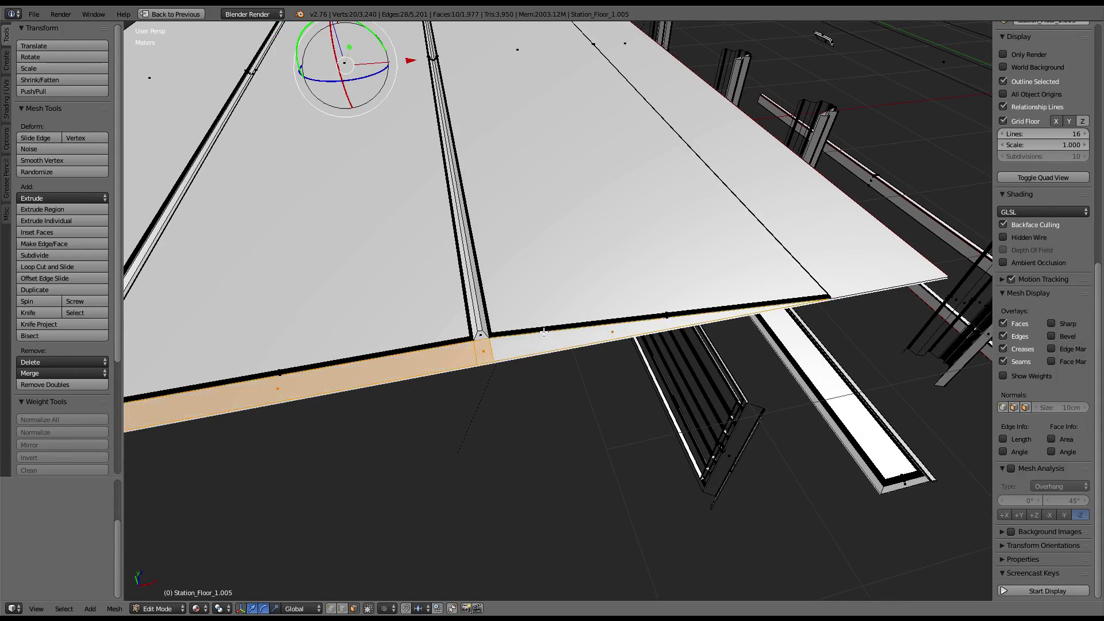
mouse_move(488, 351)
middle_down()
mouse_move(597, 296)
mouse_move(2, 502)
middle_up()
Step: Inset the selected border faces with thickness 0.0000
key(w)
click(597, 296)
middle_drag(508, 345, 500, 322)
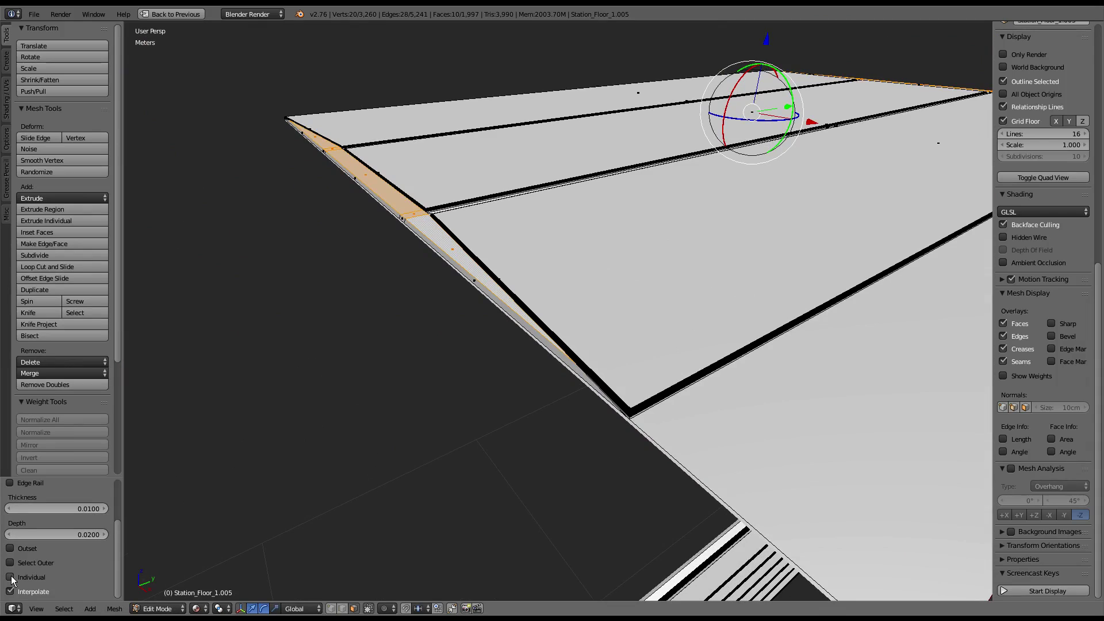
middle_drag(437, 368, 535, 248)
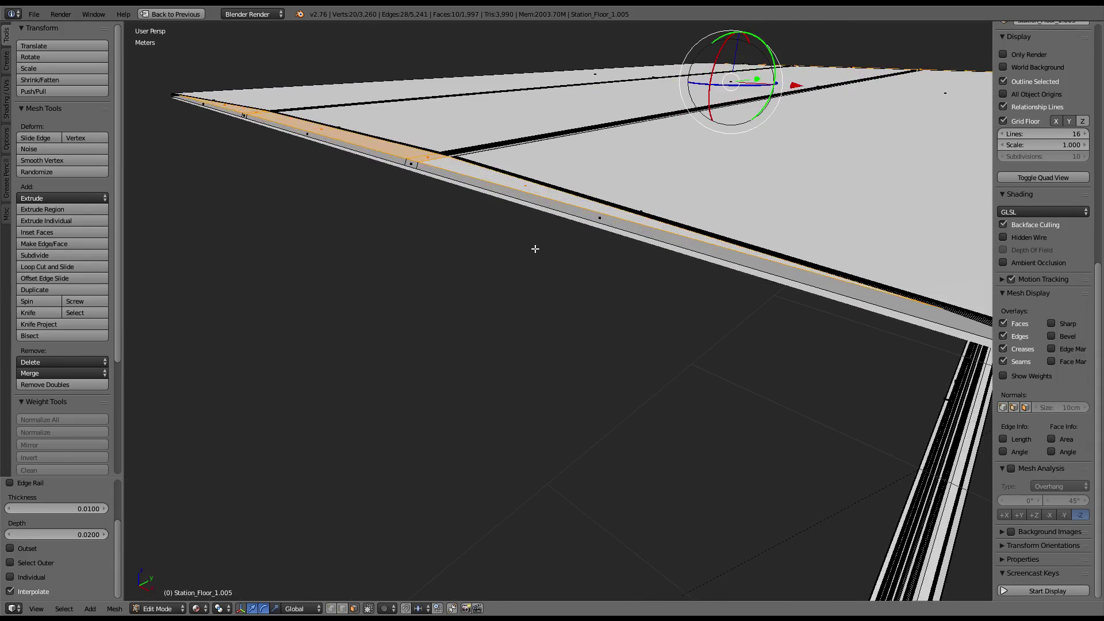
scroll(534, 253, up, 2)
scroll(529, 271, up, 3)
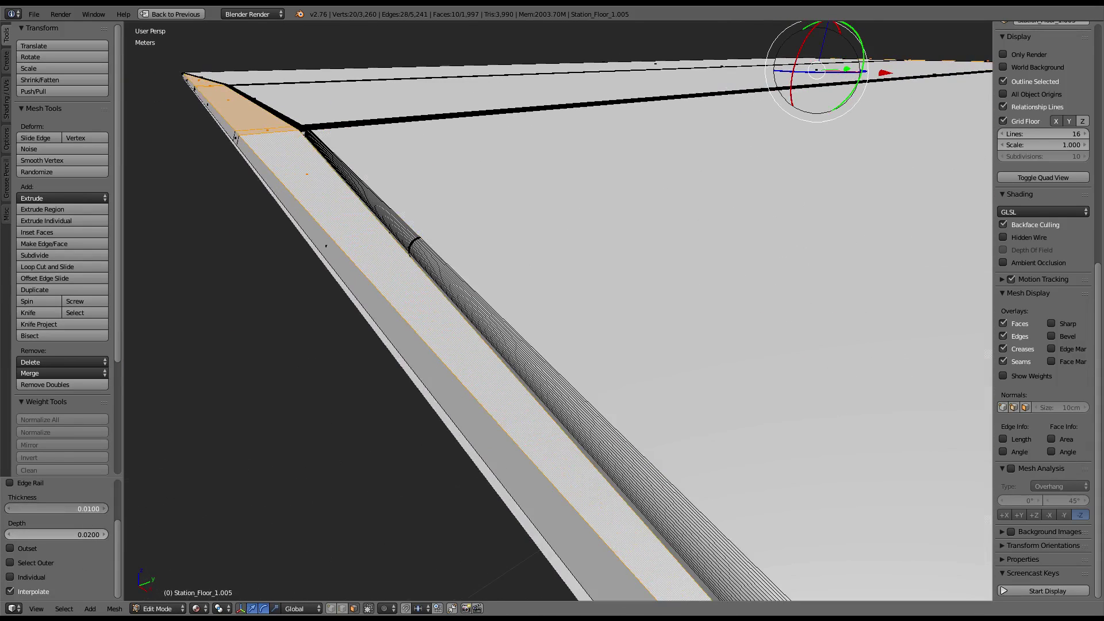
text(0)
key(Return)
scroll(555, 228, down, 3)
middle_drag(554, 229, 543, 195)
Step: Bevel the border edges into a rounded 20-segment groove
key(ctrl+e)
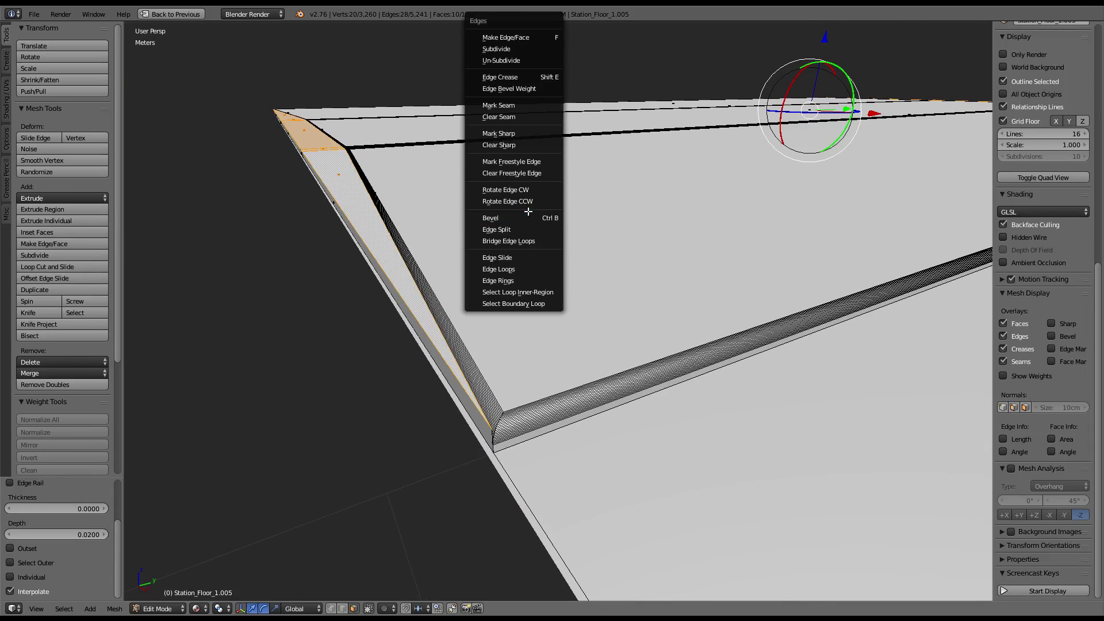
click(527, 213)
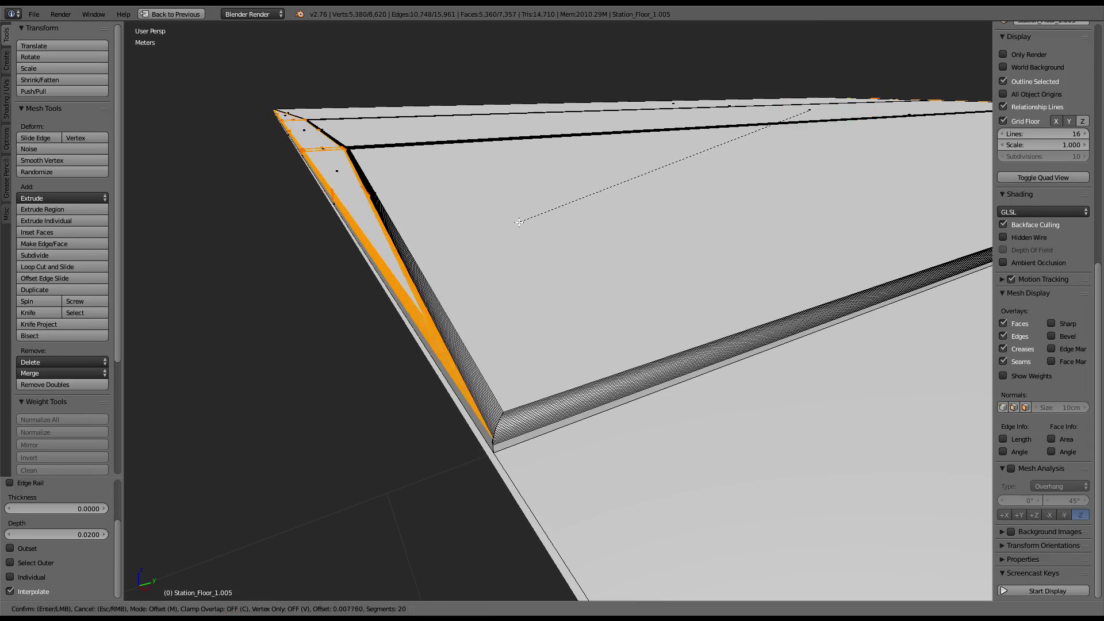
click(516, 226)
Step: Zoom out to view the whole floor, then select a single floor face in Edit Mode
key(Tab)
scroll(515, 225, down, 3)
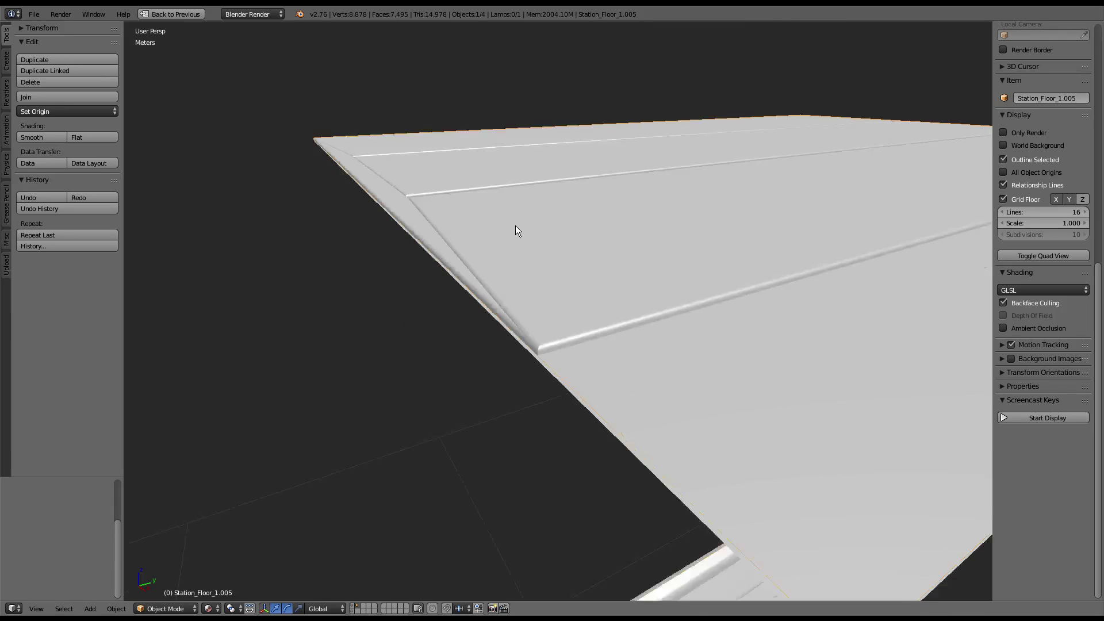
mouse_move(515, 225)
middle_down()
mouse_move(563, 260)
mouse_move(691, 233)
mouse_move(601, 283)
mouse_move(444, 305)
mouse_move(663, 257)
mouse_move(535, 214)
mouse_move(600, 188)
mouse_move(764, 230)
mouse_move(679, 174)
middle_up()
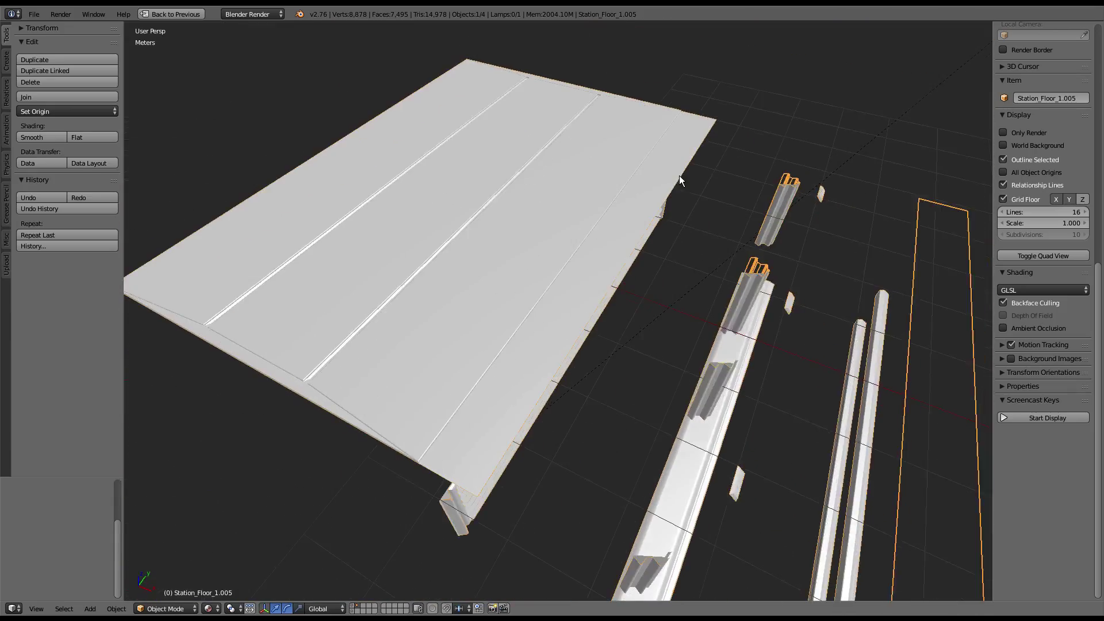
key(Tab)
right_click(615, 231)
mouse_move(616, 231)
middle_down()
mouse_move(342, 213)
mouse_move(734, 250)
middle_up()
Step: Inset the selected floor face to form the edge strip
key(ctrl+f)
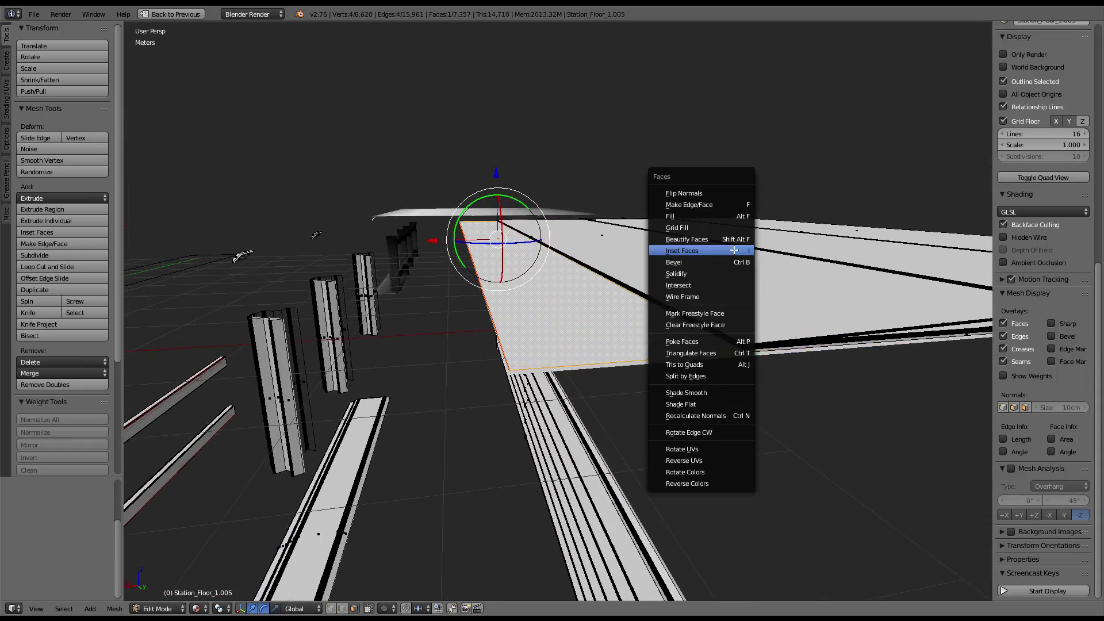
click(734, 250)
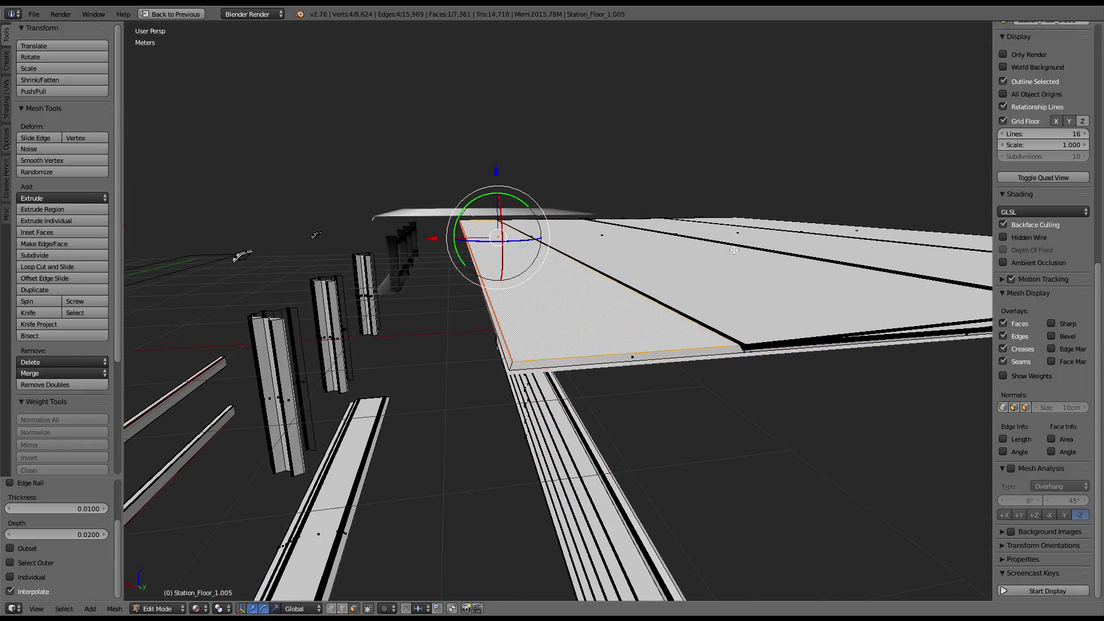
key(ctrl+f)
click(734, 250)
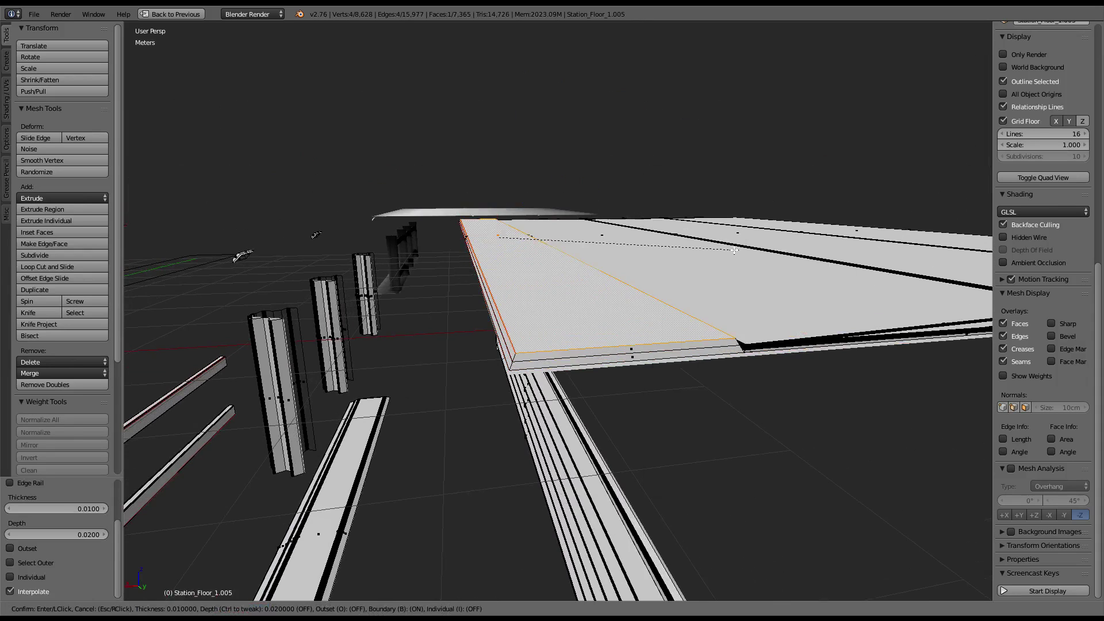
right_click(507, 249)
key(ctrl+f)
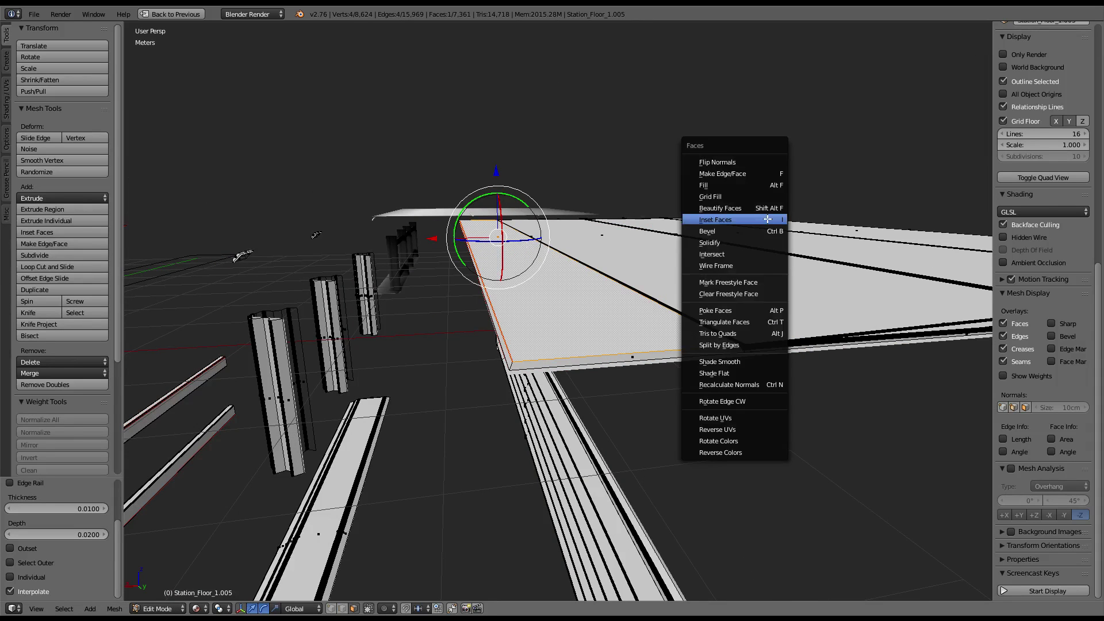
click(768, 219)
Step: Bevel the edge strip's selected edges
key(ctrl+e)
click(767, 219)
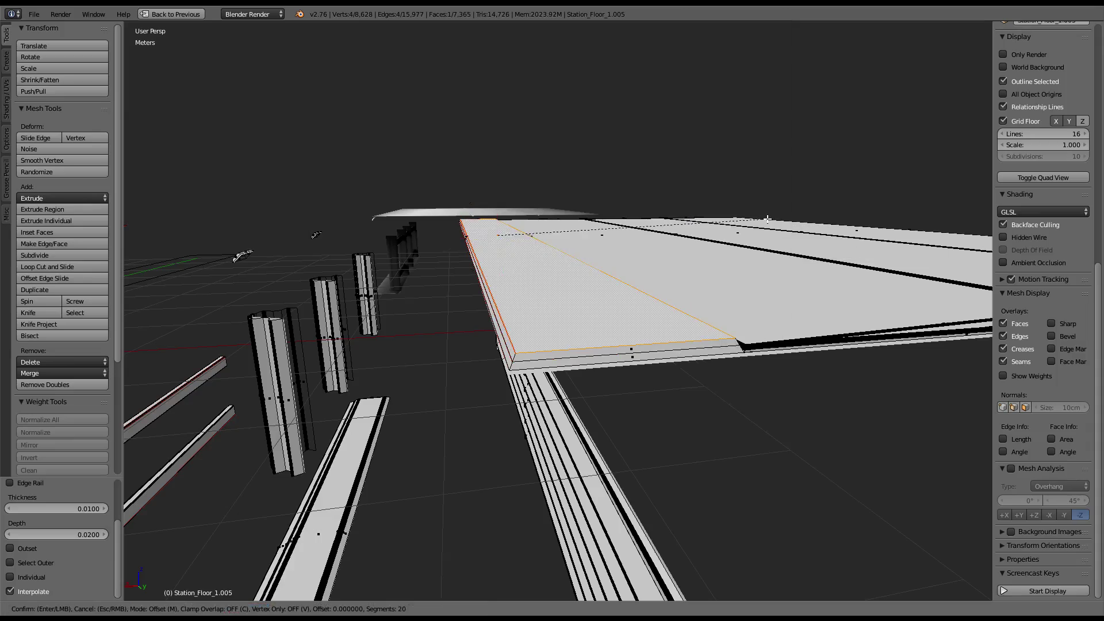
click(778, 236)
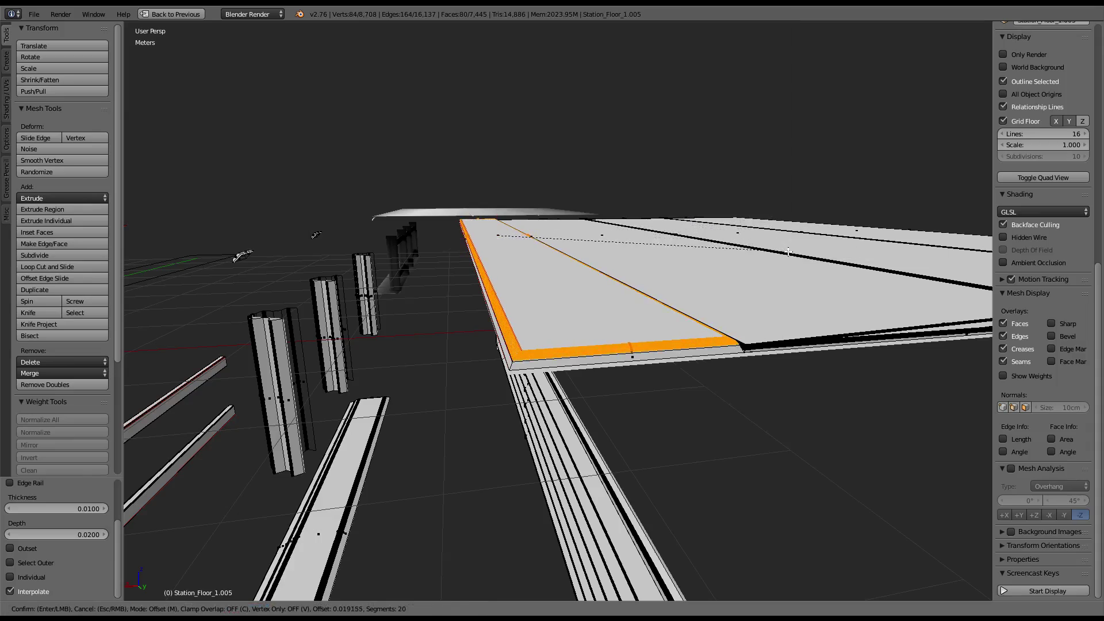
Step: Dissolve the strip's faces into one face and select the plate's border edge
key(Tab)
mouse_move(778, 237)
middle_down()
mouse_move(591, 226)
mouse_move(528, 257)
mouse_move(690, 272)
mouse_move(708, 229)
mouse_move(692, 237)
middle_up()
key(Tab)
key(ctrl+x)
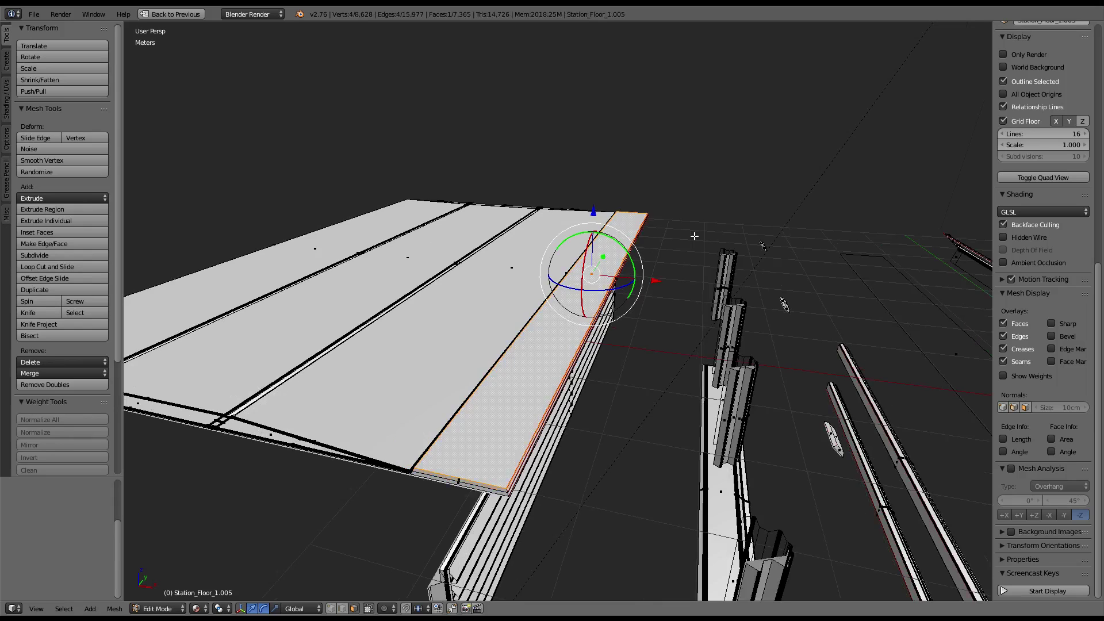
key(ctrl+z)
key(ctrl+shift+z)
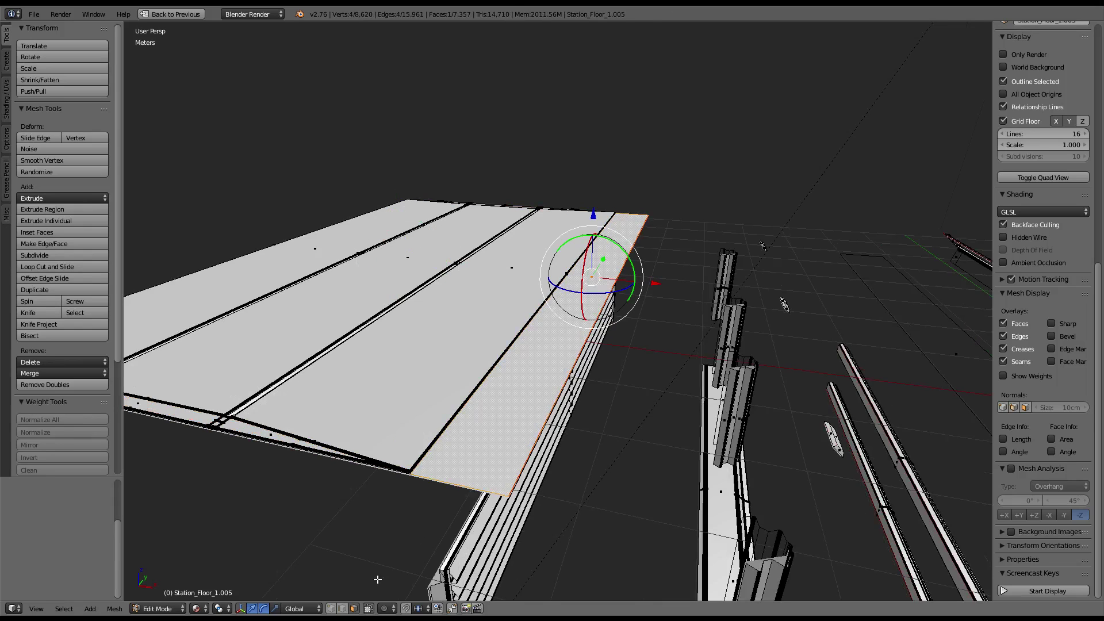
right_click(463, 495)
mouse_move(462, 496)
middle_down()
mouse_move(453, 295)
mouse_move(498, 272)
mouse_move(735, 241)
middle_up()
Step: Subdivide the selected border edge with 2 cuts
key(w)
click(734, 242)
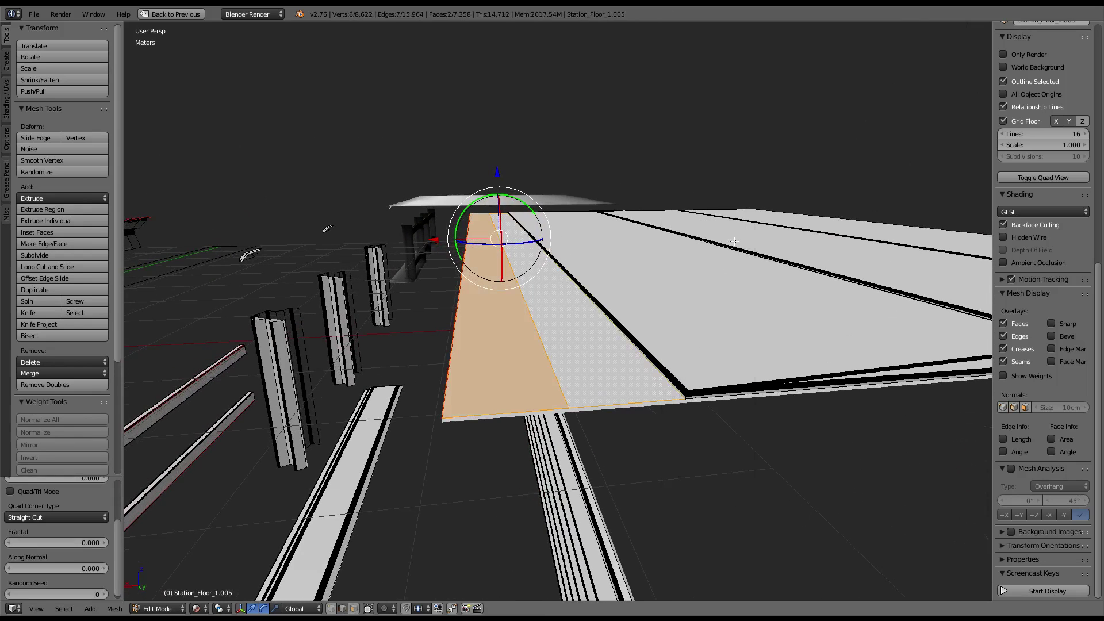
scroll(101, 519, up, 2)
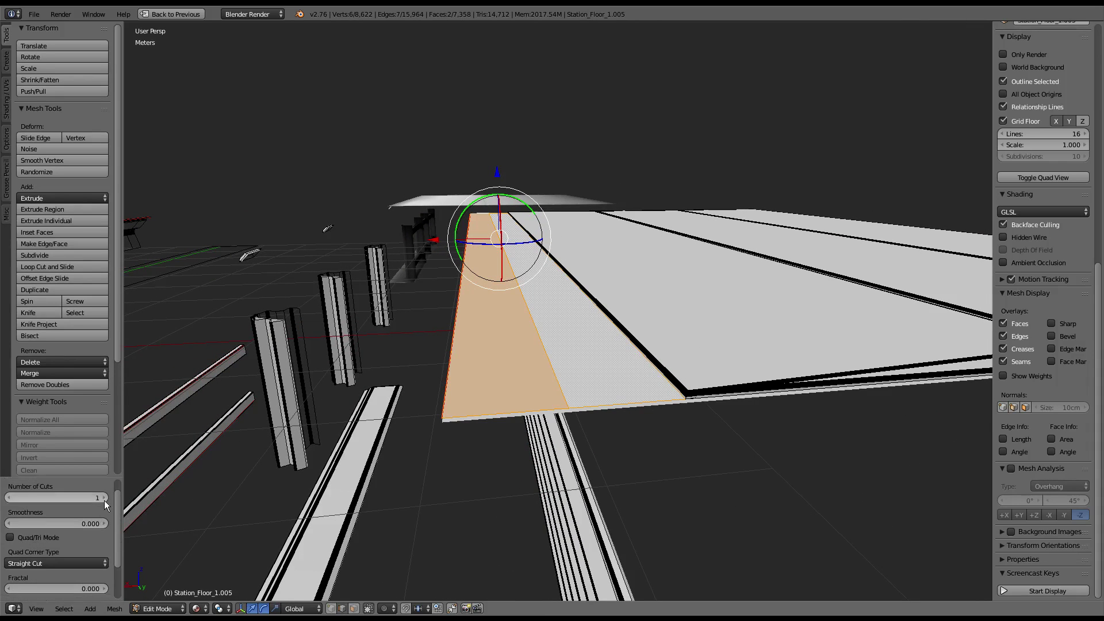
click(105, 498)
Step: Scale the two new edges along the X axis
right_click(557, 413)
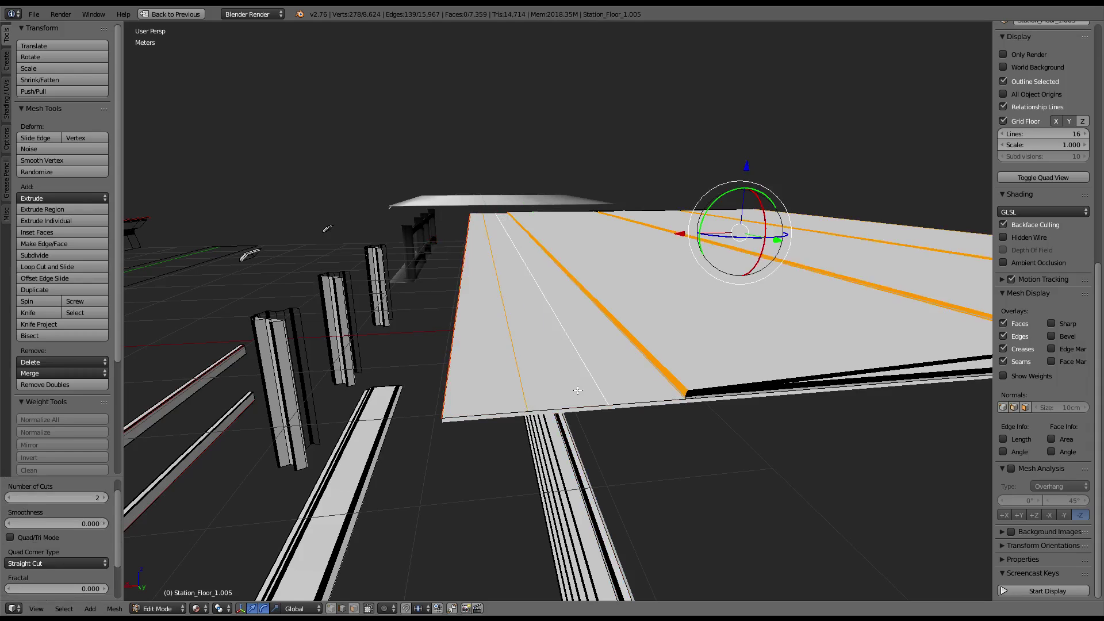
right_click(506, 229)
key(s)
key(x)
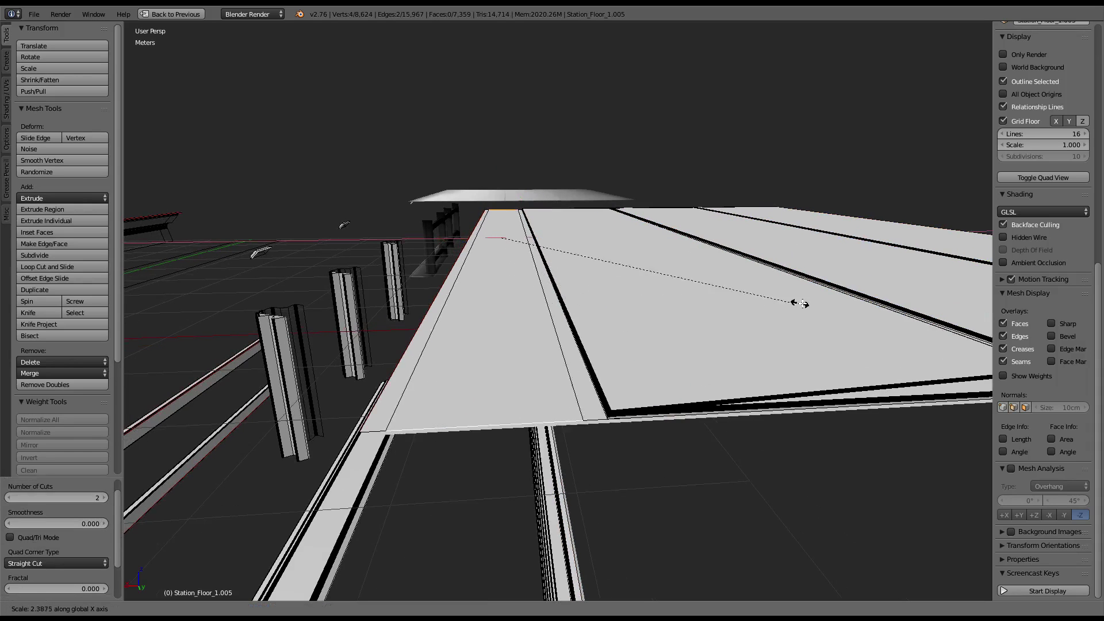
click(805, 312)
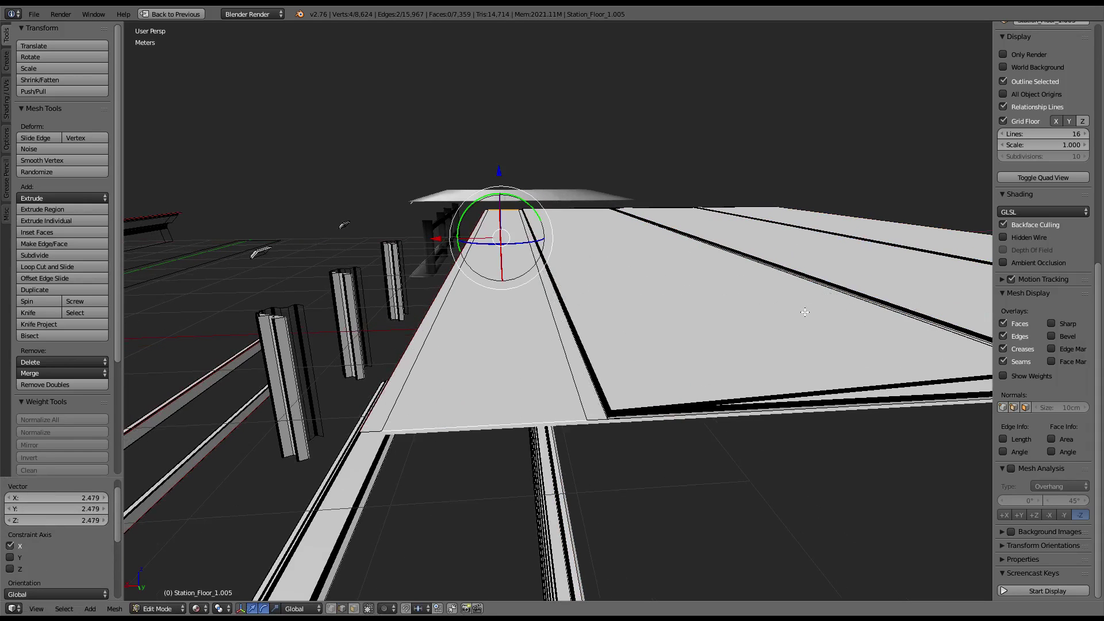
Step: Subdivide the bottom edge together with the floor strip
right_click(601, 418)
shift+right_click(377, 428)
key(w)
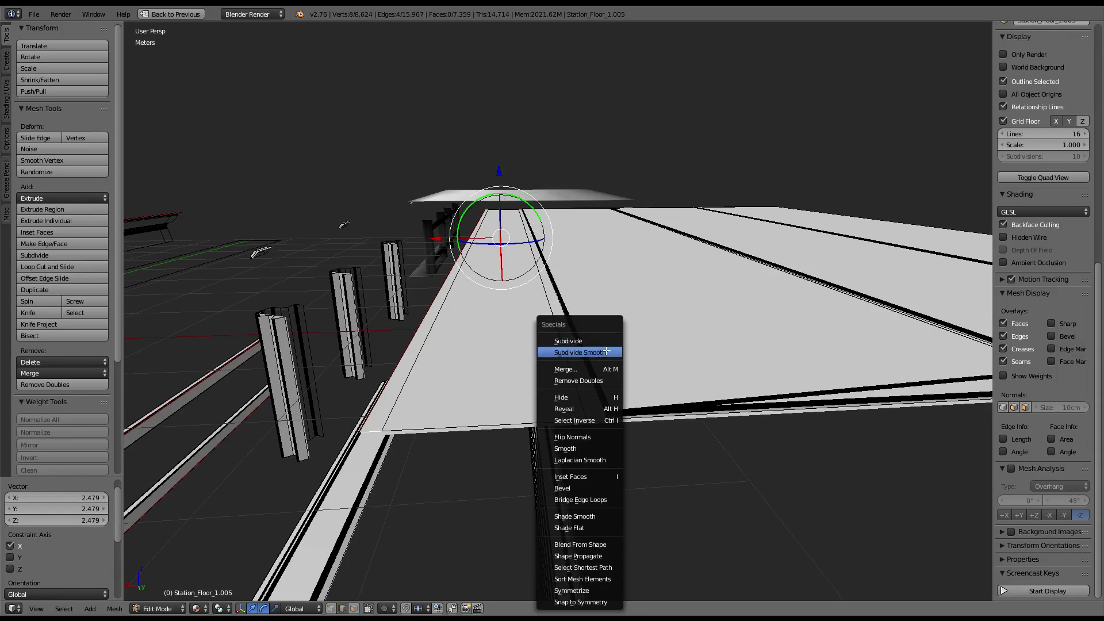
click(606, 350)
key(ctrl+z)
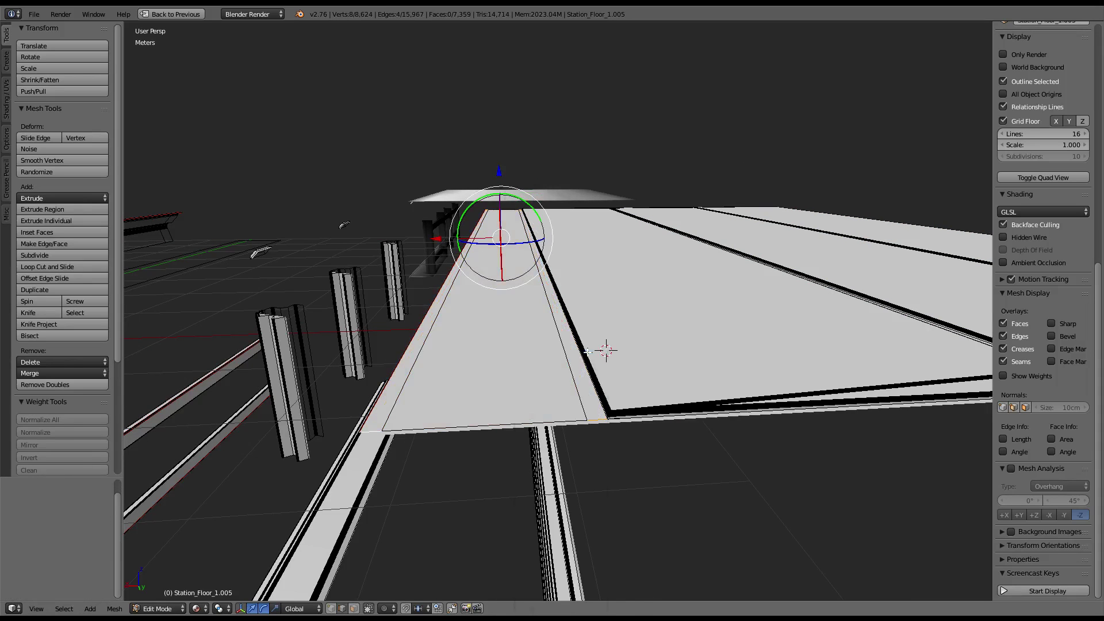
key(w)
click(587, 343)
Step: Extrude the two strip edges upward into a raised lip
right_click(391, 386)
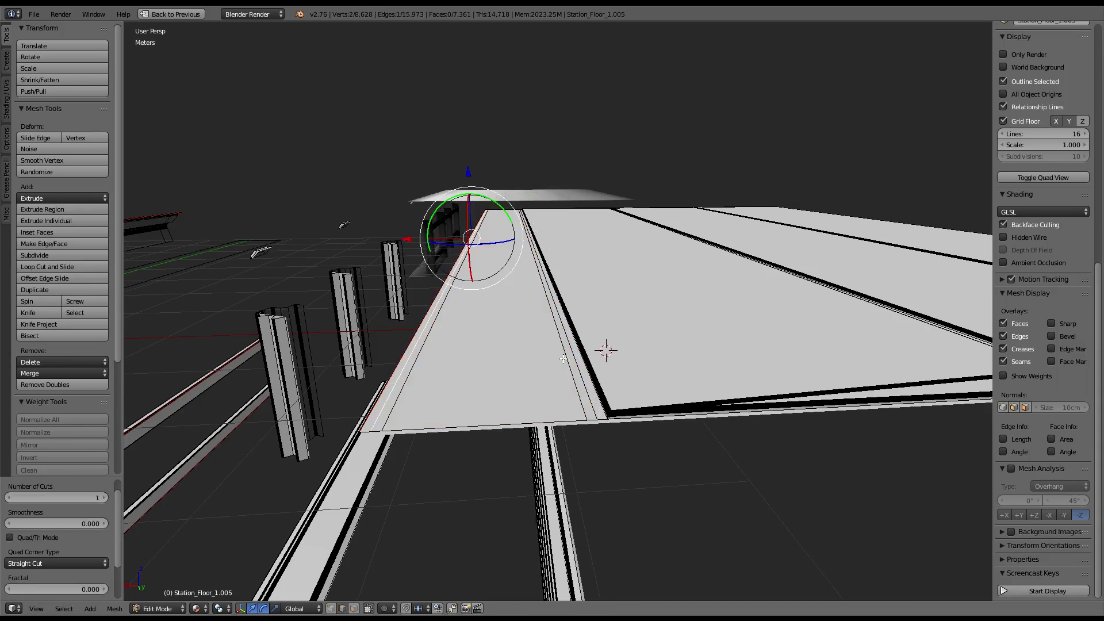
shift+right_click(579, 370)
key(e)
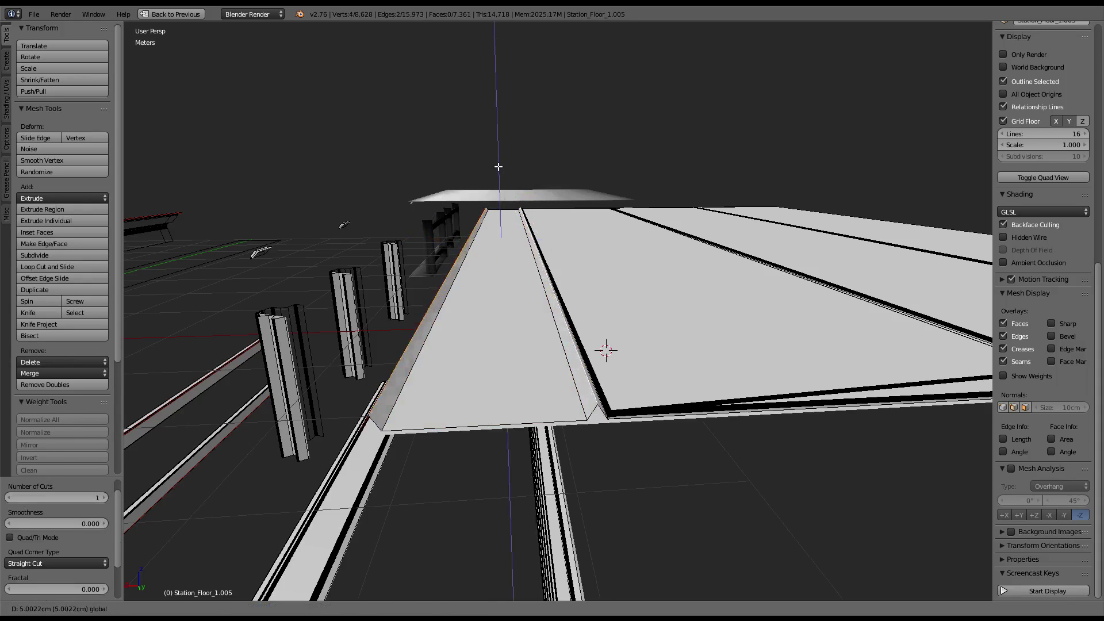
click(499, 169)
Step: Bevel the raised lip edges with 20 segments and inspect them in Object Mode
key(w)
click(598, 218)
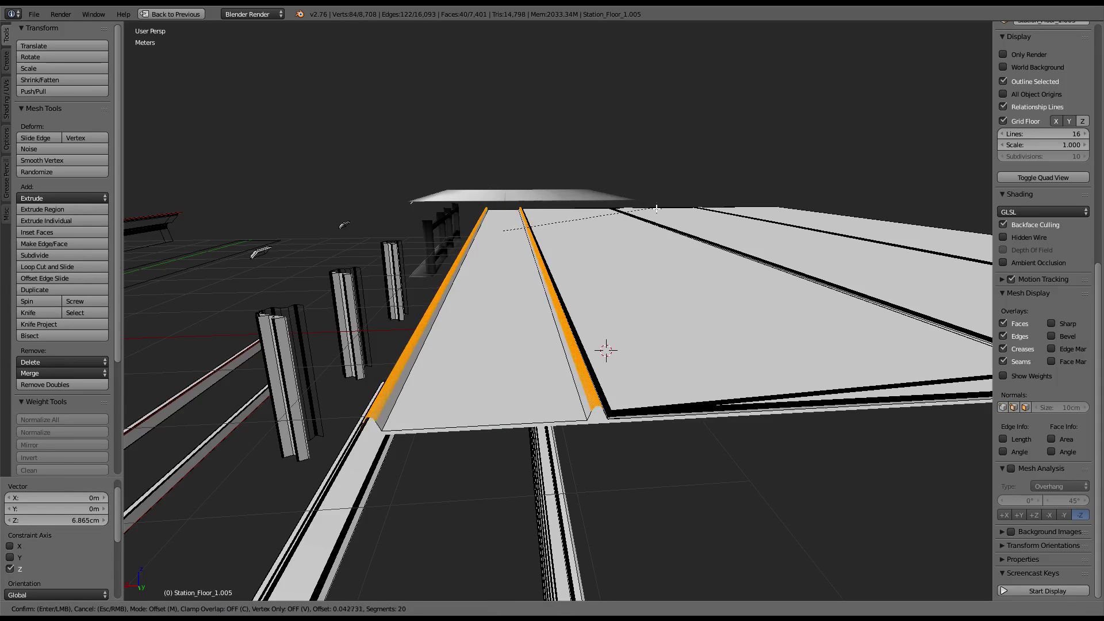
click(588, 209)
key(Tab)
mouse_move(588, 209)
middle_down()
mouse_move(616, 250)
mouse_move(771, 224)
mouse_move(660, 286)
mouse_move(571, 305)
mouse_move(667, 255)
mouse_move(675, 233)
mouse_move(697, 238)
mouse_move(561, 303)
mouse_move(699, 245)
mouse_move(546, 301)
mouse_move(601, 278)
mouse_move(580, 351)
mouse_move(627, 227)
mouse_move(588, 271)
middle_up()
key(Tab)
key(Tab)
key(Tab)
key(Tab)
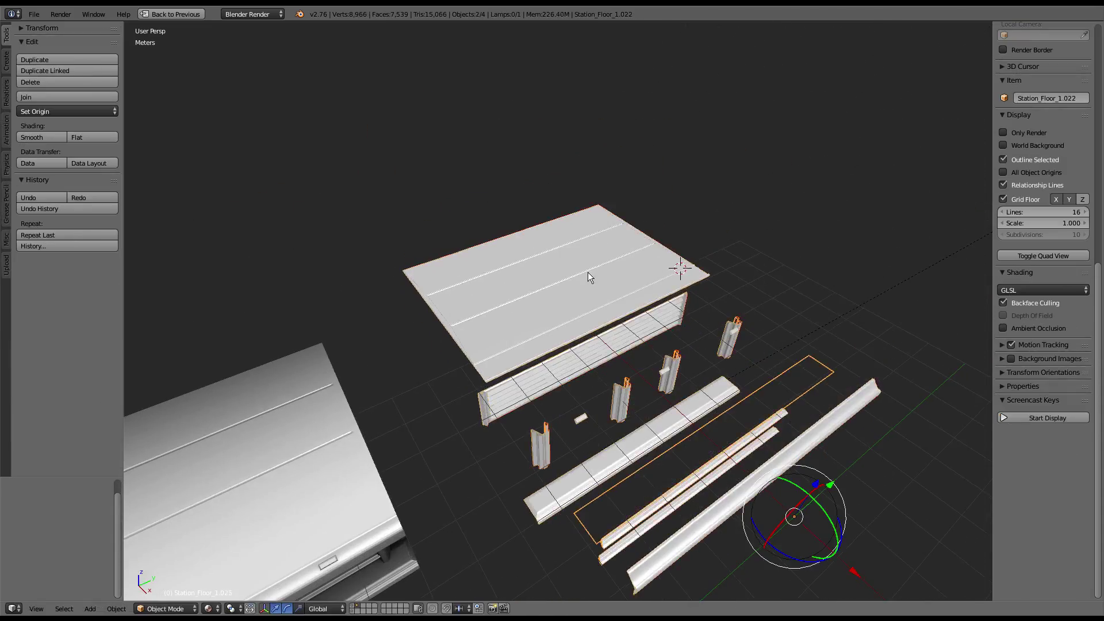
Step: Add the top floor piece to the selection, re-bake normals in the Bake panel, and leave local view
shift+right_click(602, 236)
key(ctrl+Up)
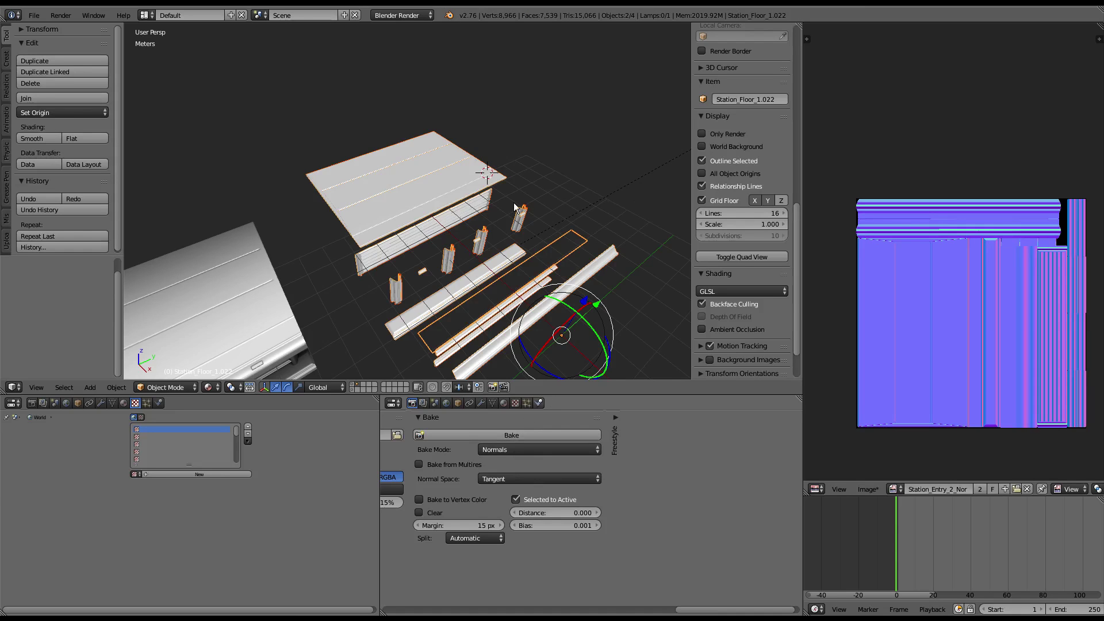
scroll(346, 199, up, 4)
scroll(346, 199, up, 4)
scroll(373, 161, down, 3)
mouse_move(373, 161)
middle_down()
mouse_move(408, 133)
mouse_move(333, 191)
mouse_move(497, 143)
mouse_move(291, 219)
mouse_move(461, 183)
mouse_move(448, 198)
middle_up()
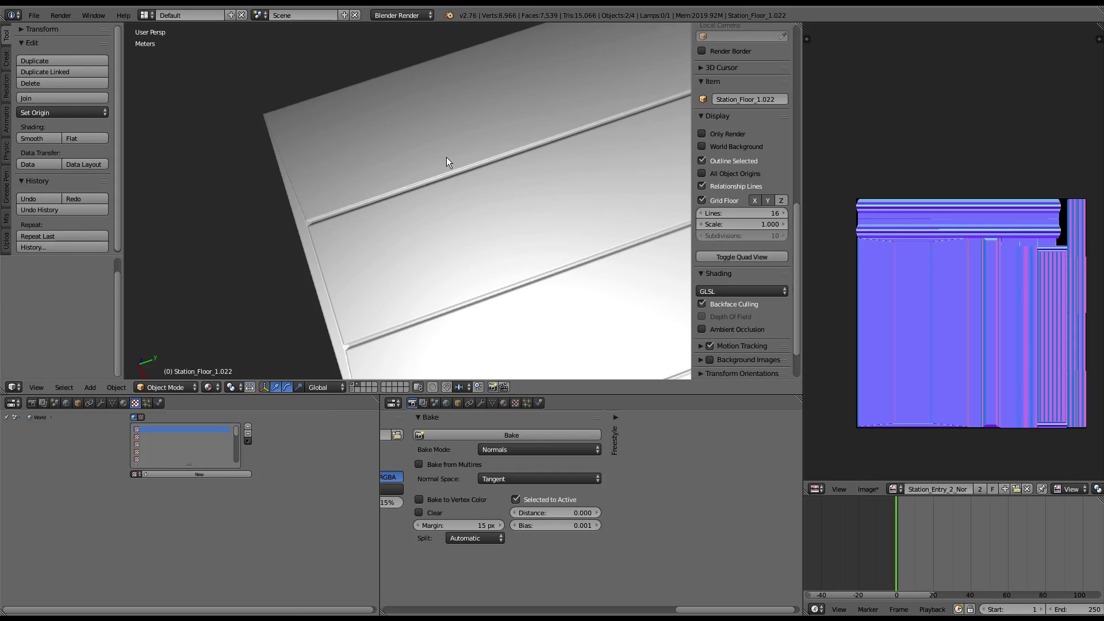
key(KP_Divide)
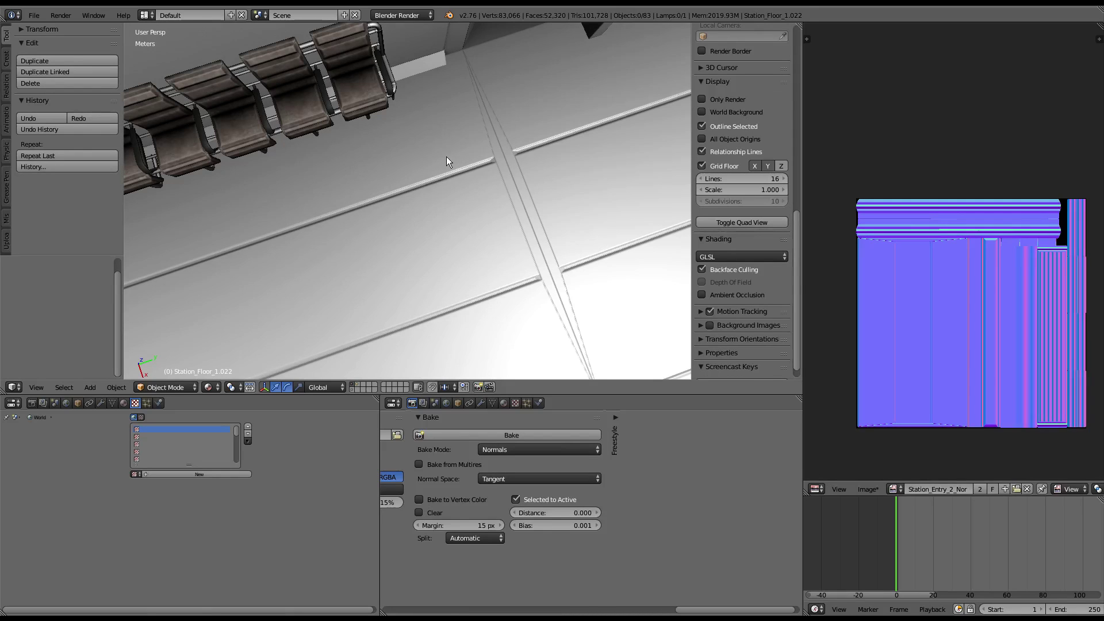
Step: Maximize the 3D view and orbit to look down the corridor's new floor plates
scroll(458, 112, down, 5)
mouse_move(407, 161)
middle_down()
mouse_move(530, 233)
mouse_move(420, 207)
middle_up()
key(ctrl+Up)
scroll(421, 206, up, 2)
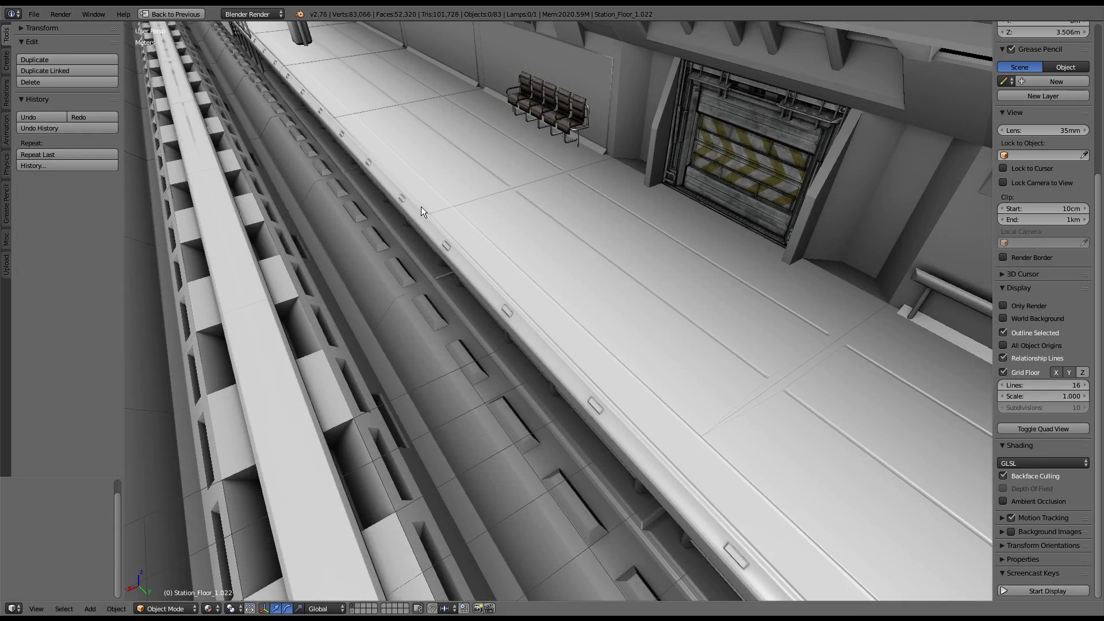
mouse_move(421, 205)
middle_down()
mouse_move(456, 123)
mouse_move(436, 86)
mouse_move(499, 249)
mouse_move(529, 215)
mouse_move(691, 222)
mouse_move(630, 261)
mouse_move(533, 277)
mouse_move(608, 315)
mouse_move(715, 271)
mouse_move(709, 325)
mouse_move(564, 343)
mouse_move(688, 282)
mouse_move(486, 285)
mouse_move(436, 244)
mouse_move(505, 215)
mouse_move(509, 319)
mouse_move(584, 227)
middle_up()
Step: Walk along the platform with Shift+F and WASD, then switch to the floor-pieces layer
key(shift+f)
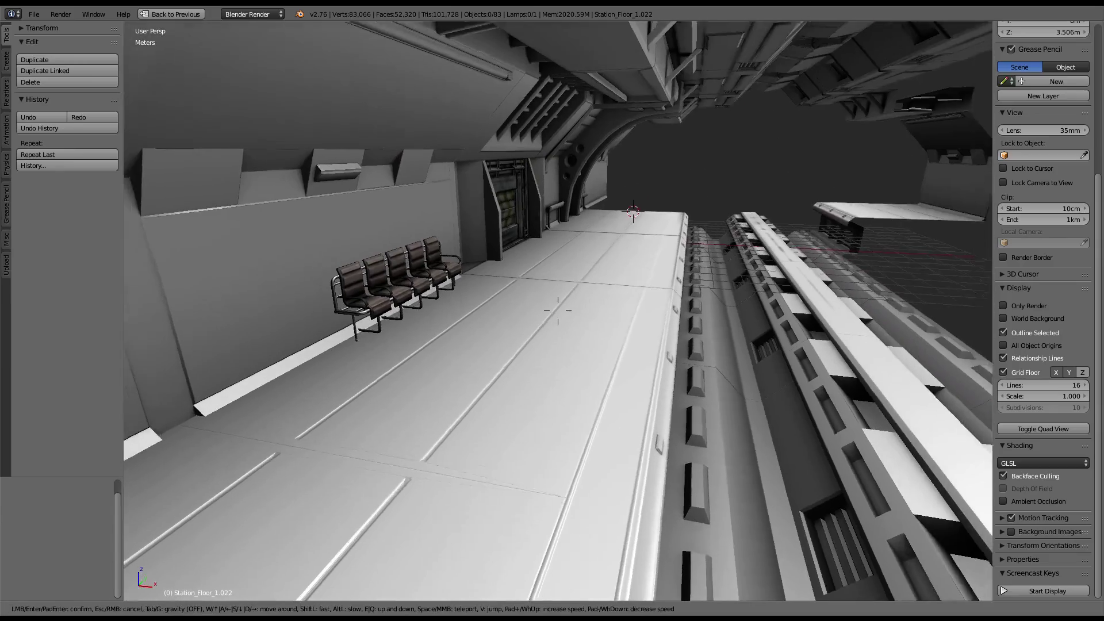
key(w)
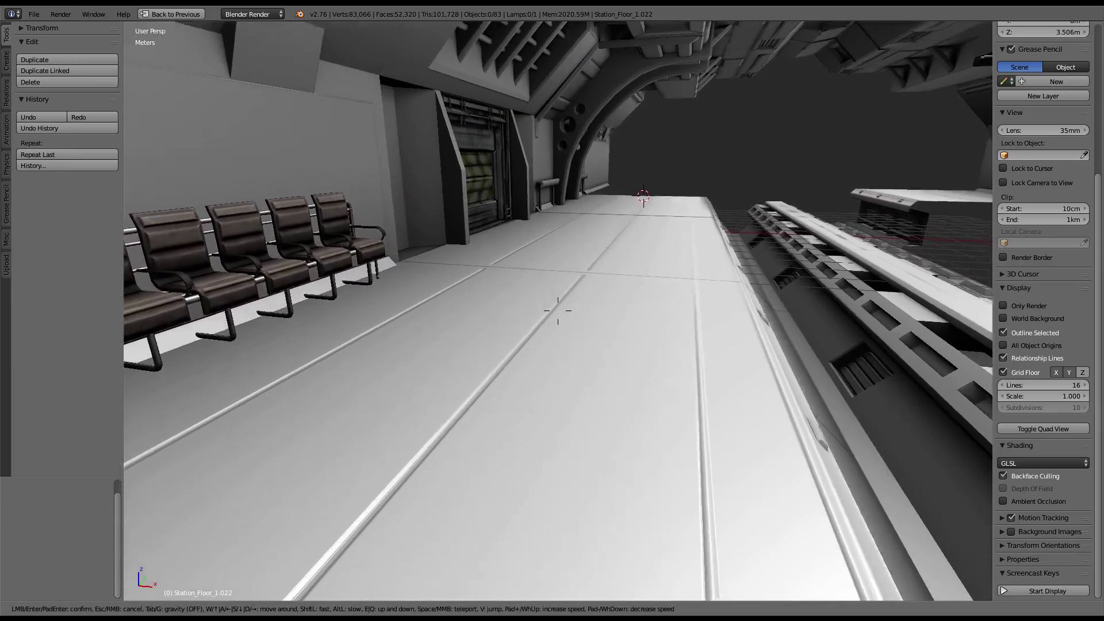
key(w)
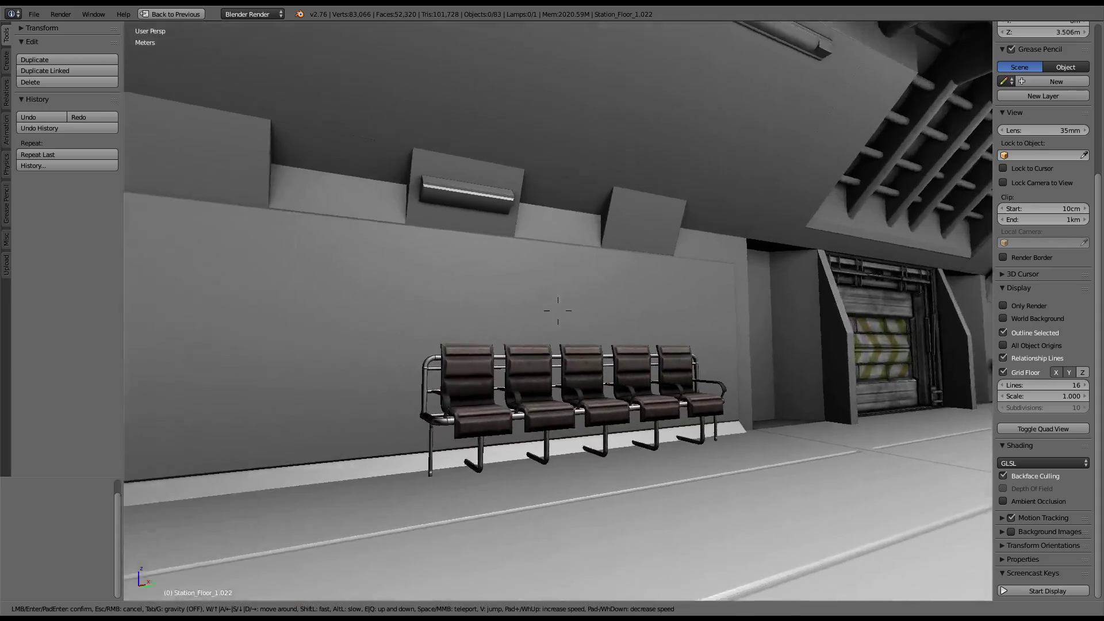
key(s)
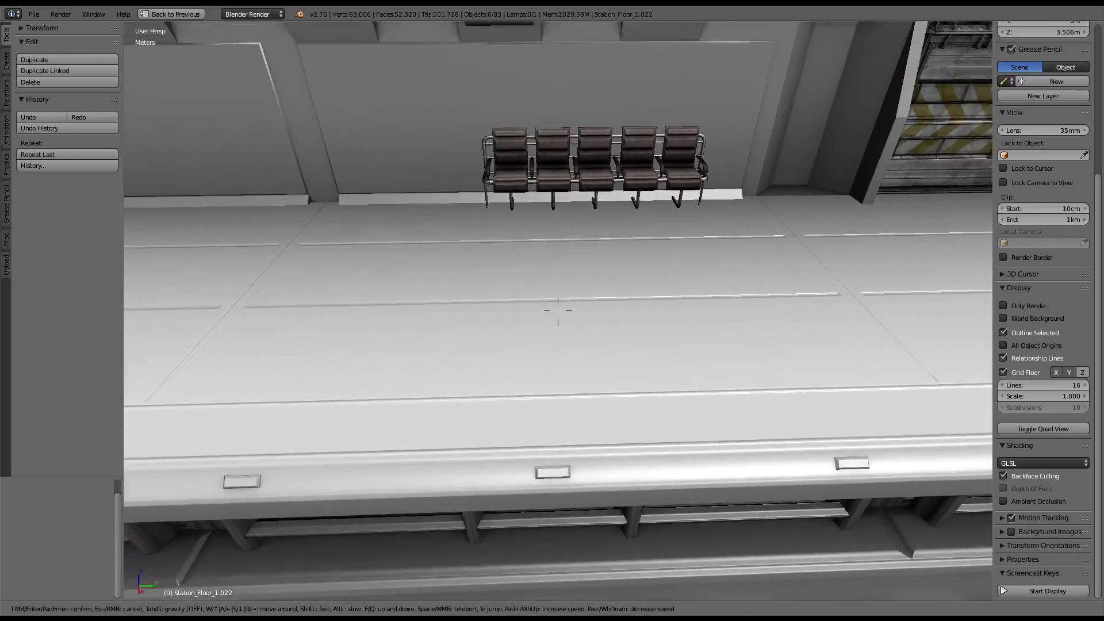
key(w)
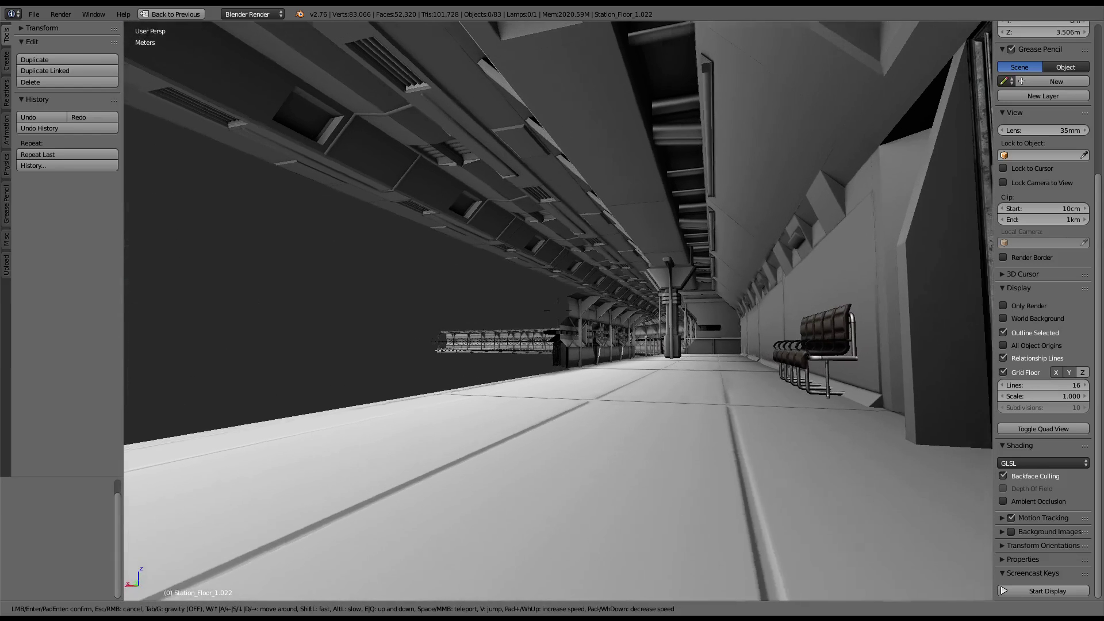
click(557, 311)
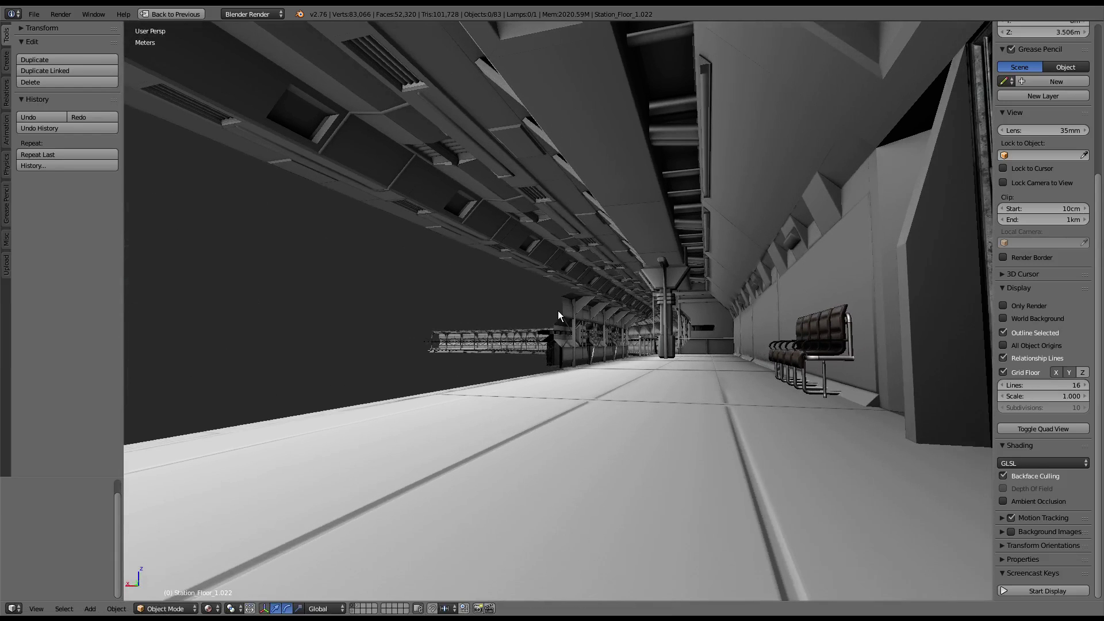
click(357, 605)
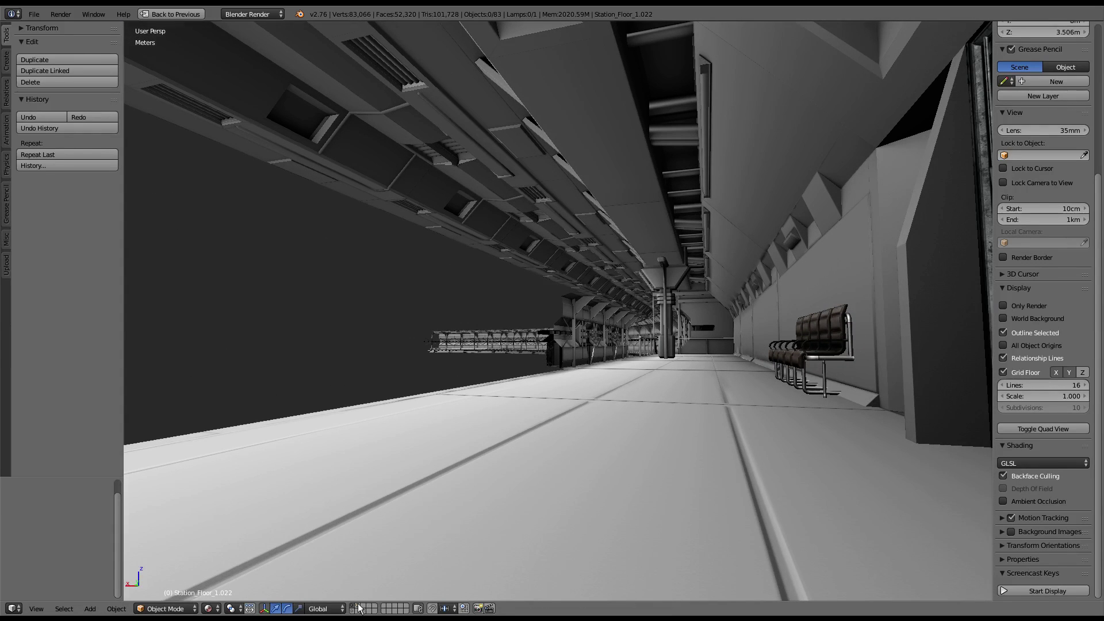